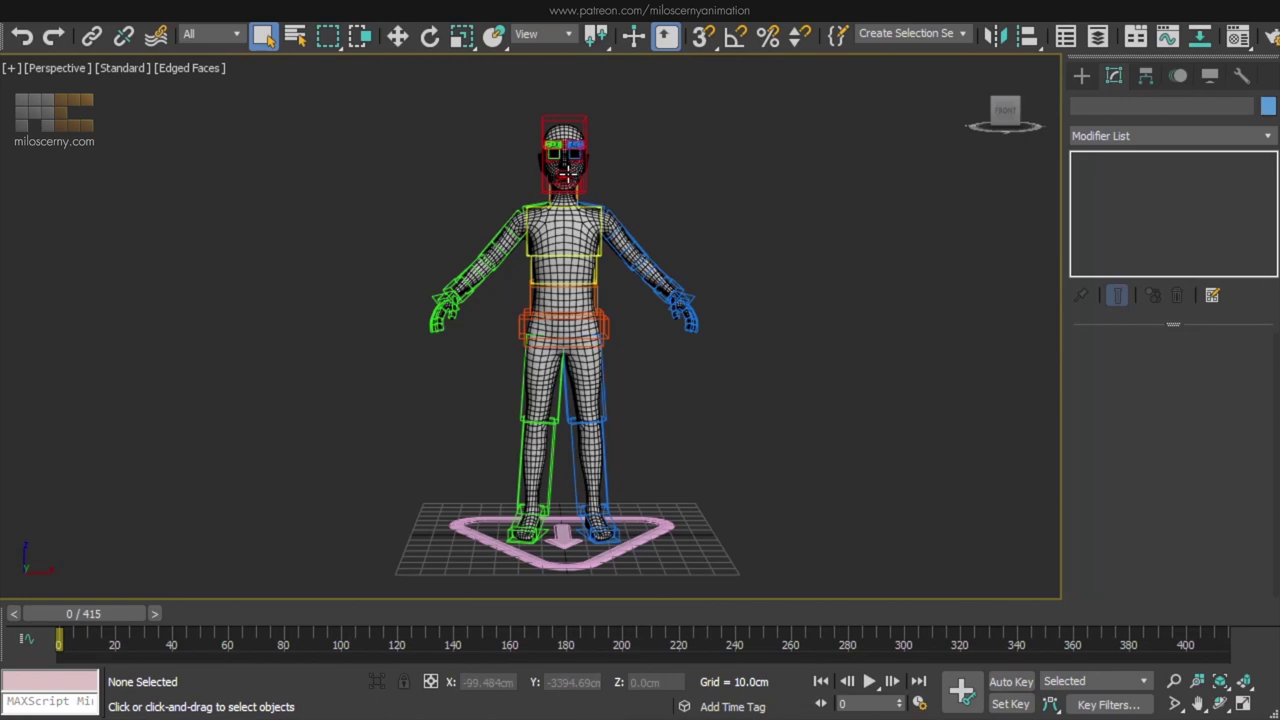
# - Unhide the Mouth object and hide the Body object in the mesh layer
pyautogui.scroll(10, 541, 179)
pyautogui.scroll(3, 541, 179)
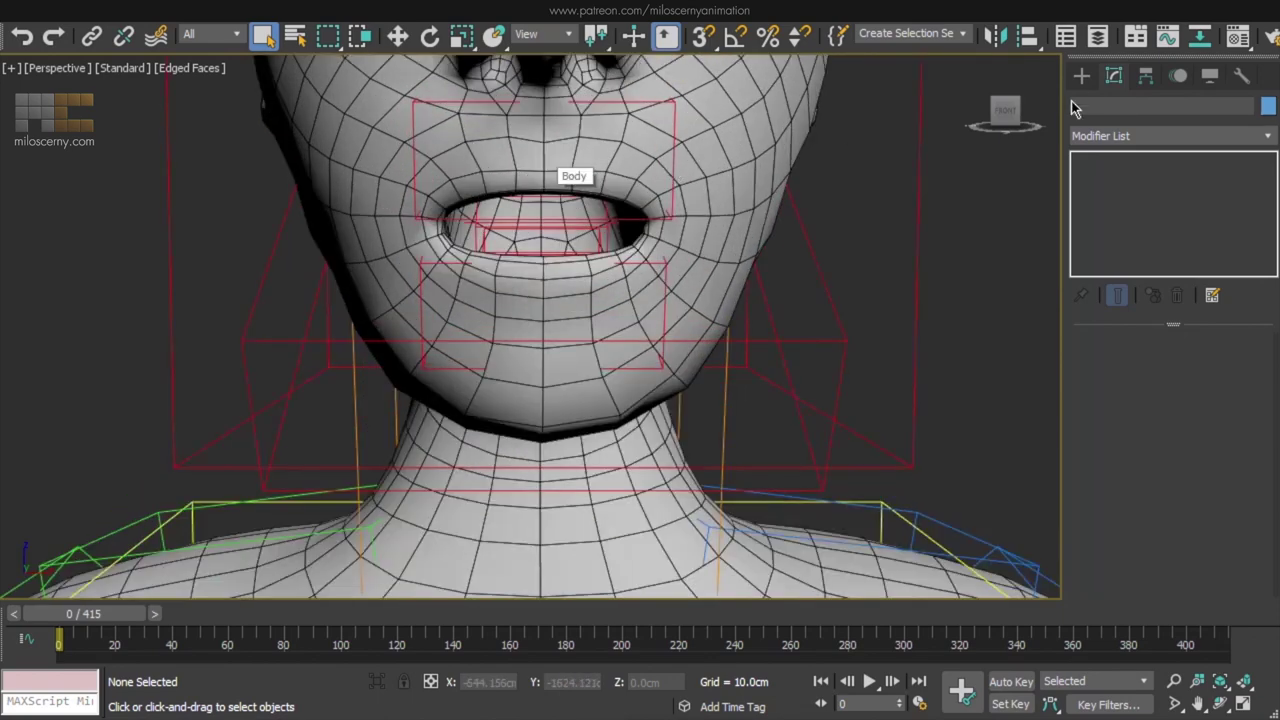
pyautogui.click(1100, 40)
pyautogui.click(700, 252)
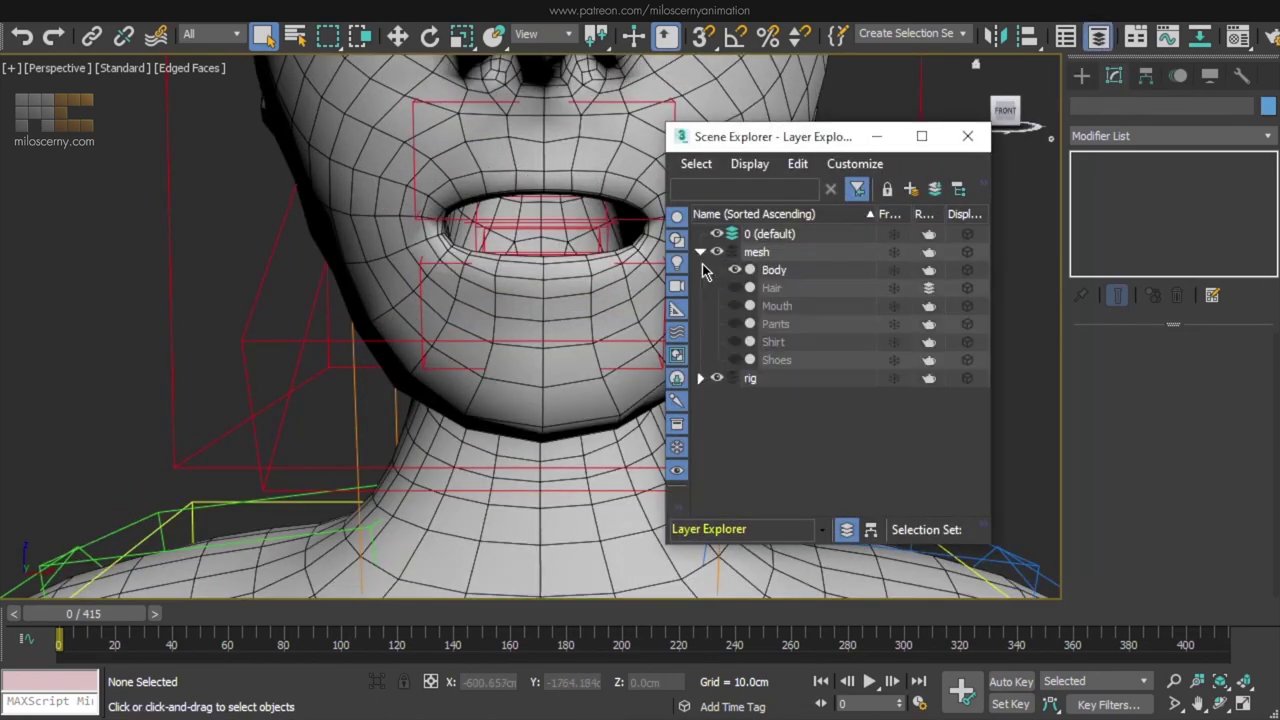
pyautogui.click(735, 306)
pyautogui.click(735, 270)
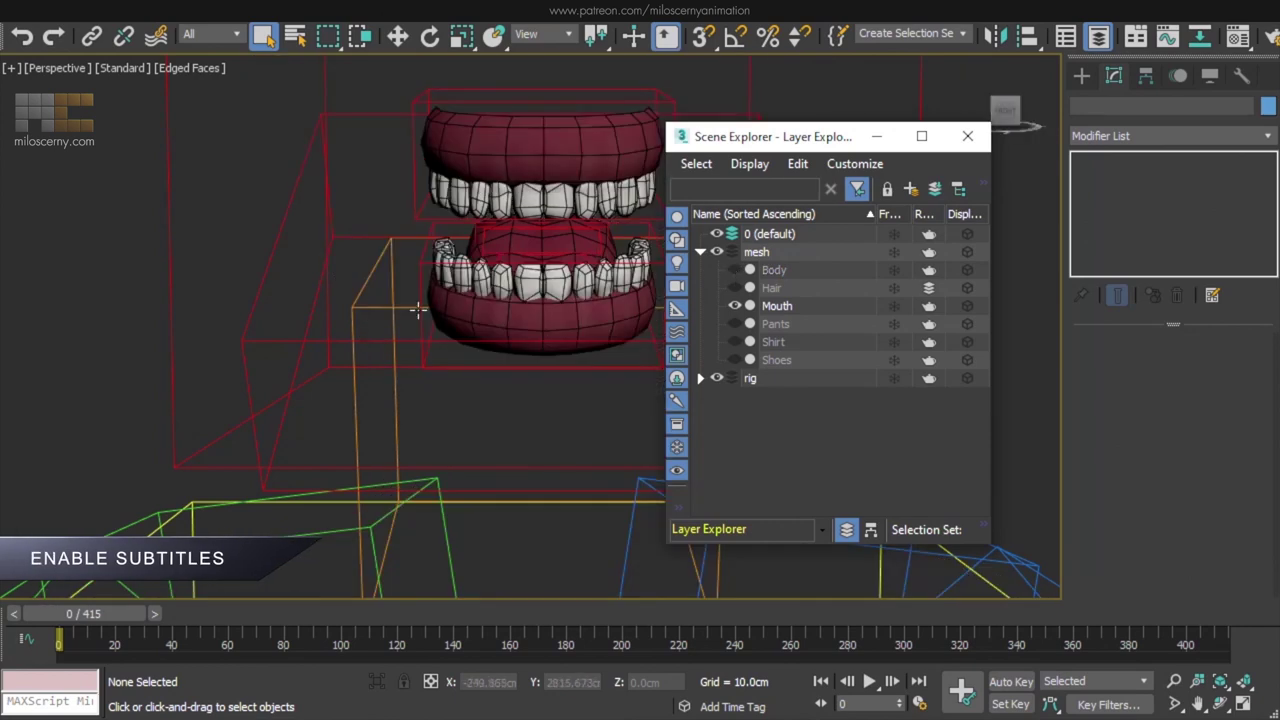
pyautogui.moveTo(418, 310); pyautogui.dragTo(293, 415, button='middle')
pyautogui.click(967, 137)
# - Assign the plain grey 08 - Default material to the Mouth object
pyautogui.click(391, 268)
pyautogui.press('m')
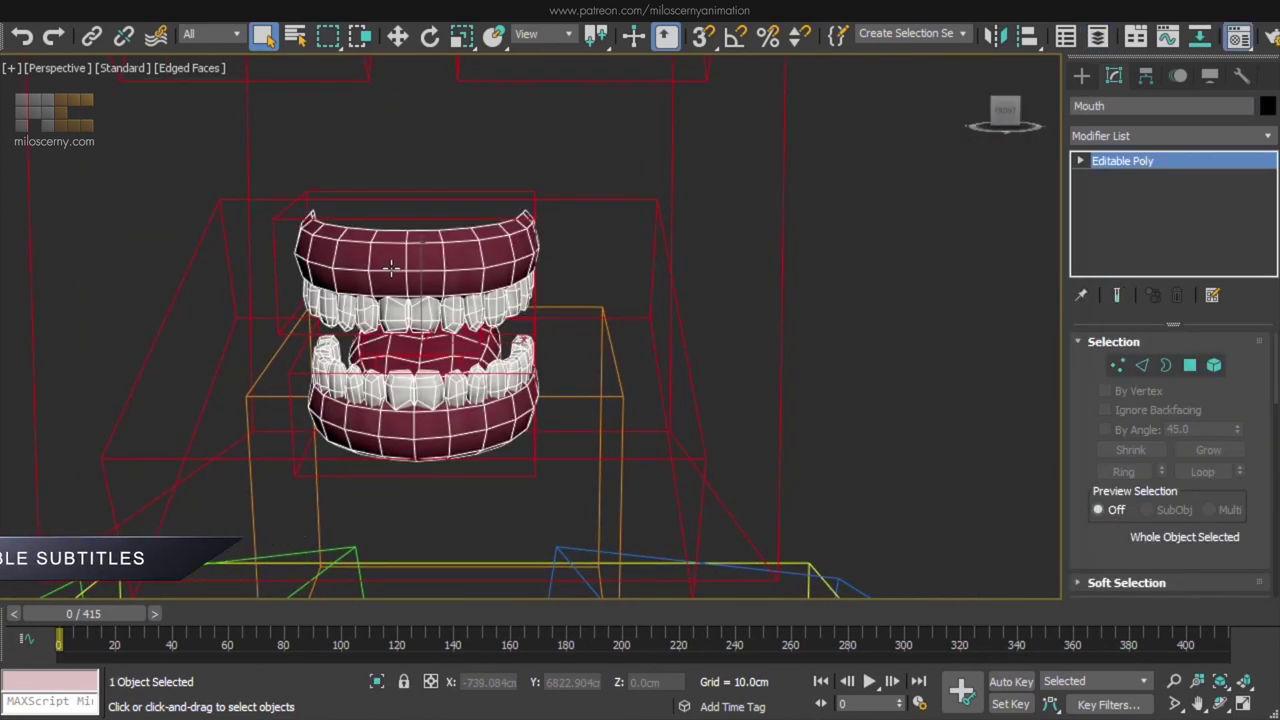
pyautogui.press('m')
pyautogui.moveTo(857, 152); pyautogui.dragTo(512, 270)
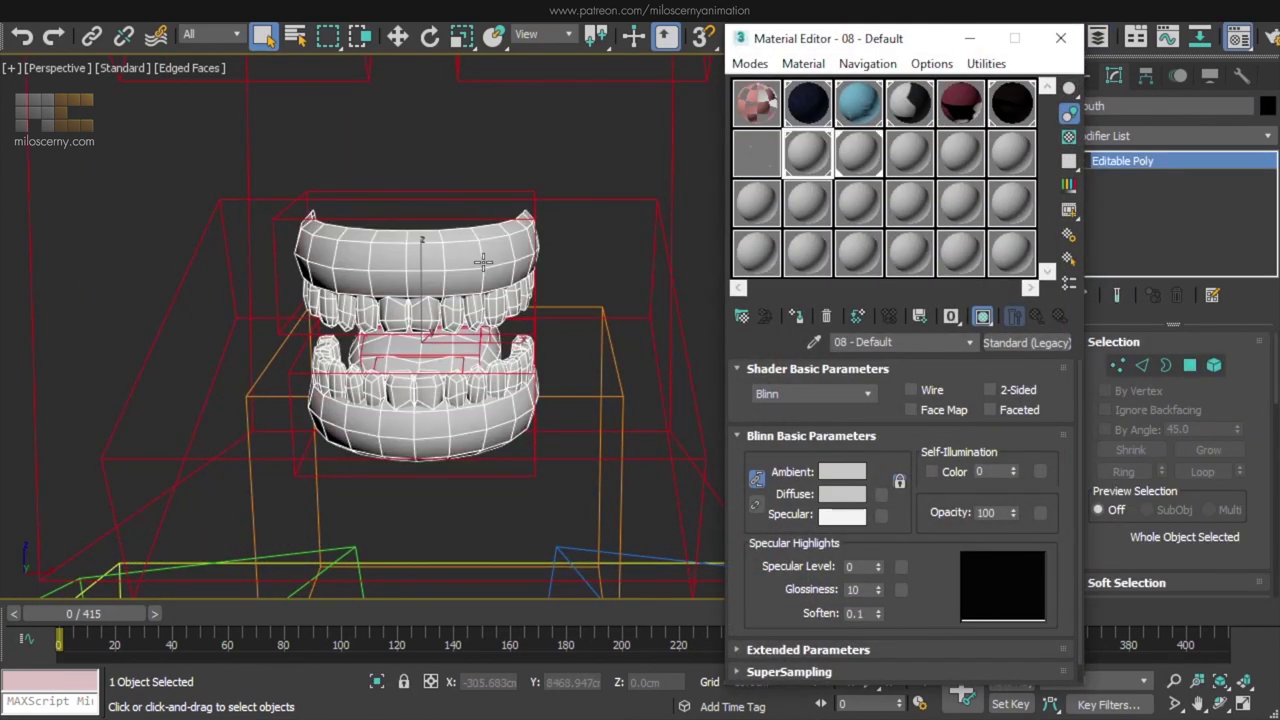
pyautogui.press('m')
# - Add a Skin modifier to the Mouth object
pyautogui.click(1204, 138)
pyautogui.press('s')
pyautogui.press('s')
pyautogui.press('s')
pyautogui.press('s')
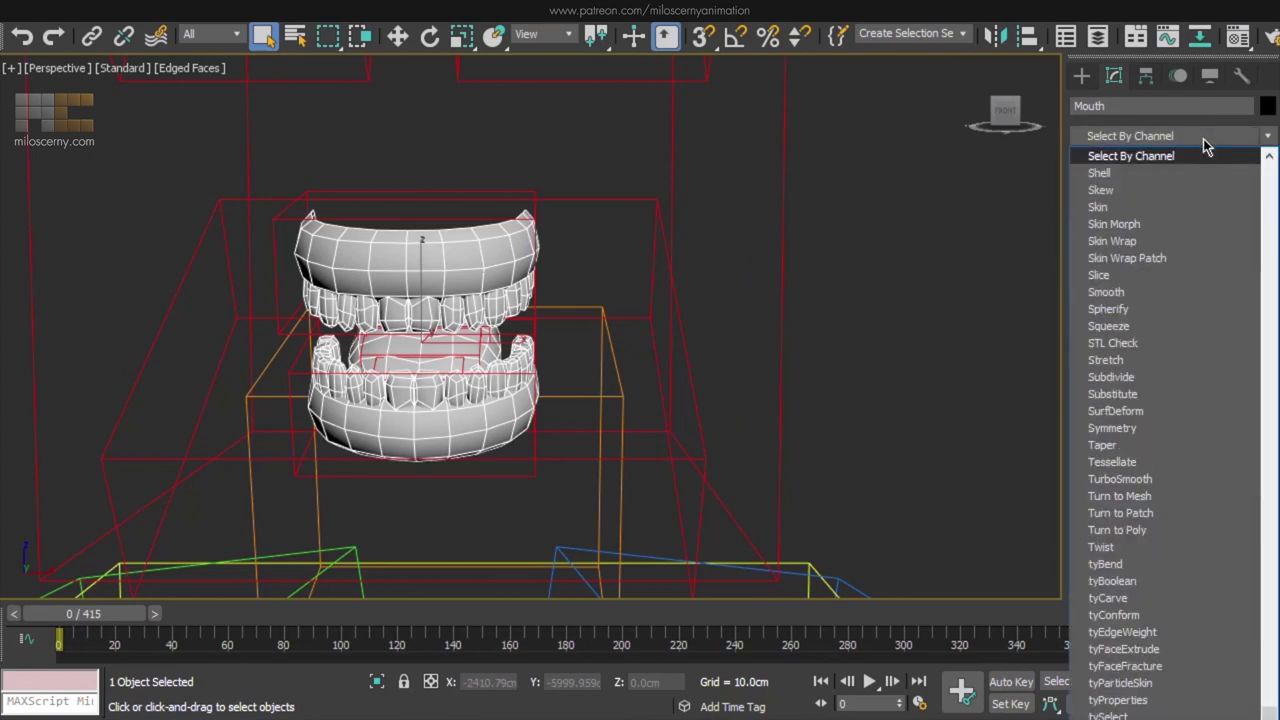
pyautogui.click(1186, 189)
# - Add the bones CooperRig_Jaw, TeethLower, TeethUpper, Tongue1, Tongue2 and Tongue3 to the Skin modifier
pyautogui.scroll(-5, 1078, 485)
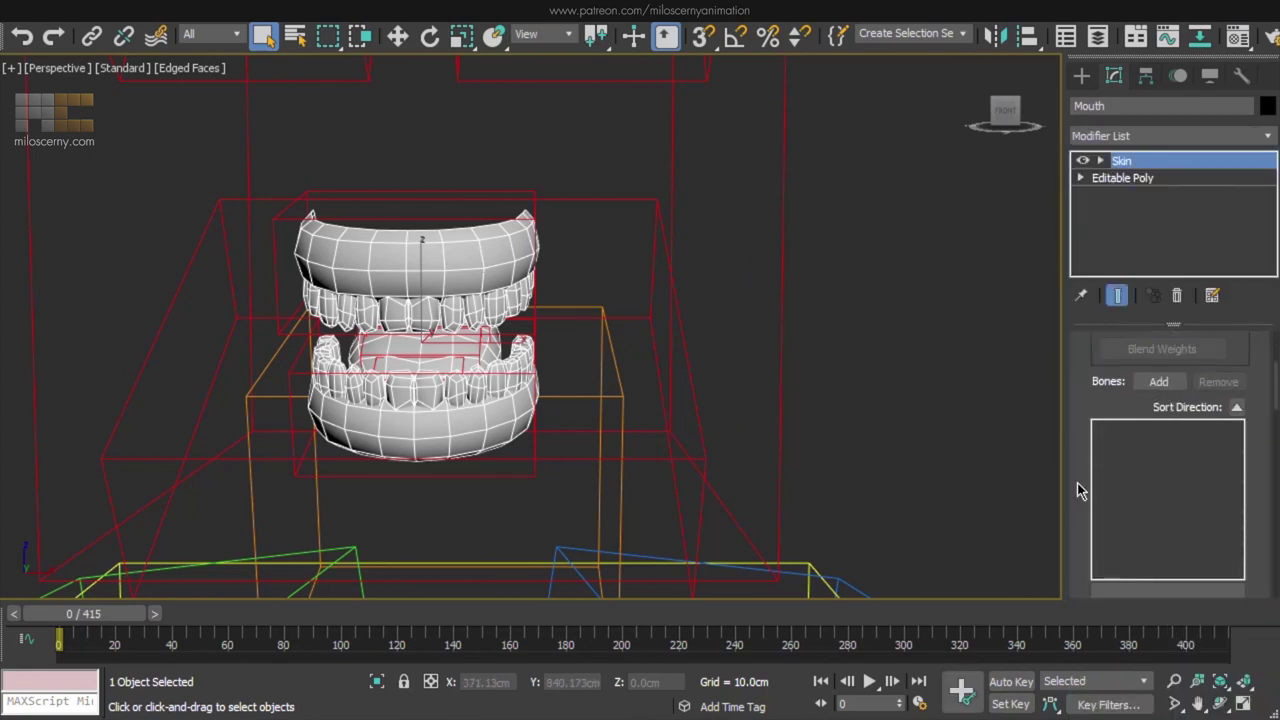
pyautogui.click(1158, 381)
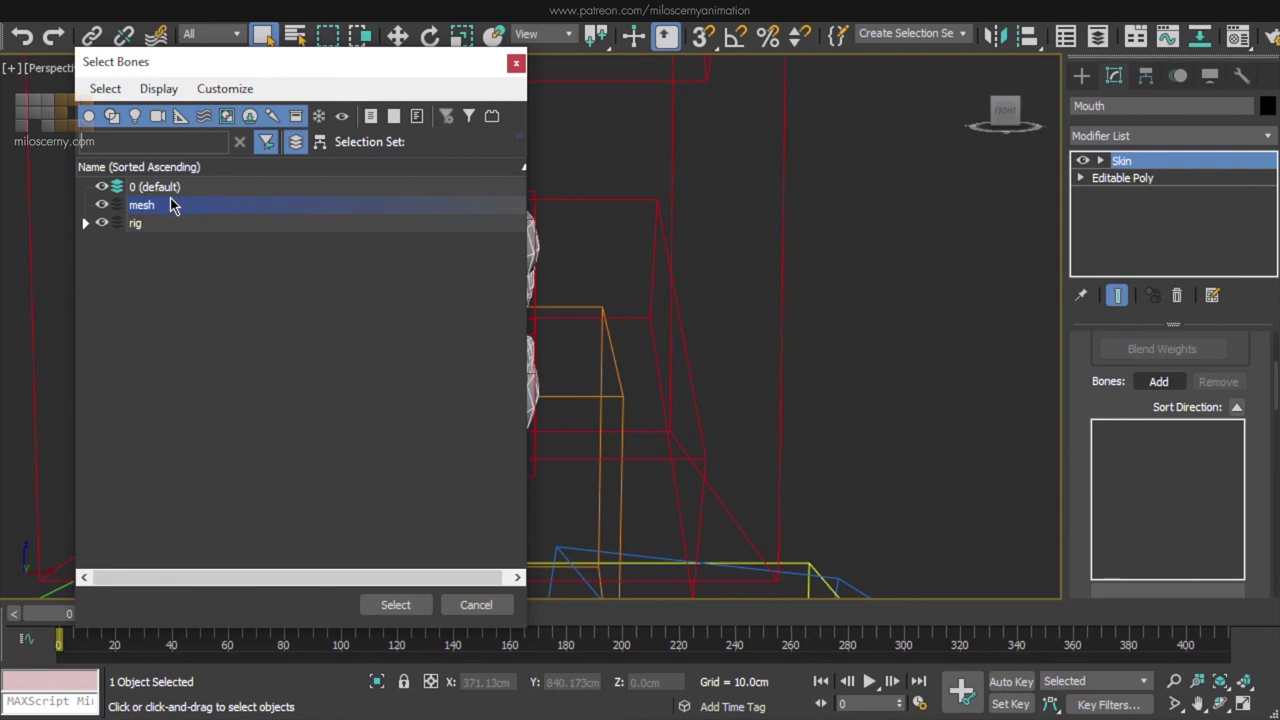
pyautogui.click(86, 223)
pyautogui.scroll(-10, 280, 258)
pyautogui.click(247, 479)
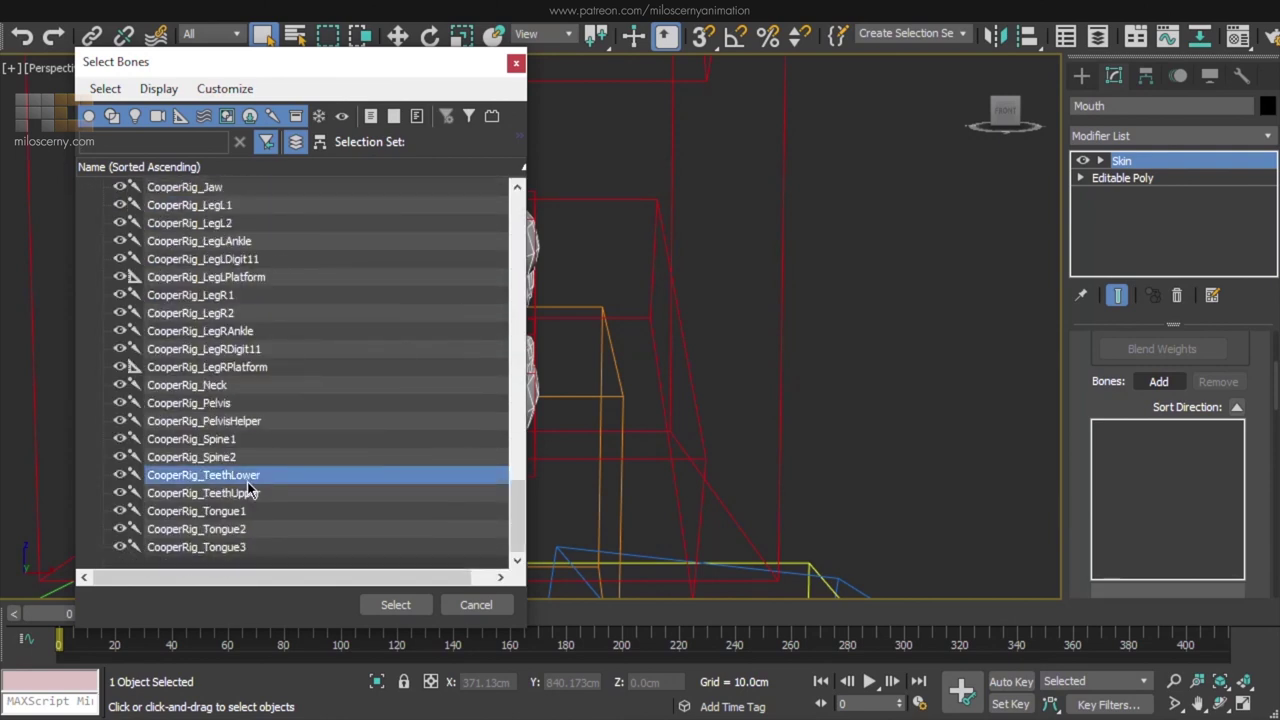
pyautogui.moveTo(253, 496); pyautogui.dragTo(256, 552)
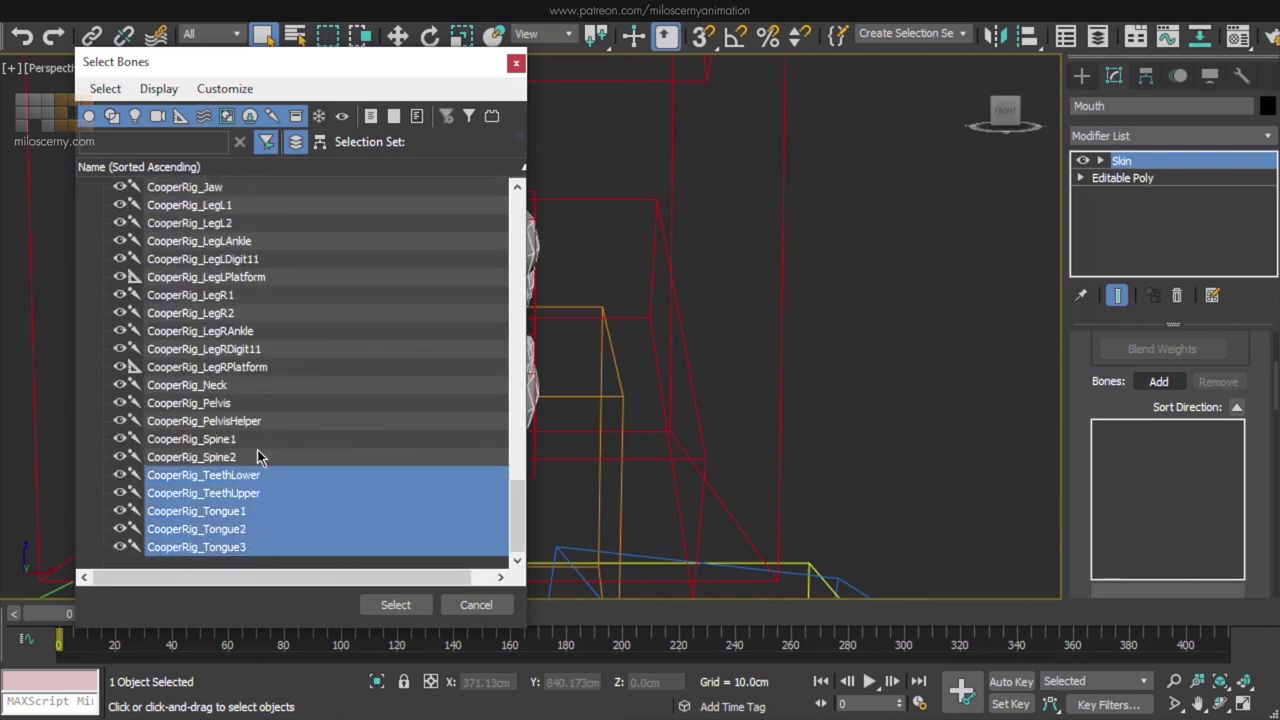
pyautogui.scroll(1, 230, 330)
pyautogui.keyDown('ctrl'); pyautogui.click(220, 244); pyautogui.keyUp('ctrl')
pyautogui.click(393, 604)
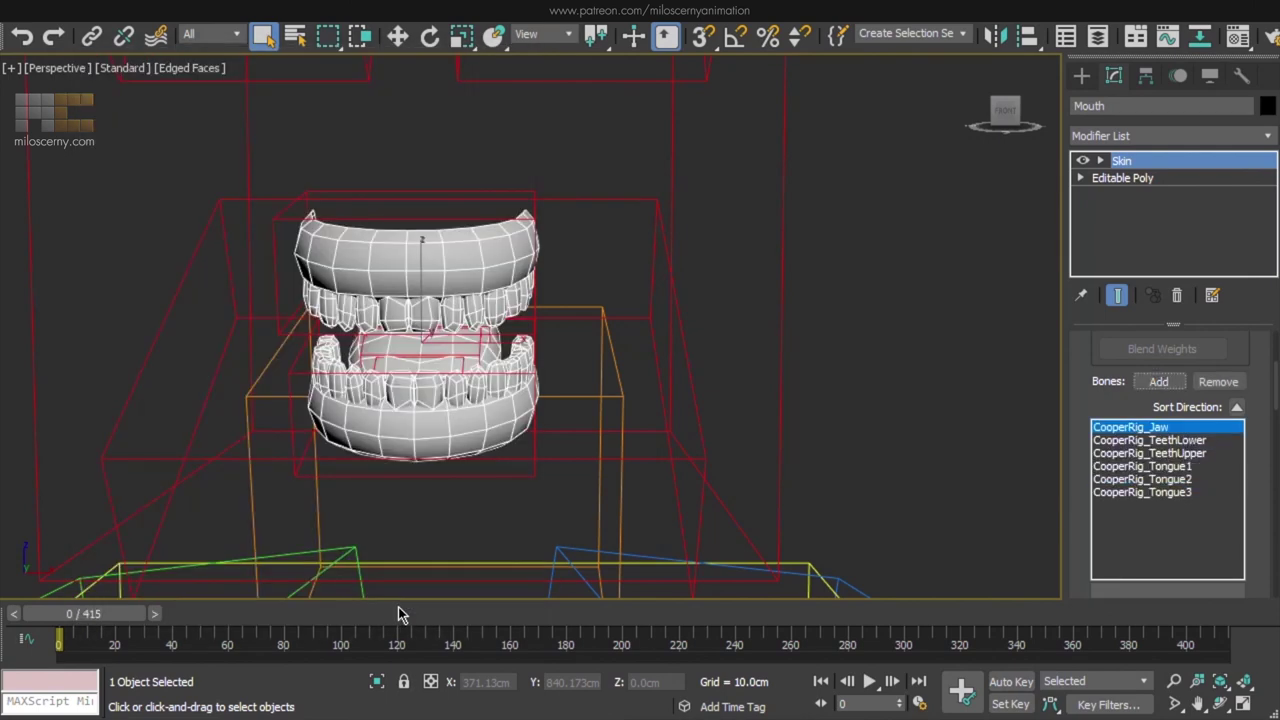
# - Set the Skin modifier's Bone Affect Limit to 4, start editing envelopes and turn on Show No Envelopes
pyautogui.scroll(-10, 1084, 392)
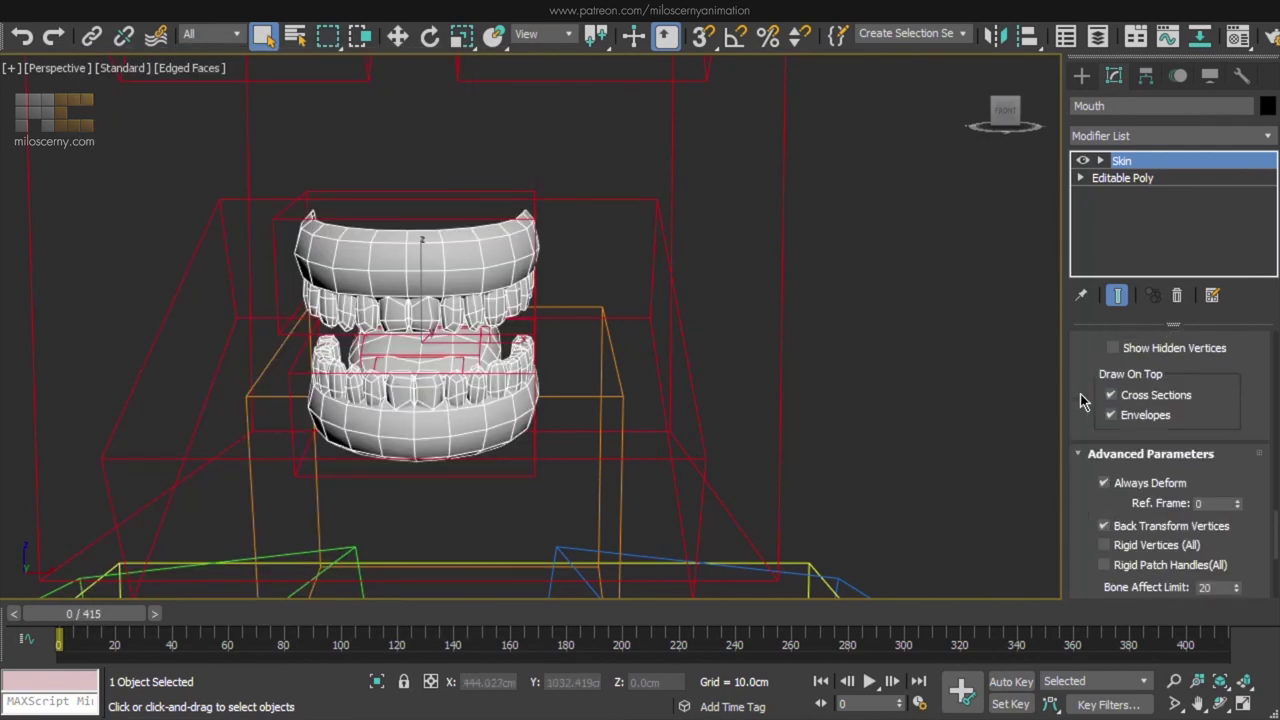
pyautogui.scroll(10, 1085, 440)
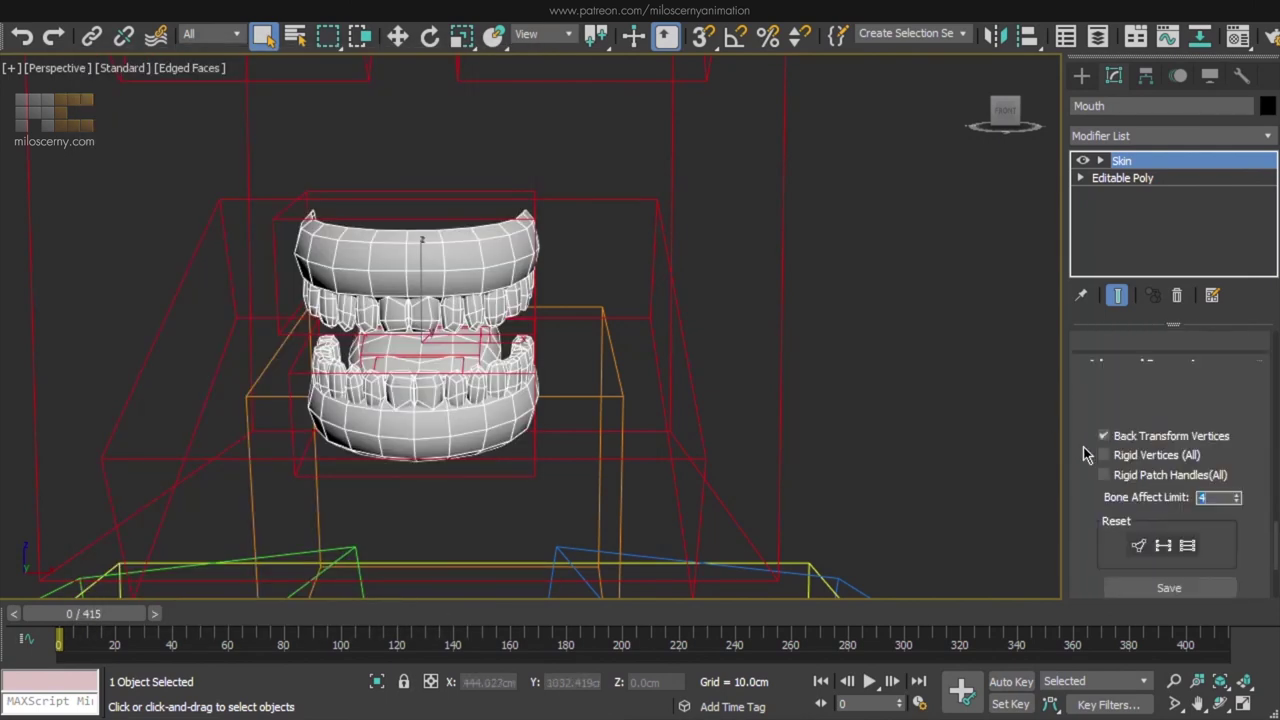
pyautogui.click(1143, 368)
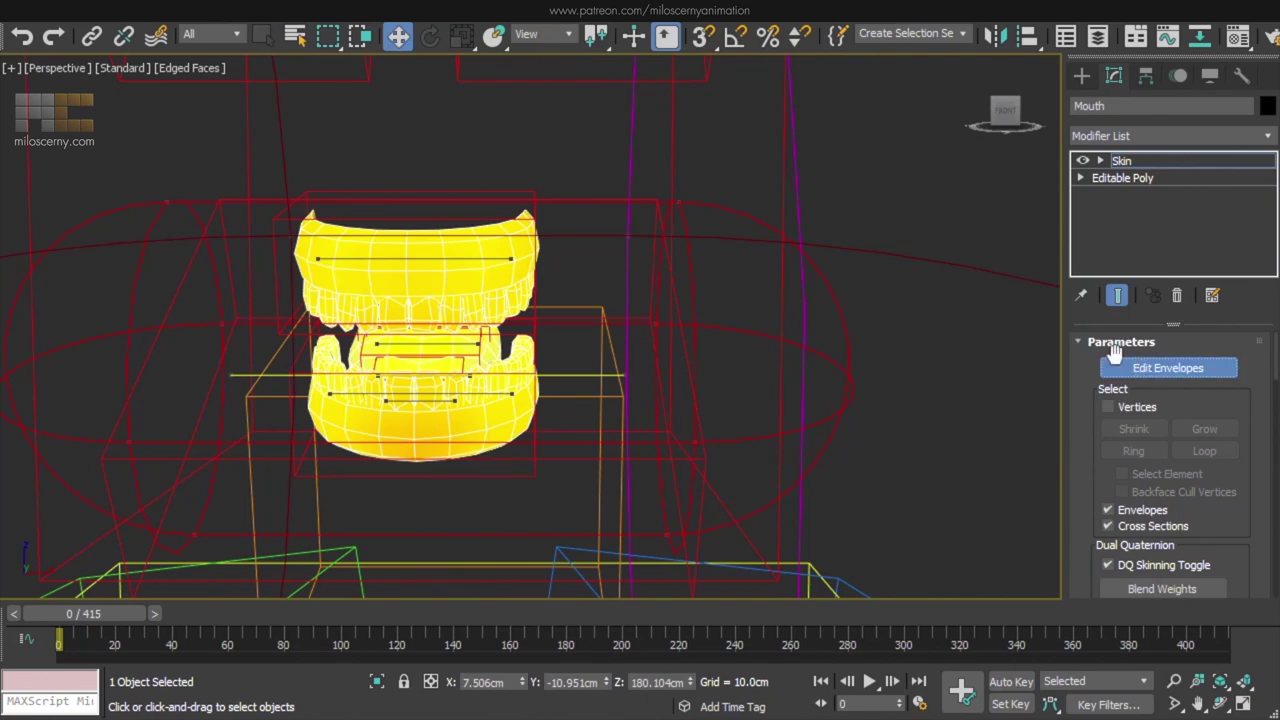
pyautogui.scroll(-10, 1079, 408)
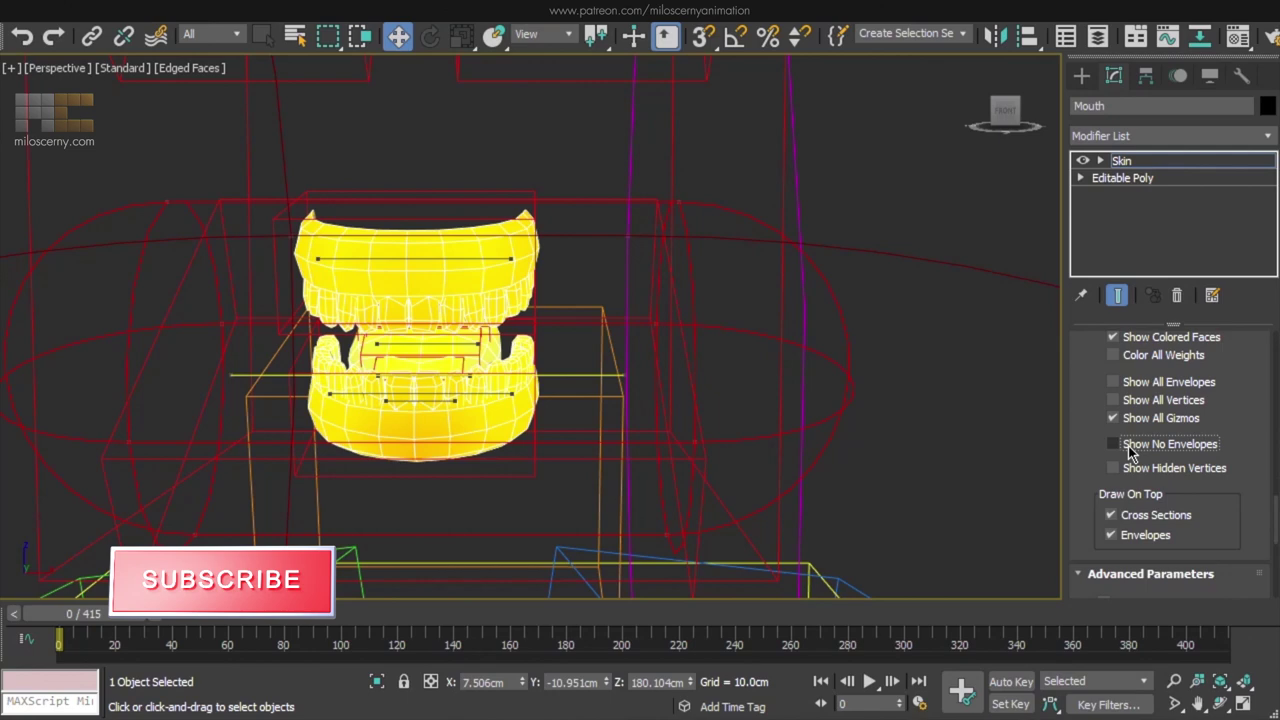
pyautogui.click(1113, 444)
pyautogui.scroll(-5, 1086, 450)
pyautogui.scroll(10, 1082, 450)
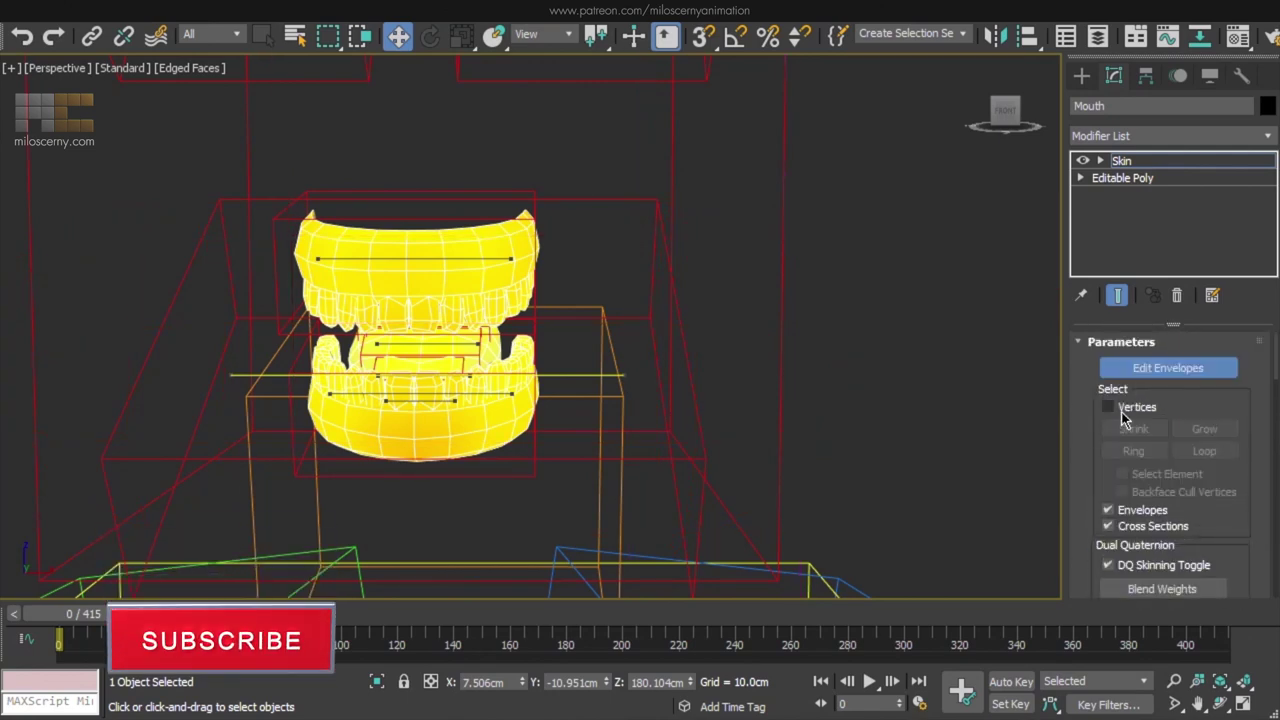
# - Enable vertex selection with Select Element in the Skin modifier and open the Weight Tool beside the mouth mesh
pyautogui.click(1110, 407)
pyautogui.moveTo(466, 251); pyautogui.dragTo(566, 280, button='middle')
pyautogui.scroll(5, 566, 280)
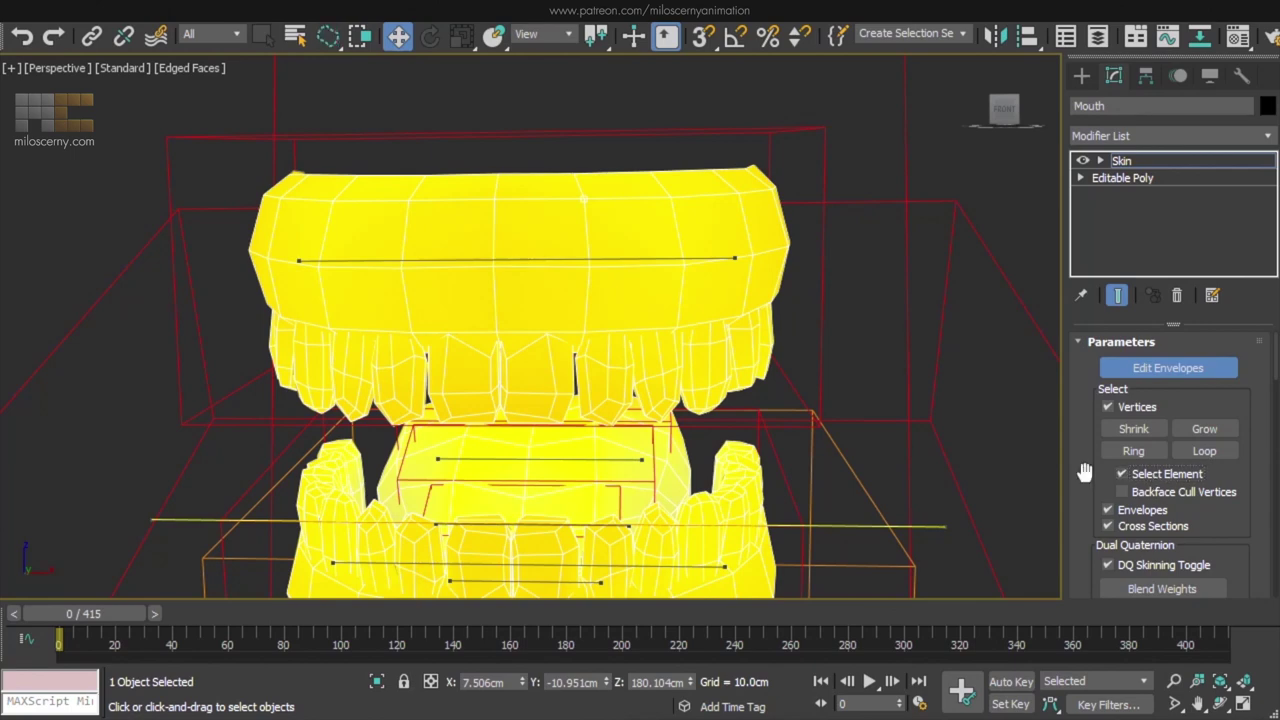
pyautogui.scroll(-6, 1085, 472)
pyautogui.click(1110, 487)
pyautogui.moveTo(120, 20); pyautogui.dragTo(970, 198)
# - Select all vertices of the upper teeth and gums and assign them a weight of 1 to CooperRig_TeethUpper
pyautogui.keyDown('alt'); pyautogui.moveTo(491, 320); pyautogui.dragTo(490, 282, button='middle'); pyautogui.keyUp('alt')
pyautogui.scroll(-3, 493, 283)
pyautogui.press('F3')
pyautogui.moveTo(100, 110); pyautogui.dragTo(644, 331)
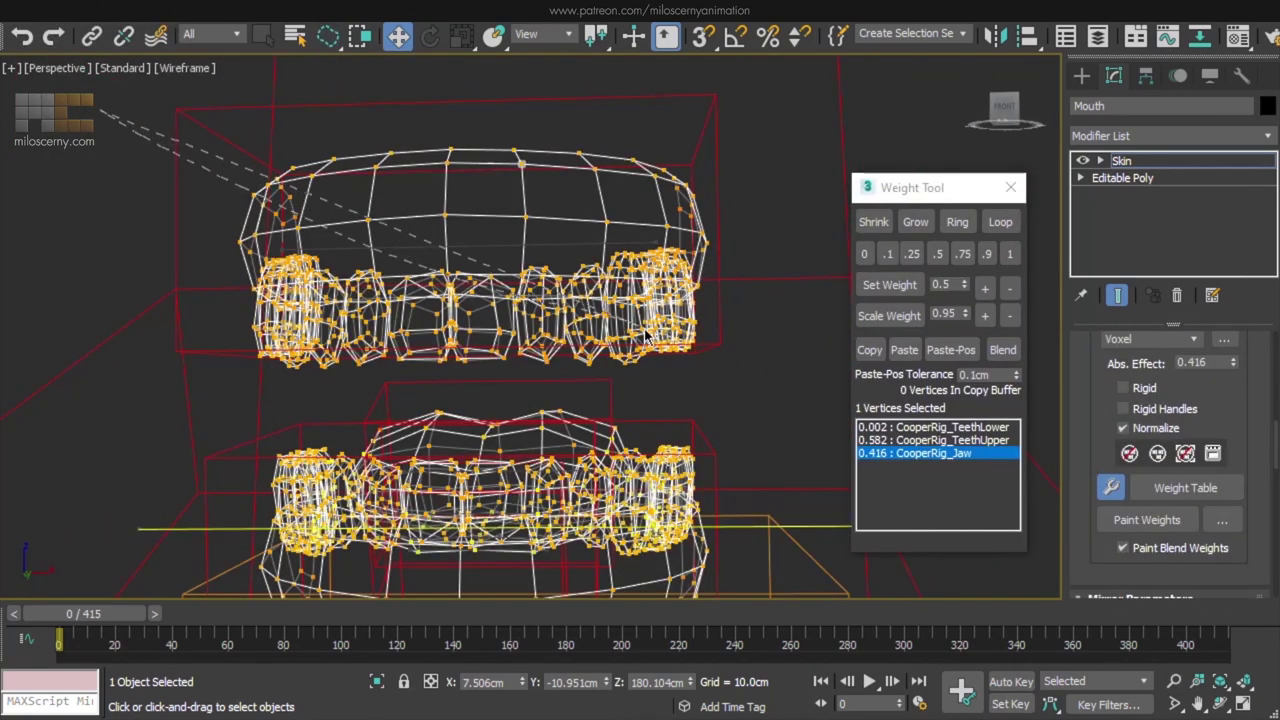
pyautogui.moveTo(706, 214); pyautogui.dragTo(406, 153)
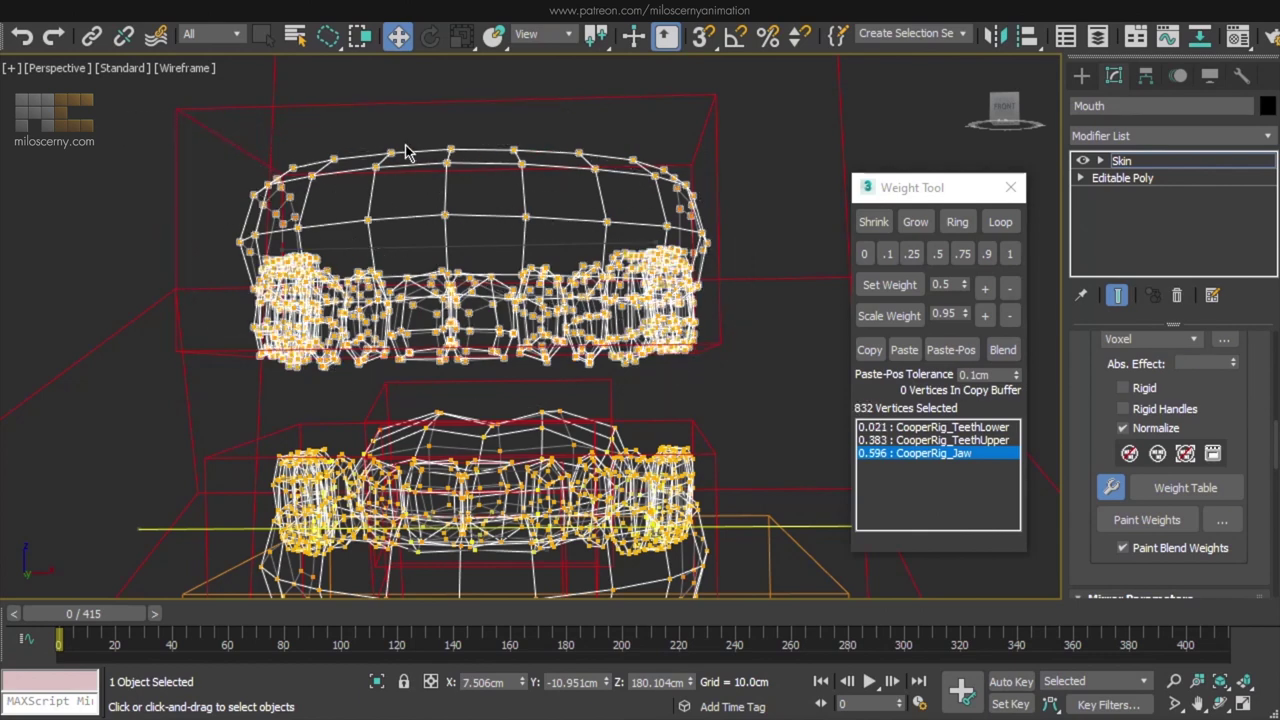
pyautogui.press('F3')
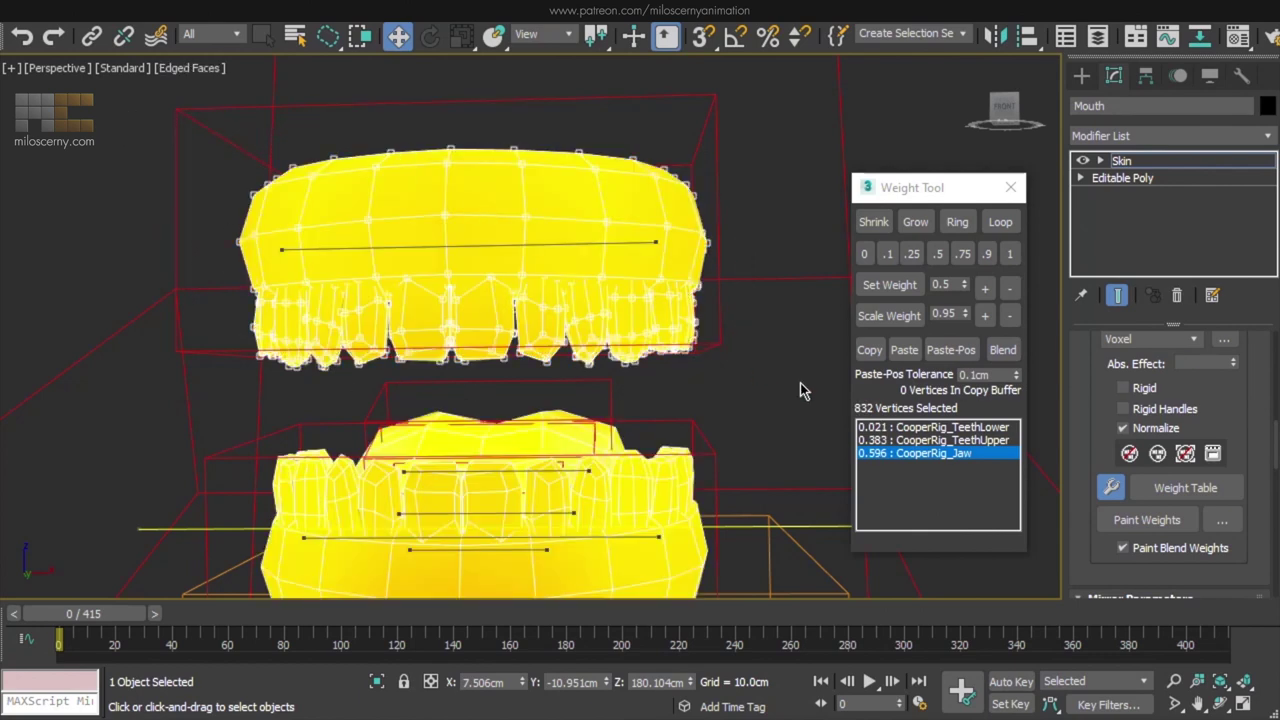
pyautogui.click(994, 441)
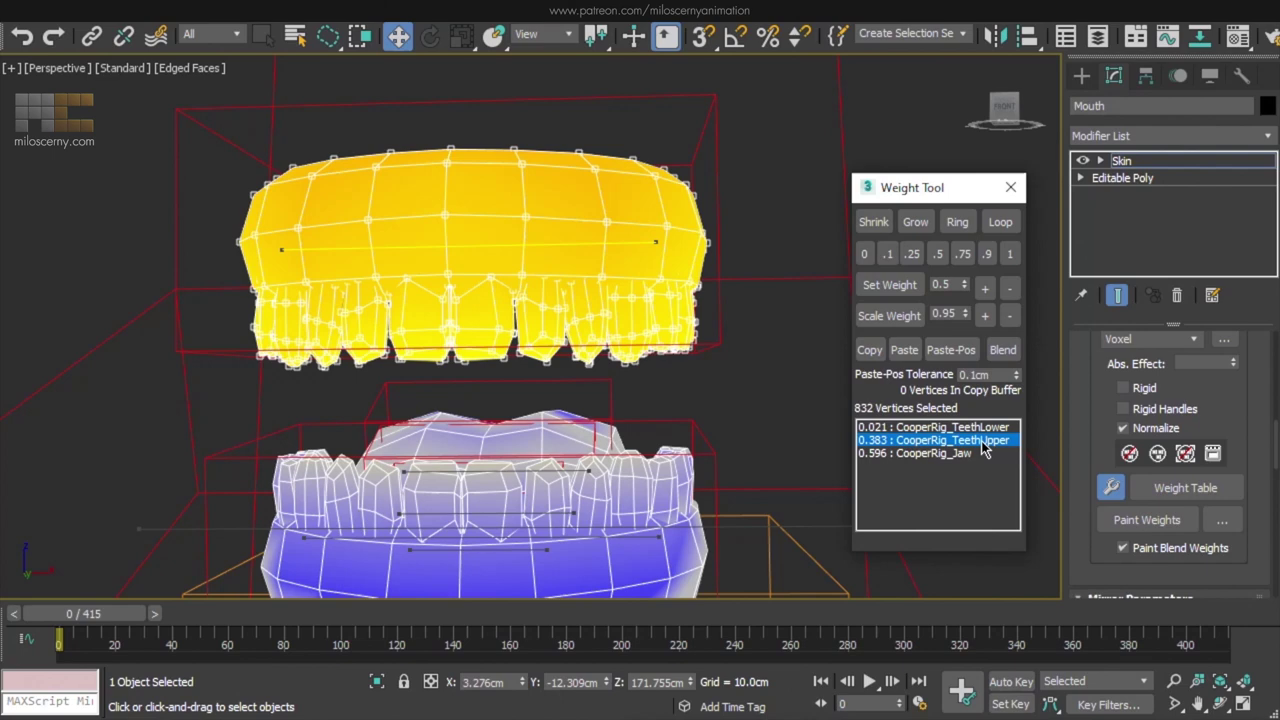
pyautogui.click(1008, 259)
# - Select the lower teeth and gum vertices without the tongue and assign them a weight of 1 to CooperRig_TeethLower
pyautogui.moveTo(663, 414)
pyautogui.mouseDown(button='middle')
pyautogui.moveTo(663, 354)
pyautogui.moveTo(688, 275)
pyautogui.mouseUp(button='middle')
pyautogui.press('F3')
pyautogui.moveTo(165, 350); pyautogui.dragTo(768, 475)
pyautogui.keyDown('alt'); pyautogui.moveTo(572, 330); pyautogui.dragTo(558, 270, button='middle'); pyautogui.keyUp('alt')
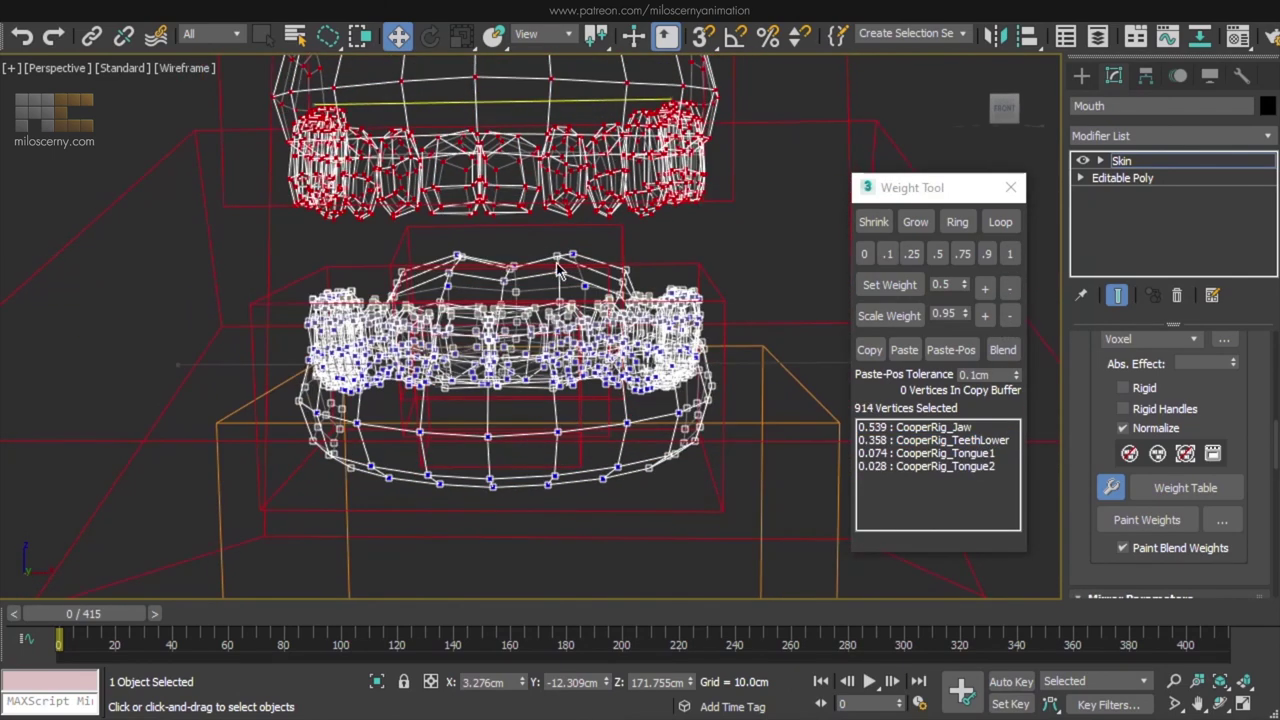
pyautogui.click(971, 443)
pyautogui.press('F3')
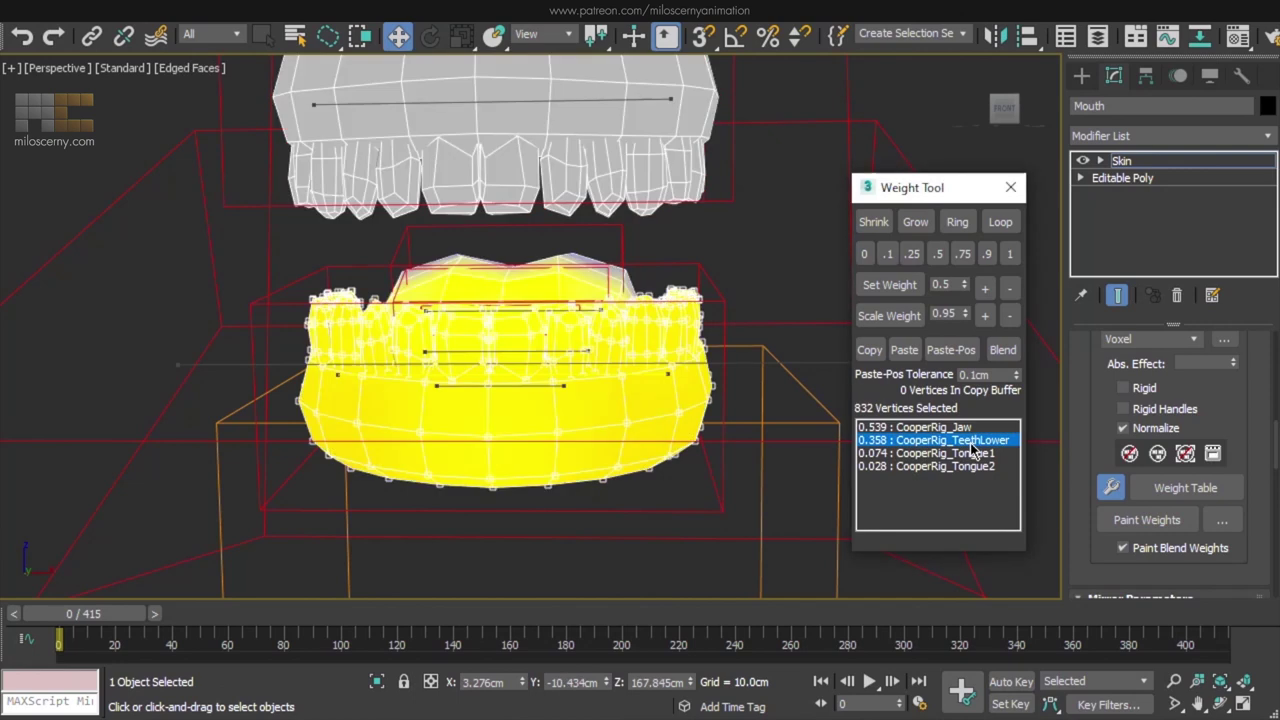
pyautogui.click(1009, 253)
# - Select the whole tongue element and assign it a weight of 1 to CooperRig_Tongue1
pyautogui.keyDown('alt'); pyautogui.moveTo(700, 300); pyautogui.dragTo(748, 276, button='middle'); pyautogui.keyUp('alt')
pyautogui.click(755, 311)
pyautogui.scroll(5, 1087, 410)
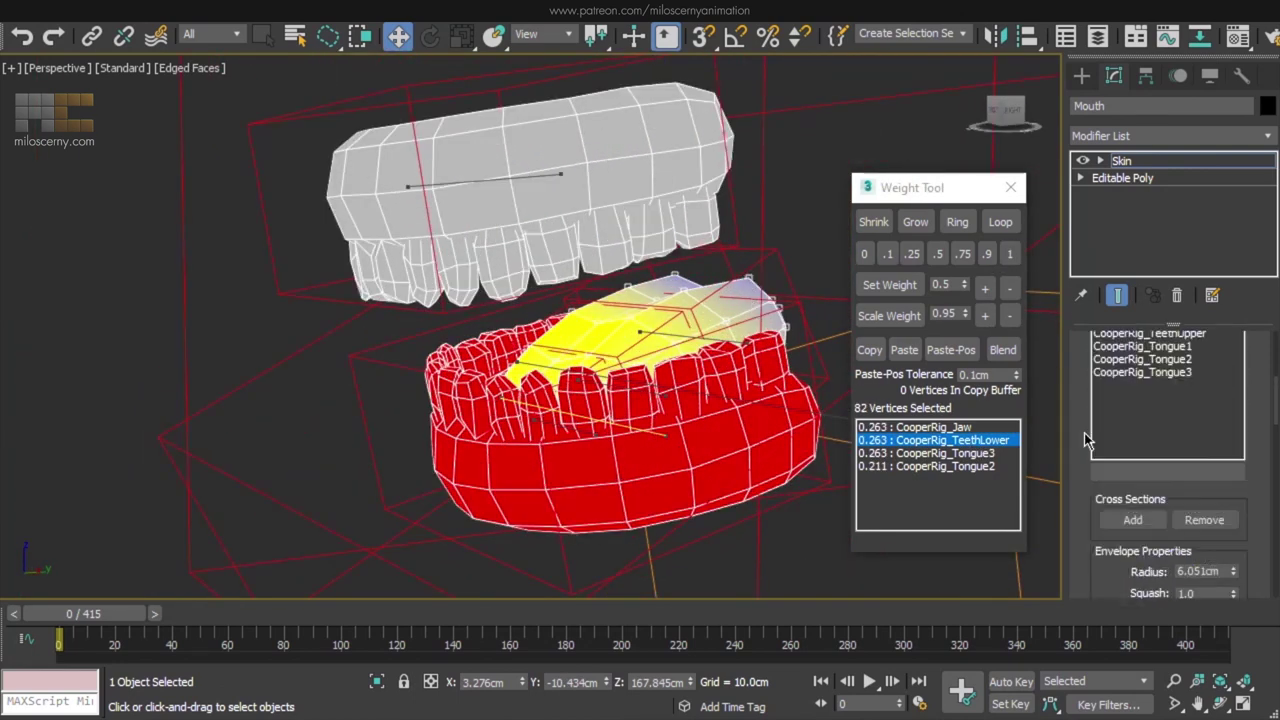
pyautogui.click(1185, 437)
pyautogui.click(1014, 254)
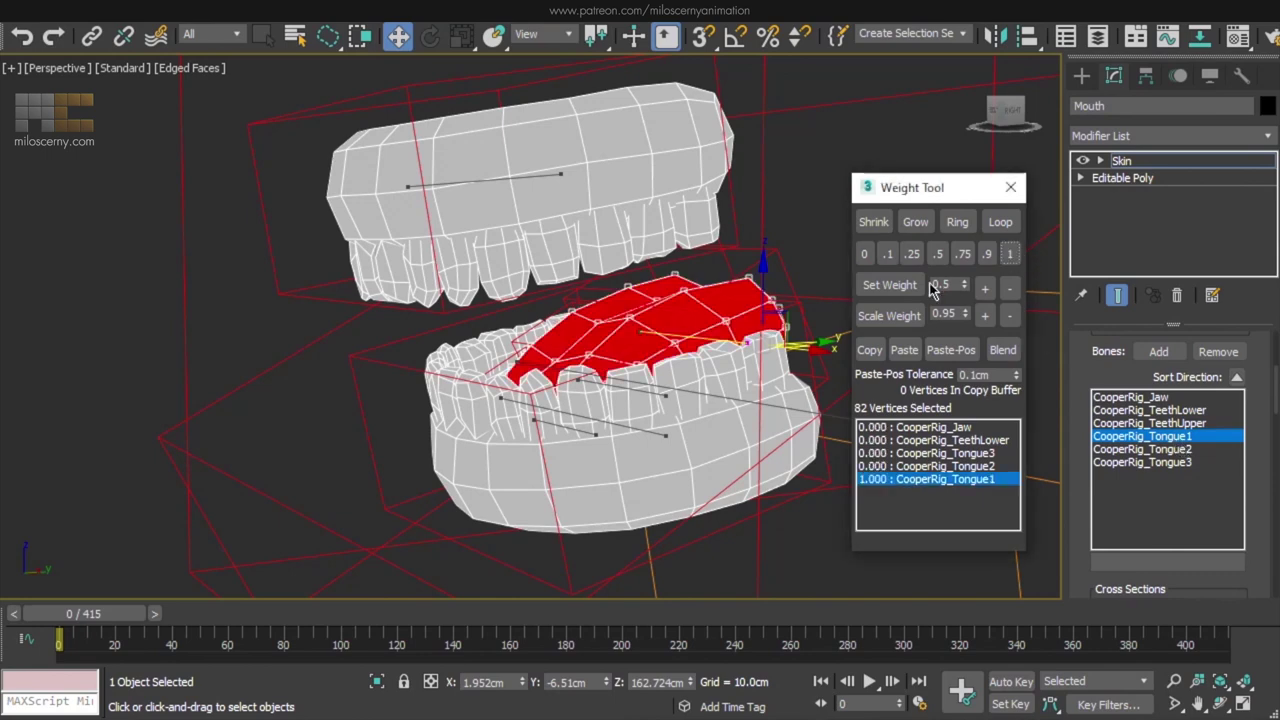
# - Move the animation to frame 250 and turn off Select Element for vertex selection
pyautogui.keyDown('alt'); pyautogui.moveTo(665, 405); pyautogui.dragTo(556, 425, button='middle'); pyautogui.keyUp('alt')
pyautogui.moveTo(124, 614); pyautogui.dragTo(129, 614)
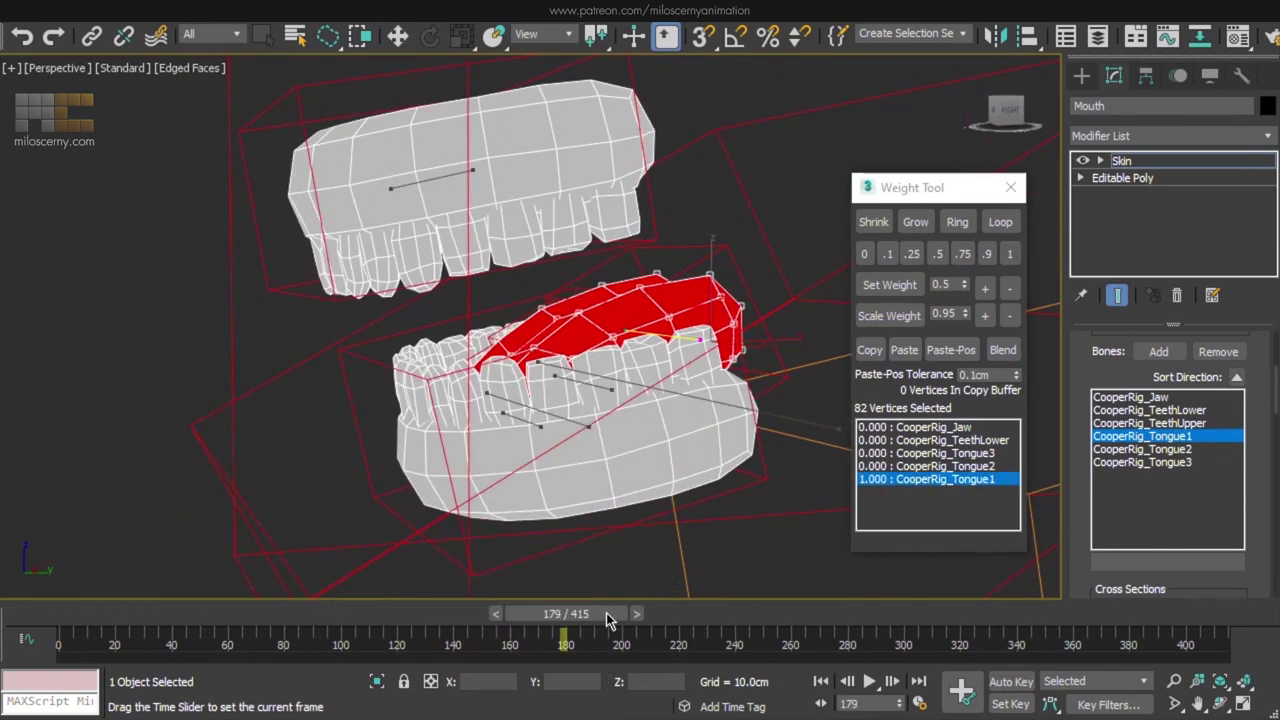
pyautogui.moveTo(606, 612); pyautogui.dragTo(797, 628)
pyautogui.moveTo(240, 475); pyautogui.dragTo(625, 369, button='middle')
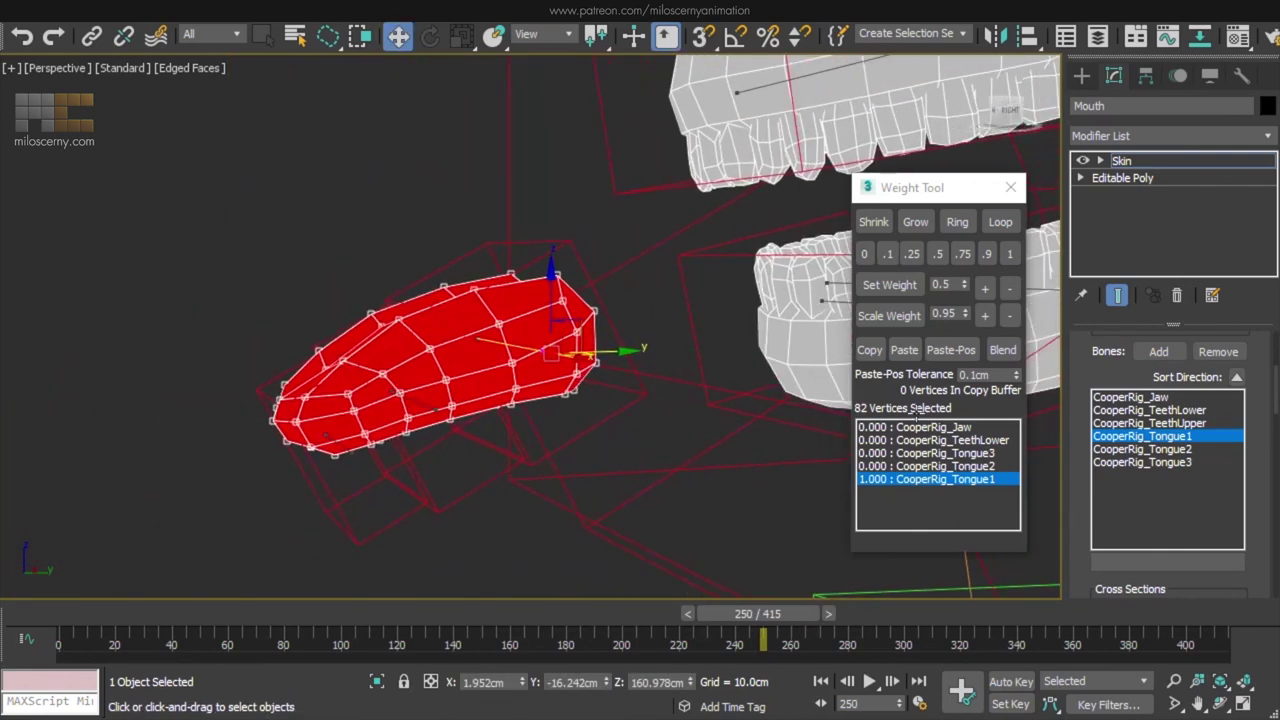
pyautogui.scroll(5, 1160, 470)
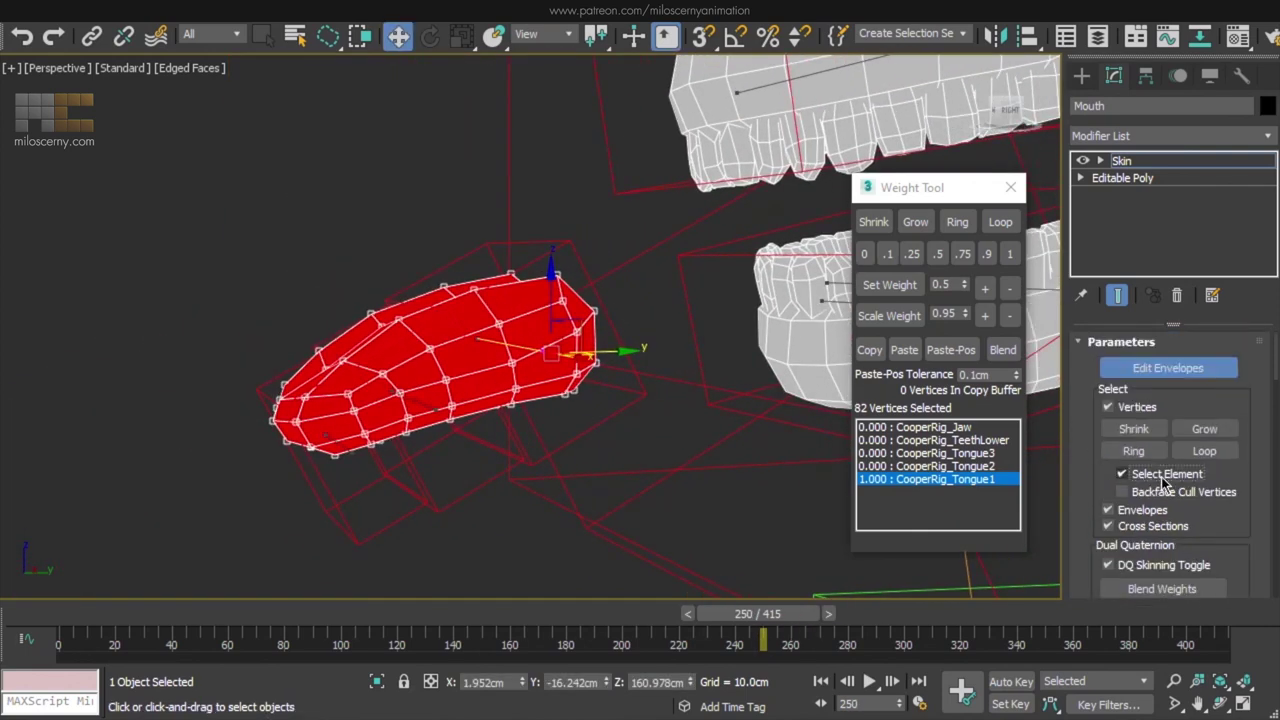
# - Select the vertices at the back end of the tongue and assign them a weight of 1 to CooperRig_Jaw
pyautogui.moveTo(510, 365)
pyautogui.keyDown('alt'); pyautogui.mouseDown(button='middle')
pyautogui.moveTo(457, 406)
pyautogui.moveTo(540, 380)
pyautogui.moveTo(612, 258)
pyautogui.mouseUp(button='middle'); pyautogui.keyUp('alt')
pyautogui.press('F3')
pyautogui.moveTo(612, 258); pyautogui.dragTo(579, 301)
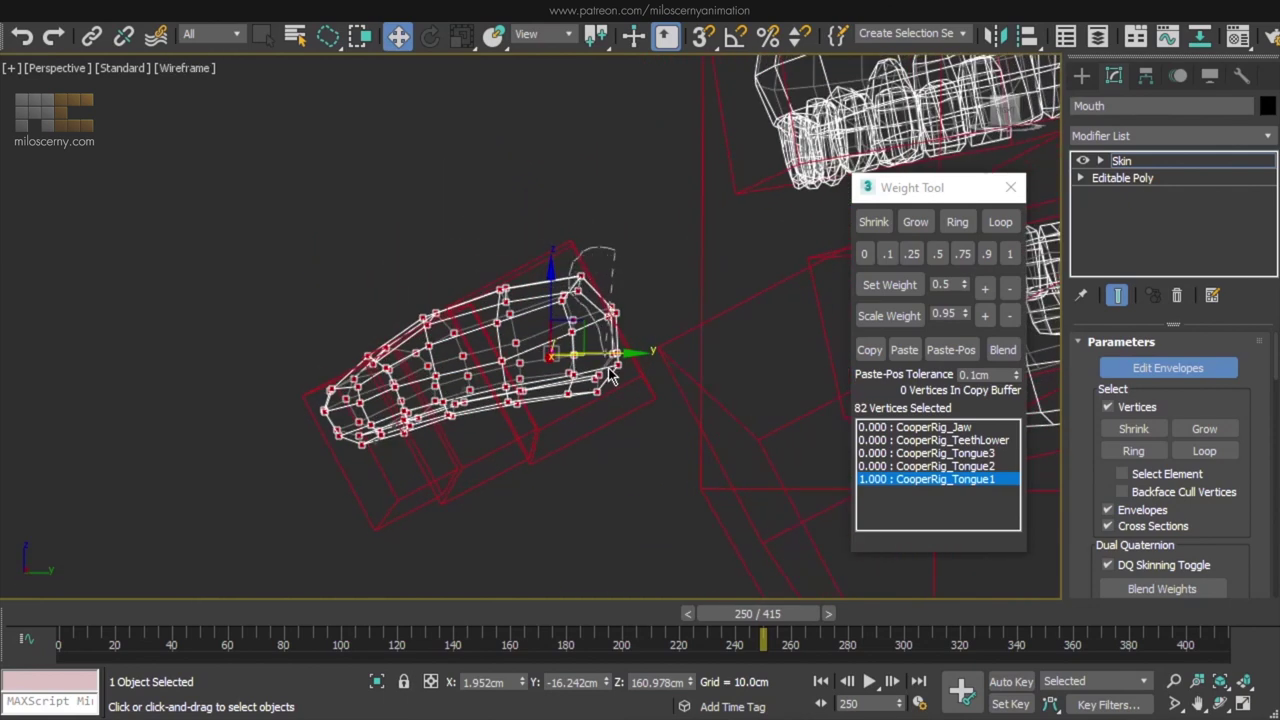
pyautogui.moveTo(612, 375); pyautogui.dragTo(614, 363)
pyautogui.scroll(5, 605, 375)
pyautogui.press('F3')
pyautogui.keyDown('alt'); pyautogui.moveTo(573, 325); pyautogui.dragTo(654, 363, button='middle'); pyautogui.keyUp('alt')
pyautogui.click(930, 440)
pyautogui.click(1009, 254)
# - Scrub the animation to frame 249 and inspect how the tongue stretches from its root
pyautogui.scroll(-5, 496, 404)
pyautogui.keyDown('alt'); pyautogui.moveTo(496, 404); pyautogui.dragTo(512, 372, button='middle'); pyautogui.keyUp('alt')
pyautogui.moveTo(773, 614); pyautogui.dragTo(762, 623)
pyautogui.press('w')
pyautogui.scroll(6, 468, 428)
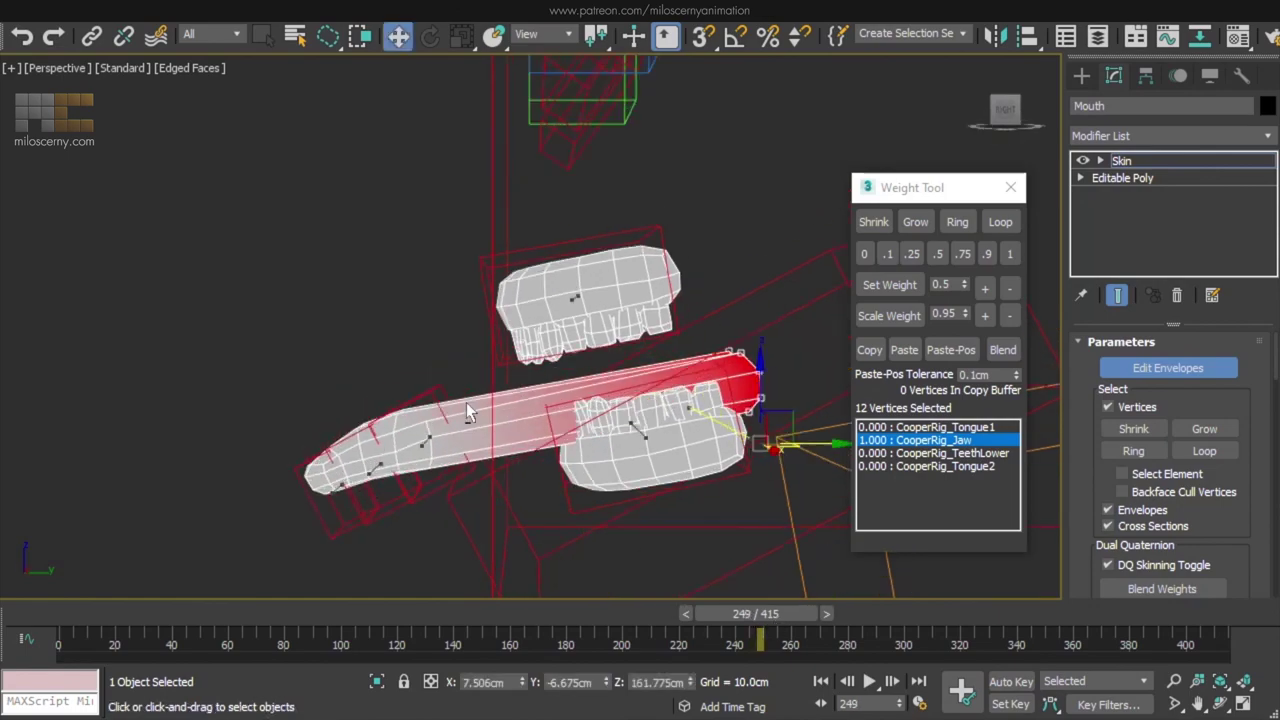
# - Try to give the partly selected vertex row in front of the tongue's root a 0.5 weight to CooperRig_Jaw
pyautogui.press('F3')
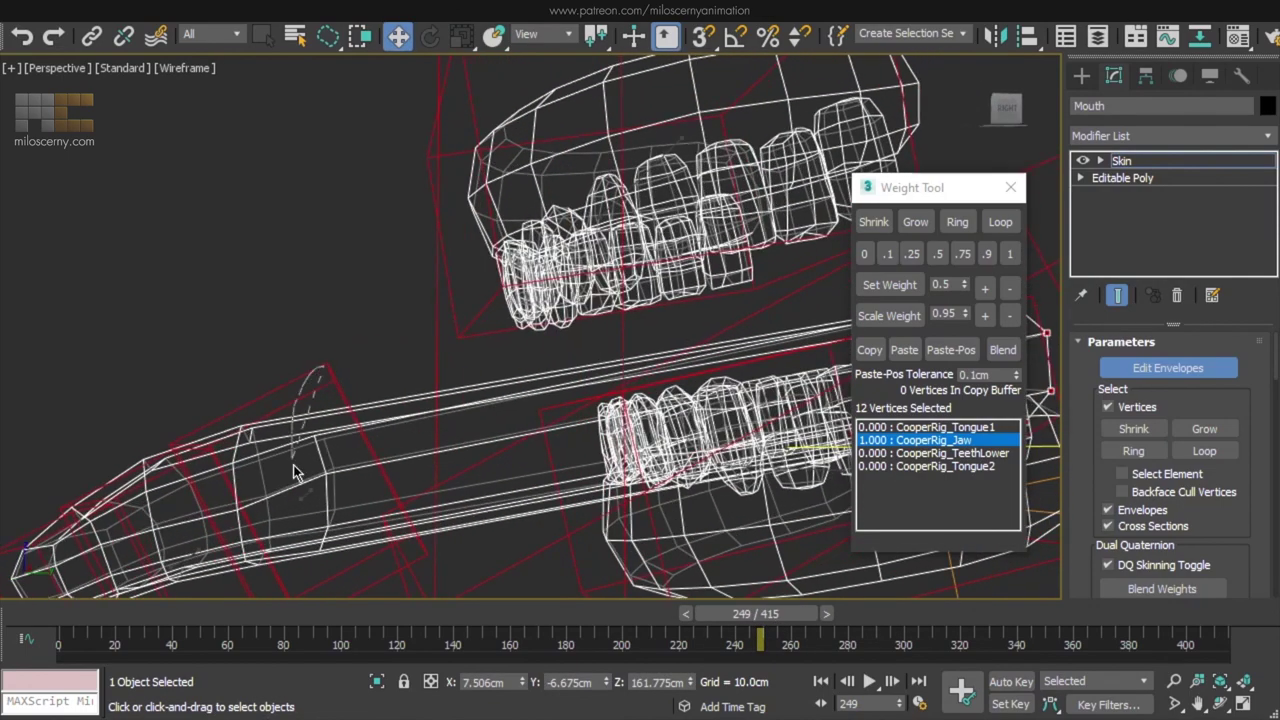
pyautogui.press('F3')
pyautogui.click(958, 430)
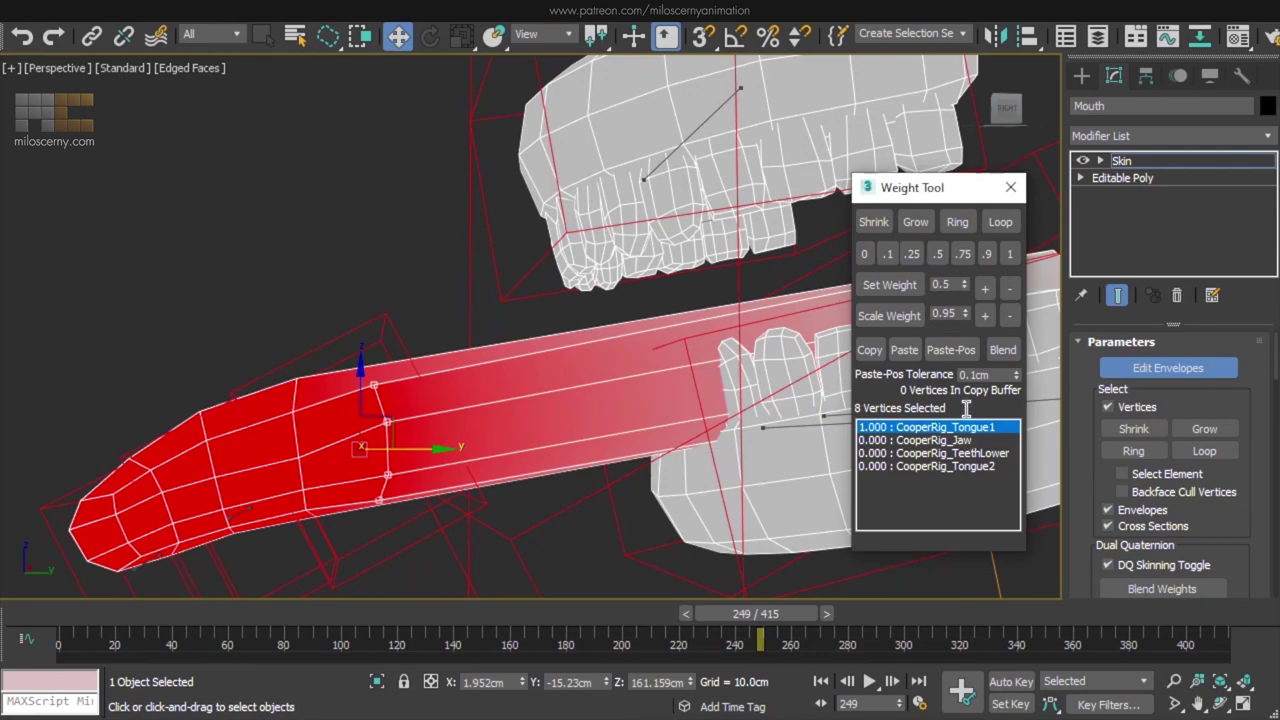
pyautogui.click(970, 438)
pyautogui.click(939, 257)
pyautogui.moveTo(690, 418); pyautogui.dragTo(533, 502, button='middle')
pyautogui.scroll(-4, 386, 503)
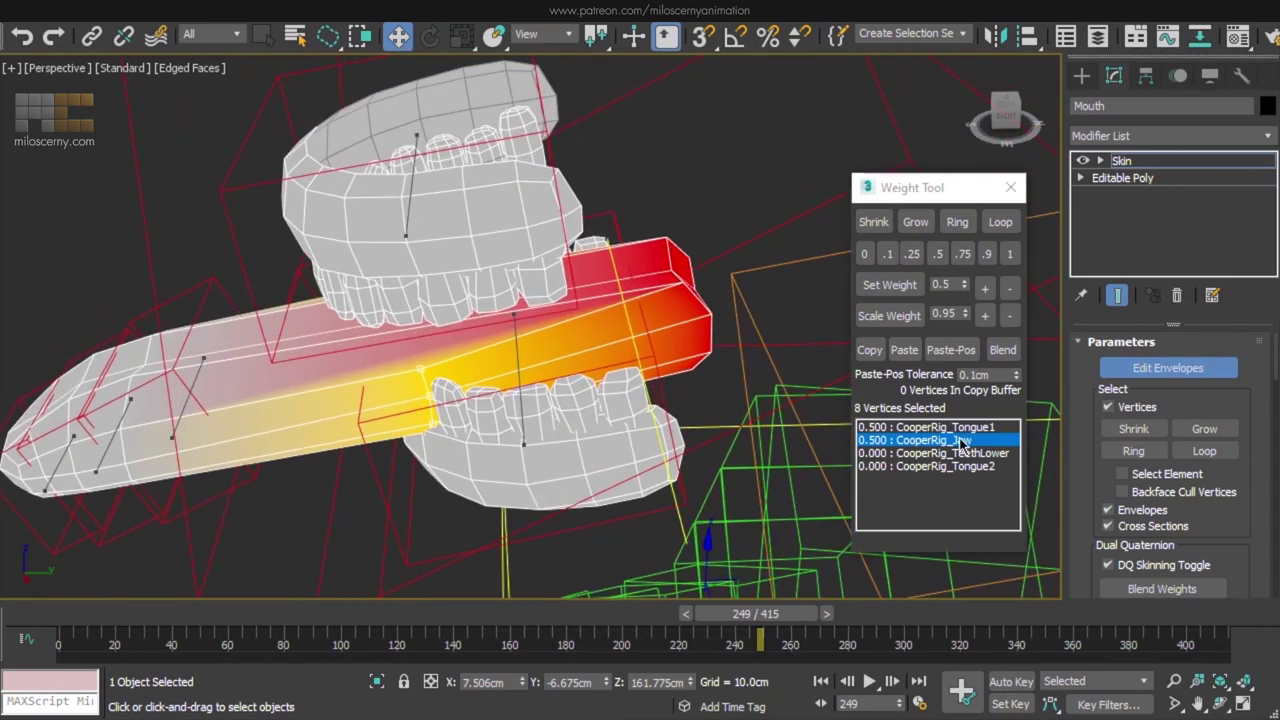
pyautogui.click(985, 316)
# - Select the complete vertex loop in front of the tongue's root and set its CooperRig_Jaw weight to 0.5
pyautogui.moveTo(377, 383)
pyautogui.keyDown('alt'); pyautogui.mouseDown(button='middle')
pyautogui.moveTo(523, 292)
pyautogui.moveTo(388, 374)
pyautogui.mouseUp(button='middle'); pyautogui.keyUp('alt')
pyautogui.press('F3')
pyautogui.press('F3')
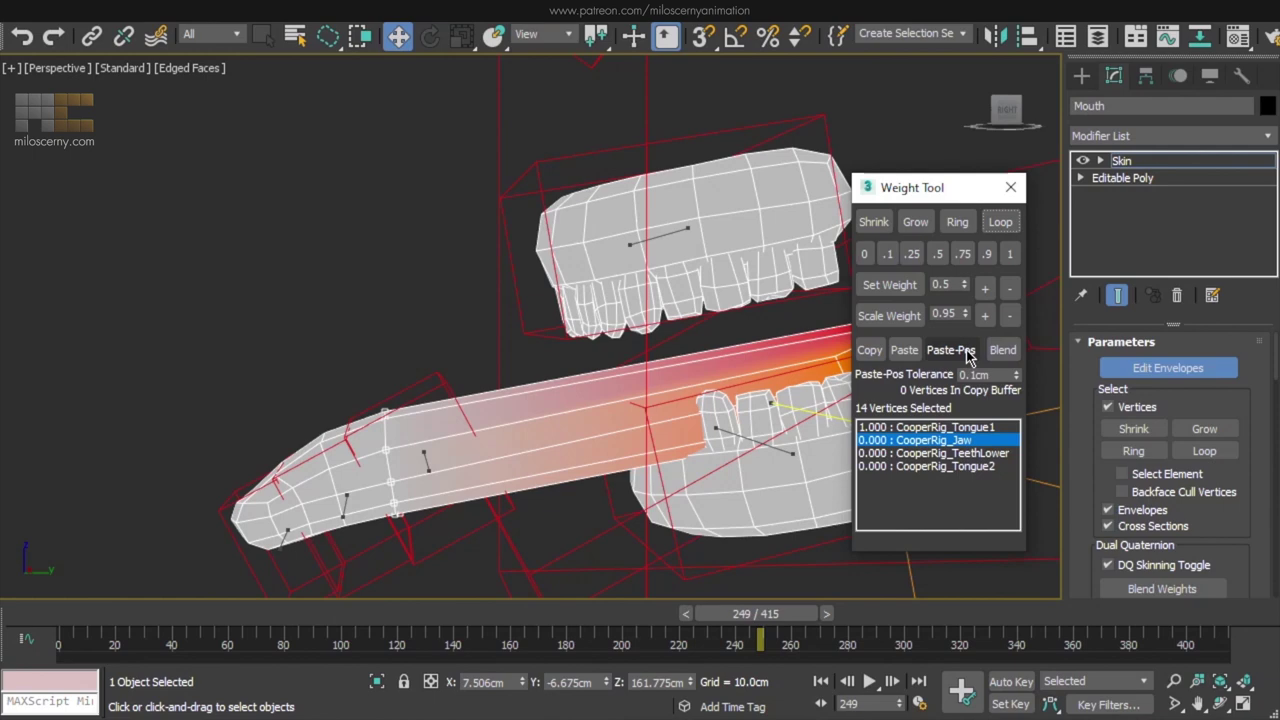
pyautogui.click(938, 253)
pyautogui.moveTo(785, 618); pyautogui.dragTo(788, 619)
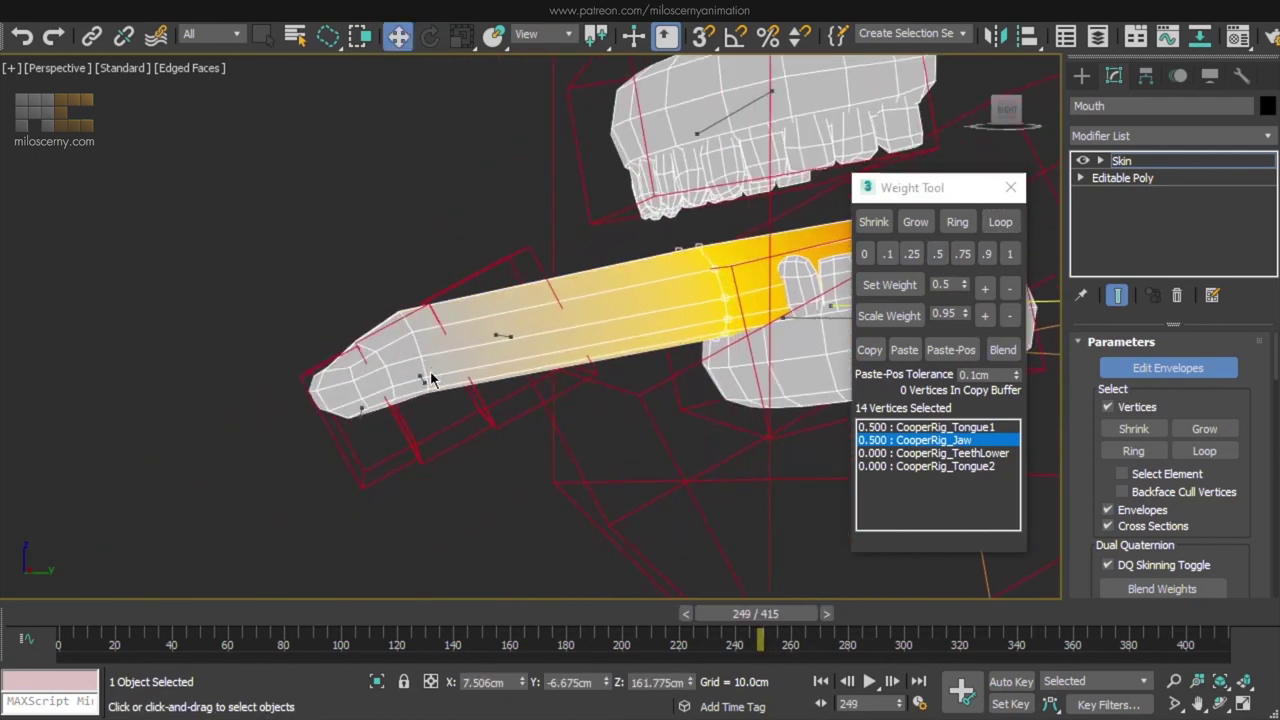
# - Select the vertex loop at the middle bend of the tongue and set its CooperRig_Jaw weight to 0.1
pyautogui.keyDown('alt'); pyautogui.moveTo(430, 378); pyautogui.dragTo(380, 318, button='middle'); pyautogui.keyUp('alt')
pyautogui.press('F3')
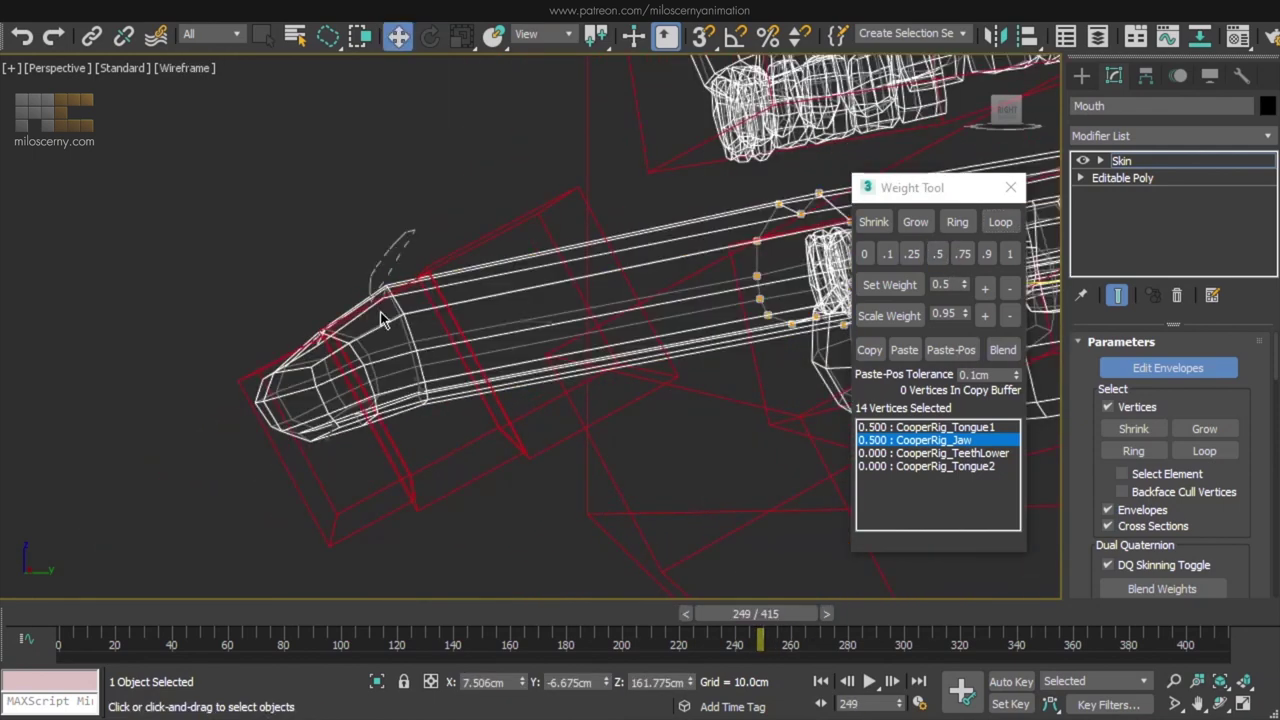
pyautogui.click(1003, 238)
pyautogui.click(890, 259)
pyautogui.press('F3')
pyautogui.moveTo(785, 619); pyautogui.dragTo(788, 621)
# - Set the same loop's CooperRig_Tongue2 weight to 0.25 and raise it by one increment
pyautogui.click(979, 427)
pyautogui.keyDown('alt'); pyautogui.moveTo(571, 378); pyautogui.dragTo(556, 444, button='middle'); pyautogui.keyUp('alt')
pyautogui.scroll(-5, 1076, 385)
pyautogui.click(1198, 510)
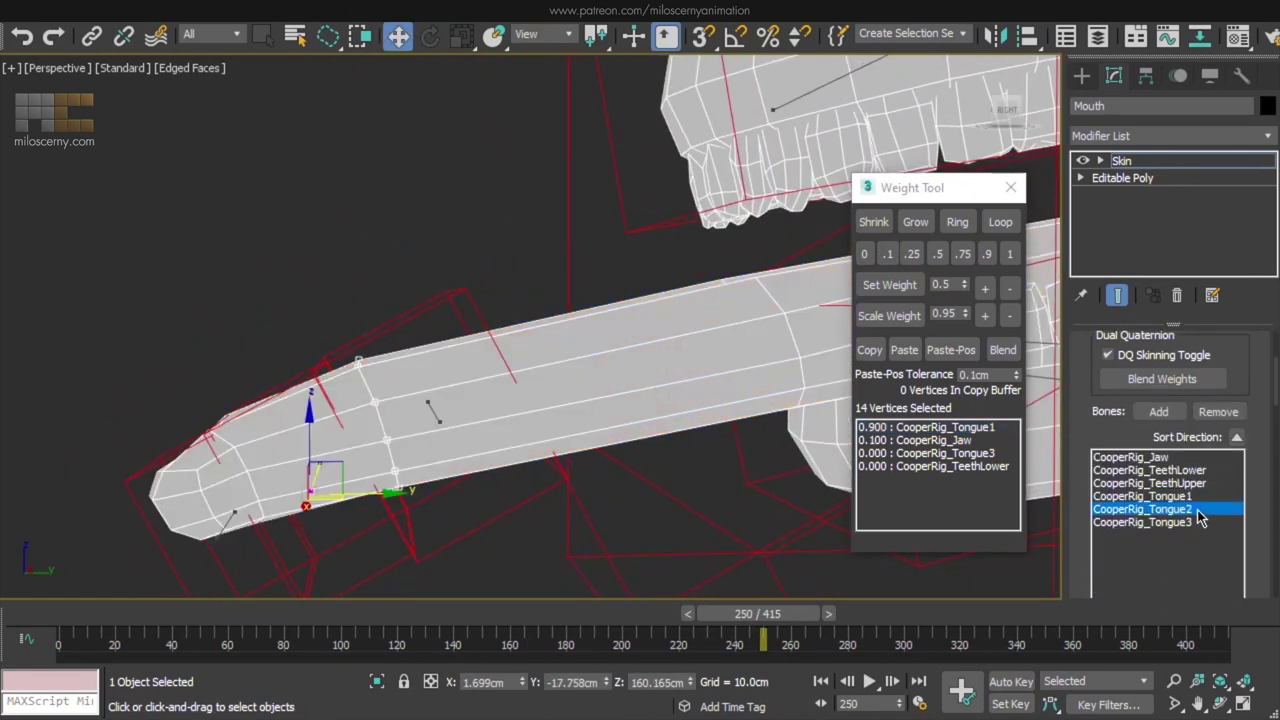
pyautogui.click(912, 254)
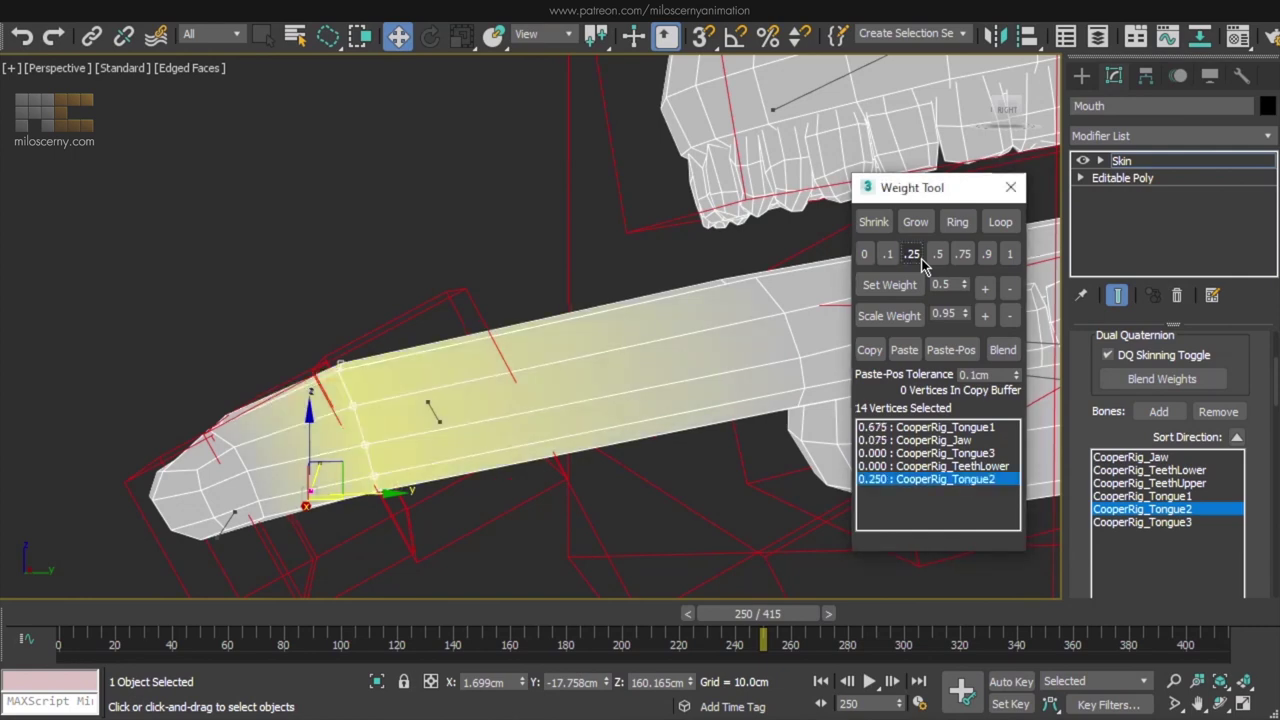
pyautogui.click(985, 288)
# - Assign the vertices of the tongue's front section a weight of 1 to CooperRig_Tongue2 and go to frame 260
pyautogui.moveTo(260, 350)
pyautogui.mouseDown()
pyautogui.moveTo(234, 366)
pyautogui.moveTo(194, 614)
pyautogui.moveTo(370, 390)
pyautogui.mouseUp()
pyautogui.click(1009, 254)
pyautogui.moveTo(763, 630); pyautogui.dragTo(802, 626)
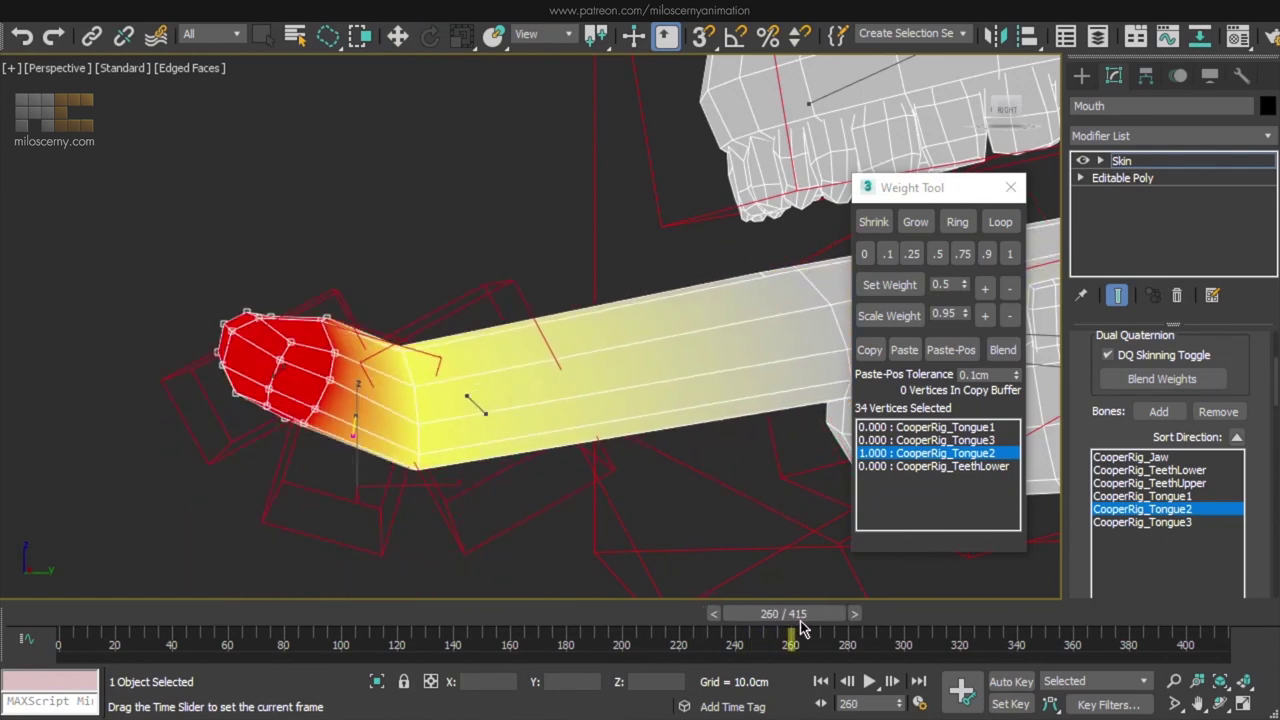
pyautogui.press('w')
pyautogui.moveTo(335, 396); pyautogui.dragTo(364, 396, button='middle')
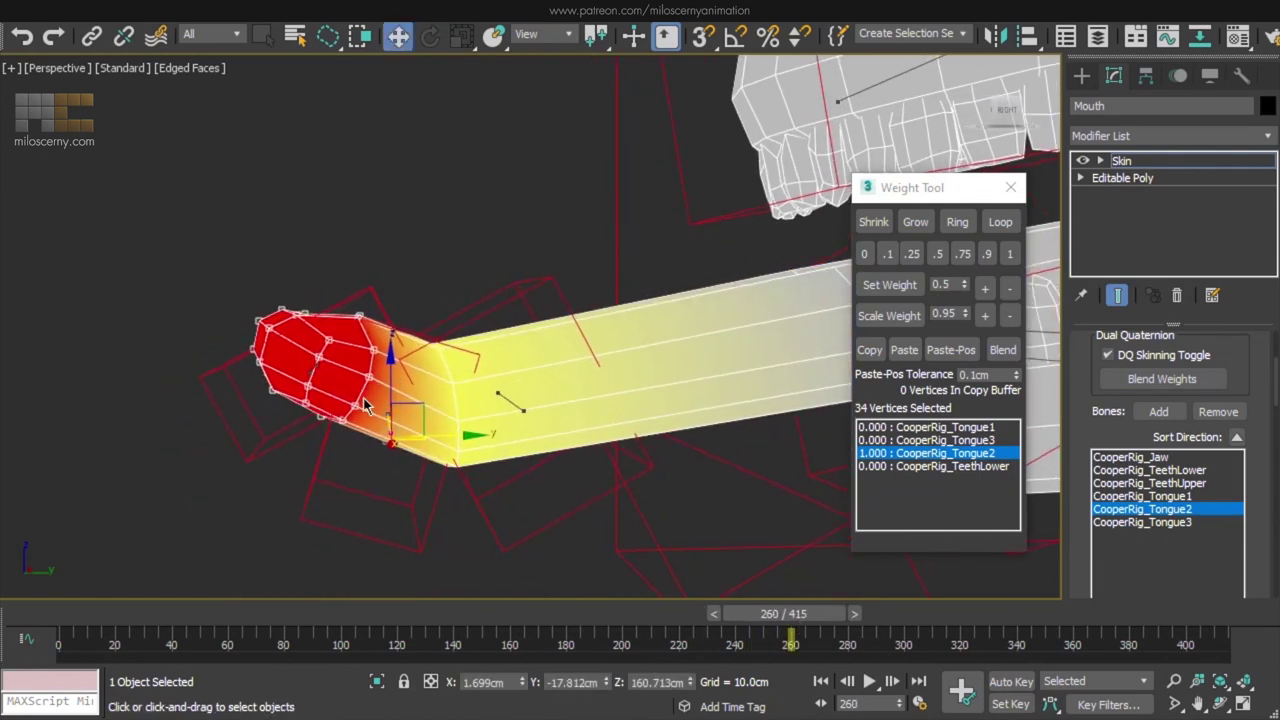
# - Select the vertex loop just behind the tongue's tip and set its CooperRig_Tongue3 weight to 0.25
pyautogui.click(370, 289)
pyautogui.press('F3')
pyautogui.moveTo(350, 310)
pyautogui.mouseDown()
pyautogui.moveTo(396, 354)
pyautogui.moveTo(361, 284)
pyautogui.mouseUp()
pyautogui.moveTo(361, 284)
pyautogui.keyDown('alt'); pyautogui.mouseDown(button='middle')
pyautogui.moveTo(364, 312)
pyautogui.moveTo(342, 349)
pyautogui.moveTo(360, 301)
pyautogui.mouseUp(button='middle'); pyautogui.keyUp('alt')
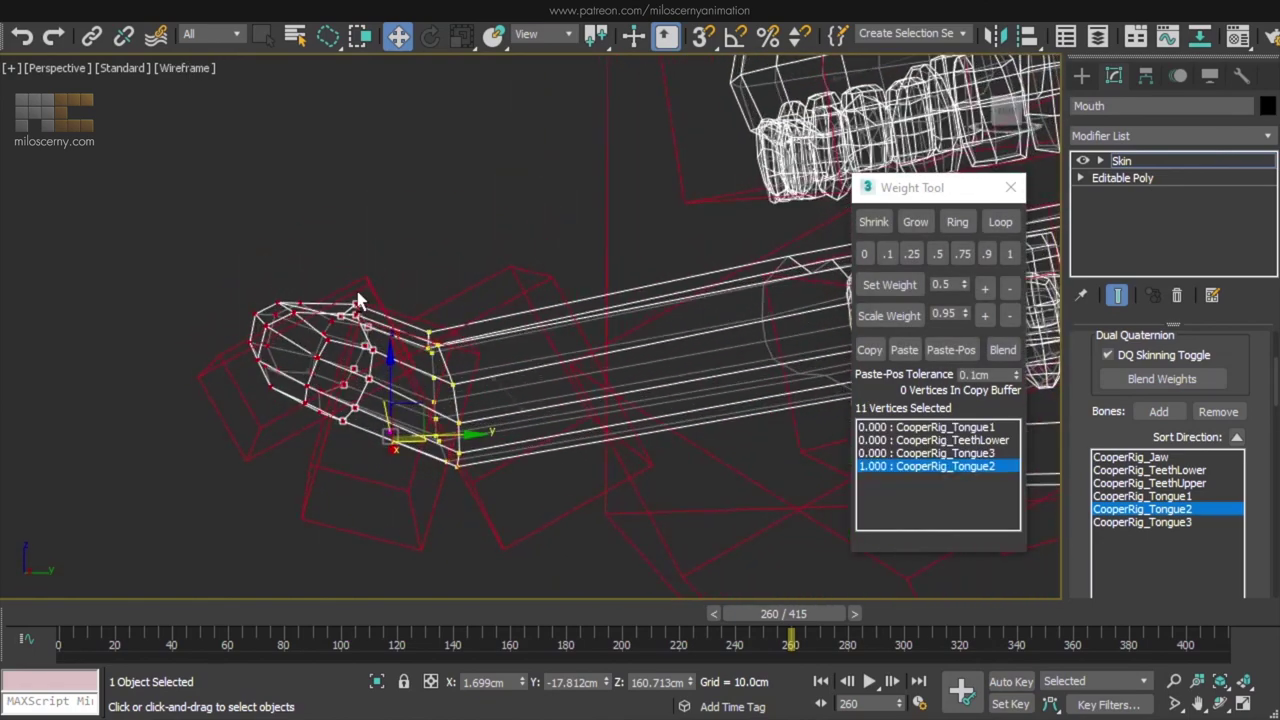
pyautogui.keyDown('alt'); pyautogui.moveTo(357, 368); pyautogui.dragTo(372, 362, button='middle'); pyautogui.keyUp('alt')
pyautogui.click(968, 455)
pyautogui.press('F3')
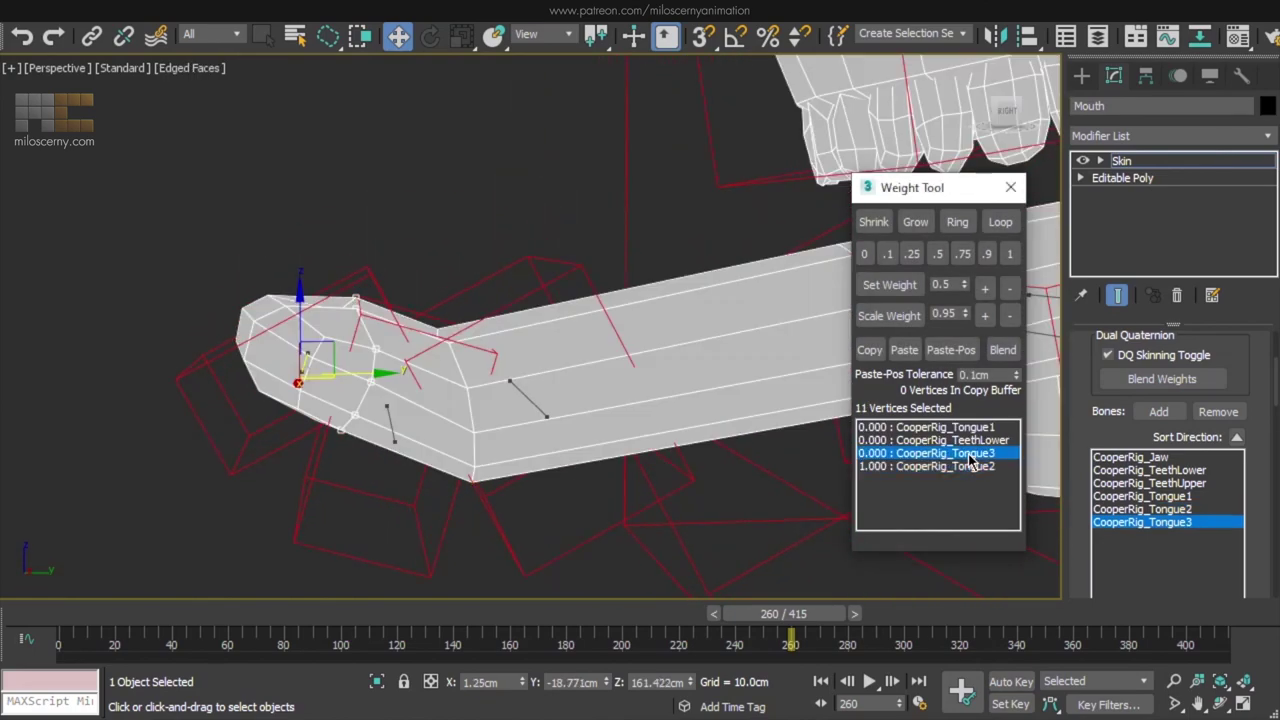
# - Select the vertices of the tongue's tip and set their CooperRig_Tongue3 weight to 0.9
pyautogui.press('F3')
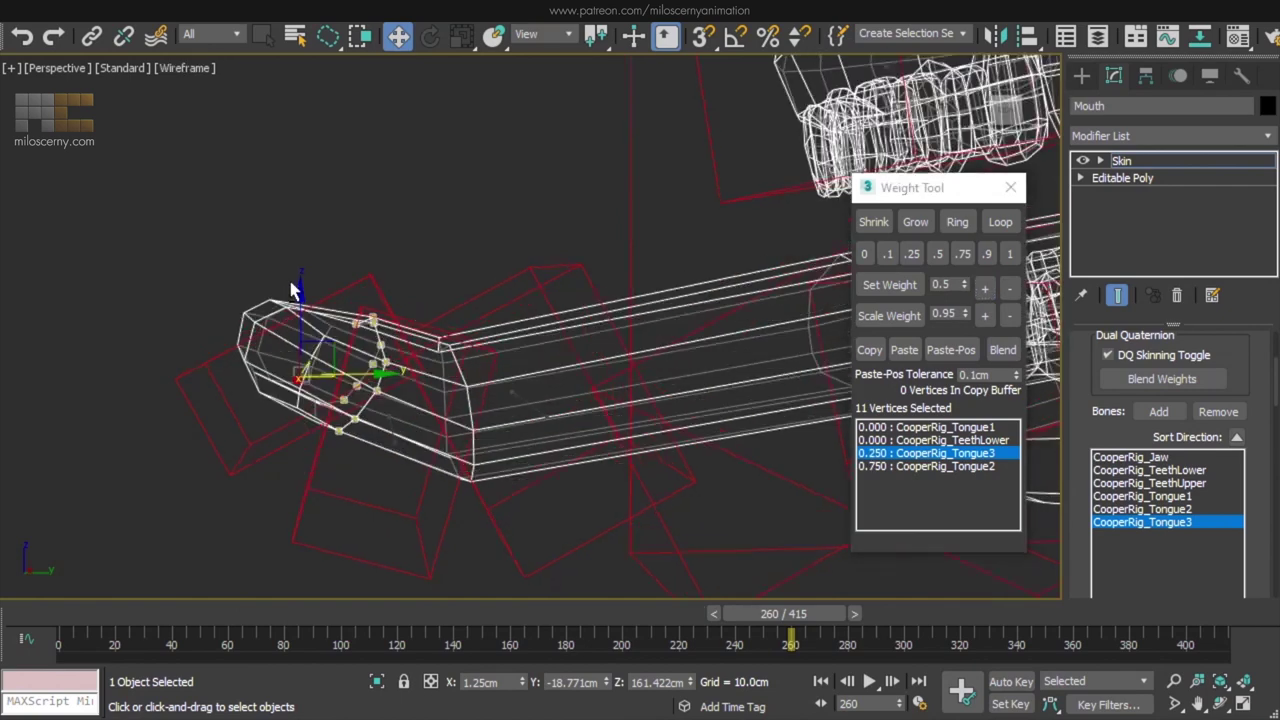
pyautogui.moveTo(305, 425); pyautogui.dragTo(211, 260)
pyautogui.press('F3')
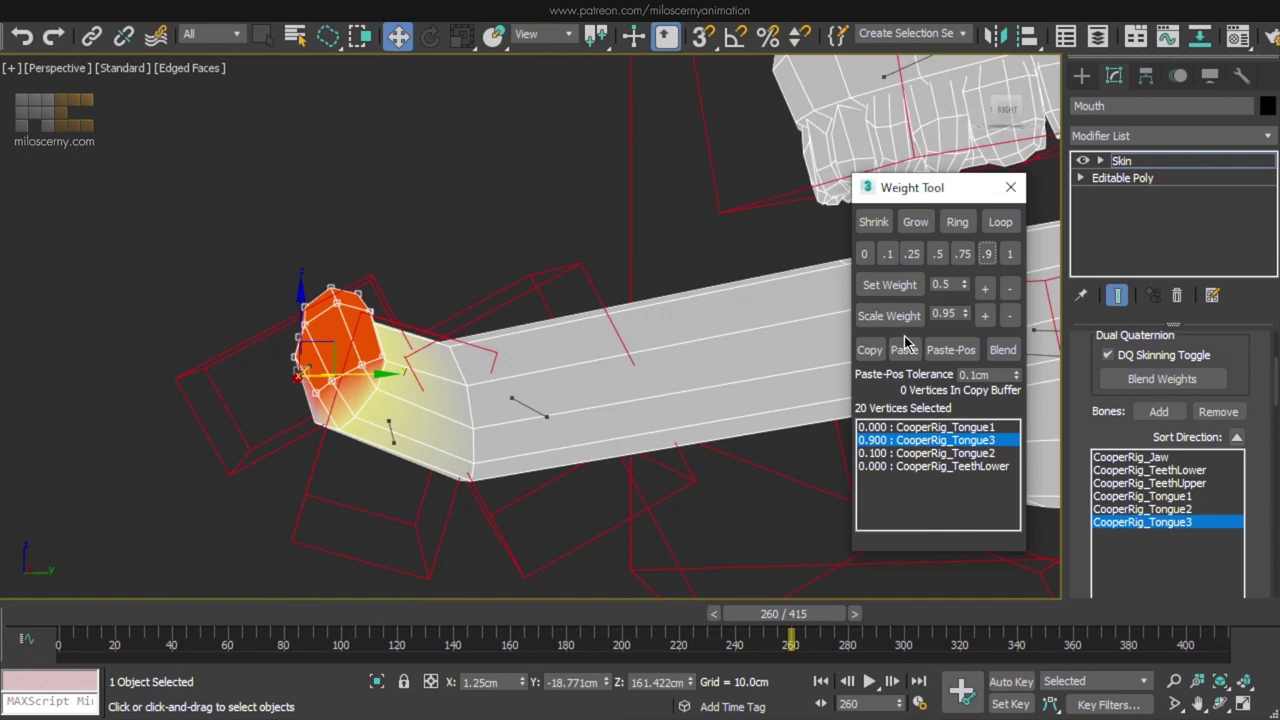
# - Extend the selection over the tongue's front half and blend its CooperRig_Tongue2, CooperRig_Tongue3 and CooperRig_Tongue1 weights
pyautogui.click(1000, 454)
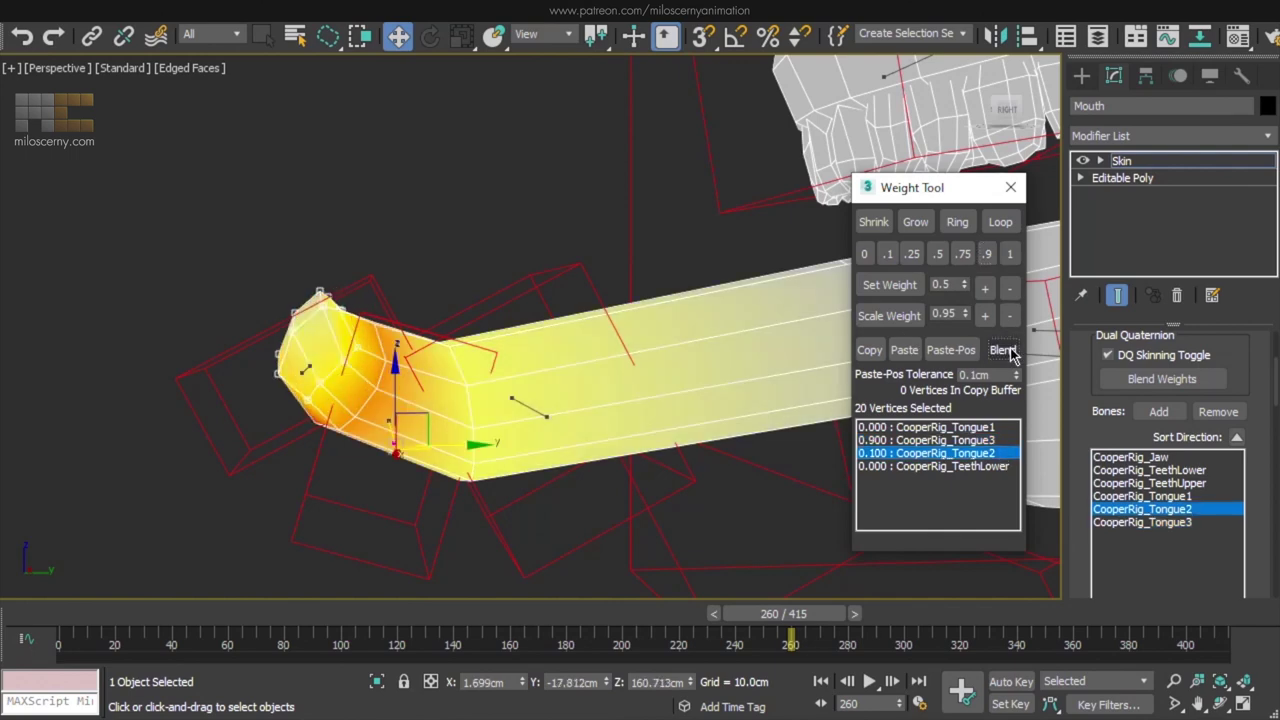
pyautogui.moveTo(784, 614); pyautogui.dragTo(808, 623)
pyautogui.press('w')
pyautogui.scroll(-2, 780, 440)
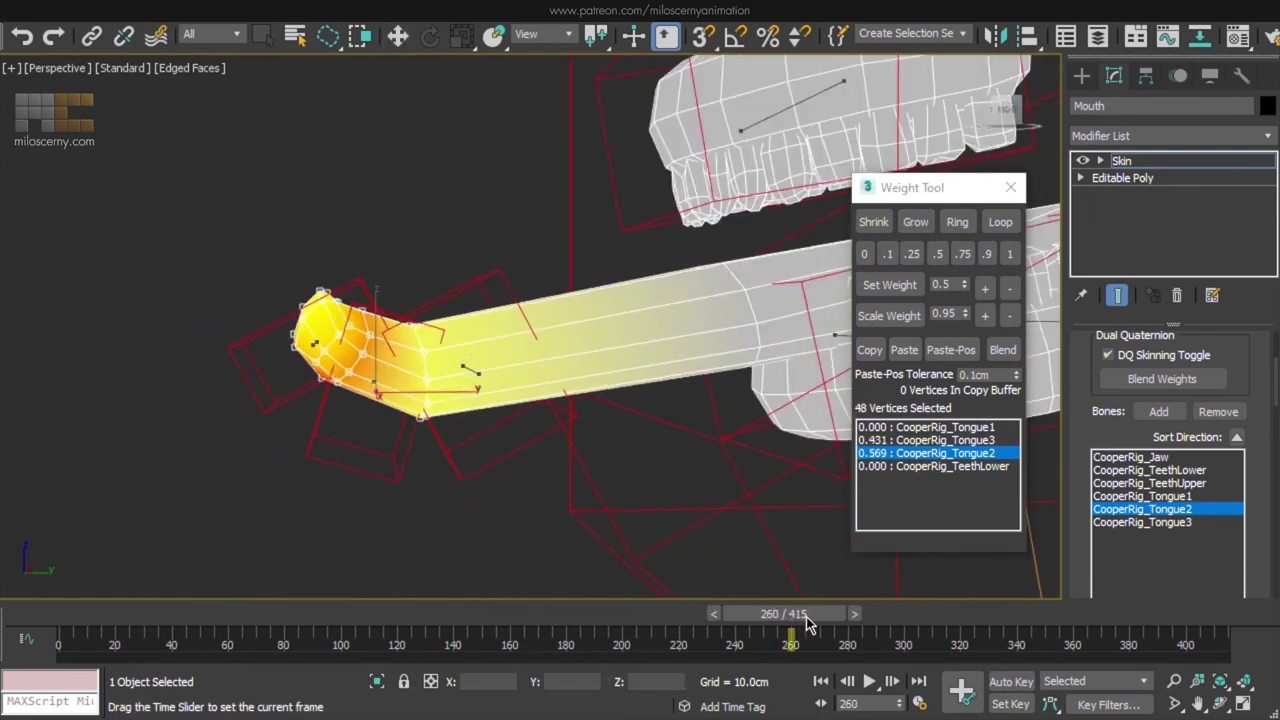
pyautogui.click(987, 439)
pyautogui.click(1006, 355)
pyautogui.click(990, 428)
pyautogui.click(1012, 350)
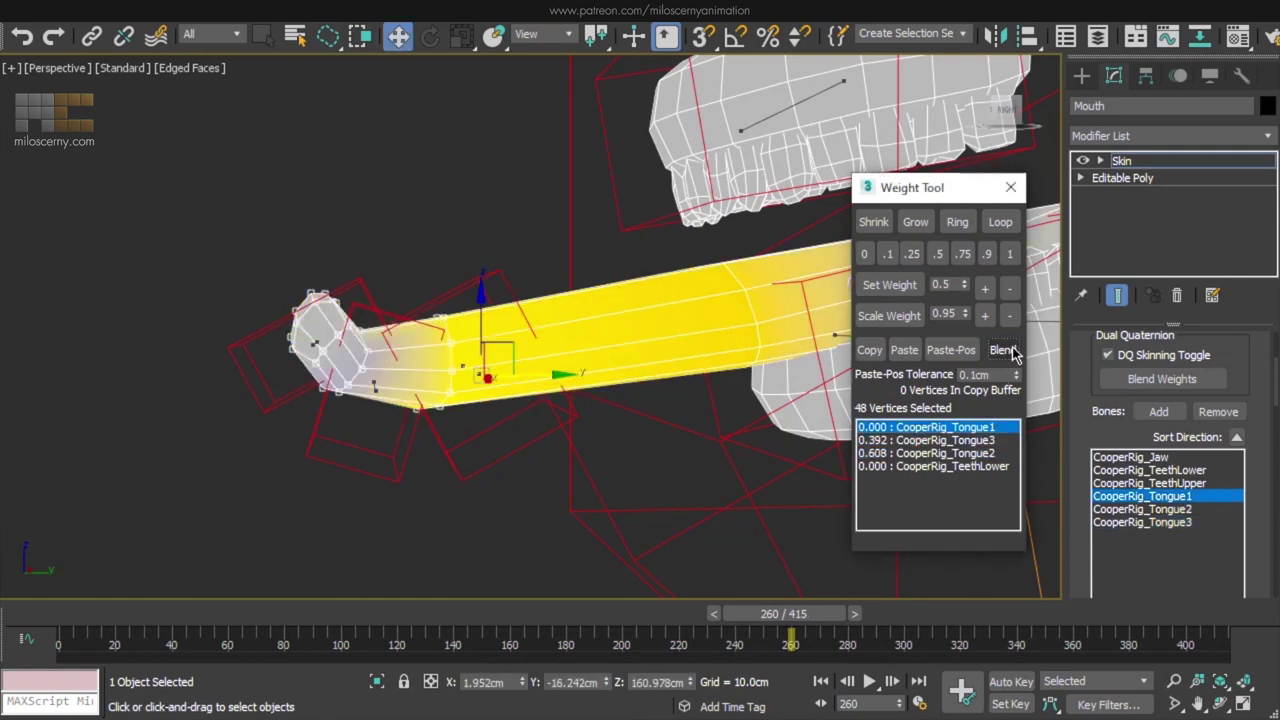
# - Scrub the animation between frames 228 and 260 and inspect the tongue and teeth deformation from the side and front
pyautogui.moveTo(790, 615); pyautogui.dragTo(798, 622)
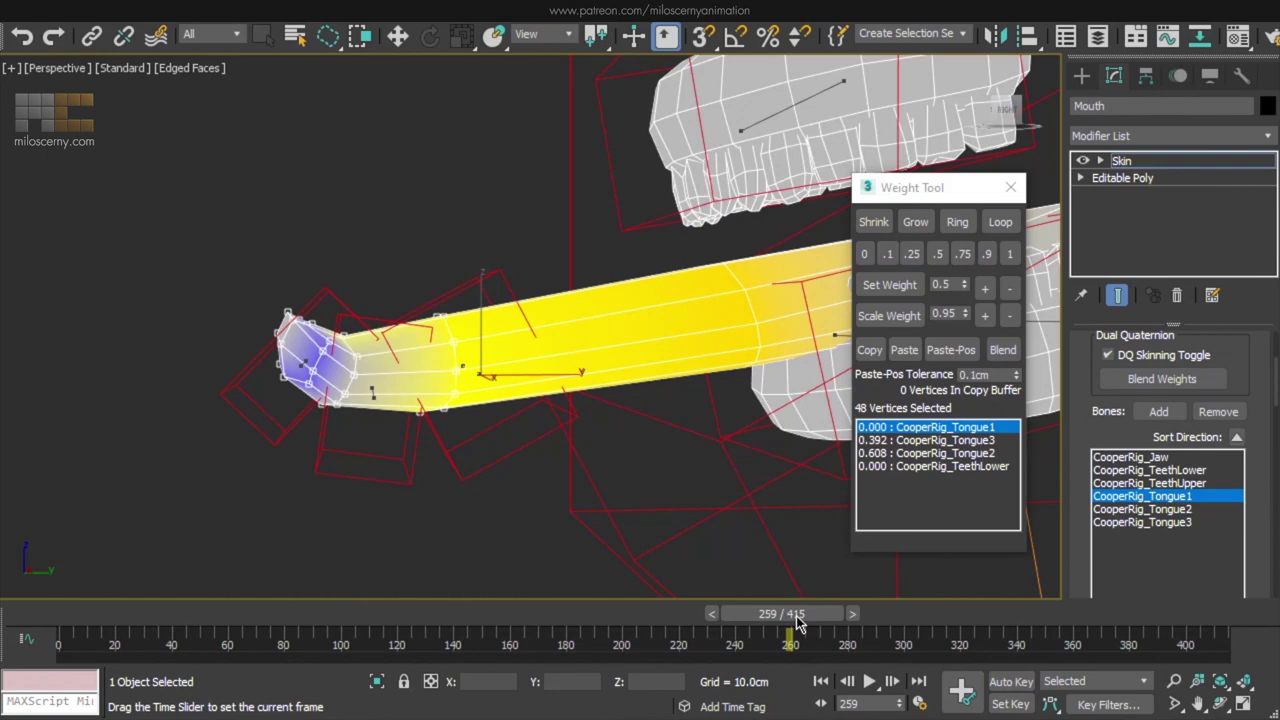
pyautogui.press('w')
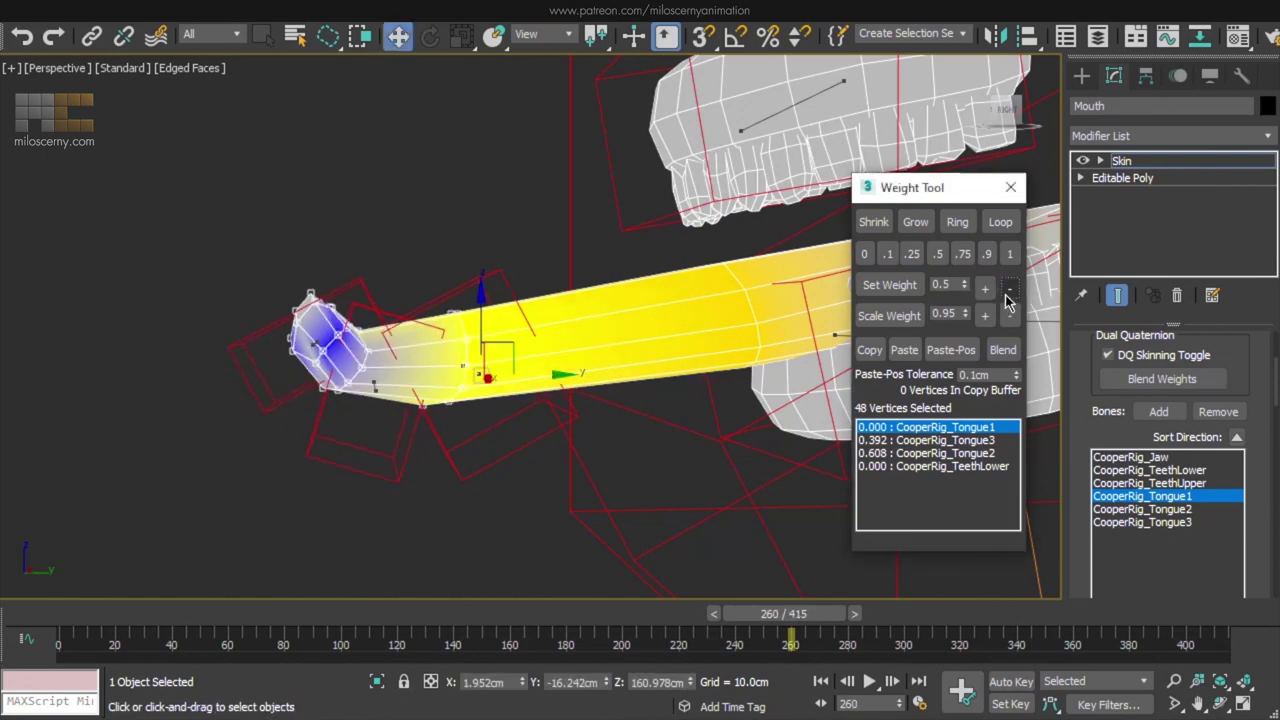
pyautogui.moveTo(822, 628); pyautogui.dragTo(732, 632)
pyautogui.keyDown('alt'); pyautogui.moveTo(455, 405); pyautogui.dragTo(530, 382, button='middle'); pyautogui.keyUp('alt')
pyautogui.scroll(-4, 509, 378)
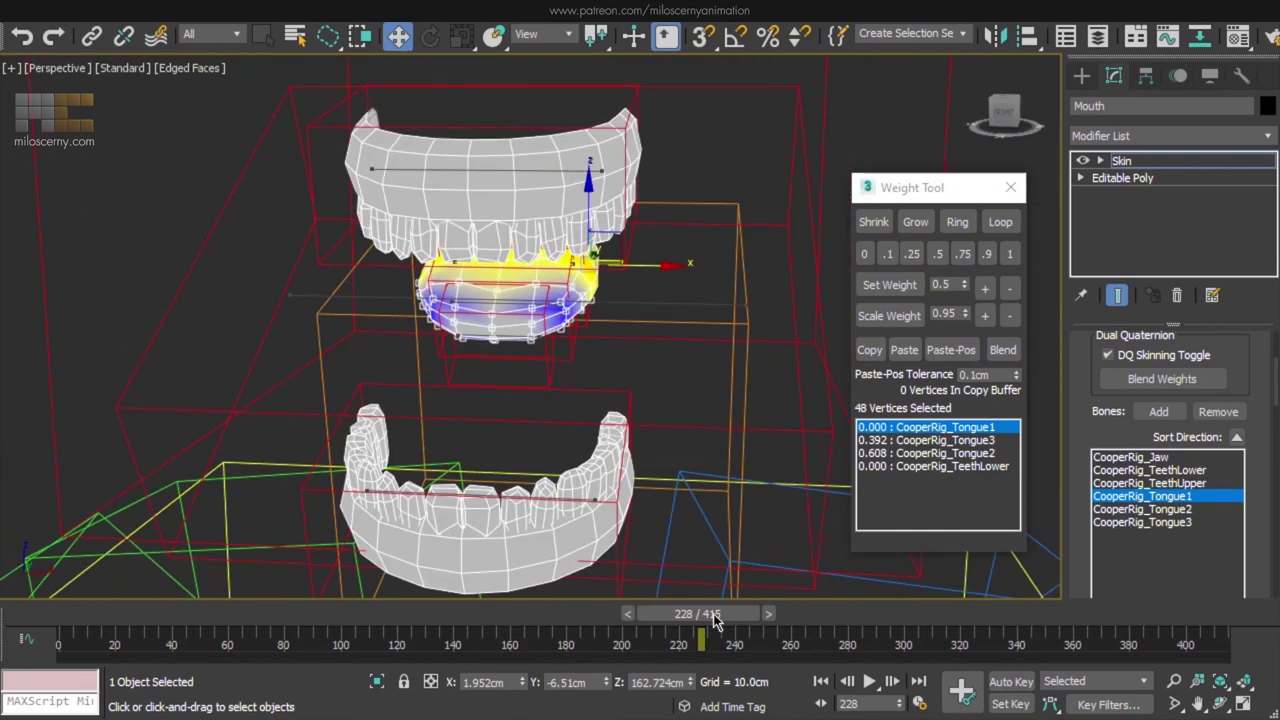
pyautogui.moveTo(712, 612); pyautogui.dragTo(775, 624)
pyautogui.keyDown('alt'); pyautogui.moveTo(640, 482); pyautogui.dragTo(490, 478, button='middle'); pyautogui.keyUp('alt')
pyautogui.scroll(-3, 490, 470)
pyautogui.keyDown('alt'); pyautogui.moveTo(500, 430); pyautogui.dragTo(632, 392, button='middle'); pyautogui.keyUp('alt')
pyautogui.moveTo(758, 614); pyautogui.dragTo(737, 620)
# - Leave envelope editing on the Mouth mesh, close the Weight Tool and unhide the Body mesh
pyautogui.click(1150, 162)
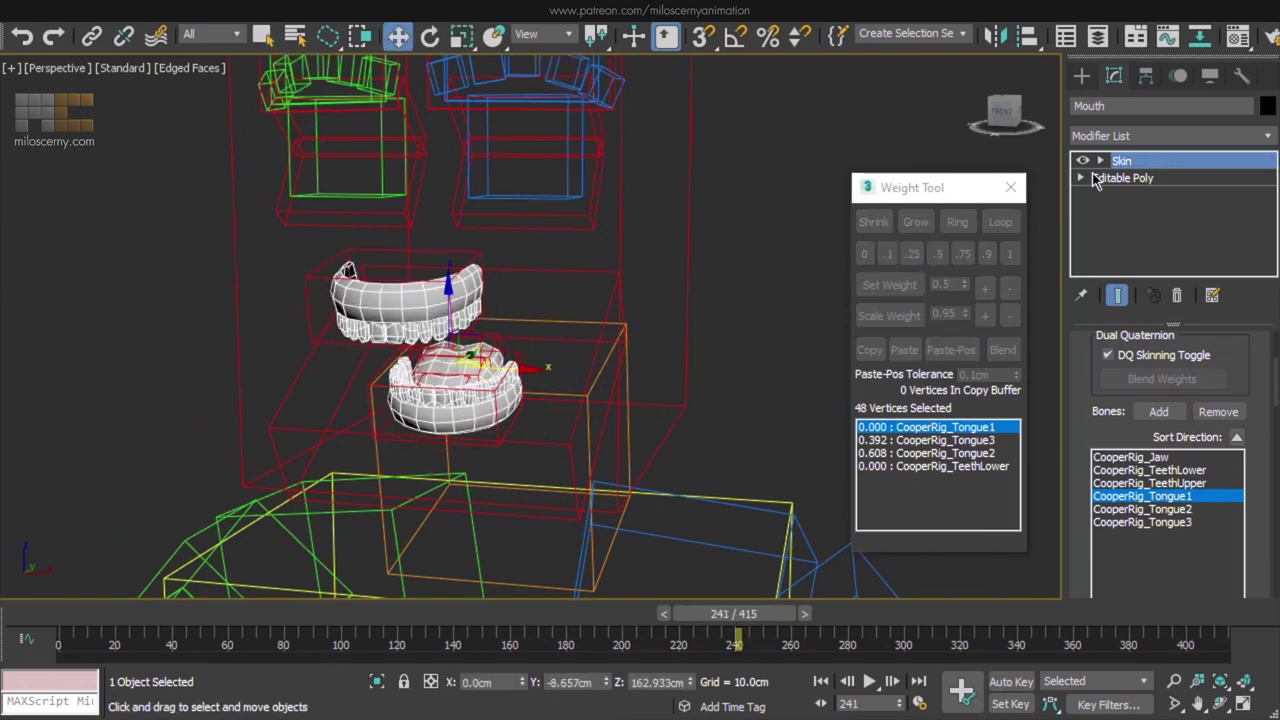
pyautogui.click(1097, 36)
pyautogui.click(735, 270)
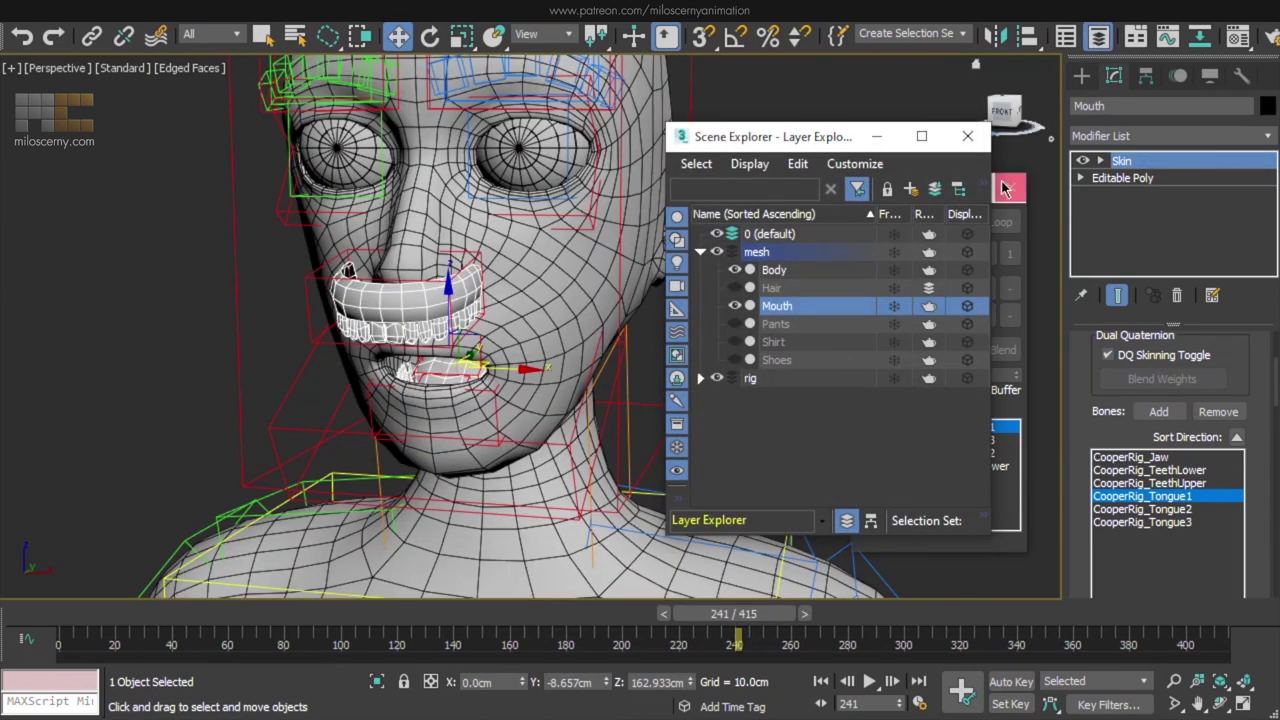
pyautogui.click(1009, 188)
pyautogui.click(1040, 214)
pyautogui.scroll(-3, 500, 283)
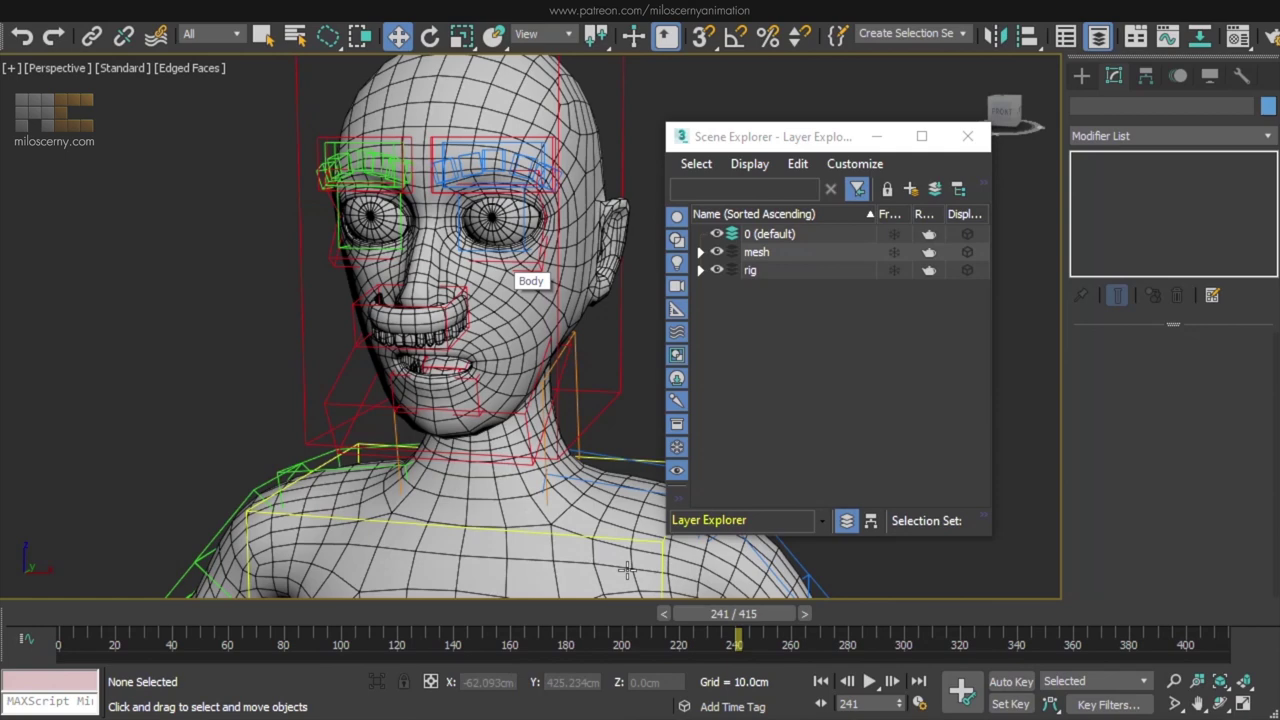
# - Scrub the animation to frame 219 and examine how the mouth fits inside the face
pyautogui.moveTo(735, 622); pyautogui.dragTo(675, 634)
pyautogui.keyDown('alt'); pyautogui.moveTo(510, 350); pyautogui.dragTo(575, 338, button='middle'); pyautogui.keyUp('alt')
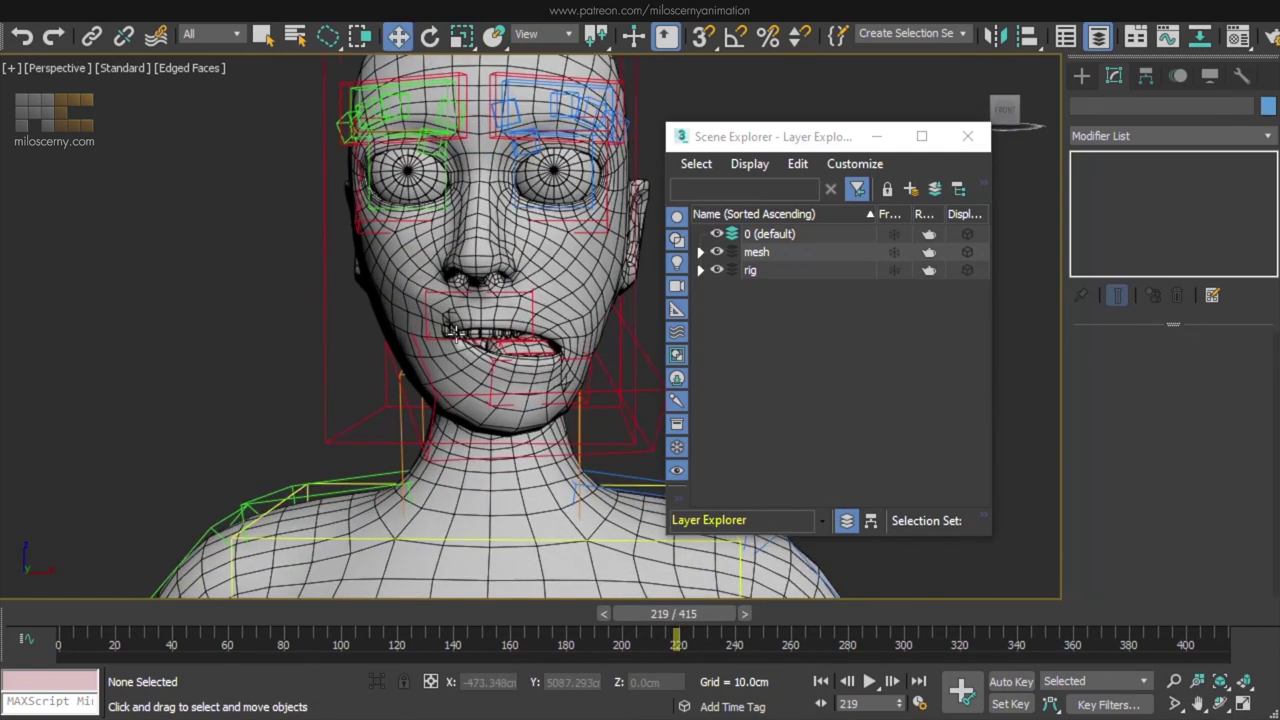
pyautogui.scroll(4, 581, 336)
# - Select the CooperRig_TeethUpper bone and test-move it sideways and in depth against the face, then undo the moves
pyautogui.click(596, 310)
pyautogui.click(597, 311)
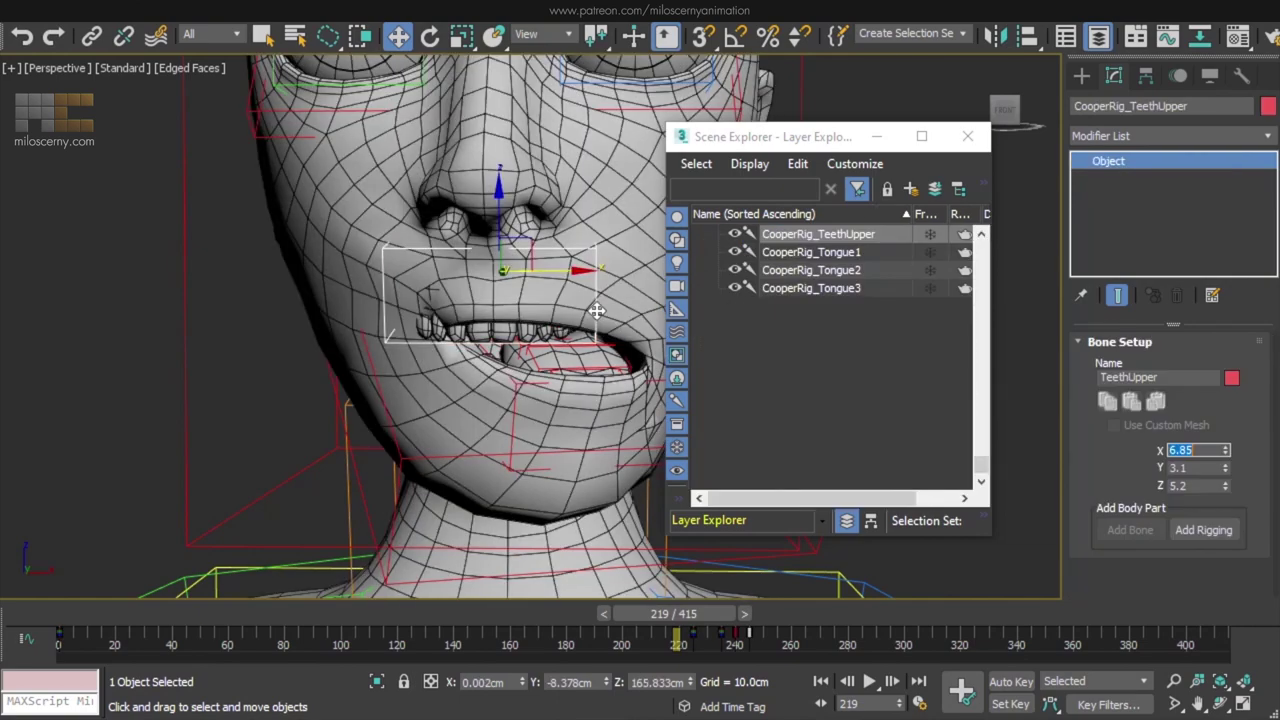
pyautogui.moveTo(523, 243); pyautogui.dragTo(556, 247)
pyautogui.keyDown('alt'); pyautogui.moveTo(605, 275); pyautogui.dragTo(545, 268, button='middle'); pyautogui.keyUp('alt')
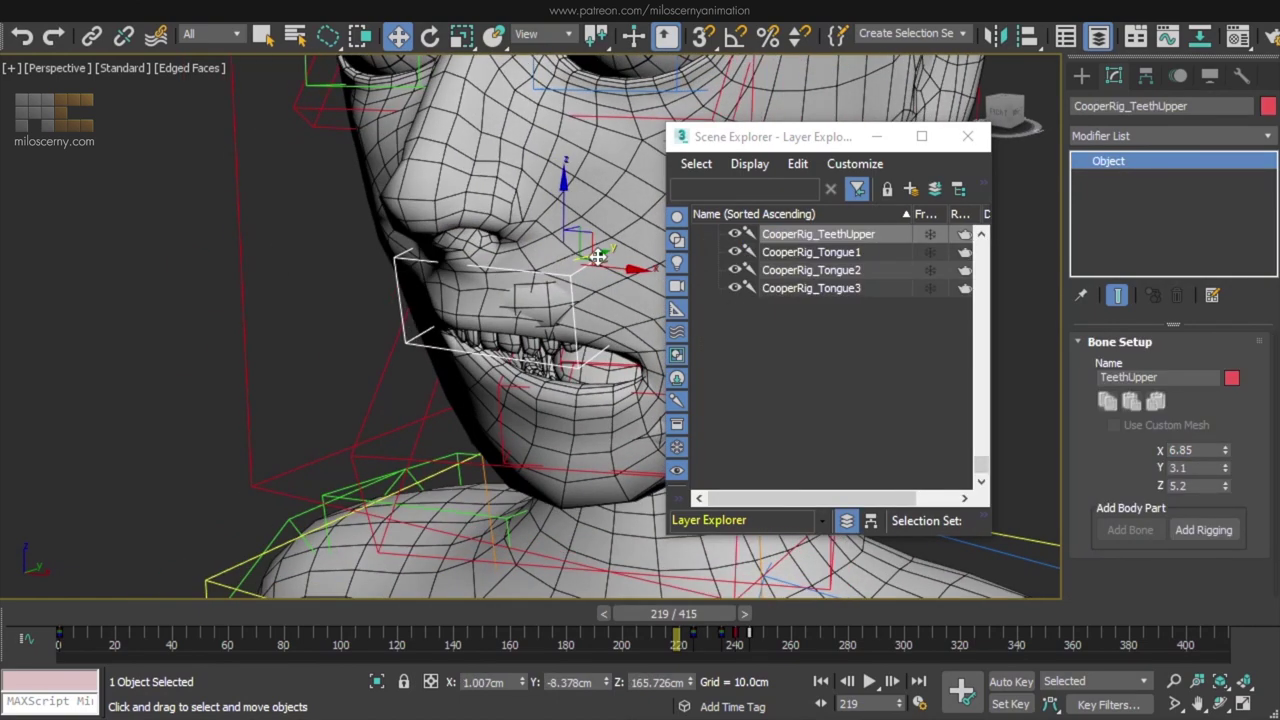
pyautogui.moveTo(597, 257); pyautogui.dragTo(608, 249)
pyautogui.keyDown('alt'); pyautogui.moveTo(535, 290); pyautogui.dragTo(580, 294, button='middle'); pyautogui.keyUp('alt')
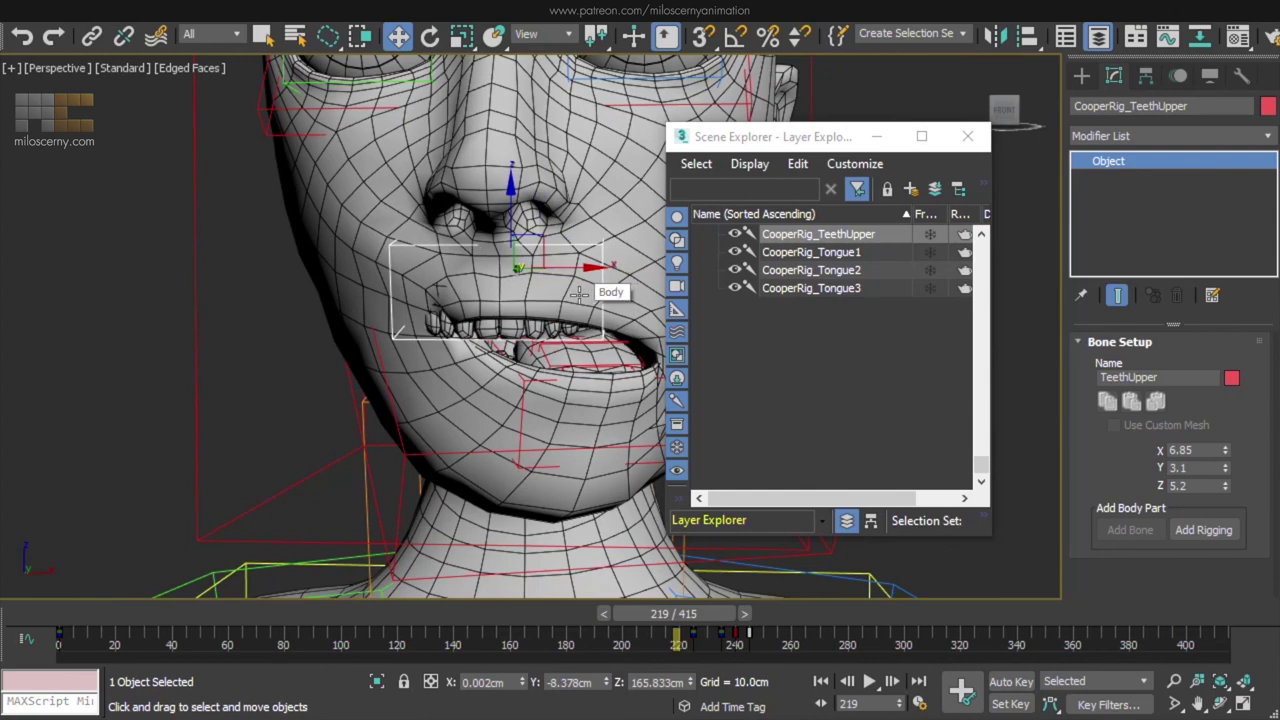
# - Unhide the Hair mesh in the mesh layer, return to frame 0 and close the Scene Explorer
pyautogui.scroll(20, 772, 305)
pyautogui.click(700, 271)
pyautogui.click(700, 253)
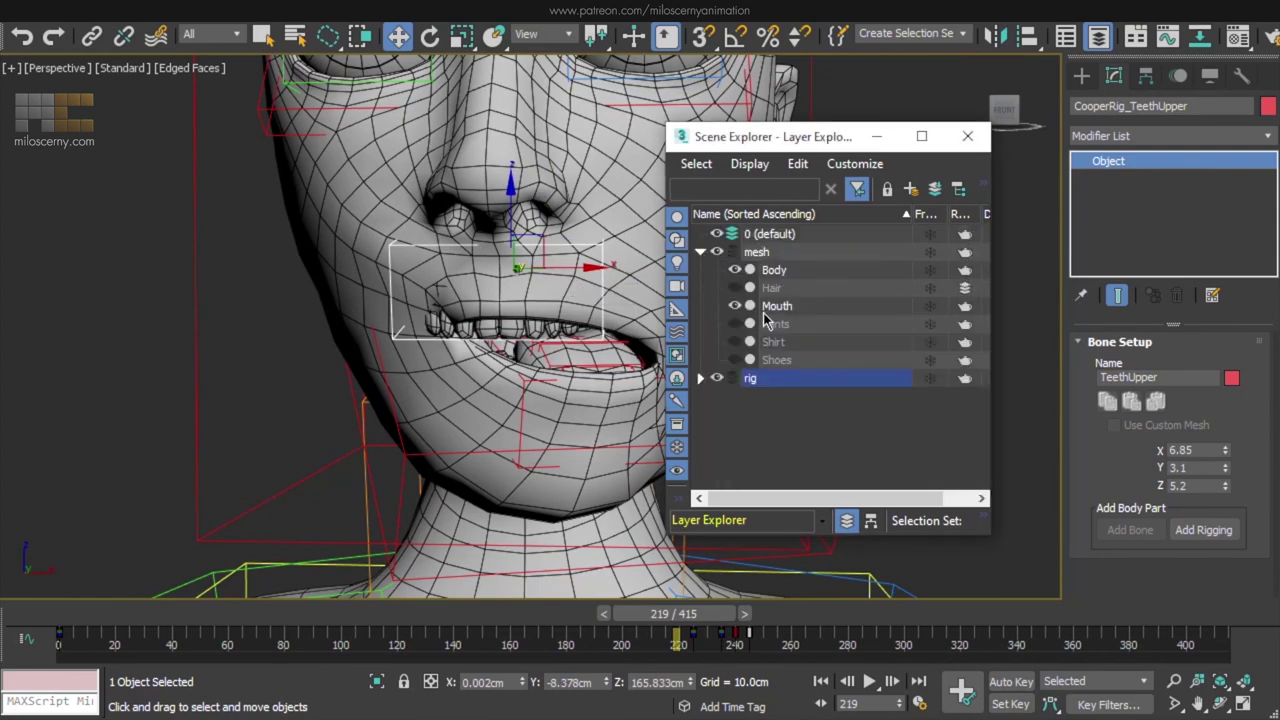
pyautogui.moveTo(514, 272); pyautogui.dragTo(478, 542, button='middle')
pyautogui.click(735, 289)
pyautogui.scroll(-3, 502, 299)
pyautogui.moveTo(502, 299); pyautogui.dragTo(458, 340, button='middle')
pyautogui.moveTo(722, 608); pyautogui.dragTo(102, 608)
pyautogui.click(968, 137)
# - Select the Hair mesh and assign it the grey 08 - Default material
pyautogui.click(541, 229)
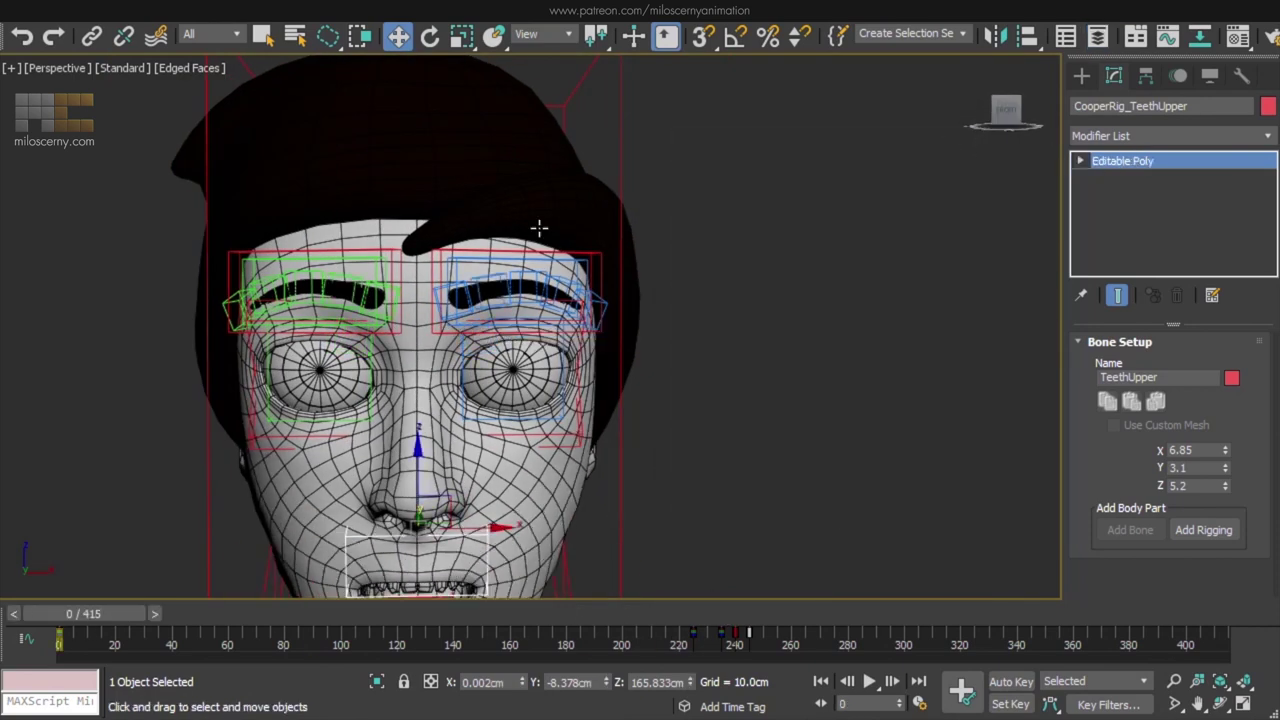
pyautogui.press('m')
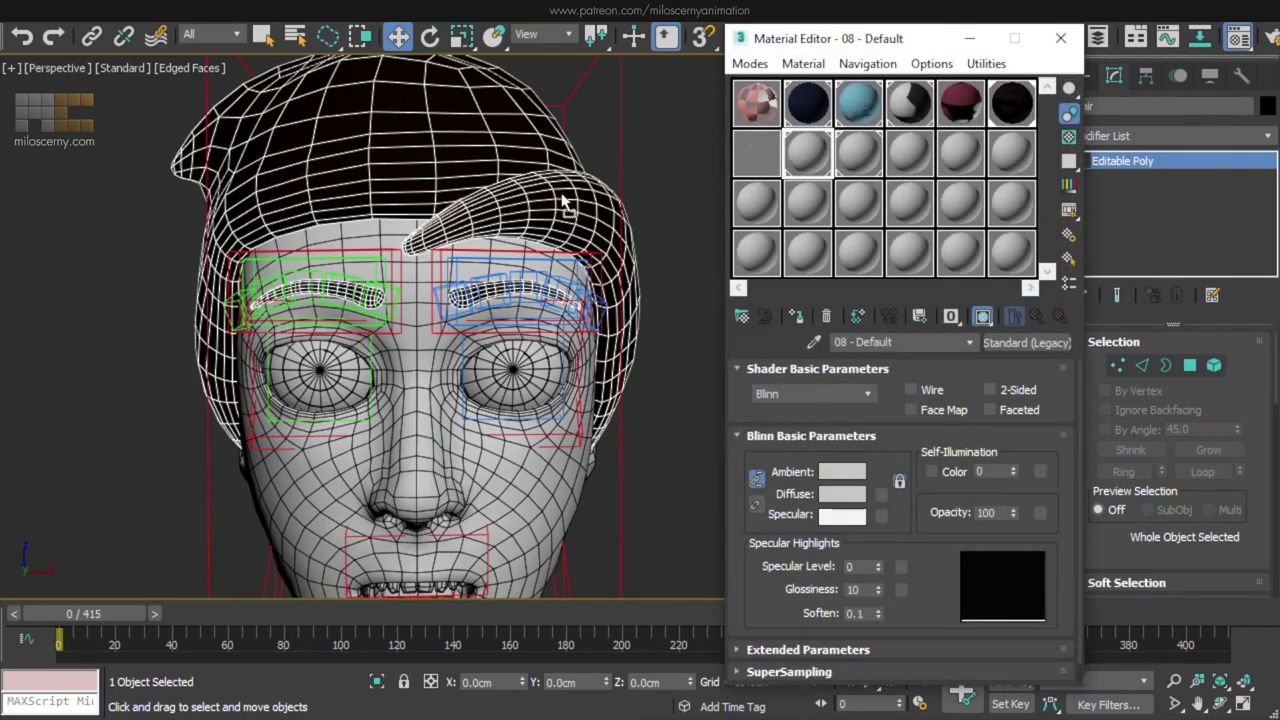
pyautogui.press('m')
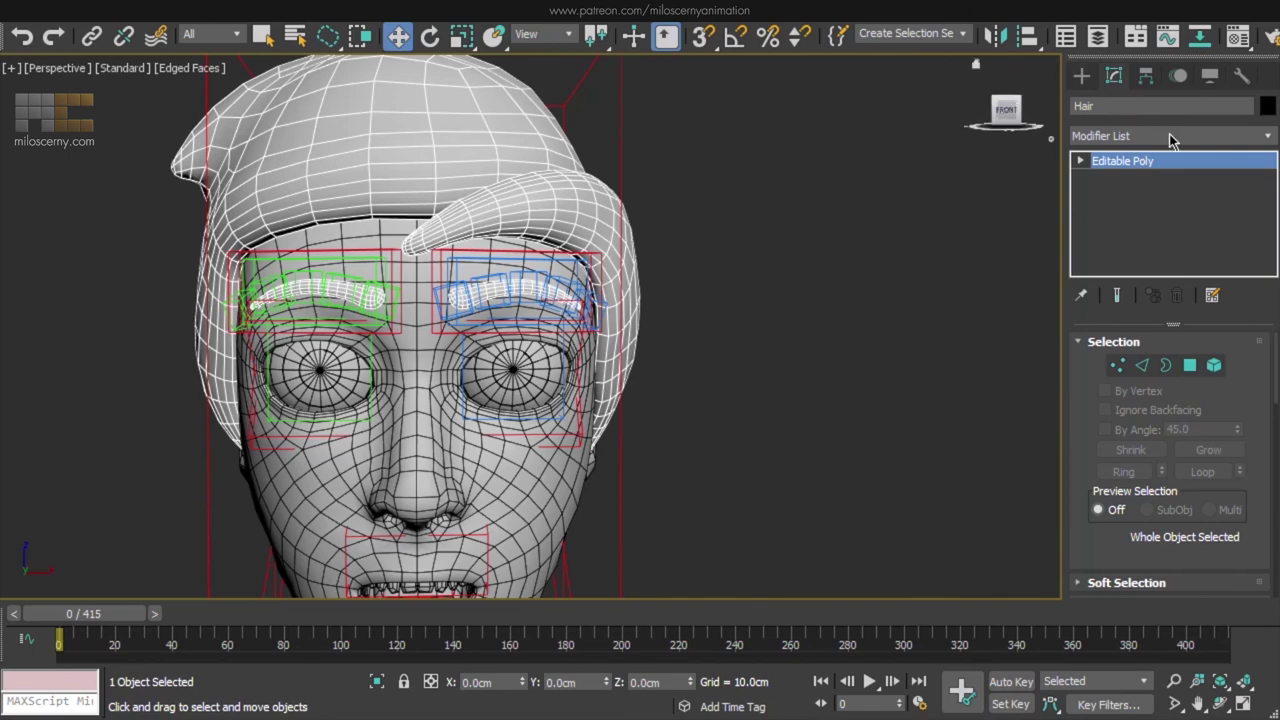
# - Apply a Skin modifier to the Hair mesh with bones CooperRig_EyeBrow_L1 to L5, CooperRig_EyeBrow_R1 to R5 and CooperRig_Head
pyautogui.click(1169, 133)
pyautogui.write('skin')
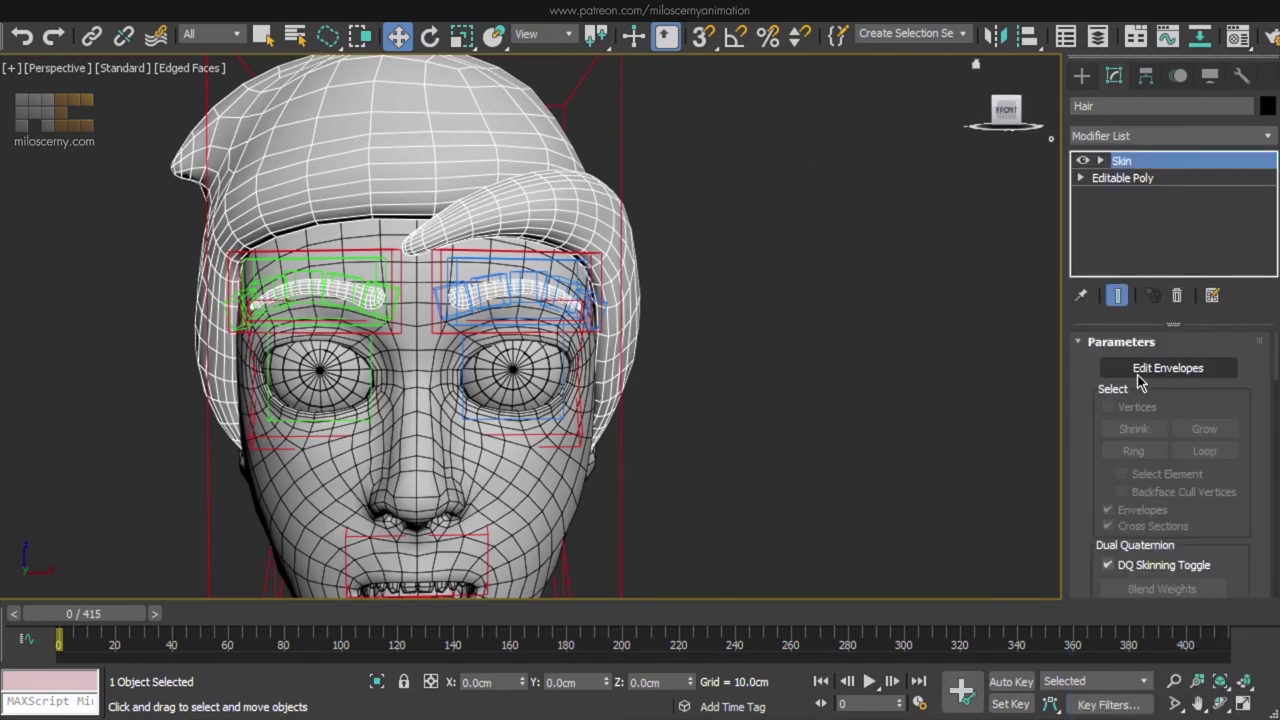
pyautogui.scroll(-5, 1138, 382)
pyautogui.scroll(1, 1116, 379)
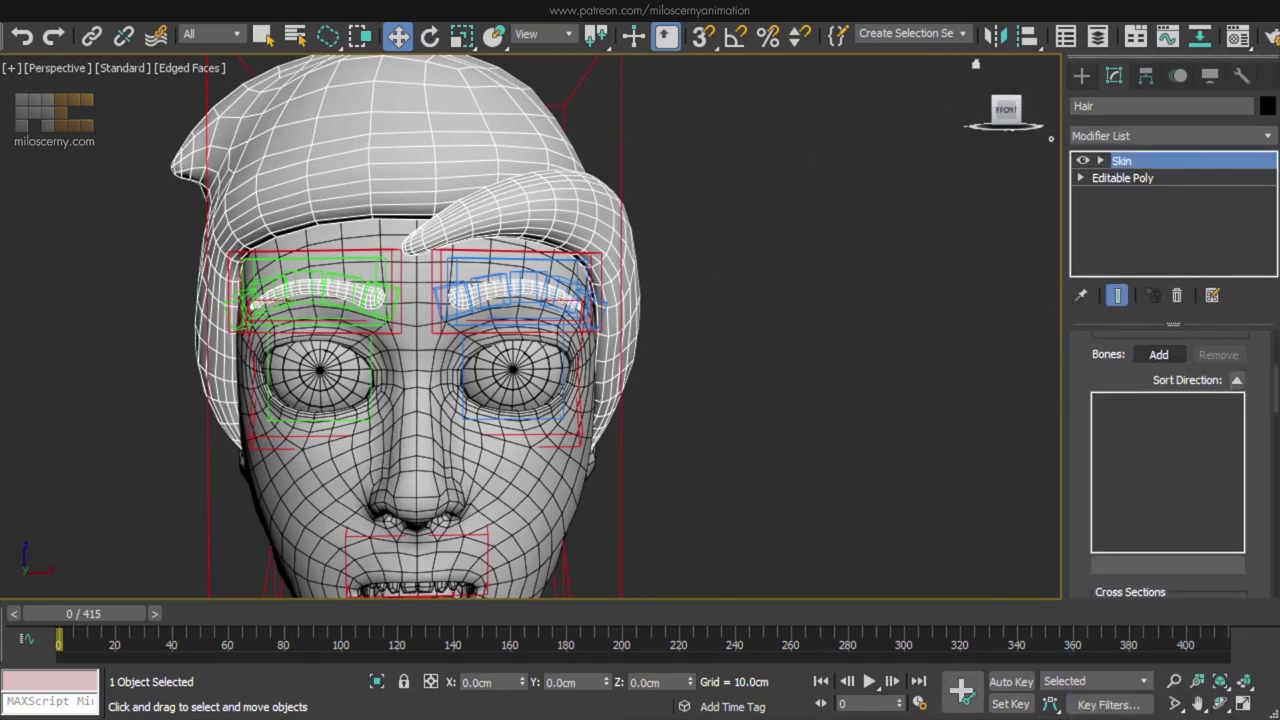
pyautogui.click(1158, 354)
pyautogui.scroll(-10, 786, 283)
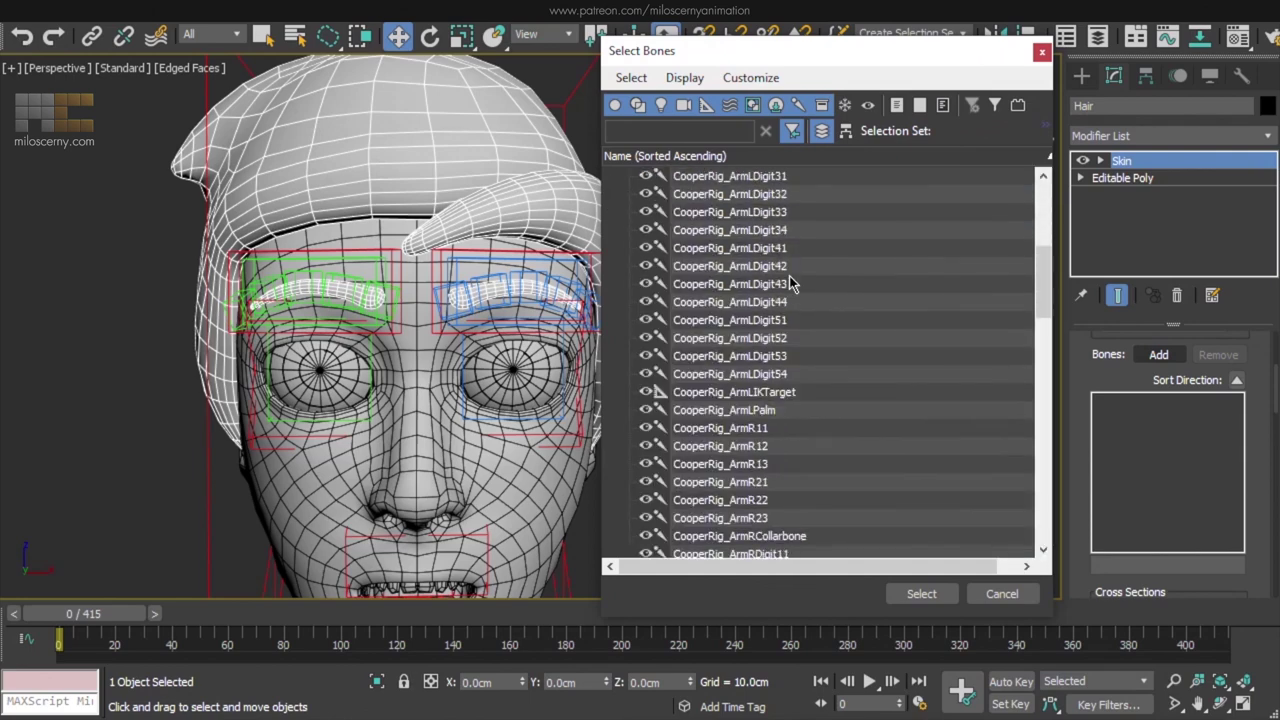
pyautogui.click(750, 376)
pyautogui.scroll(4, 786, 355)
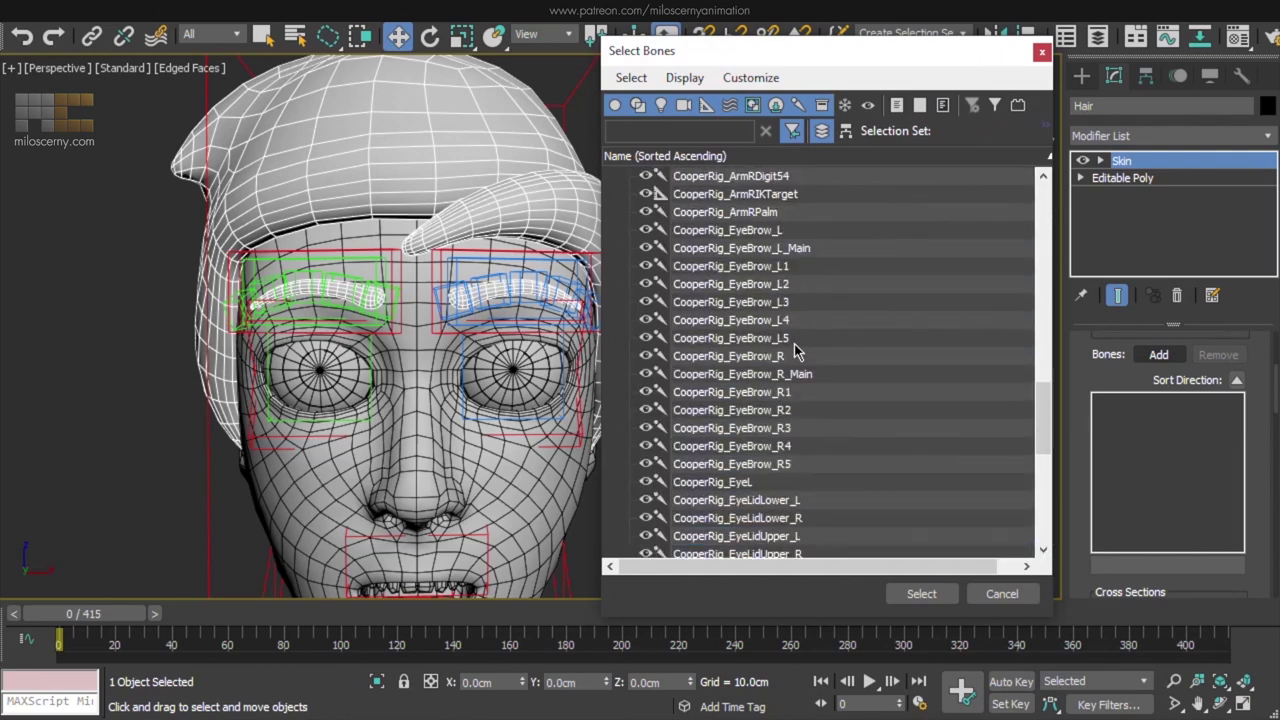
pyautogui.moveTo(795, 392); pyautogui.dragTo(797, 464)
pyautogui.keyDown('ctrl'); pyautogui.moveTo(795, 338); pyautogui.dragTo(792, 268); pyautogui.keyUp('ctrl')
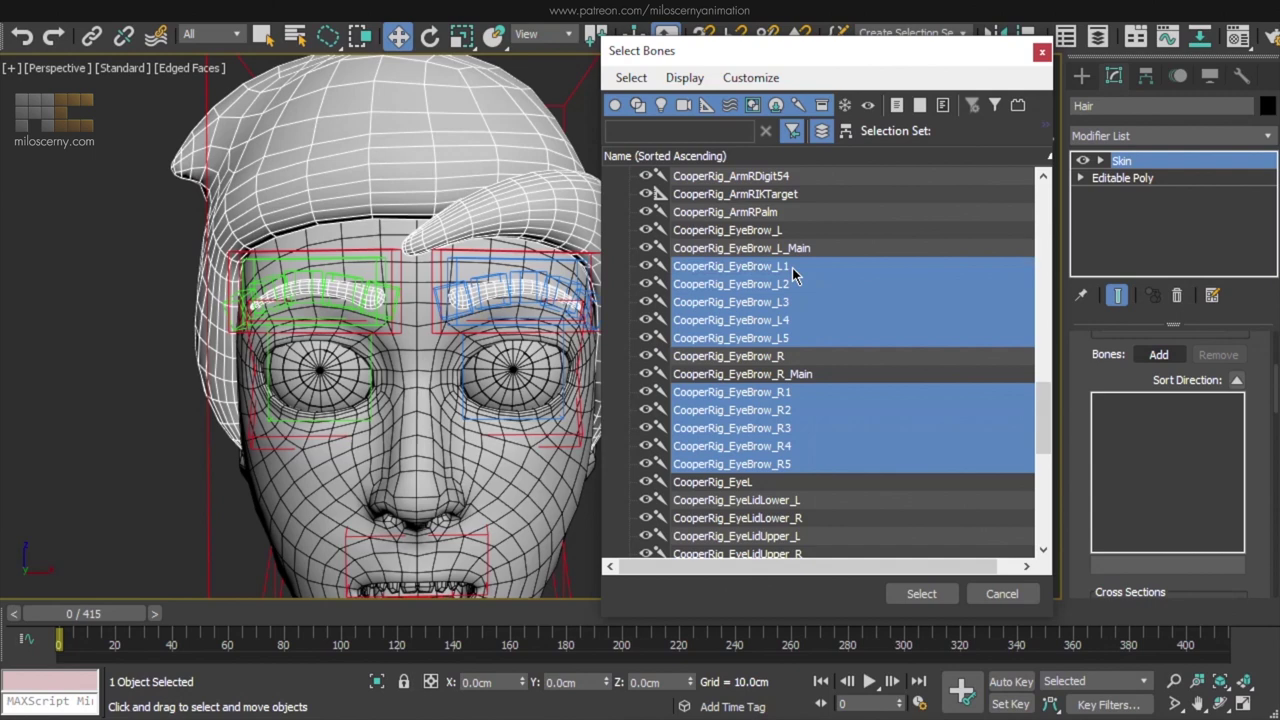
pyautogui.click(922, 594)
# - Enter envelope editing for the Hair mesh's Skin modifier and open the Weight Tool
pyautogui.scroll(-15, 1073, 396)
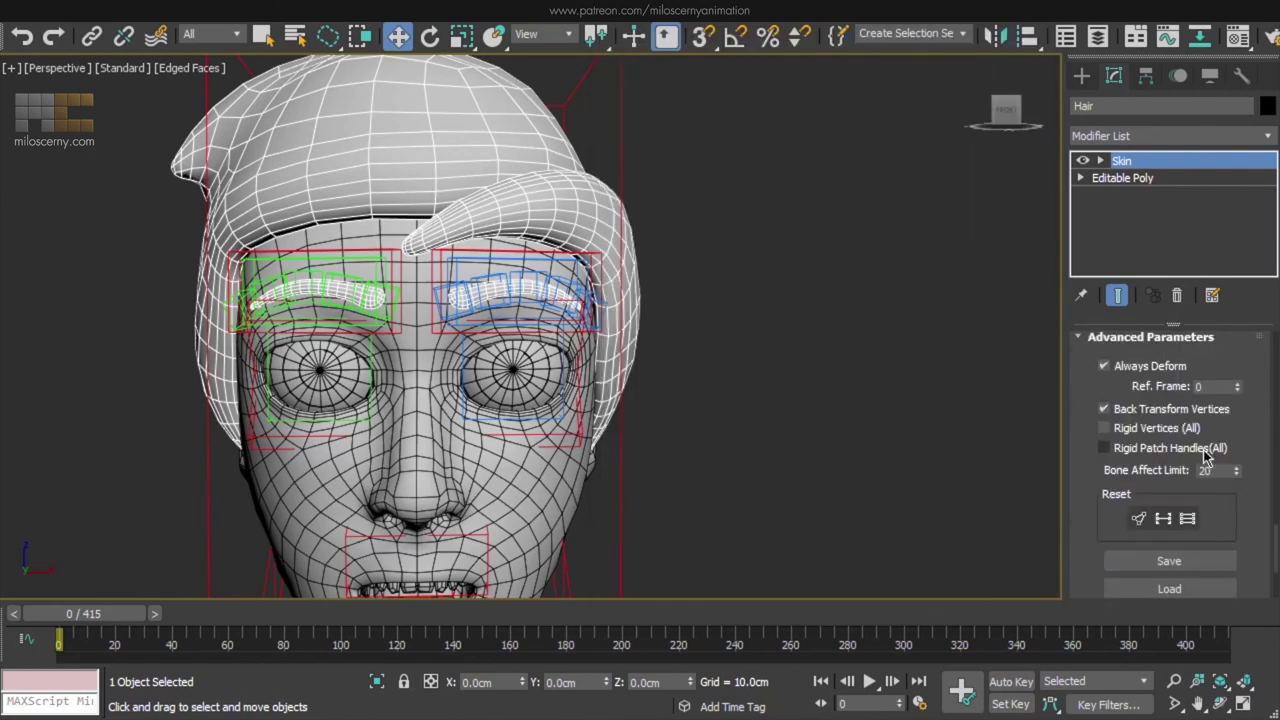
pyautogui.scroll(15, 1081, 475)
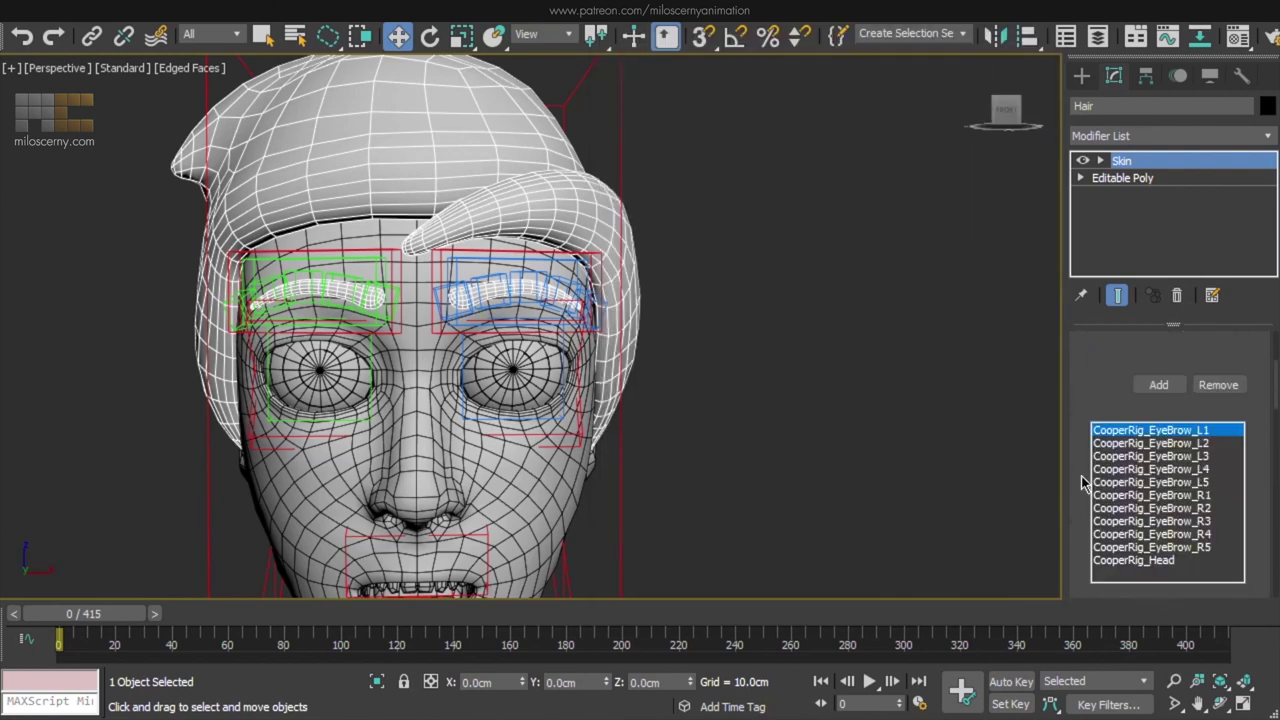
pyautogui.click(1160, 370)
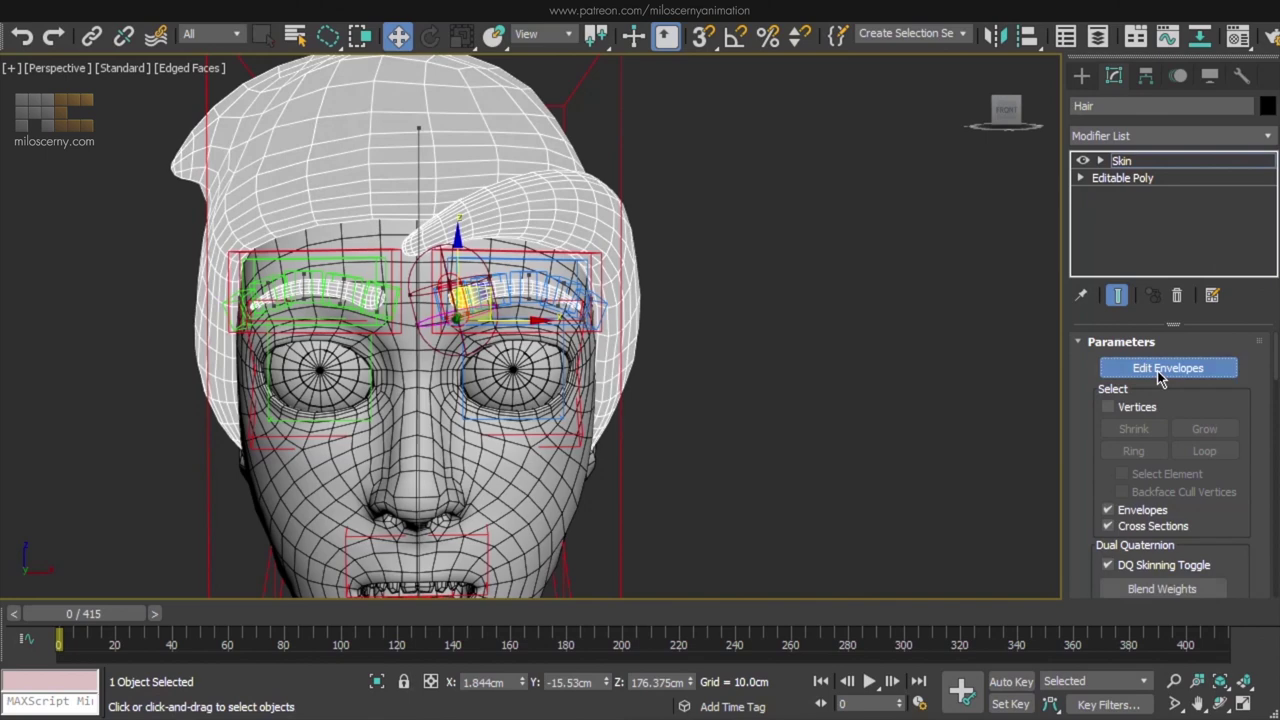
pyautogui.scroll(-10, 1080, 448)
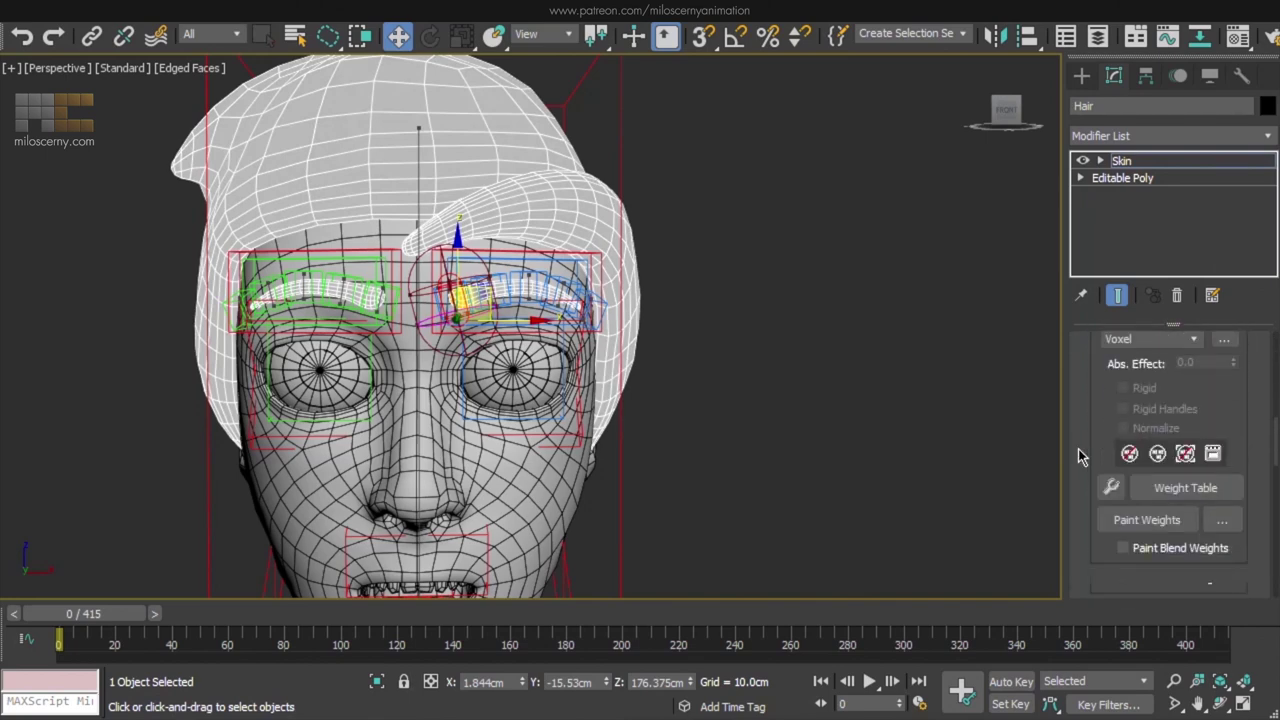
pyautogui.click(1110, 485)
pyautogui.scroll(10, 1079, 414)
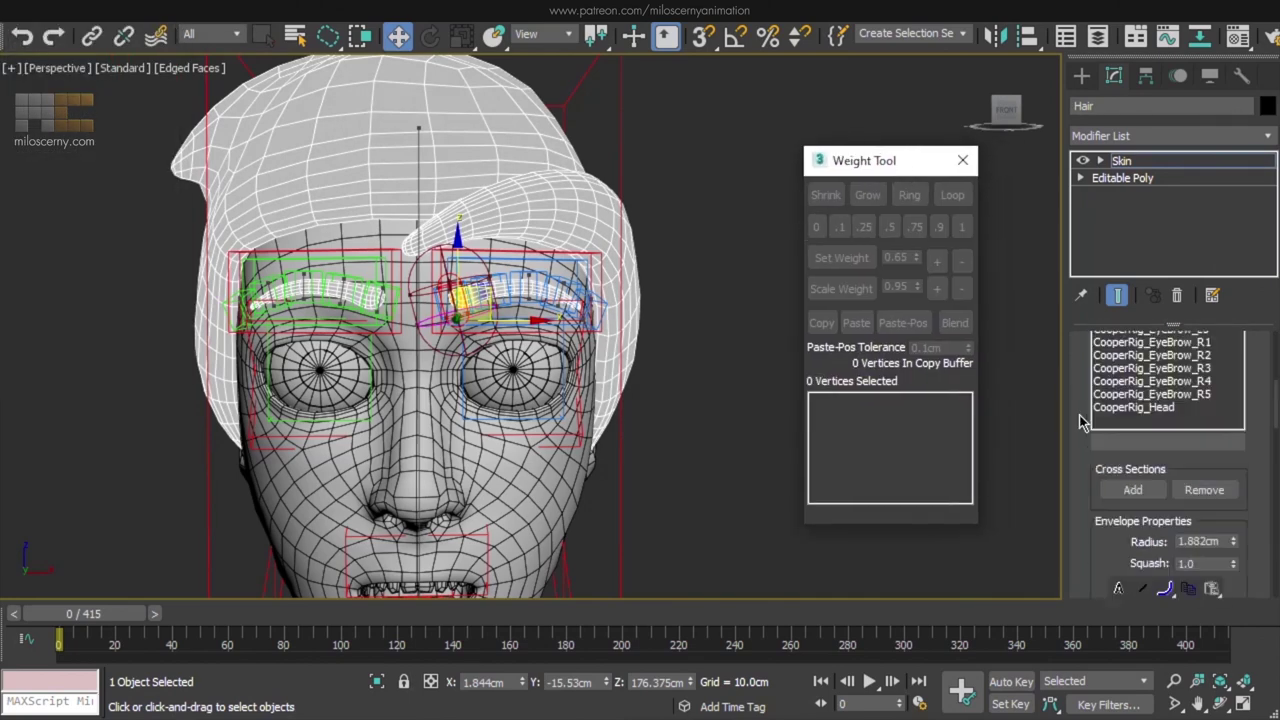
# - Enable vertex and element selection, then weight all vertices of the hair on top of the head to CooperRig_Head at 1
pyautogui.click(1173, 477)
pyautogui.moveTo(454, 168); pyautogui.dragTo(492, 275, button='middle')
pyautogui.moveTo(773, 104)
pyautogui.mouseDown()
pyautogui.moveTo(598, 281)
pyautogui.moveTo(688, 275)
pyautogui.mouseUp()
pyautogui.moveTo(688, 275)
pyautogui.keyDown('alt'); pyautogui.mouseDown(button='middle')
pyautogui.moveTo(530, 277)
pyautogui.moveTo(720, 312)
pyautogui.mouseUp(button='middle'); pyautogui.keyUp('alt')
pyautogui.click(903, 402)
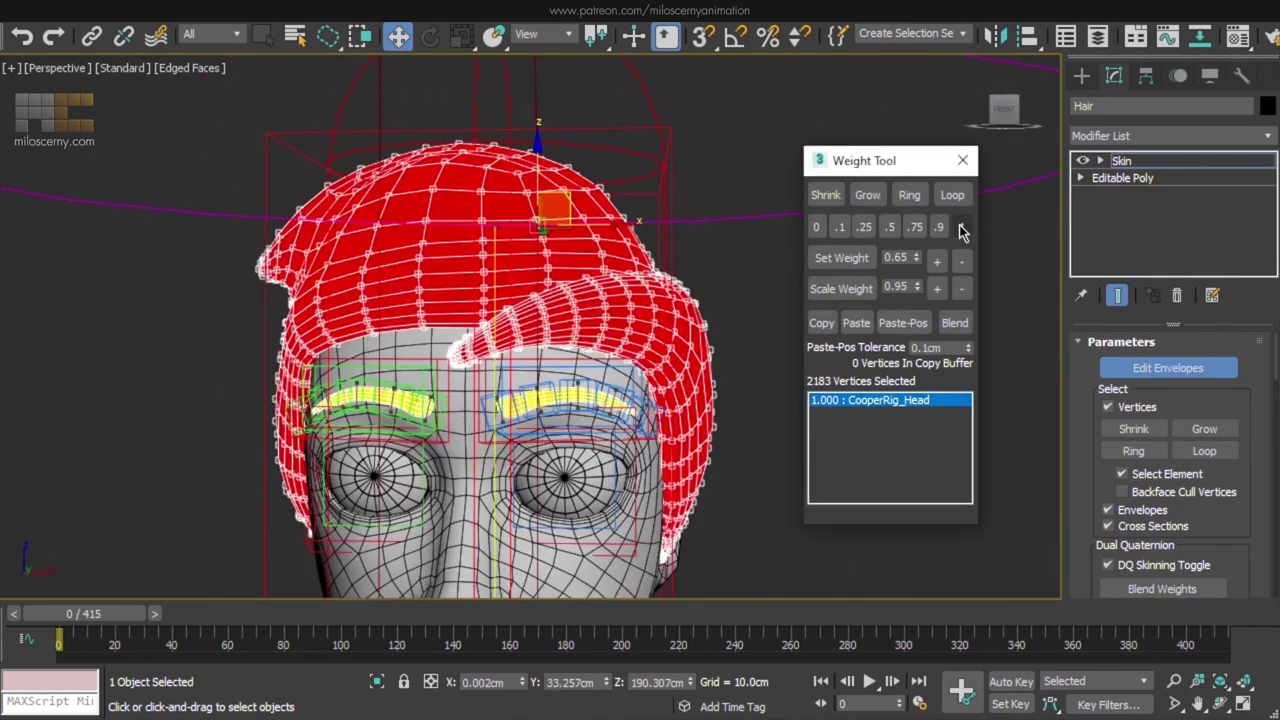
# - Select the whole right eyebrow element, go to frame 242 and set its CooperRig_Head weight to 0
pyautogui.scroll(6, 608, 308)
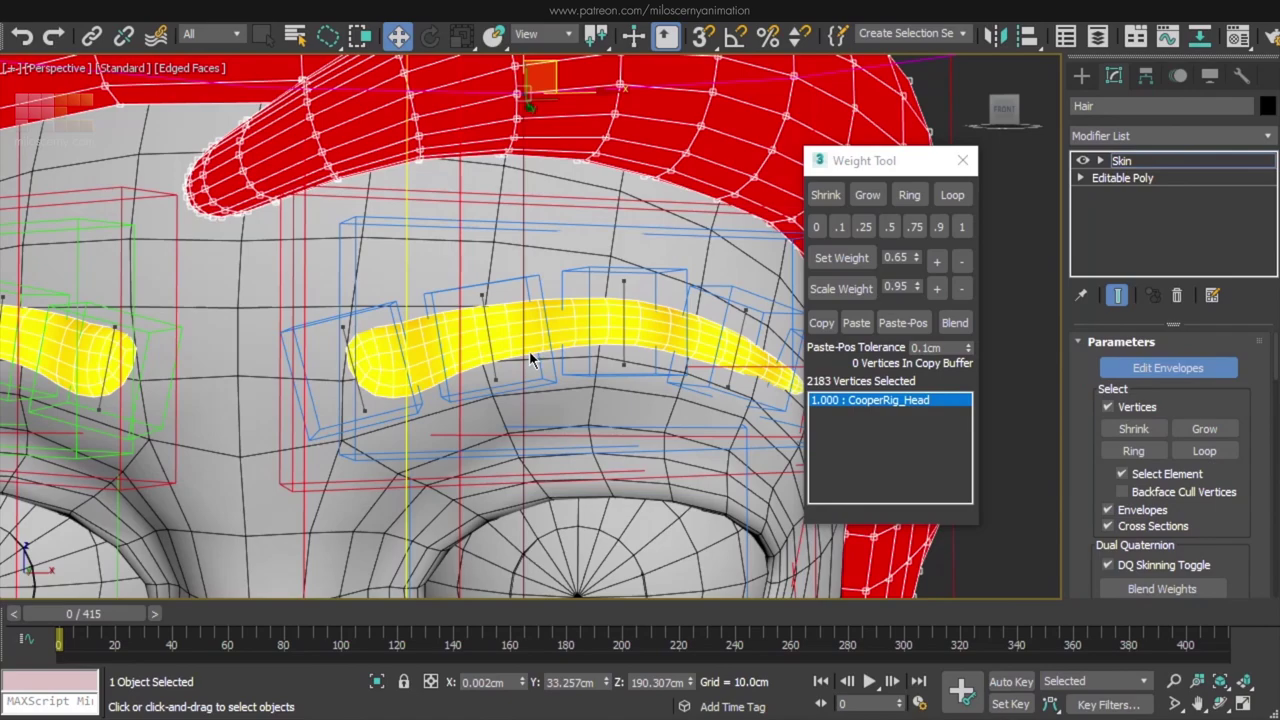
pyautogui.moveTo(532, 316); pyautogui.dragTo(1070, 307, button='middle')
pyautogui.moveTo(667, 315); pyautogui.dragTo(574, 315, button='middle')
pyautogui.scroll(3, 632, 308)
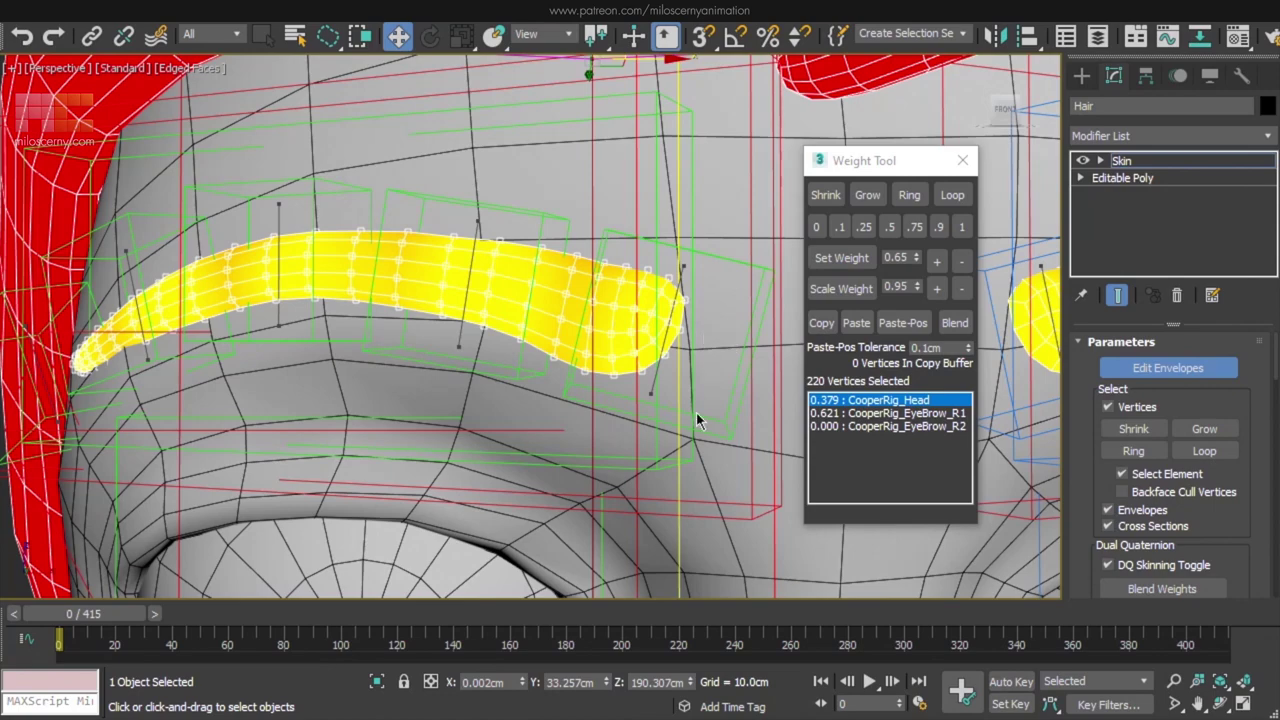
pyautogui.moveTo(105, 613); pyautogui.dragTo(683, 608)
pyautogui.click(816, 228)
pyautogui.moveTo(447, 216); pyautogui.dragTo(638, 311, button='middle')
# - Blend the right eyebrow's vertex weights for CooperRig_EyeBrow_R1 and CooperRig_EyeBrow_R2
pyautogui.click(906, 415)
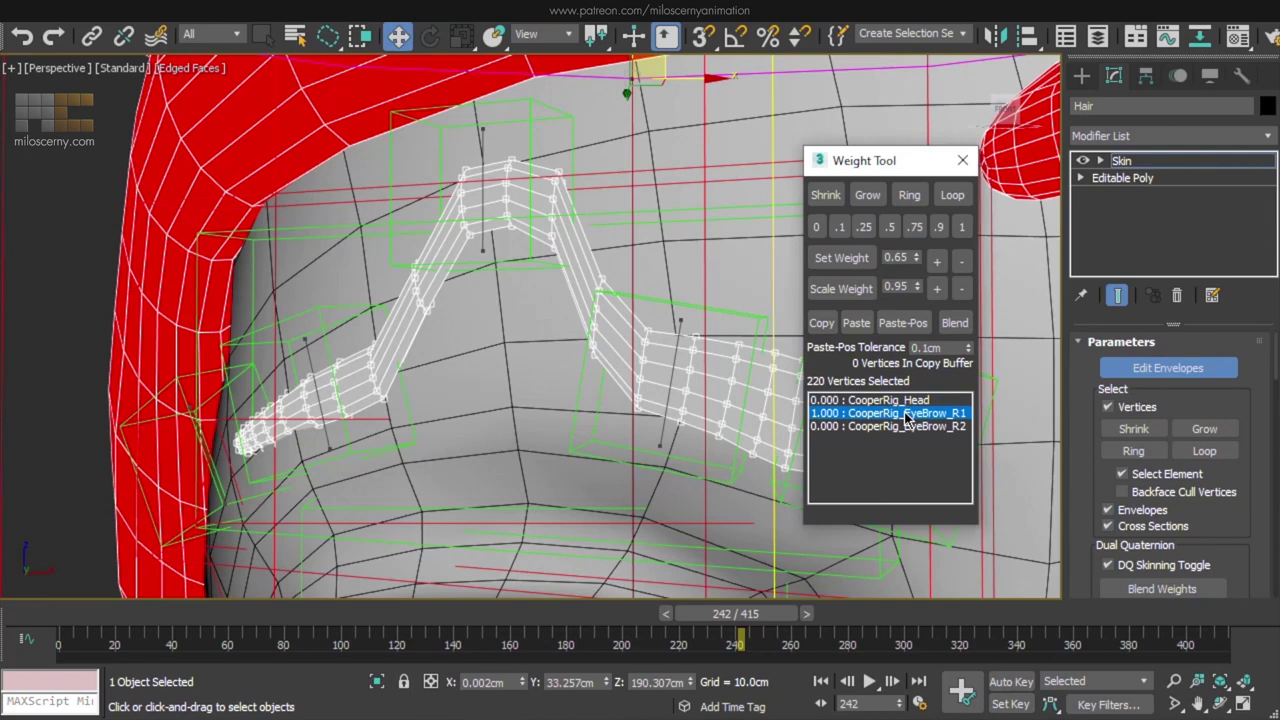
pyautogui.scroll(-4, 600, 392)
pyautogui.scroll(1, 602, 388)
pyautogui.click(953, 323)
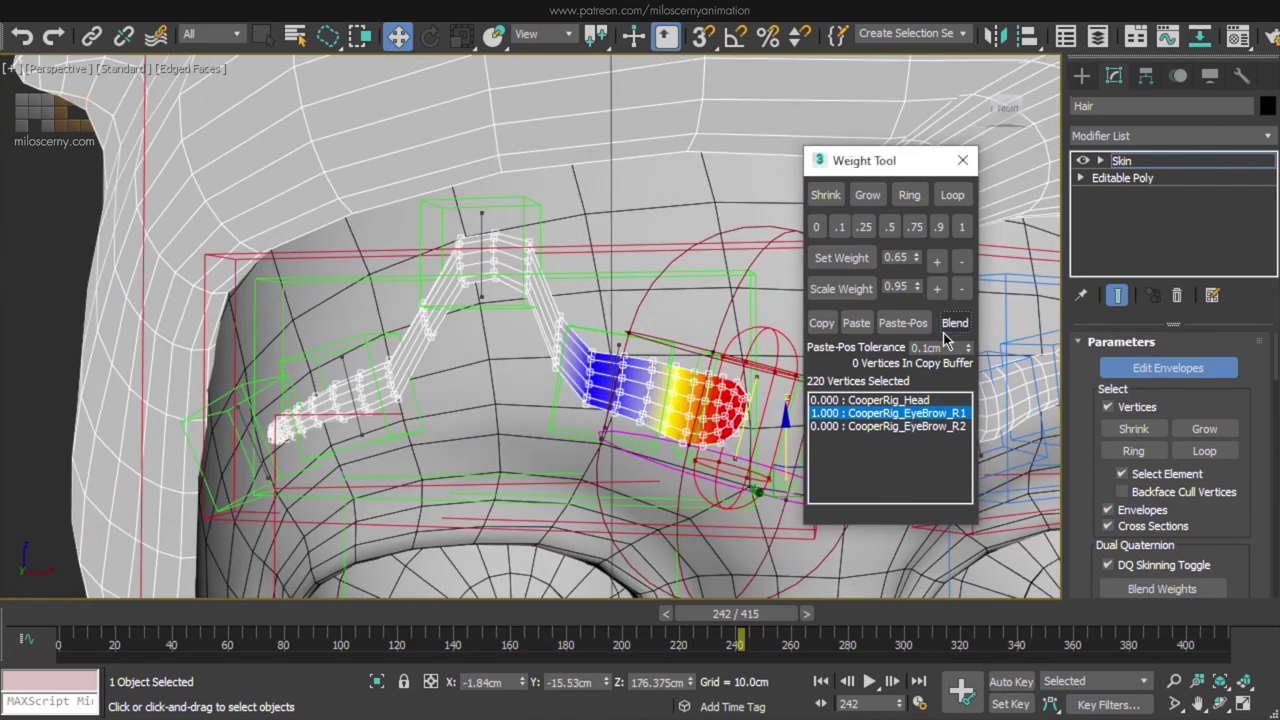
pyautogui.click(929, 426)
pyautogui.click(954, 324)
pyautogui.click(953, 328)
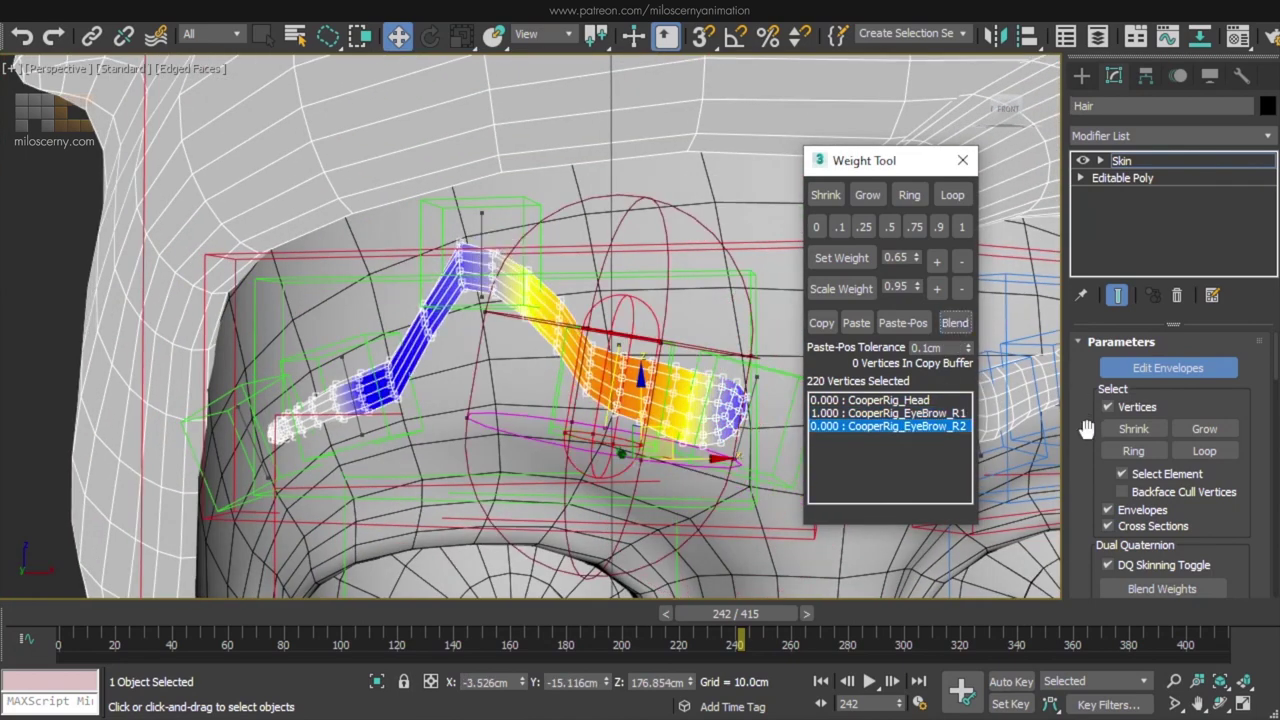
# - Blend the right eyebrow's vertex weights for CooperRig_EyeBrow_R3, CooperRig_EyeBrow_R4 and CooperRig_EyeBrow_R5
pyautogui.scroll(-4, 1088, 430)
pyautogui.click(1190, 488)
pyautogui.click(954, 331)
pyautogui.click(954, 331)
pyautogui.click(1150, 500)
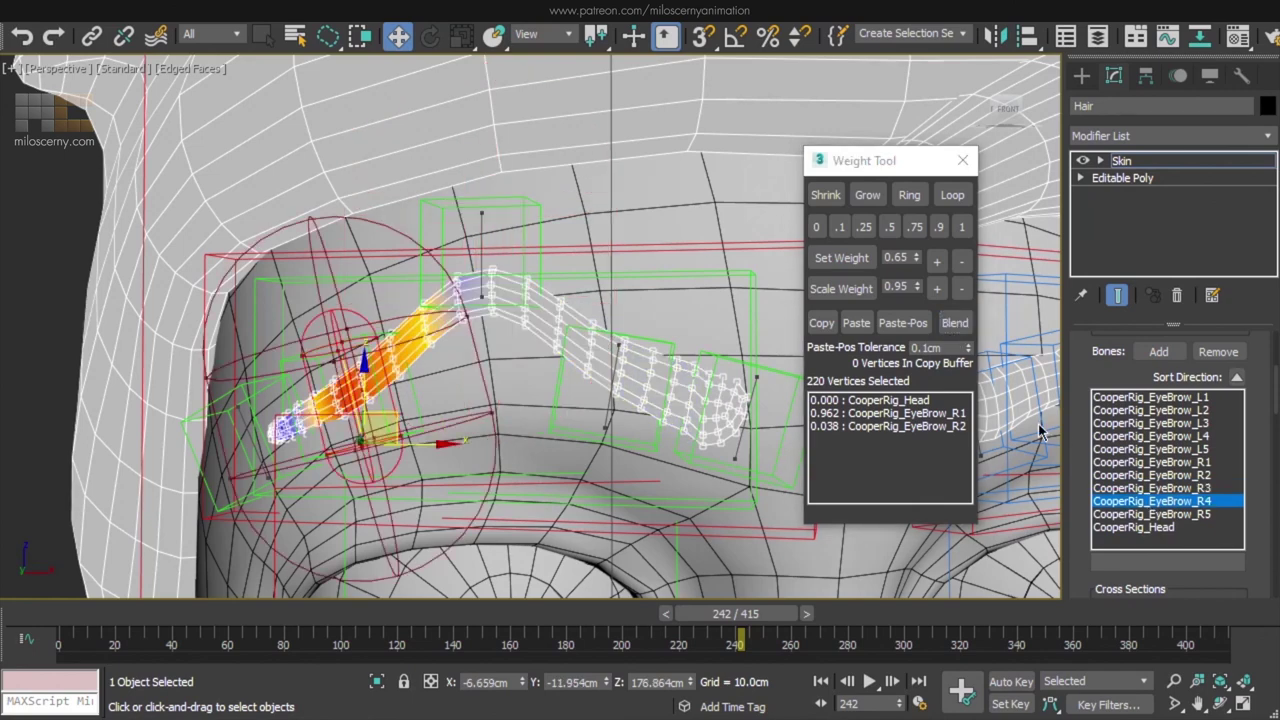
pyautogui.click(953, 322)
pyautogui.click(953, 322)
pyautogui.click(1166, 513)
pyautogui.click(955, 323)
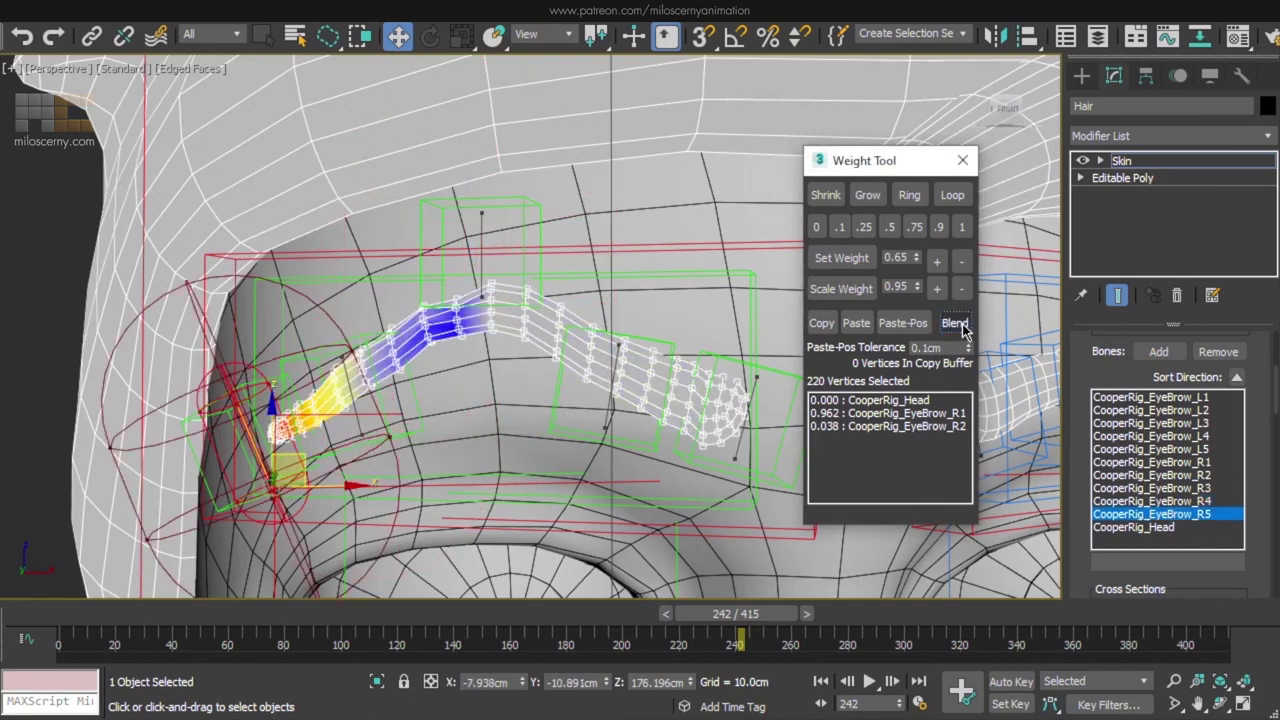
# - At frame 239, turn off element selection and copy one mid-eyebrow vertex's weights onto its whole vertex loop
pyautogui.moveTo(757, 617)
pyautogui.mouseDown()
pyautogui.moveTo(735, 617)
pyautogui.moveTo(752, 618)
pyautogui.mouseUp()
pyautogui.press('w')
pyautogui.scroll(5, 497, 441)
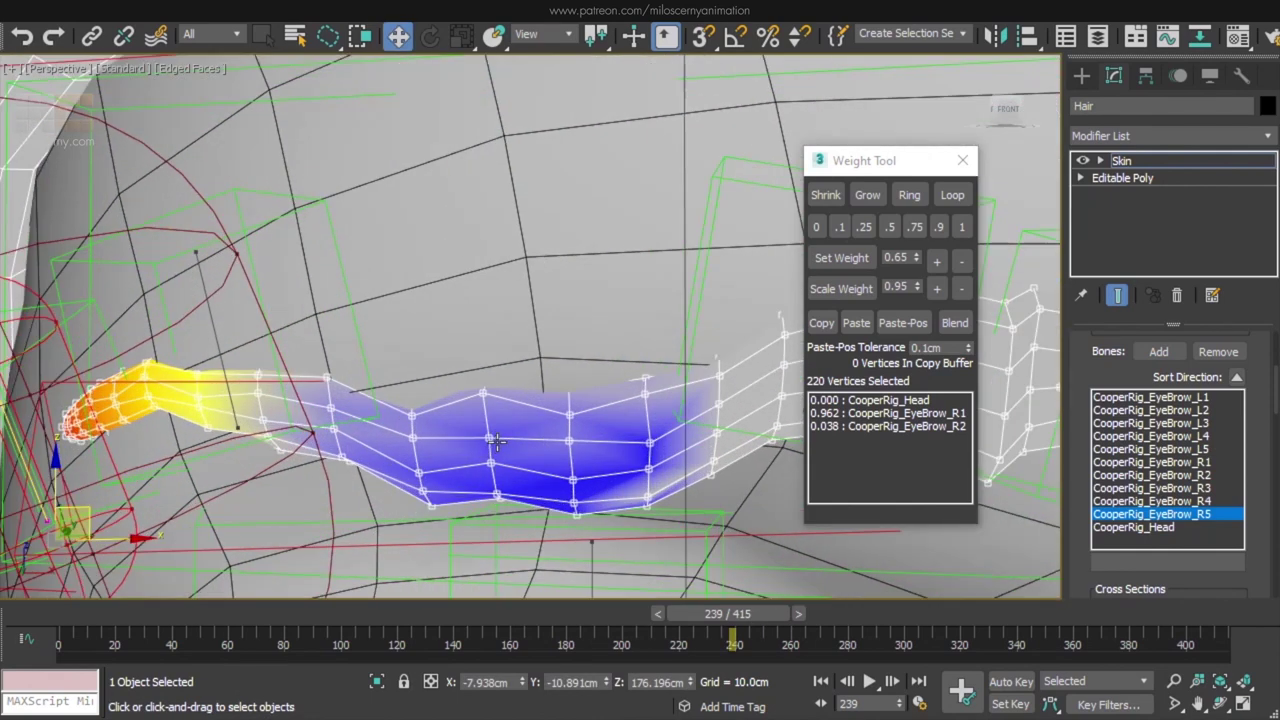
pyautogui.moveTo(1085, 380); pyautogui.dragTo(1059, 638)
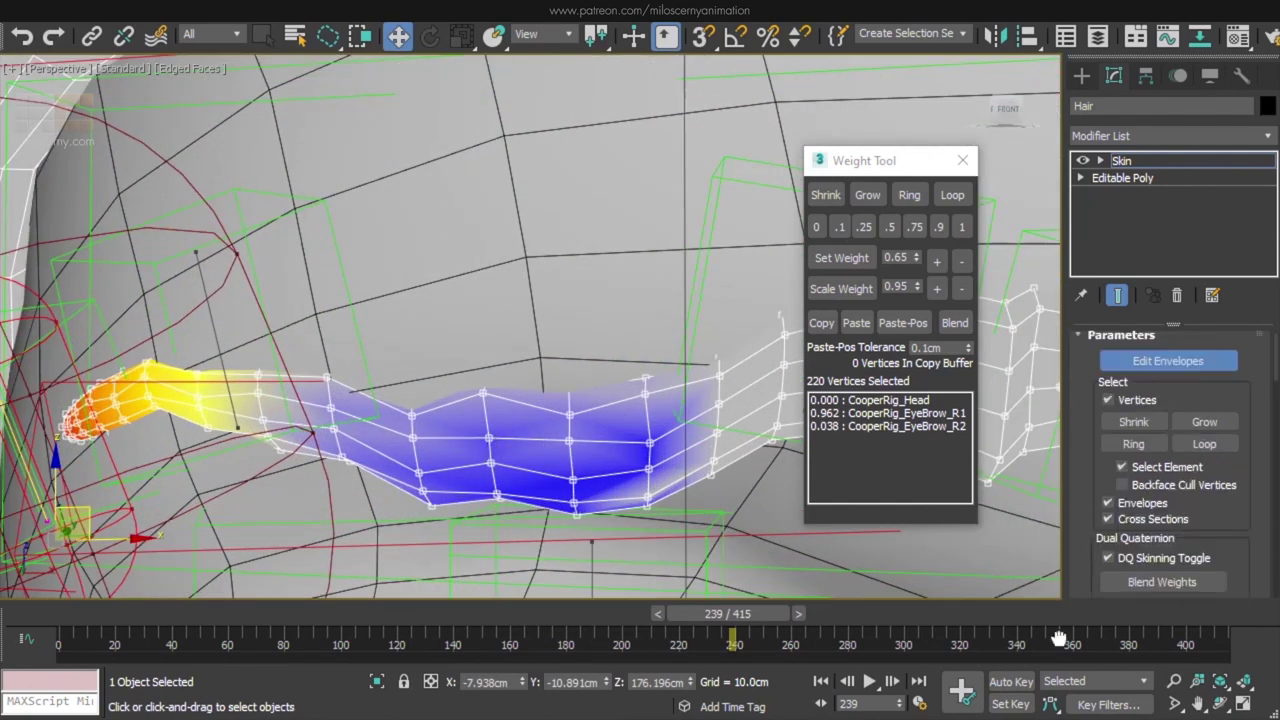
pyautogui.click(487, 439)
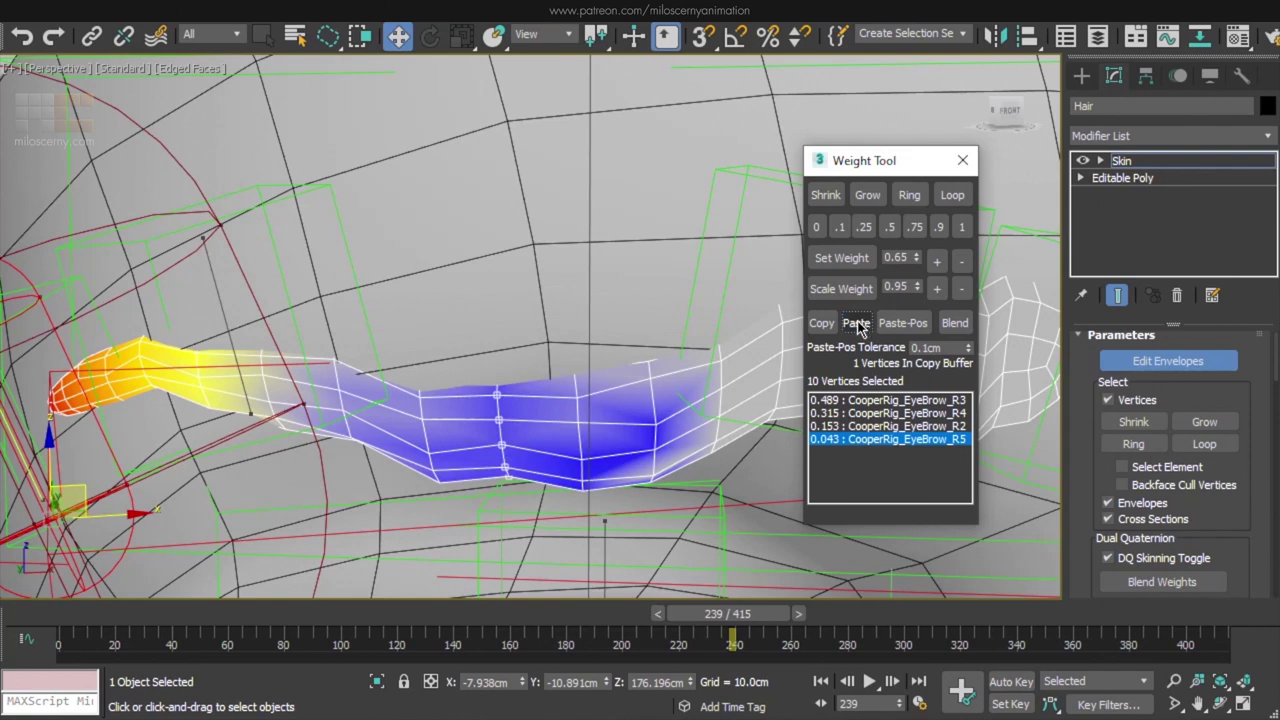
# - Even out the neighbouring mid-eyebrow loops by copying a middle vertex's weights onto each full loop
pyautogui.click(421, 408)
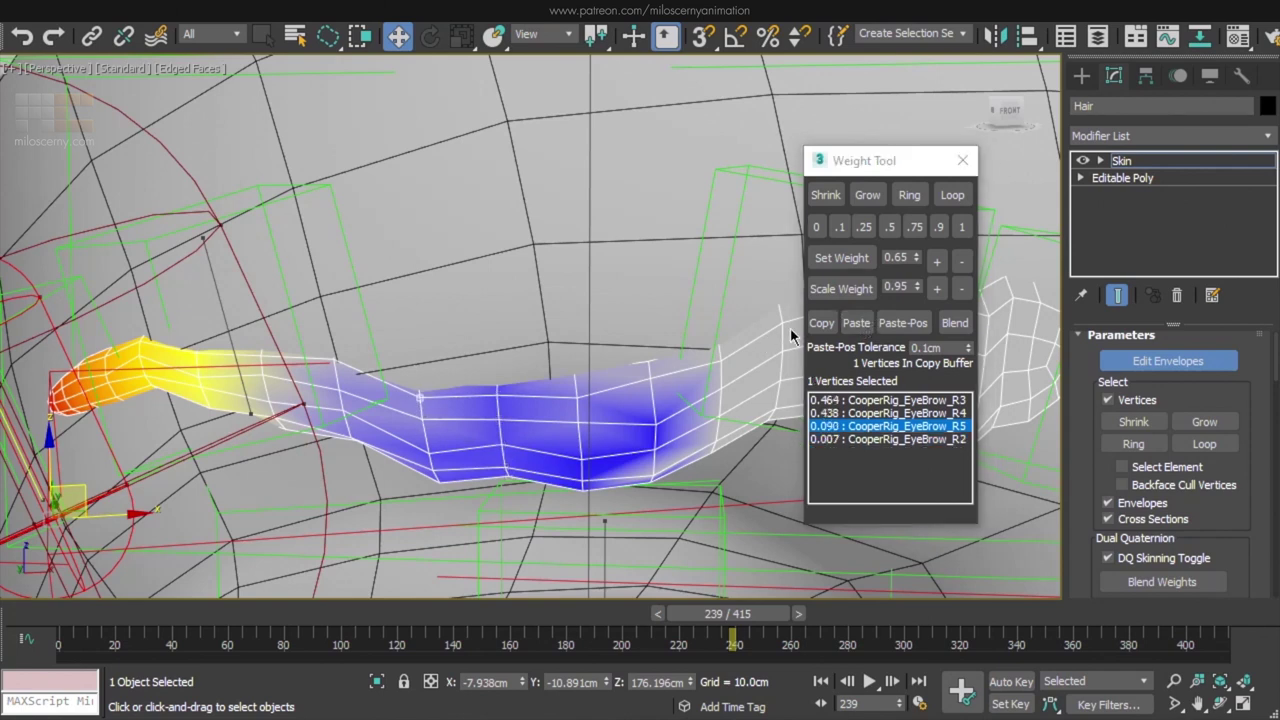
pyautogui.click(953, 196)
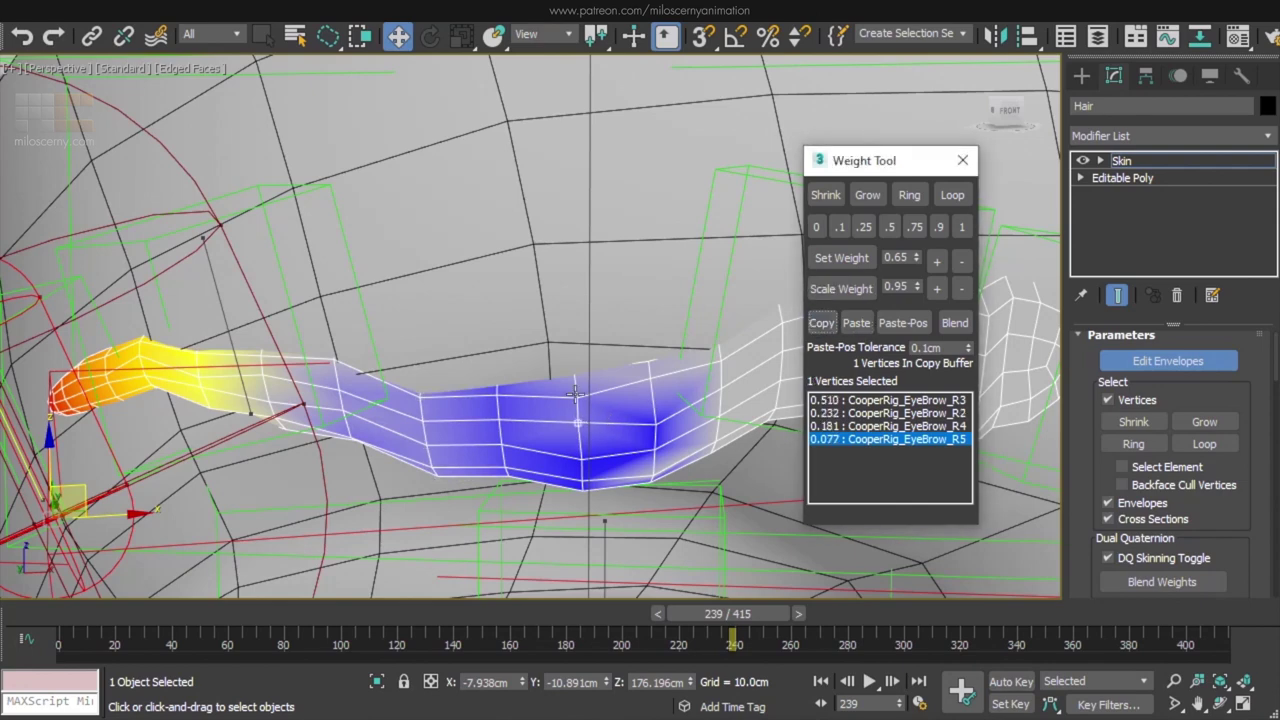
pyautogui.click(655, 425)
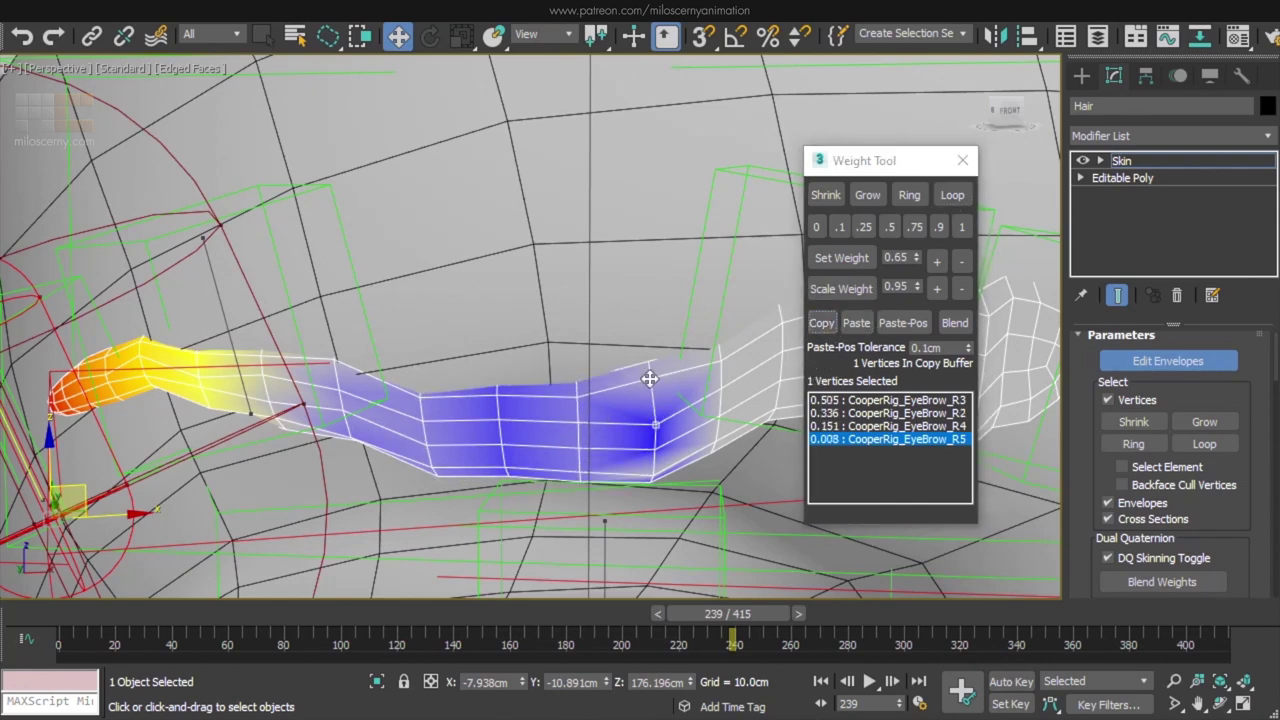
pyautogui.click(952, 195)
pyautogui.click(857, 323)
# - Copy a single vertex's weights onto the full loop for two loops nearer the eyebrow's outer end
pyautogui.scroll(-3, 548, 410)
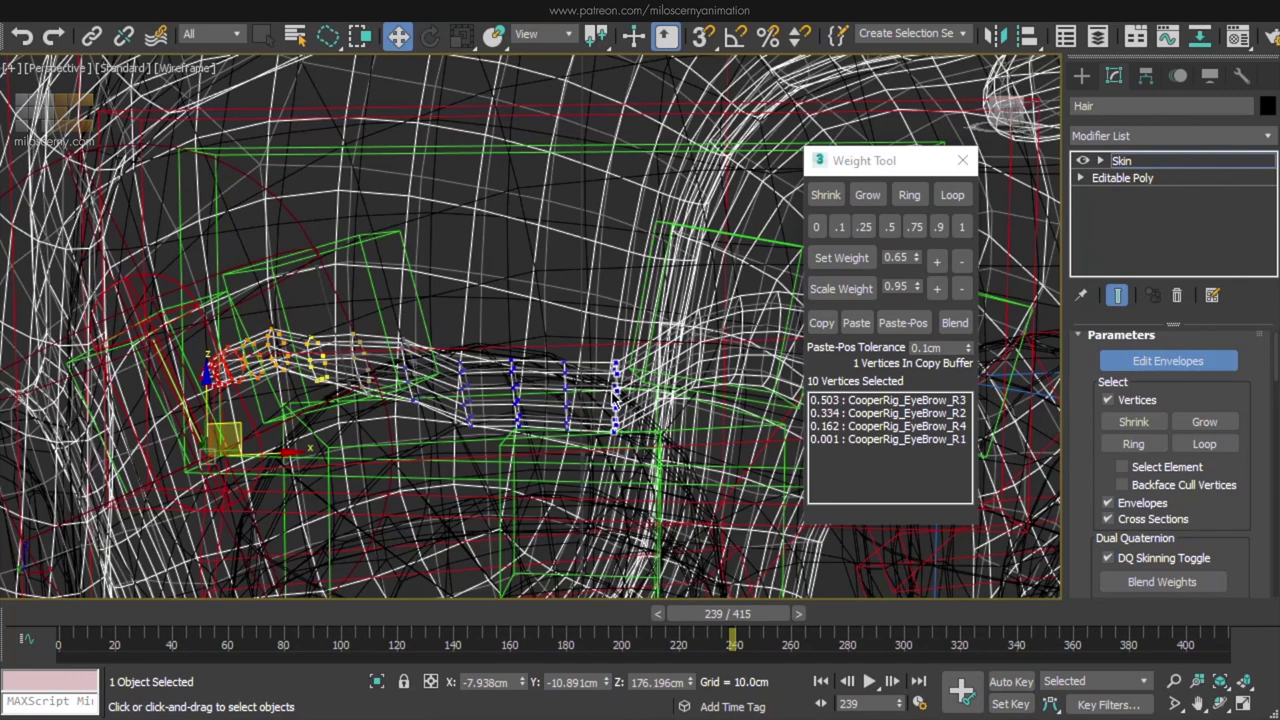
pyautogui.scroll(2, 405, 366)
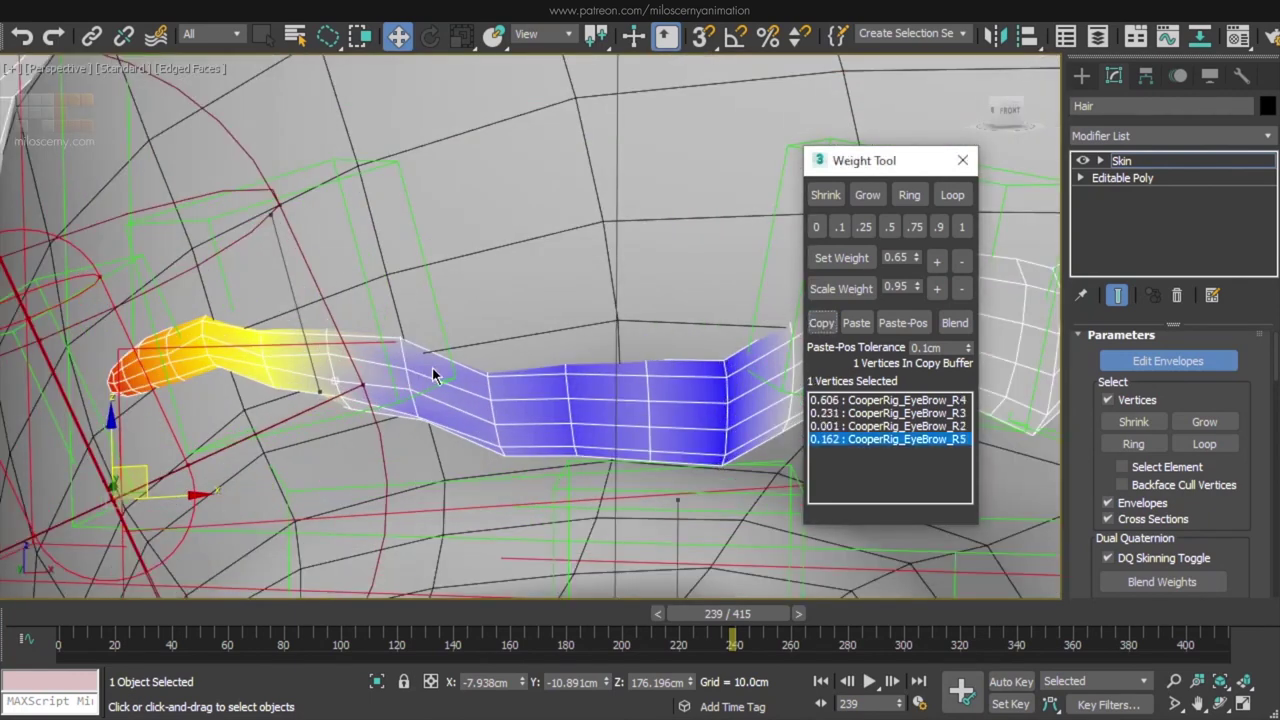
pyautogui.click(952, 195)
pyautogui.click(857, 323)
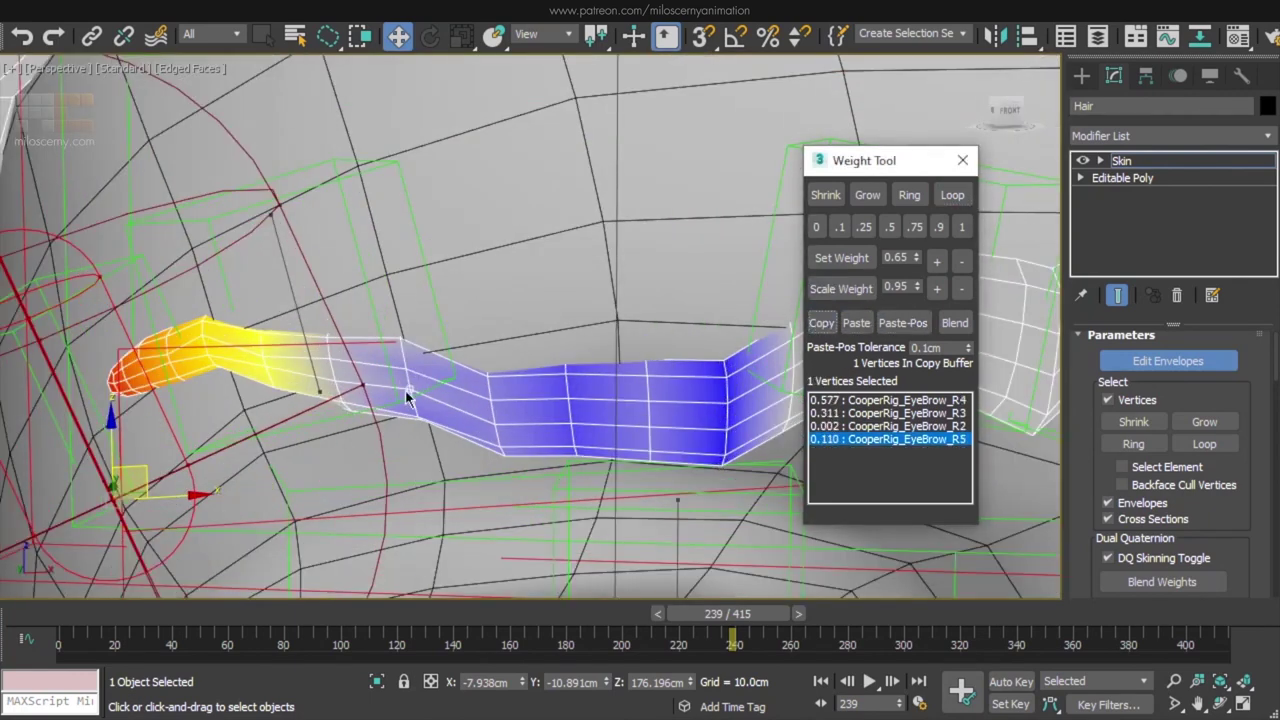
pyautogui.click(952, 195)
pyautogui.click(857, 323)
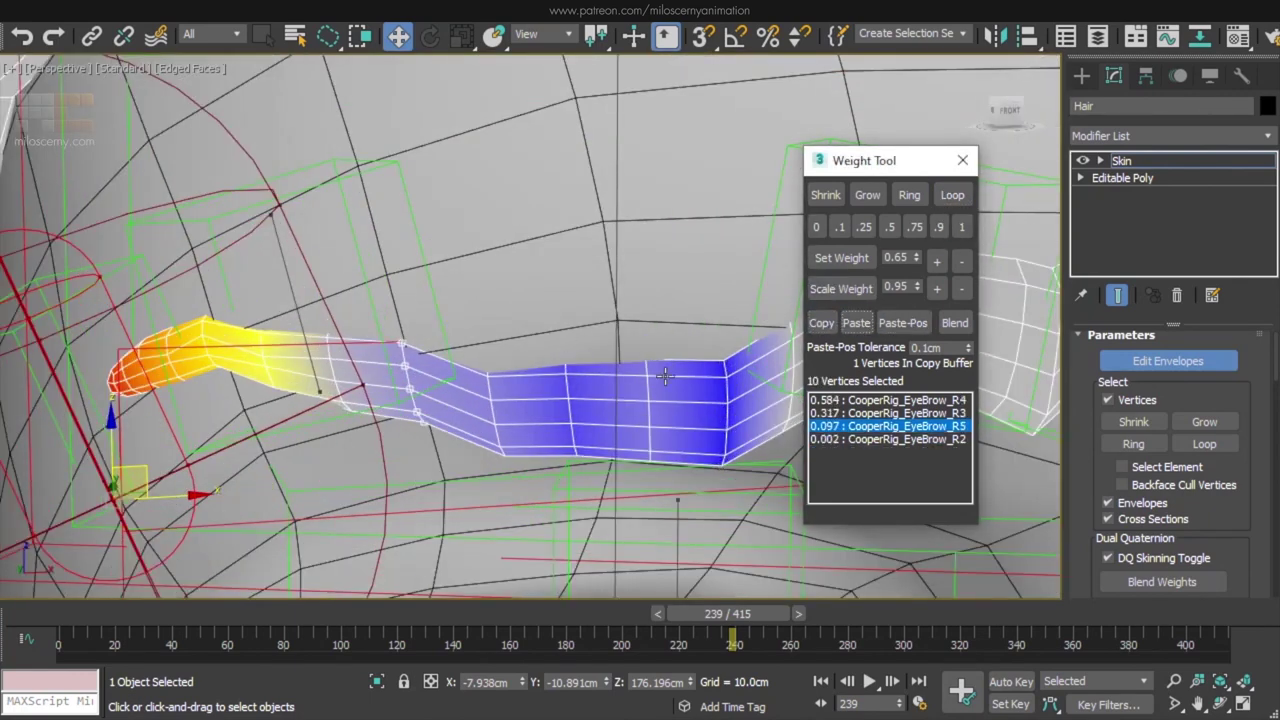
# - Grow the selection to the entire right eyebrow and blend its weights for CooperRig_EyeBrow_R1
pyautogui.click(882, 195)
pyautogui.scroll(-2, 720, 330)
pyautogui.moveTo(720, 330); pyautogui.dragTo(440, 265, button='middle')
pyautogui.click(880, 204)
pyautogui.click(880, 204)
pyautogui.moveTo(569, 327); pyautogui.dragTo(616, 358, button='middle')
pyautogui.click(957, 410)
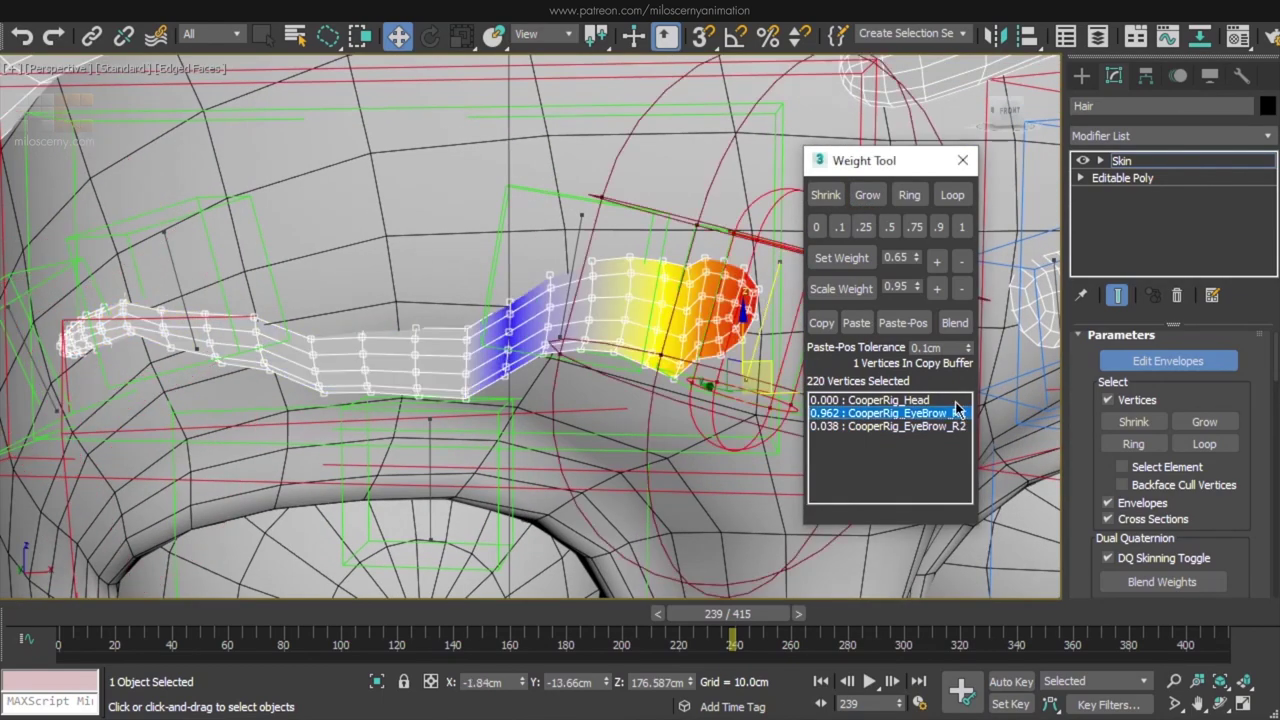
pyautogui.click(955, 322)
# - Blend the whole eyebrow's weights for CooperRig_EyeBrow_R2, then repeatedly for CooperRig_EyeBrow_R3
pyautogui.scroll(-5, 1087, 388)
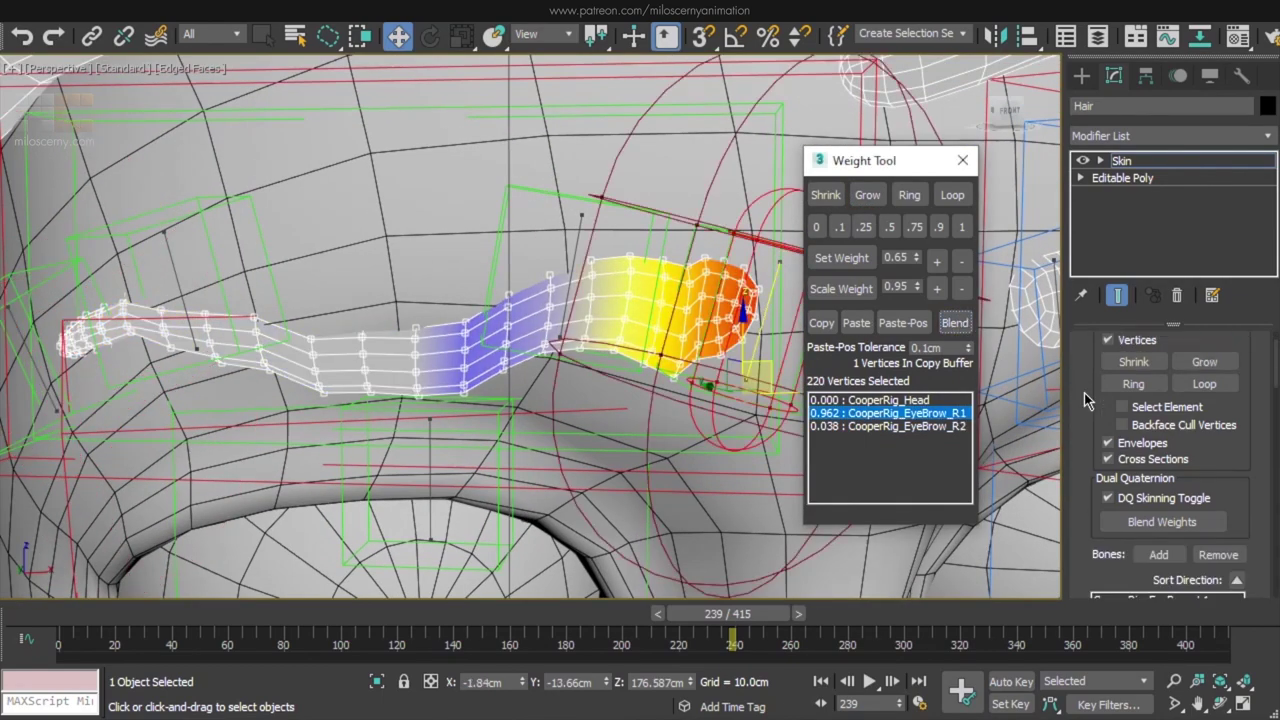
pyautogui.click(1151, 527)
pyautogui.click(955, 324)
pyautogui.click(1188, 540)
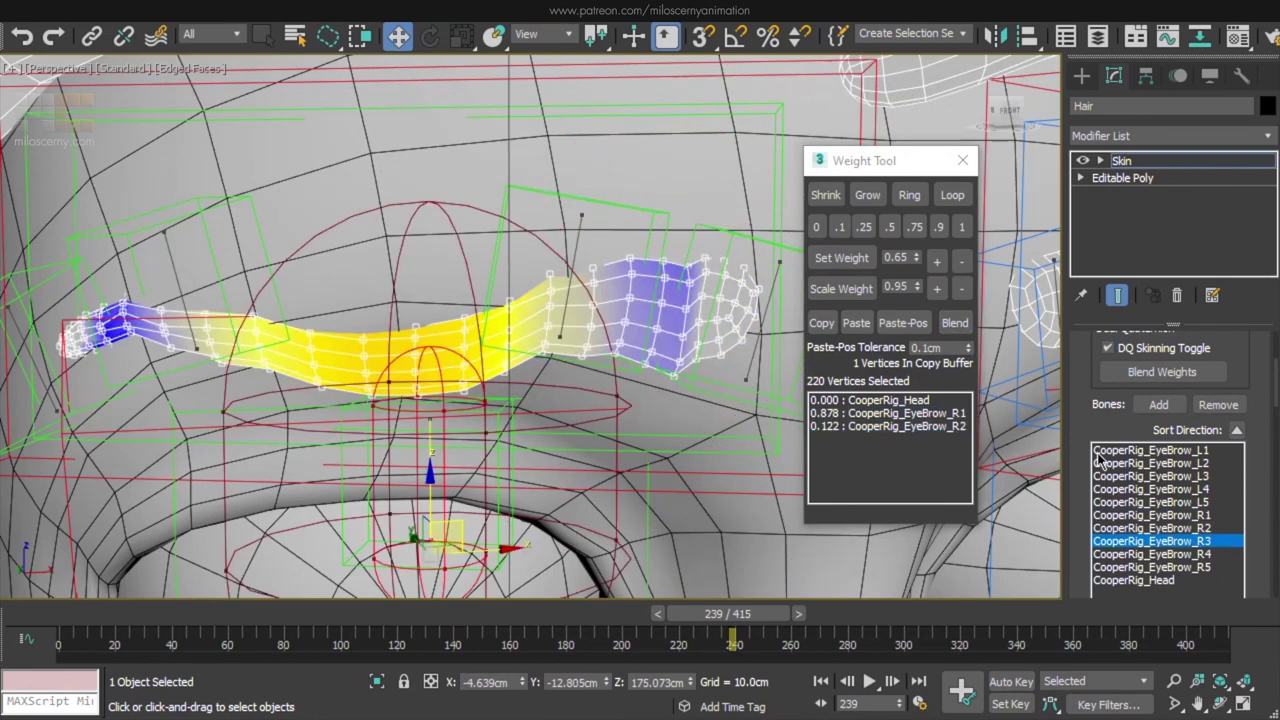
pyautogui.click(955, 322)
pyautogui.click(955, 322)
pyautogui.click(955, 322)
pyautogui.click(955, 322)
# - Blend the whole eyebrow's weights for CooperRig_EyeBrow_R4 and CooperRig_EyeBrow_R5
pyautogui.press('Down')
pyautogui.press('Down')
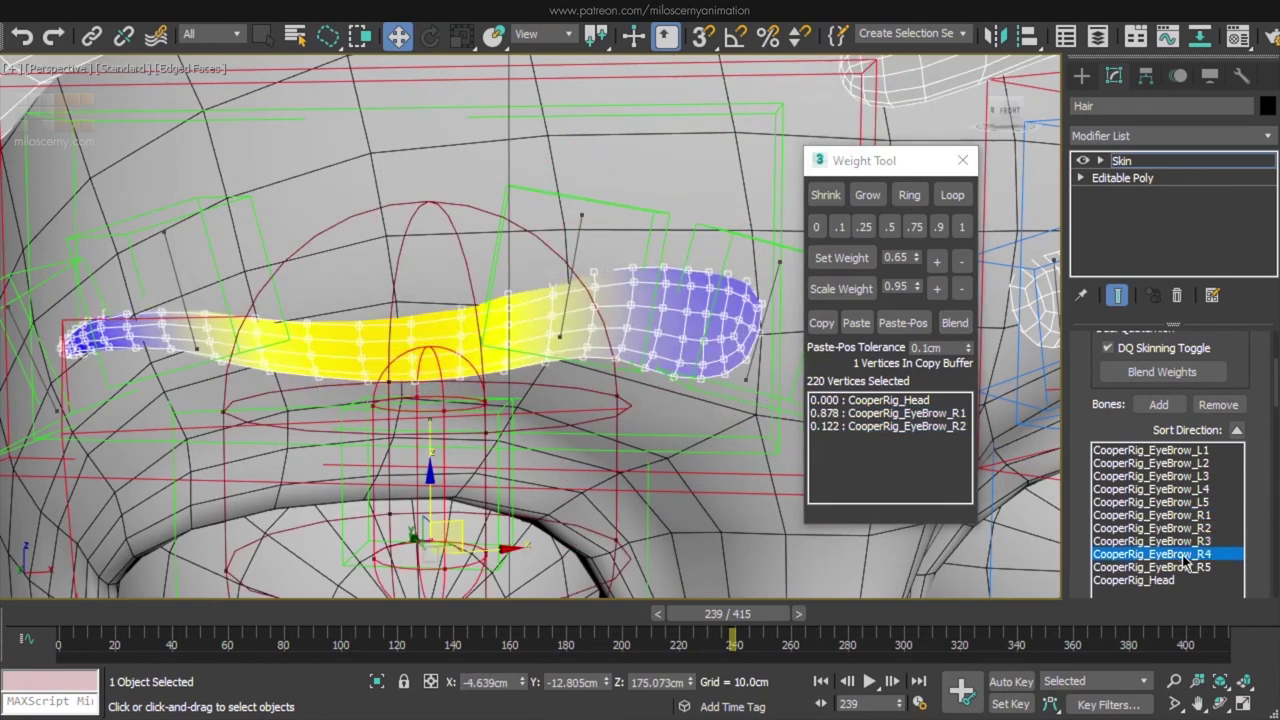
pyautogui.click(955, 322)
pyautogui.click(962, 322)
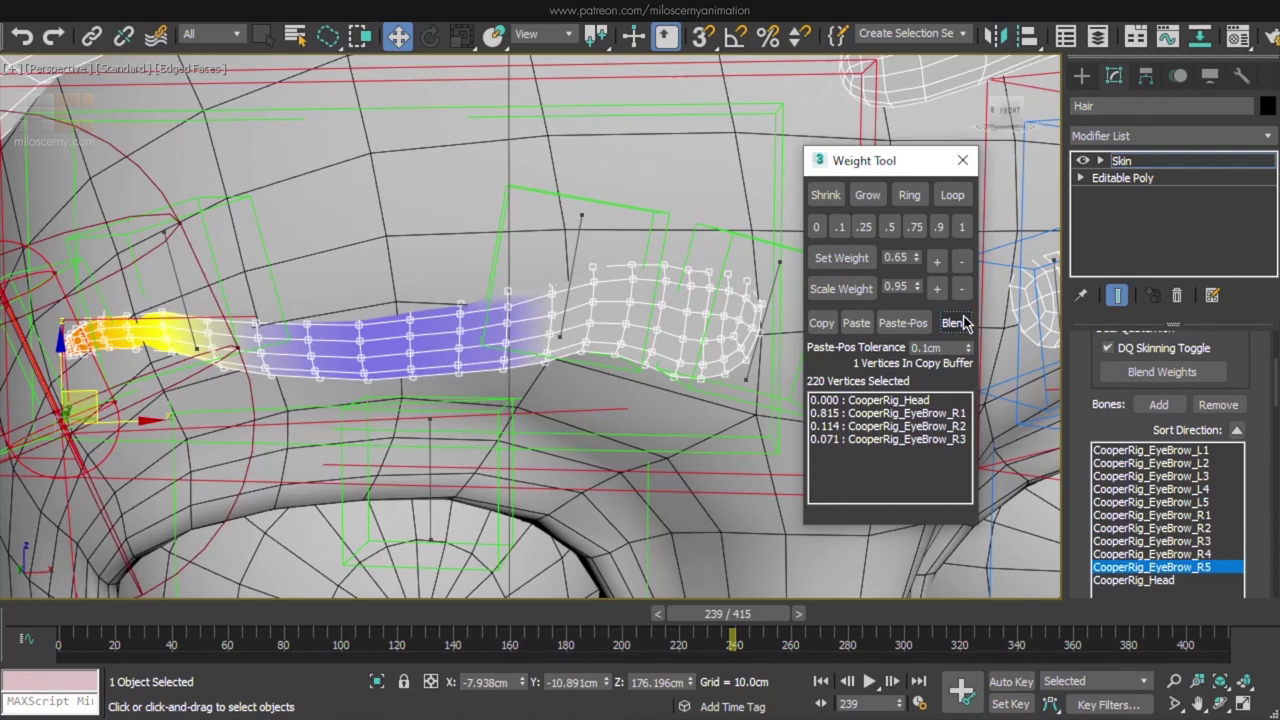
# - At frame 263, scale down CooperRig_EyeBrow_R4's influence on a loop near the eyebrow's inner end and blend the adjacent loop
pyautogui.moveTo(722, 614); pyautogui.dragTo(800, 635)
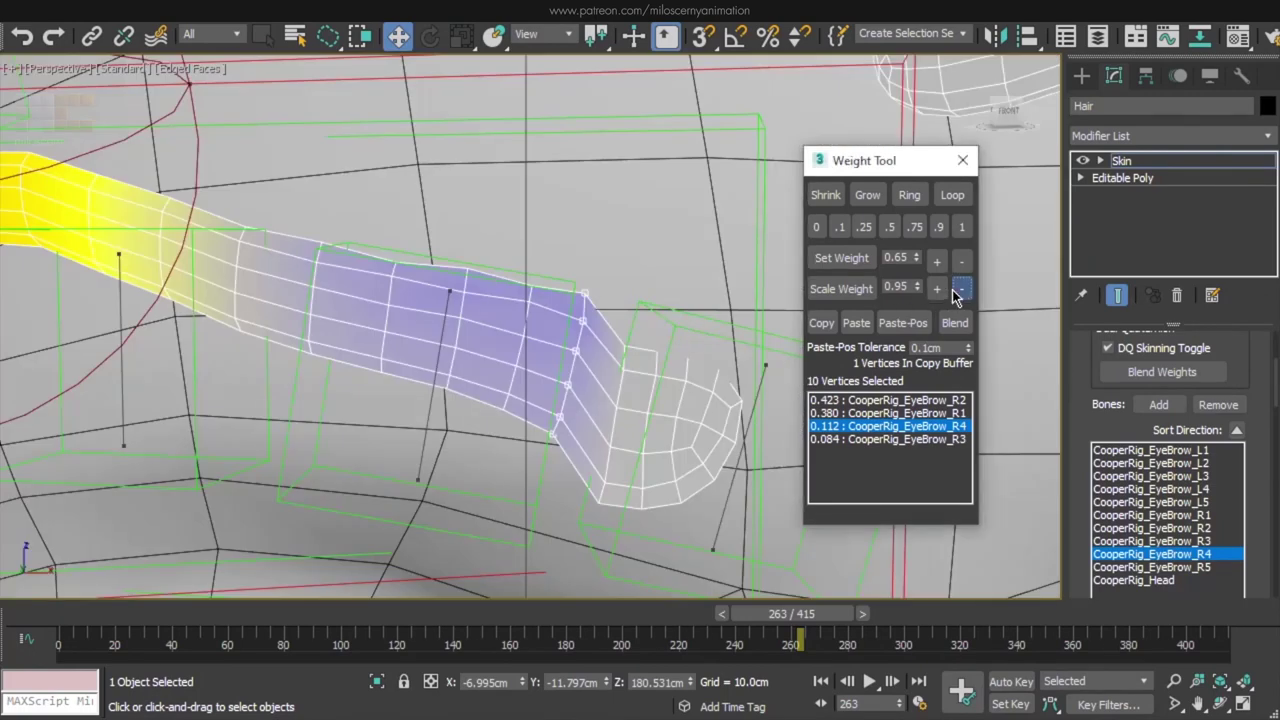
pyautogui.click(961, 289)
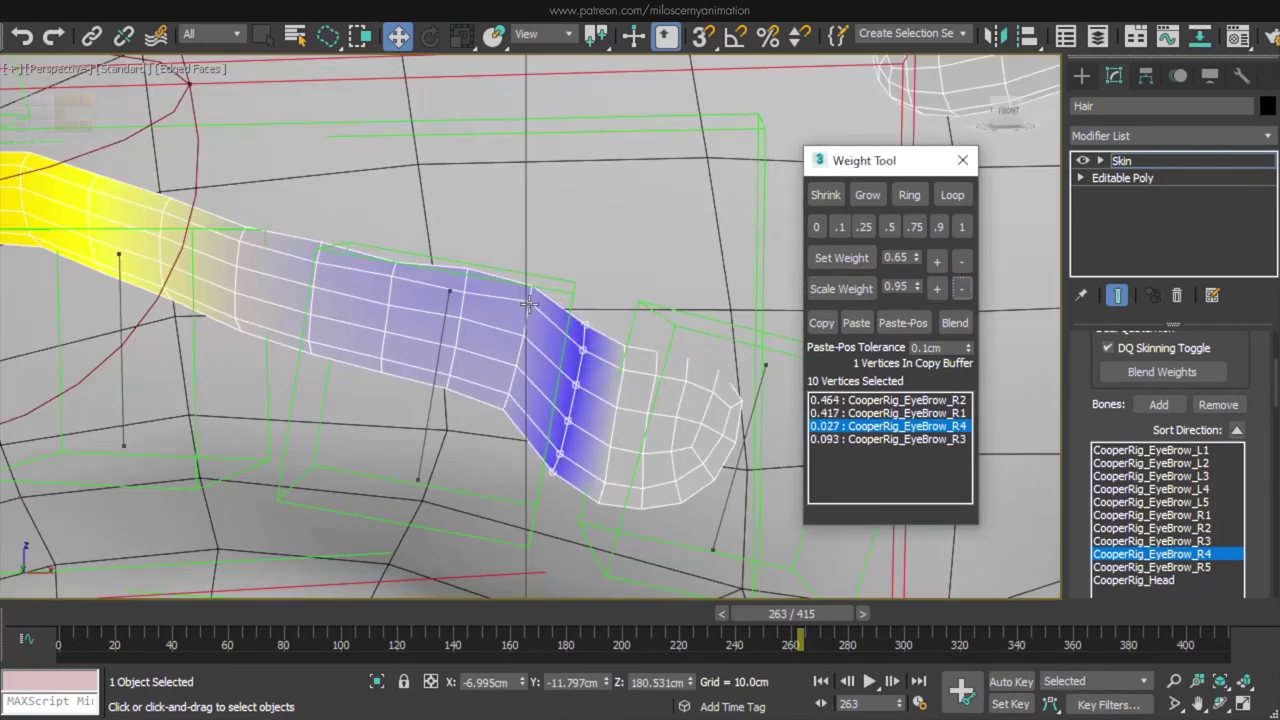
pyautogui.click(529, 301)
pyautogui.click(963, 323)
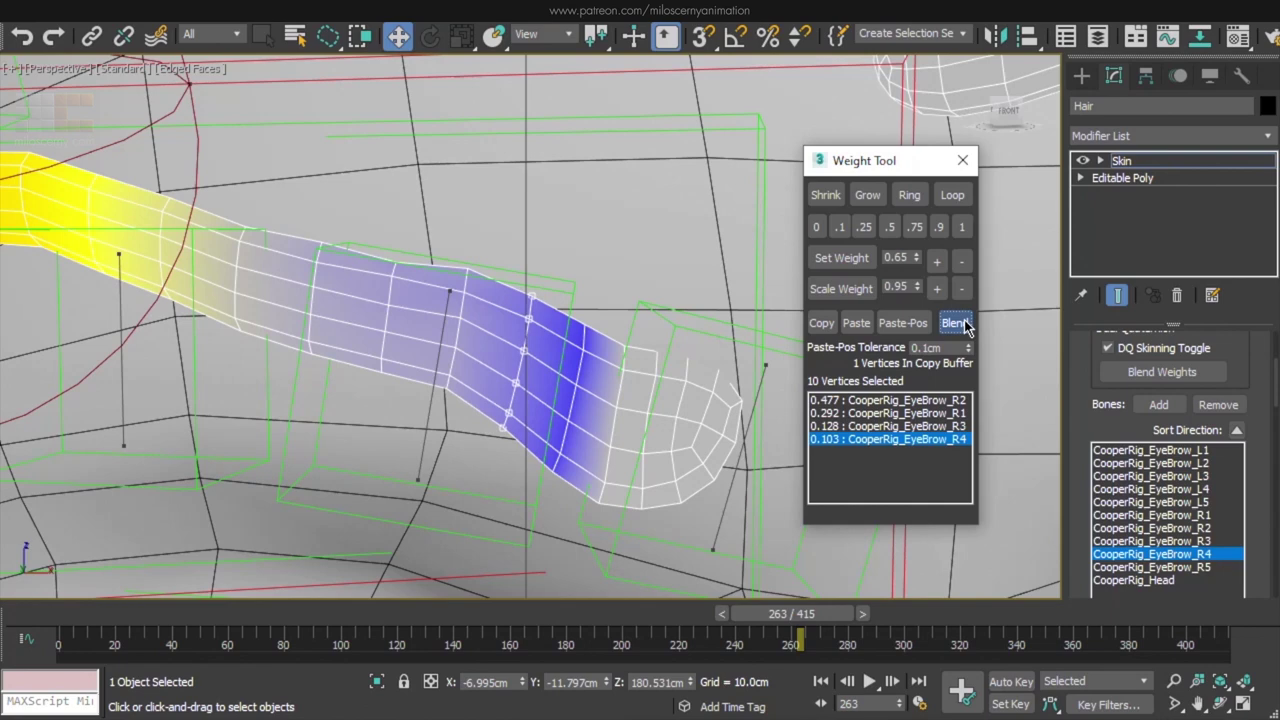
# - Select three loops around the CooperRig_EyeBrow_R2 bone, then alternately blend and scale down their CooperRig_EyeBrow_R4 weight
pyautogui.click(464, 289)
pyautogui.click(945, 199)
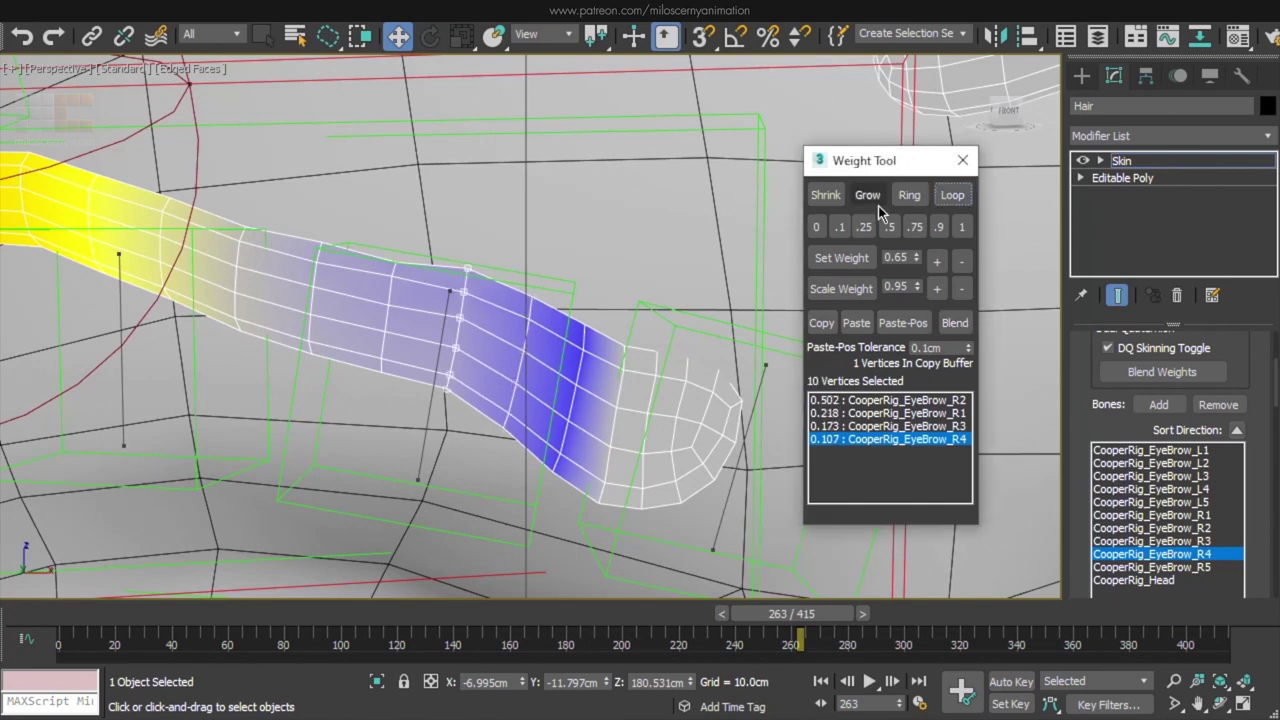
pyautogui.click(875, 203)
pyautogui.click(960, 324)
pyautogui.click(962, 324)
pyautogui.click(963, 324)
pyautogui.click(967, 293)
pyautogui.click(965, 328)
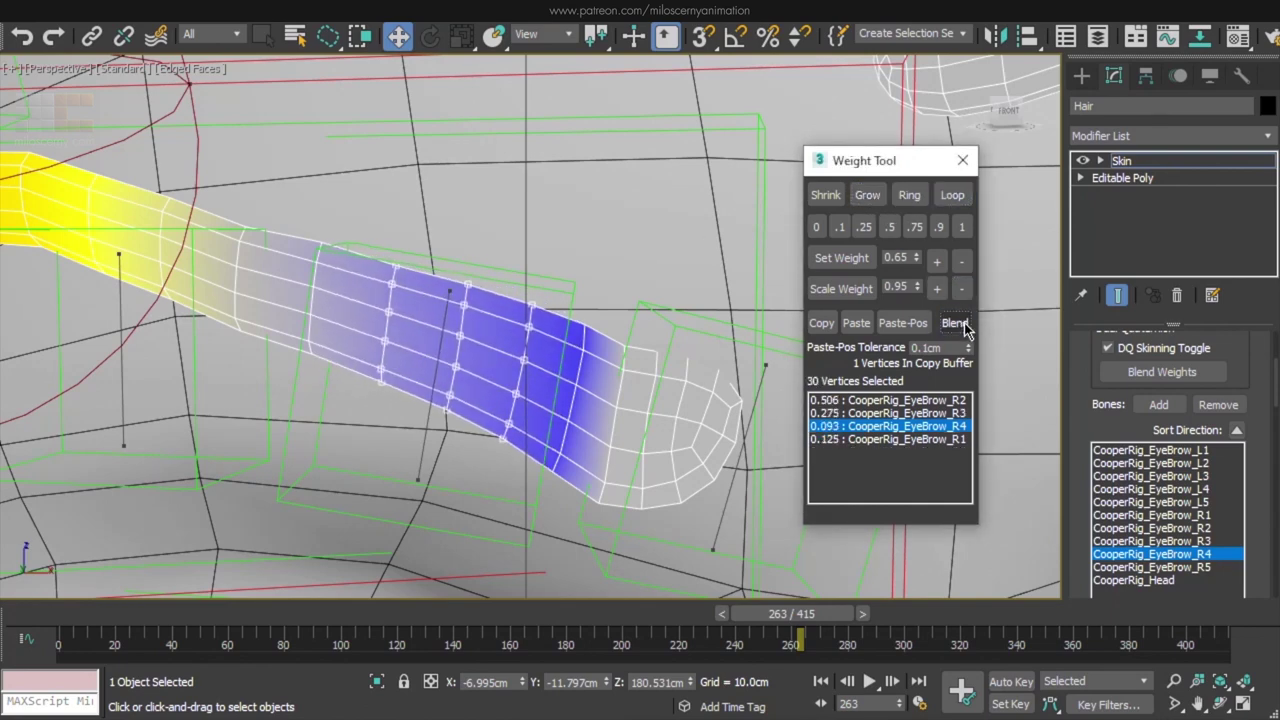
pyautogui.click(966, 294)
pyautogui.click(965, 326)
# - Set the CooperRig_EyeBrow_R4 weight to 0 on the vertex loop nearest the eyebrow's inner end
pyautogui.moveTo(457, 323); pyautogui.dragTo(652, 337, button='middle')
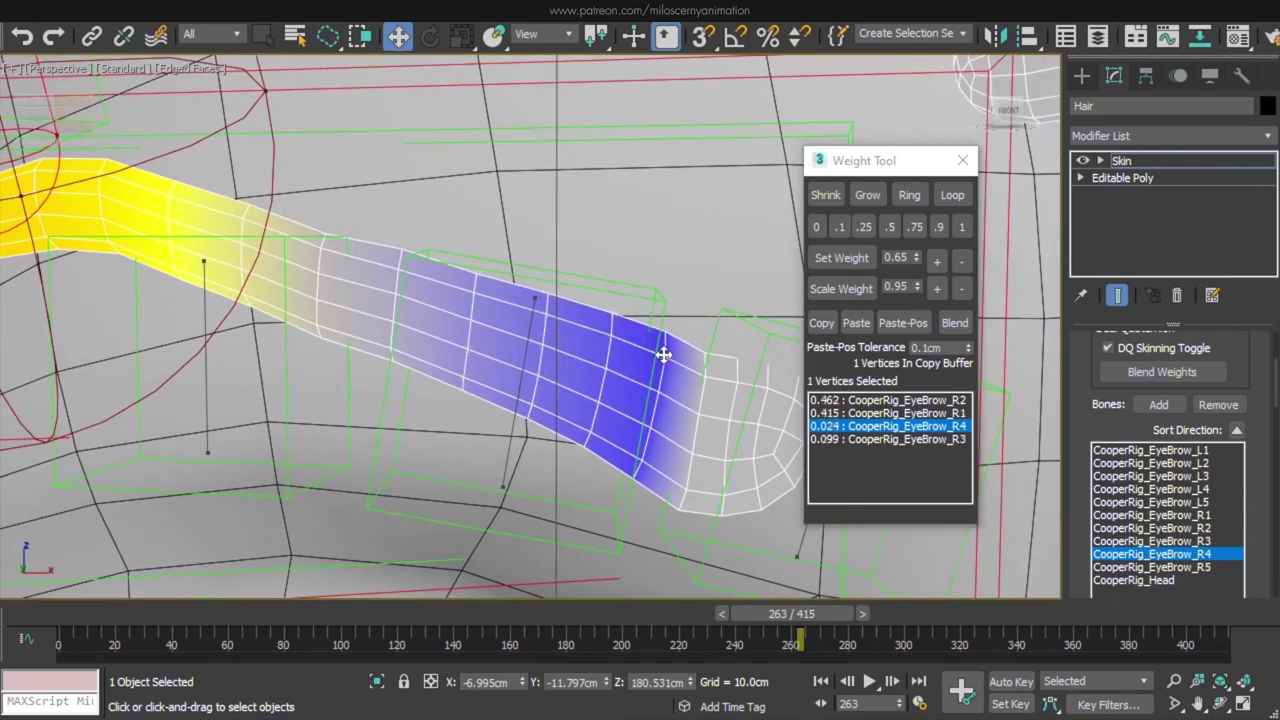
pyautogui.click(952, 195)
pyautogui.click(816, 227)
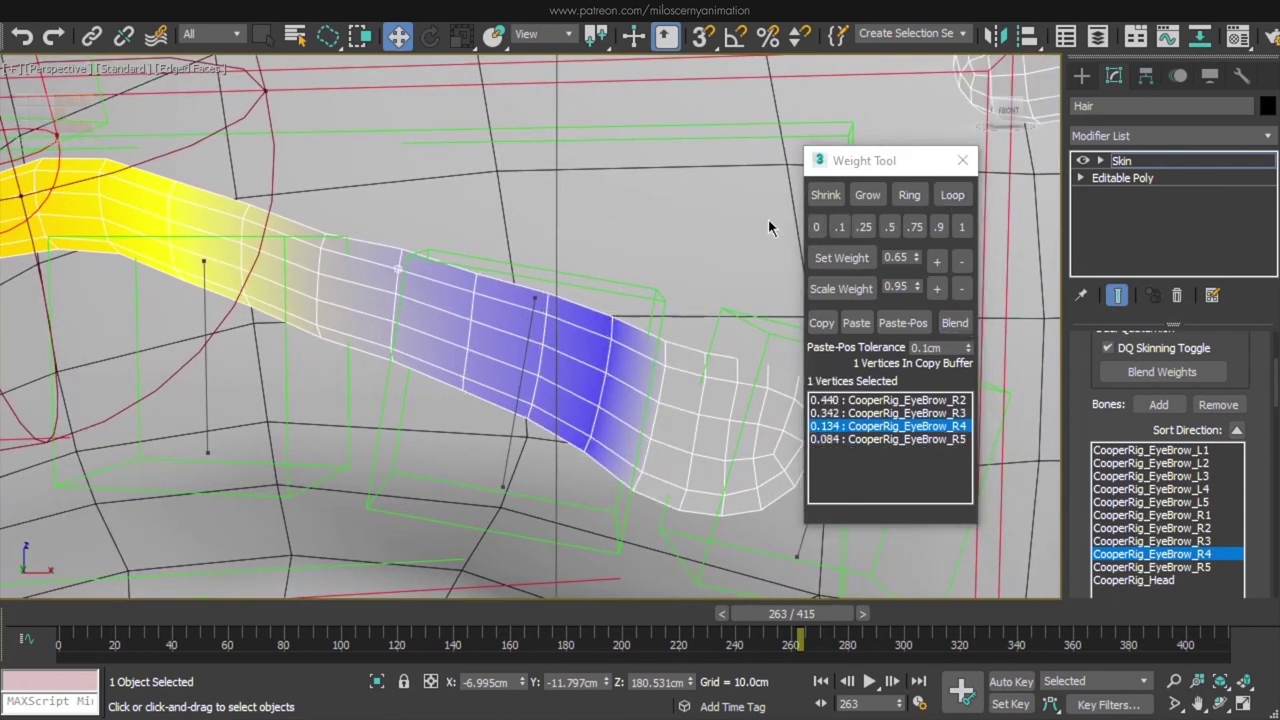
# - Select the full vertex loop between the EyeBrow_R3 and EyeBrow_R2 bones, then blend and scale down its CooperRig_EyeBrow_R4 weight
pyautogui.click(952, 196)
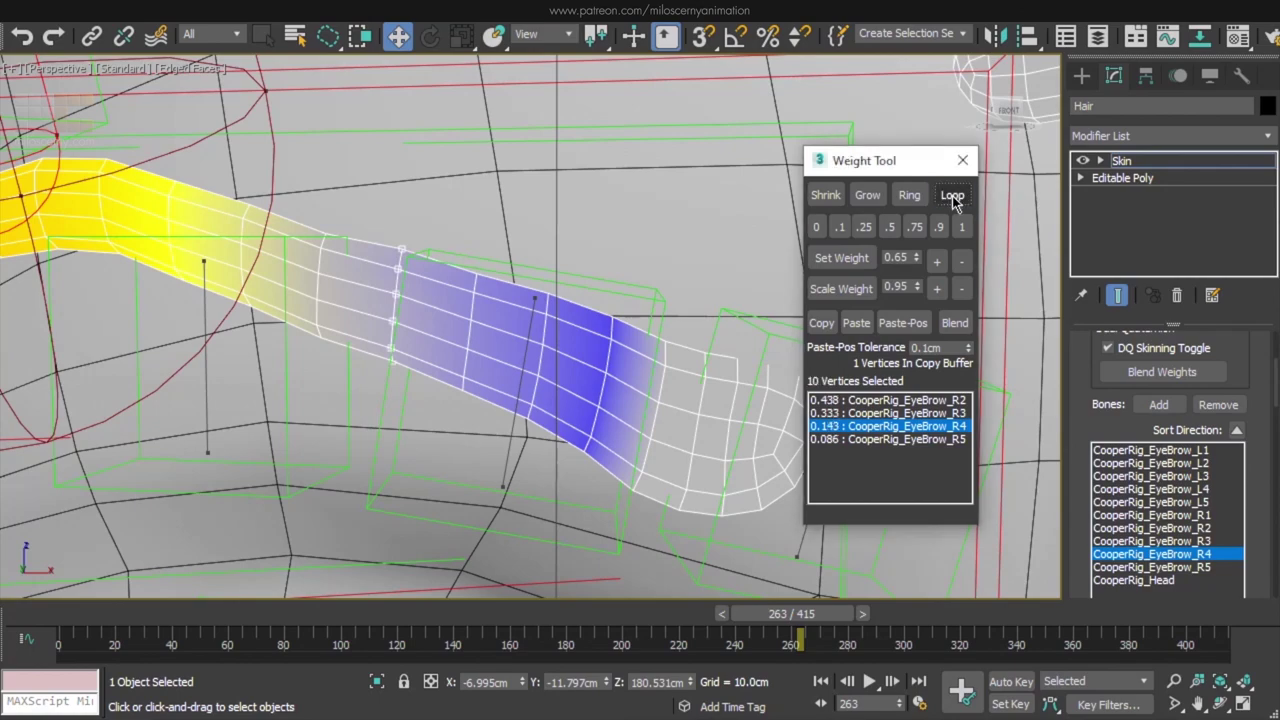
pyautogui.click(954, 321)
pyautogui.click(954, 321)
pyautogui.click(962, 289)
pyautogui.click(962, 289)
pyautogui.click(956, 322)
# - Grow the selection to seven loops along the eyebrow's inner half and alternately lower and blend their CooperRig_EyeBrow_R4 weight
pyautogui.scroll(-3, 492, 253)
pyautogui.moveTo(515, 268); pyautogui.dragTo(712, 284, button='middle')
pyautogui.click(868, 197)
pyautogui.click(961, 265)
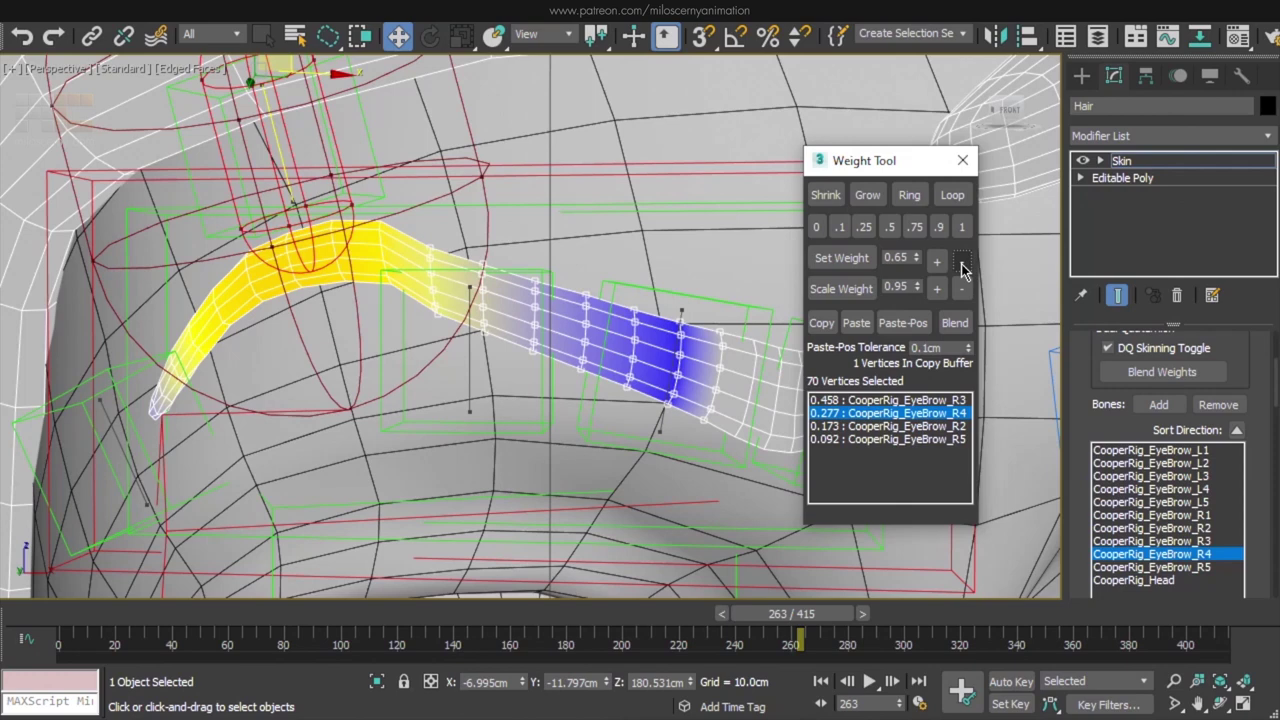
pyautogui.click(957, 317)
pyautogui.click(961, 264)
pyautogui.click(955, 323)
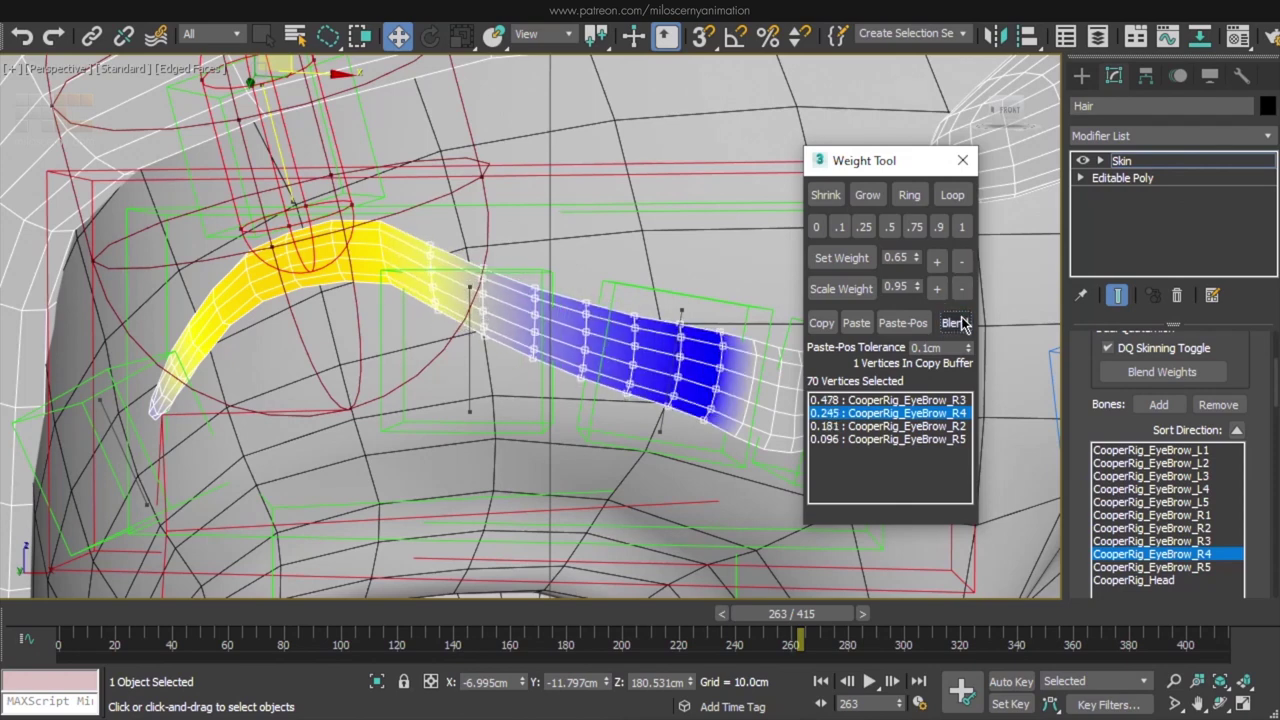
pyautogui.click(962, 289)
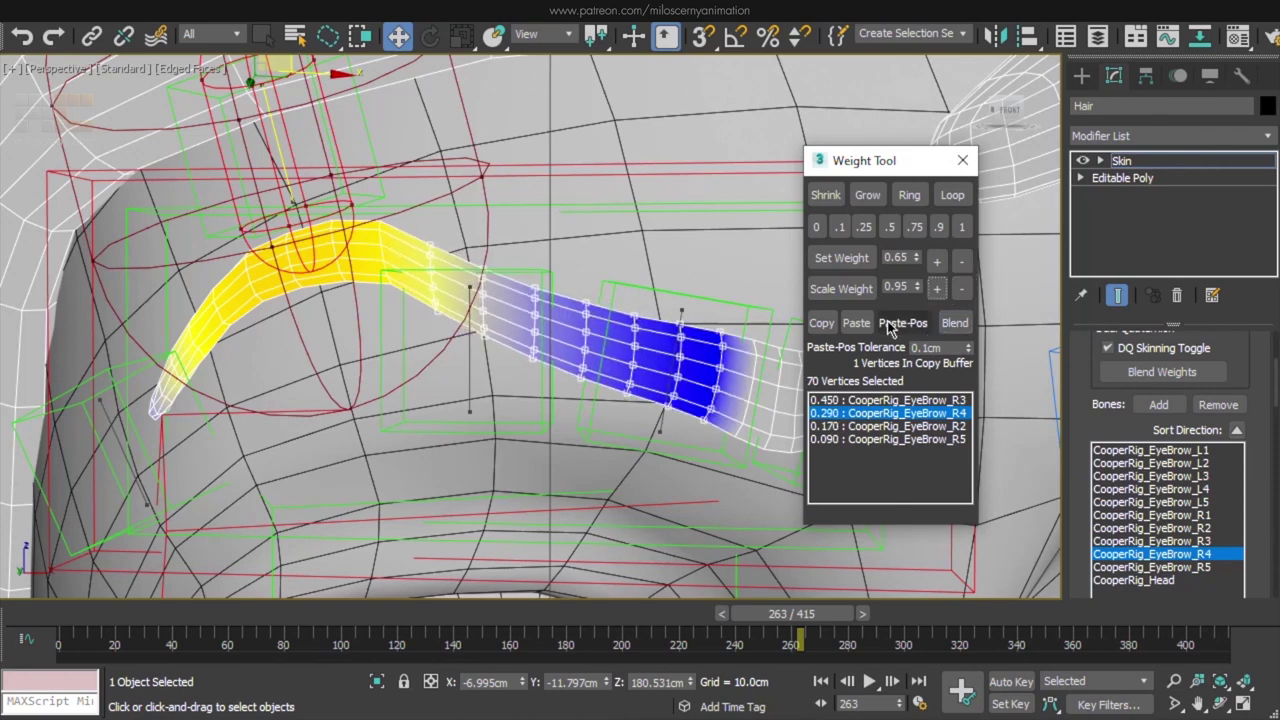
# - At frame 275, show CooperRig_EyeBrow_R5's influence and set its weight to 0 on the loop between the EyeBrow_R3 and EyeBrow_R2 bones
pyautogui.moveTo(575, 326); pyautogui.dragTo(508, 326, button='middle')
pyautogui.scroll(-4, 508, 326)
pyautogui.moveTo(791, 613); pyautogui.dragTo(854, 620)
pyautogui.click(214, 501)
pyautogui.scroll(5, 500, 360)
pyautogui.click(494, 333)
pyautogui.click(950, 198)
pyautogui.click(840, 229)
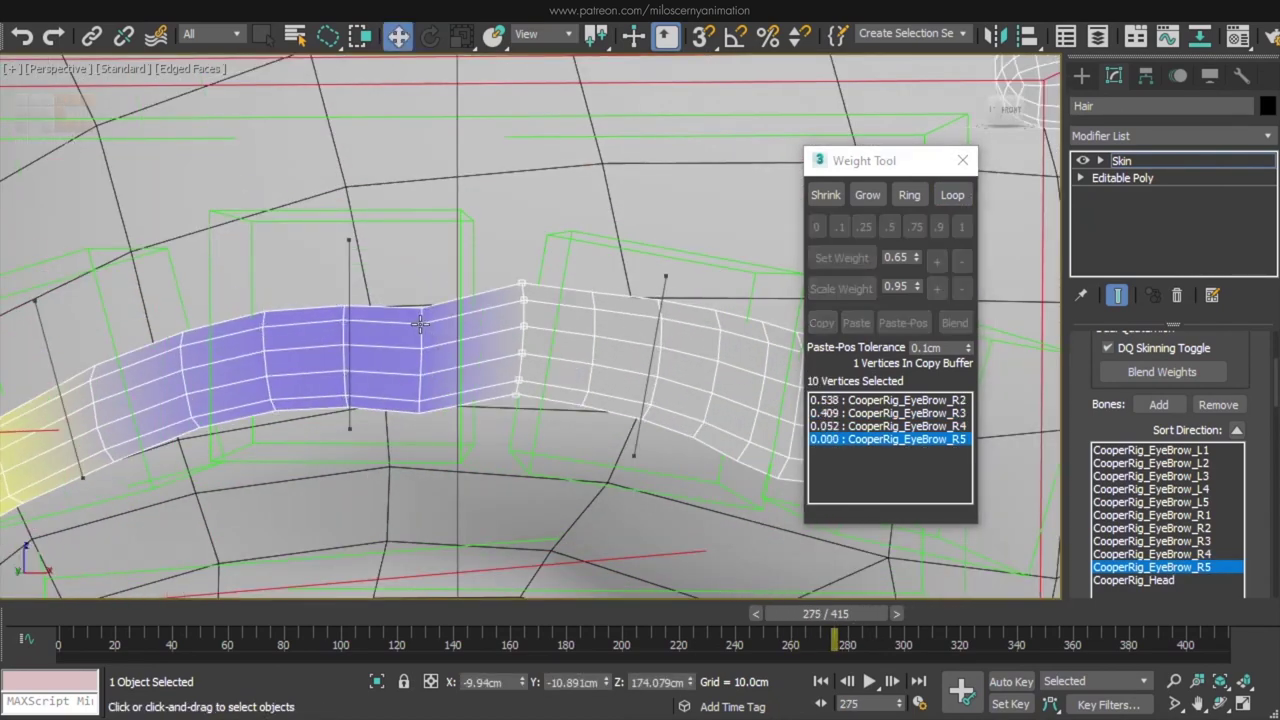
pyautogui.click(955, 322)
# - Blend and lower the CooperRig_EyeBrow_R5 weight on the mid-eyebrow loops and on the five loops extending toward the outer end
pyautogui.click(376, 290)
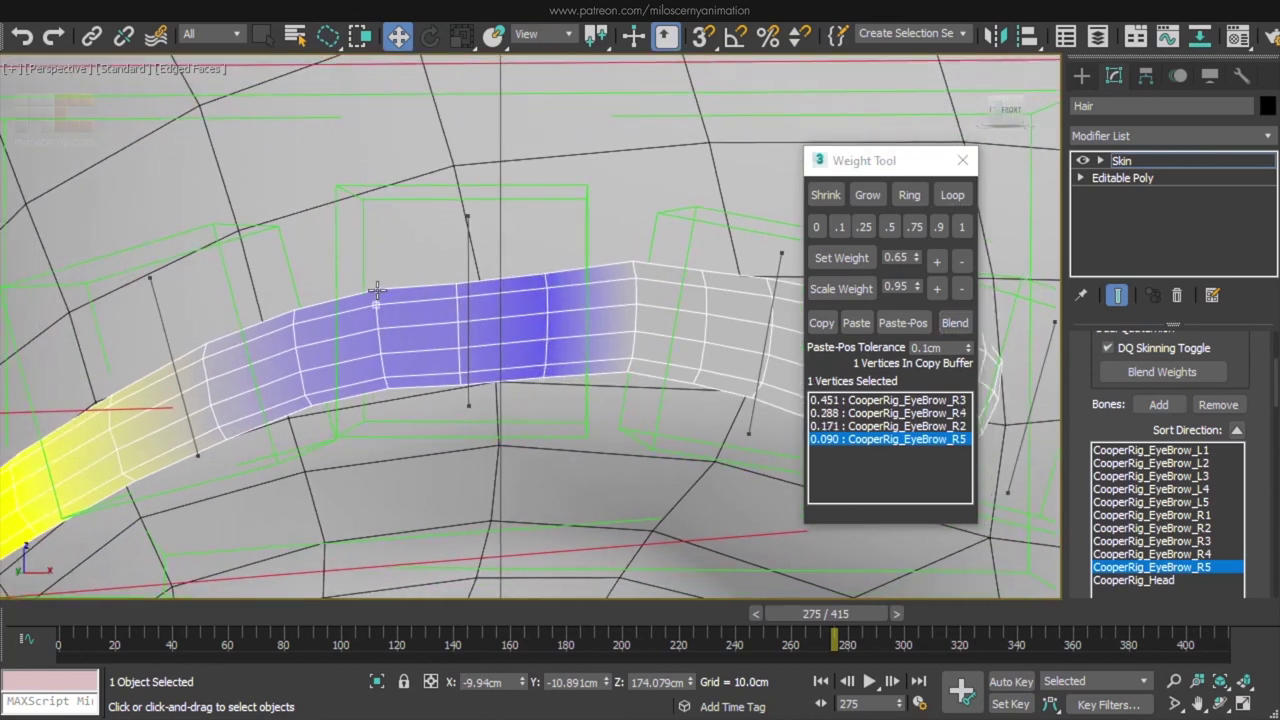
pyautogui.click(952, 195)
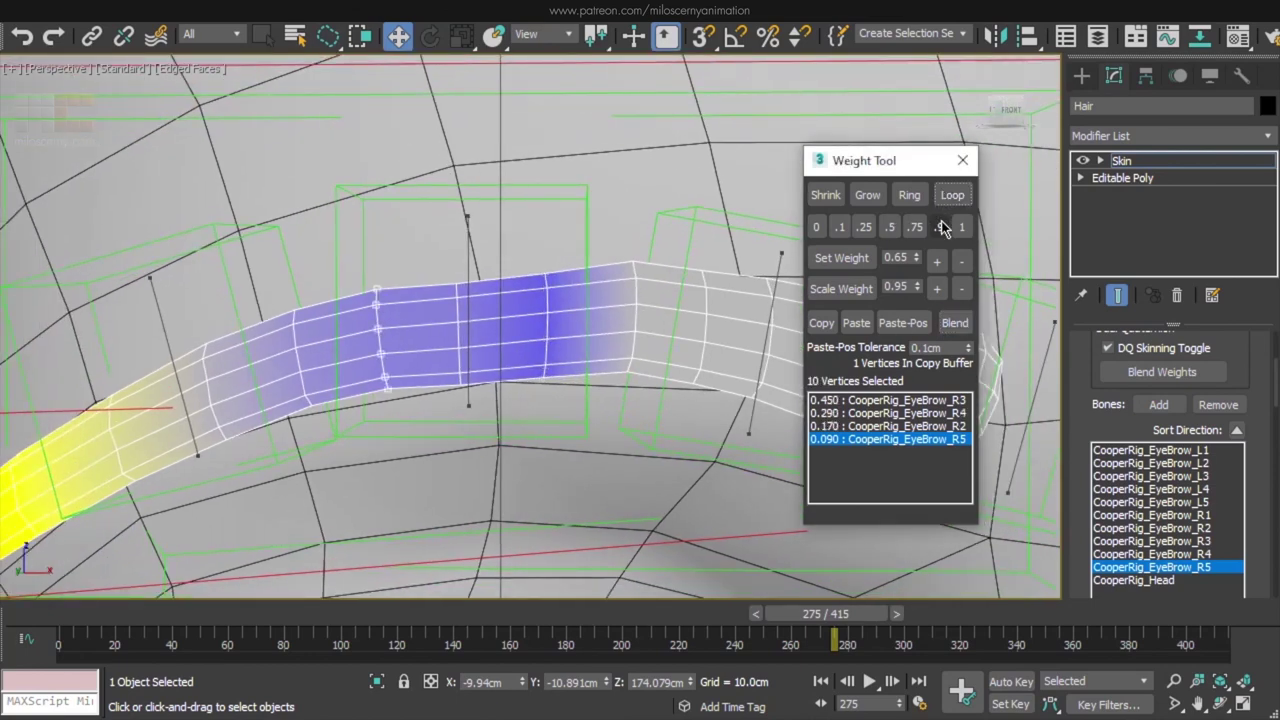
pyautogui.click(955, 322)
pyautogui.click(961, 289)
pyautogui.click(961, 261)
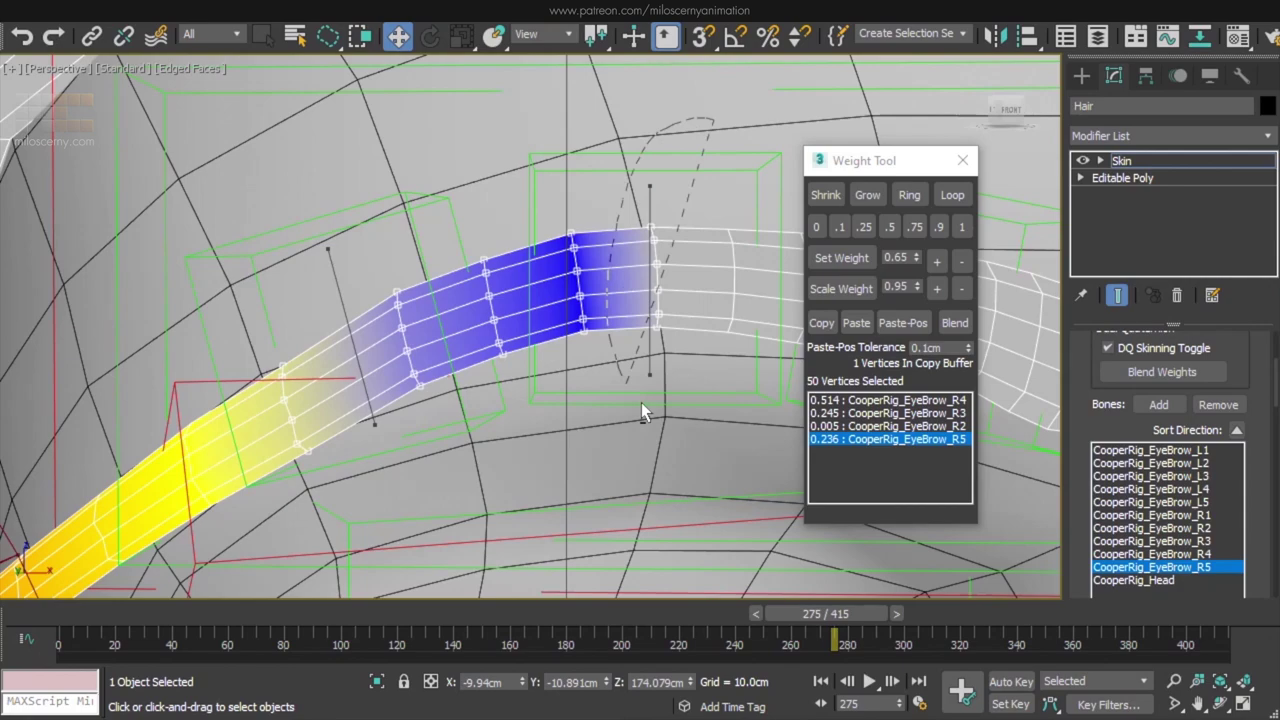
pyautogui.click(867, 195)
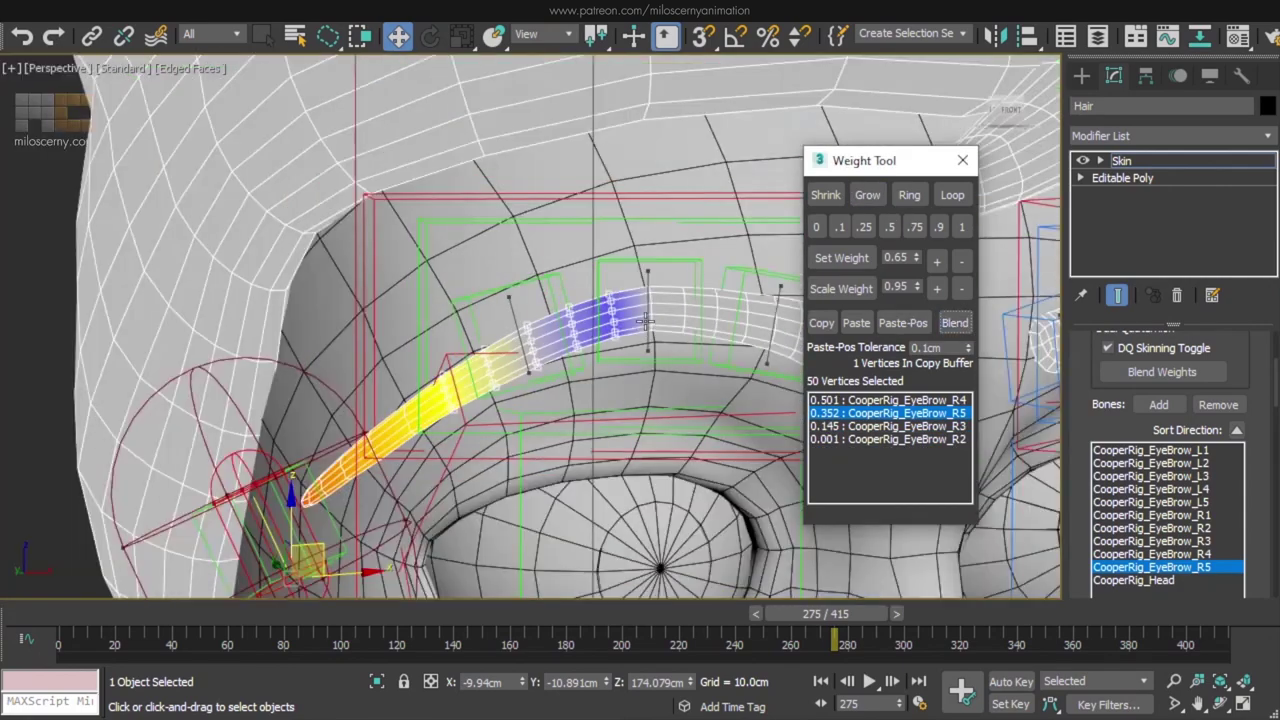
# - At frame 203, blend and scale down a slight CooperRig_EyeBrow_R1 weight on two loops between the EyeBrow_R3 and EyeBrow_R2 bones
pyautogui.moveTo(865, 614); pyautogui.dragTo(655, 628)
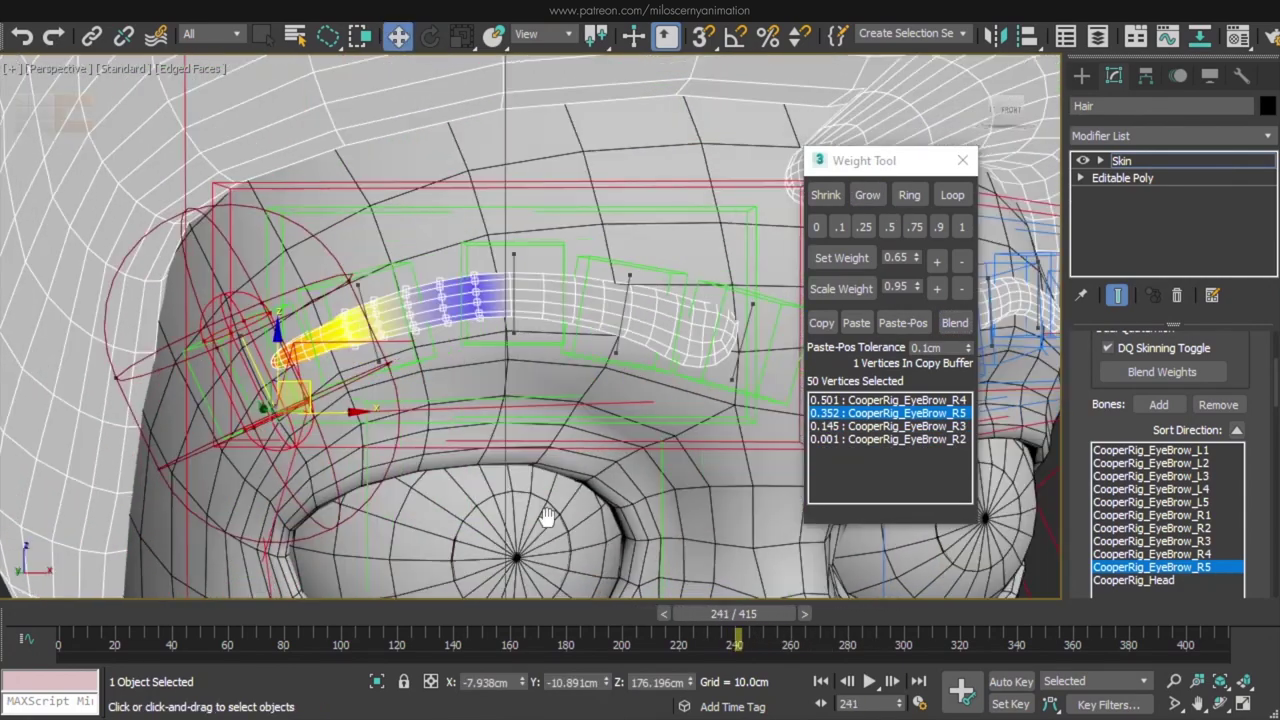
pyautogui.moveTo(660, 628); pyautogui.dragTo(634, 628)
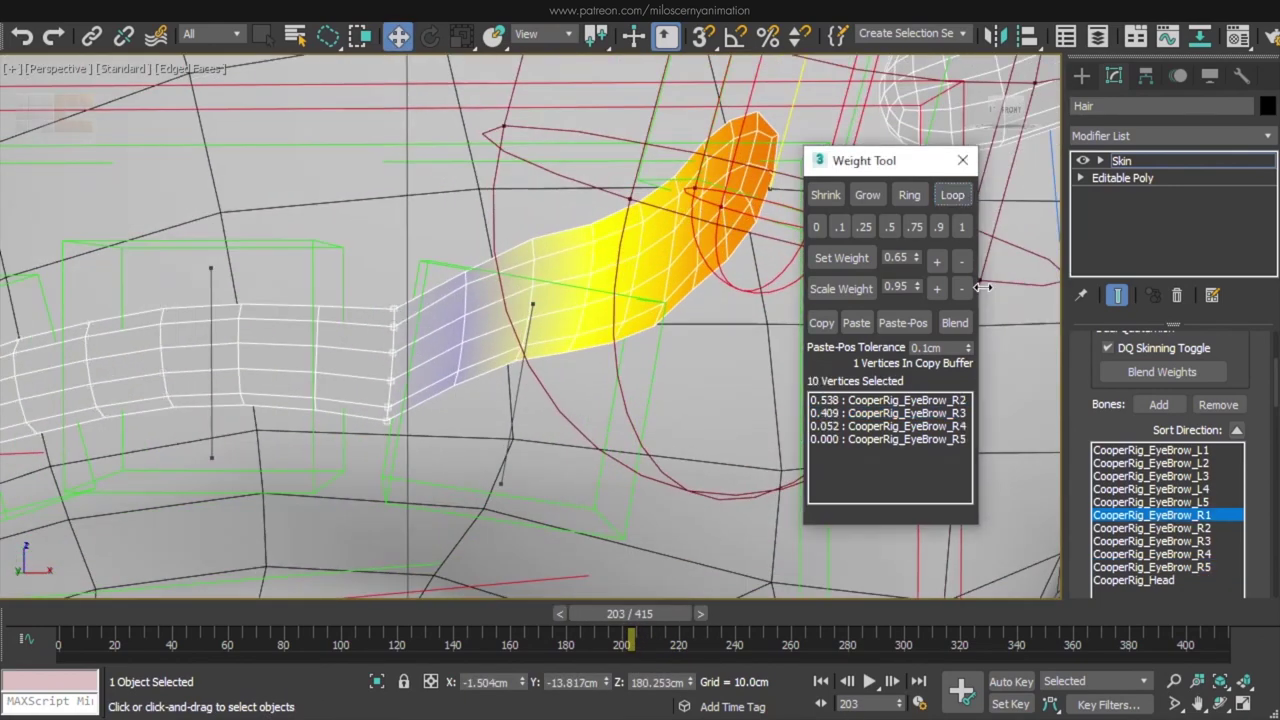
pyautogui.click(954, 323)
pyautogui.click(961, 290)
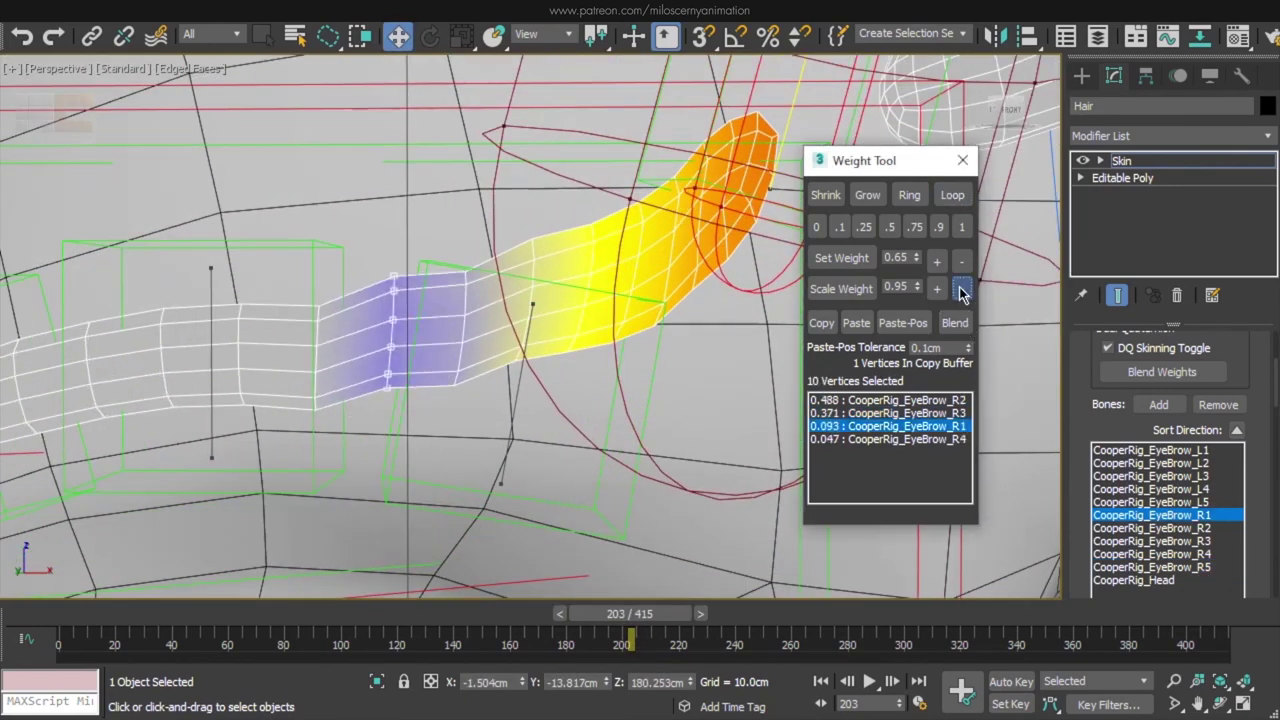
pyautogui.click(320, 317)
pyautogui.click(961, 289)
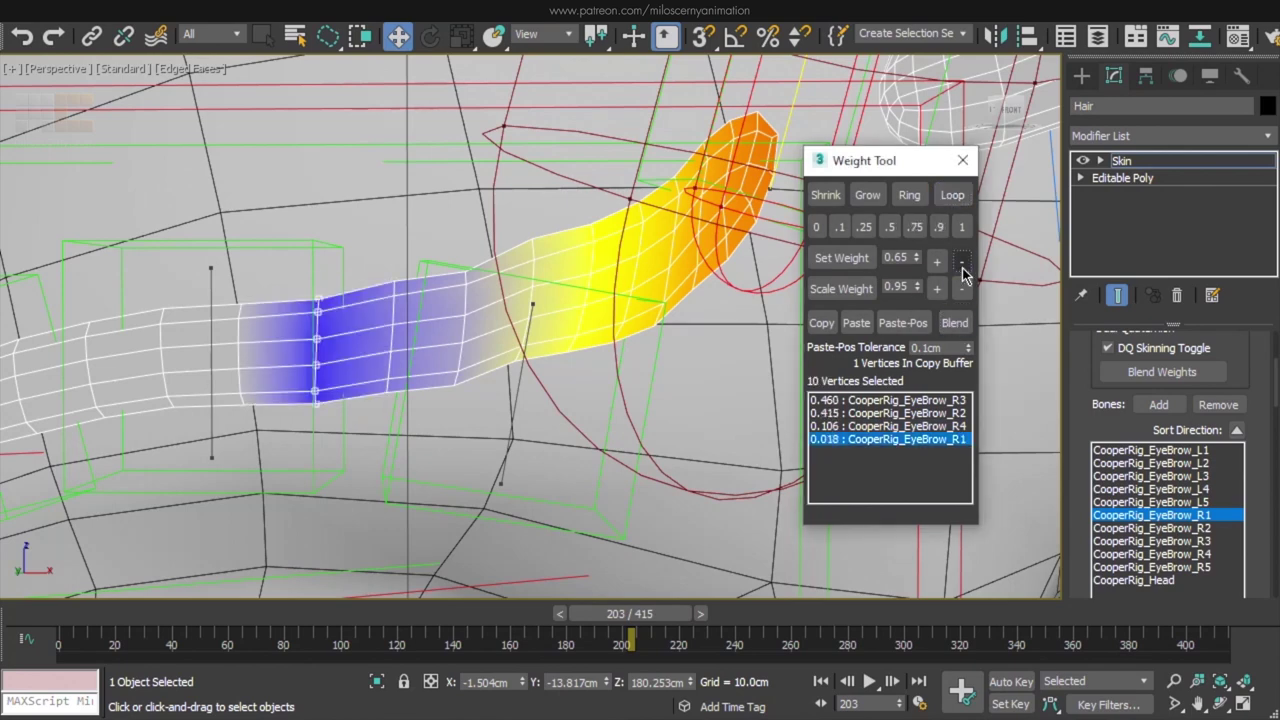
# - Grow the selection around the EyeBrow_R2 bone to four loops and blend their CooperRig_EyeBrow_R1 weight
pyautogui.click(867, 195)
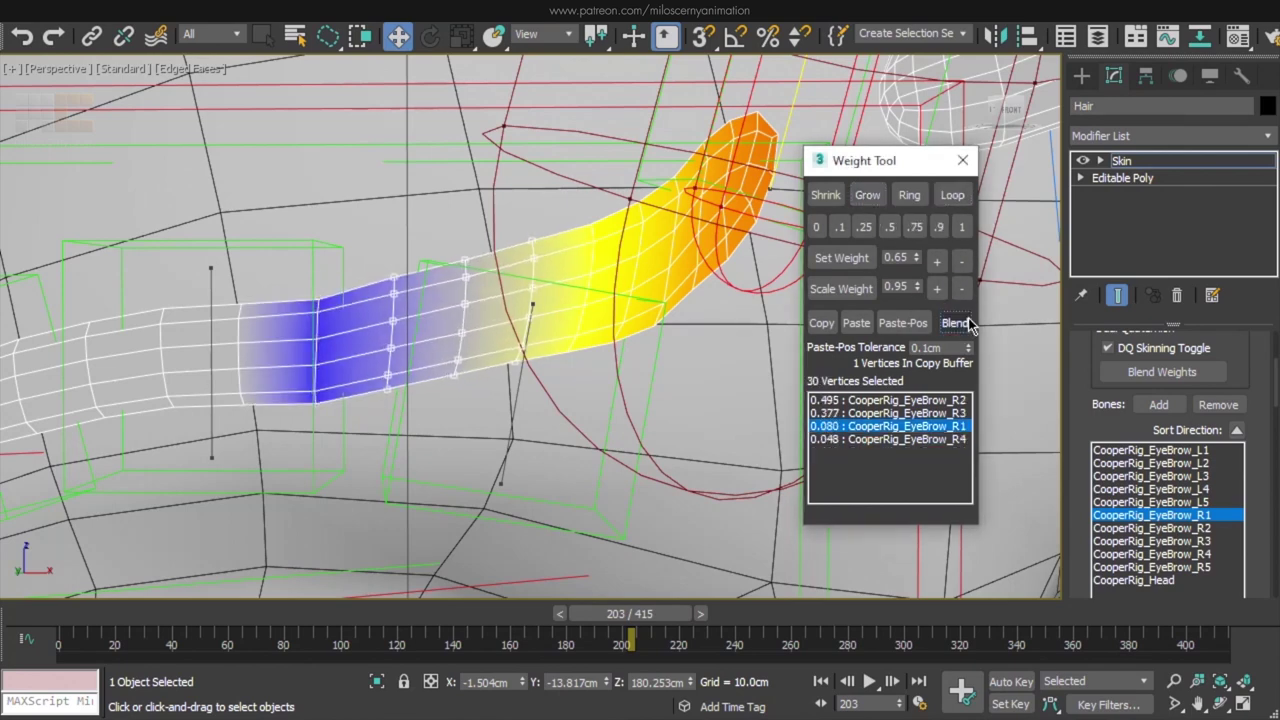
pyautogui.click(880, 201)
pyautogui.press('F3')
pyautogui.keyDown('alt'); pyautogui.moveTo(340, 309); pyautogui.dragTo(305, 412); pyautogui.keyUp('alt')
pyautogui.press('F3')
pyautogui.click(968, 328)
pyautogui.scroll(-3, 597, 383)
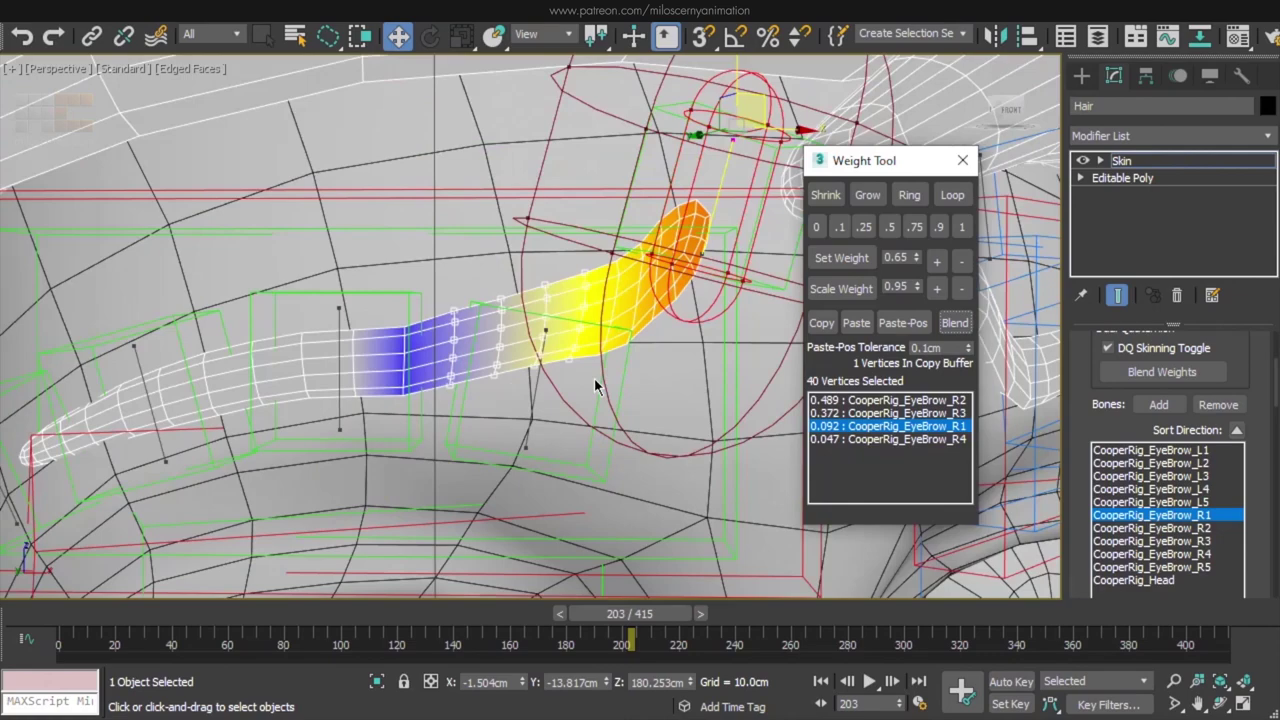
# - At frame 194, select the vertex loop beside the EyeBrow_R1 bone near the inner end and blend its weights twice
pyautogui.moveTo(672, 618); pyautogui.dragTo(648, 632)
pyautogui.press('w')
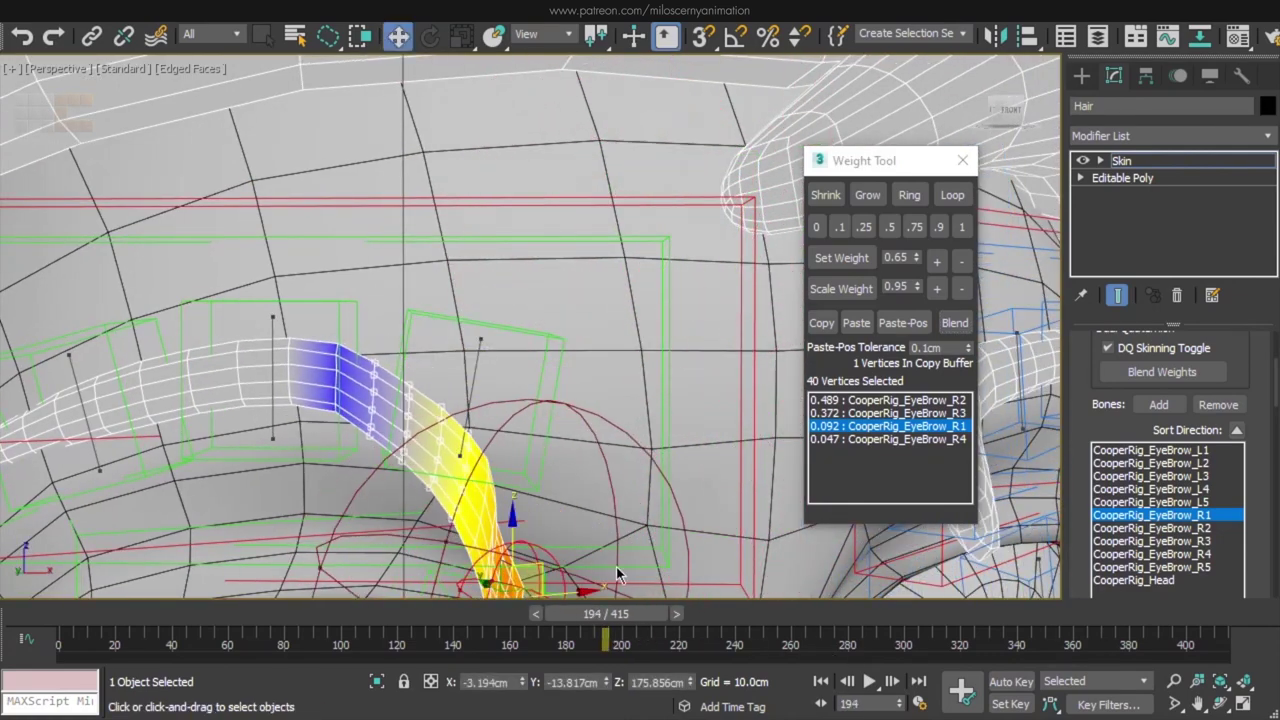
pyautogui.press('z')
pyautogui.click(424, 373)
pyautogui.click(952, 195)
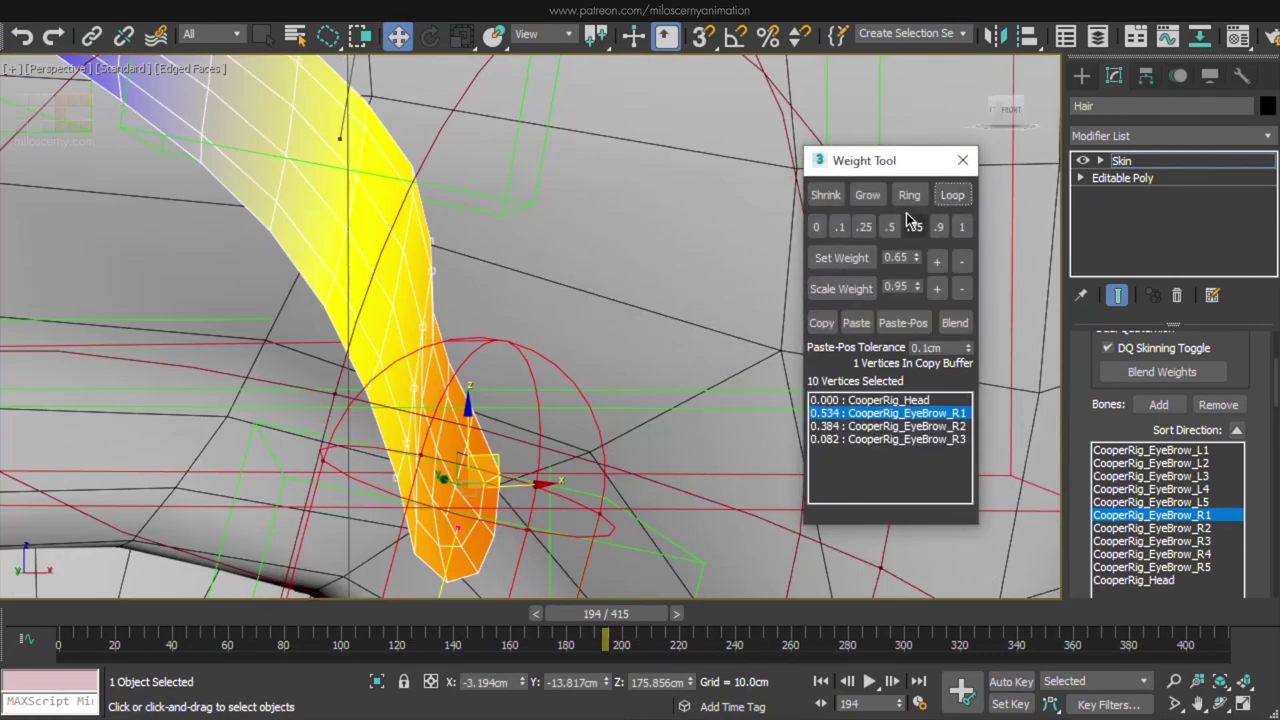
pyautogui.scroll(-4, 869, 203)
pyautogui.click(958, 324)
pyautogui.click(961, 325)
# - Examine the CooperRig_EyeBrow_R2 and CooperRig_EyeBrow_R3 influences on the eyebrow and return the animation to frame 0
pyautogui.moveTo(641, 617); pyautogui.dragTo(620, 617)
pyautogui.click(888, 426)
pyautogui.moveTo(670, 386); pyautogui.dragTo(672, 520, button='middle')
pyautogui.click(940, 439)
pyautogui.moveTo(625, 615); pyautogui.dragTo(60, 648)
pyautogui.scroll(-4, 511, 382)
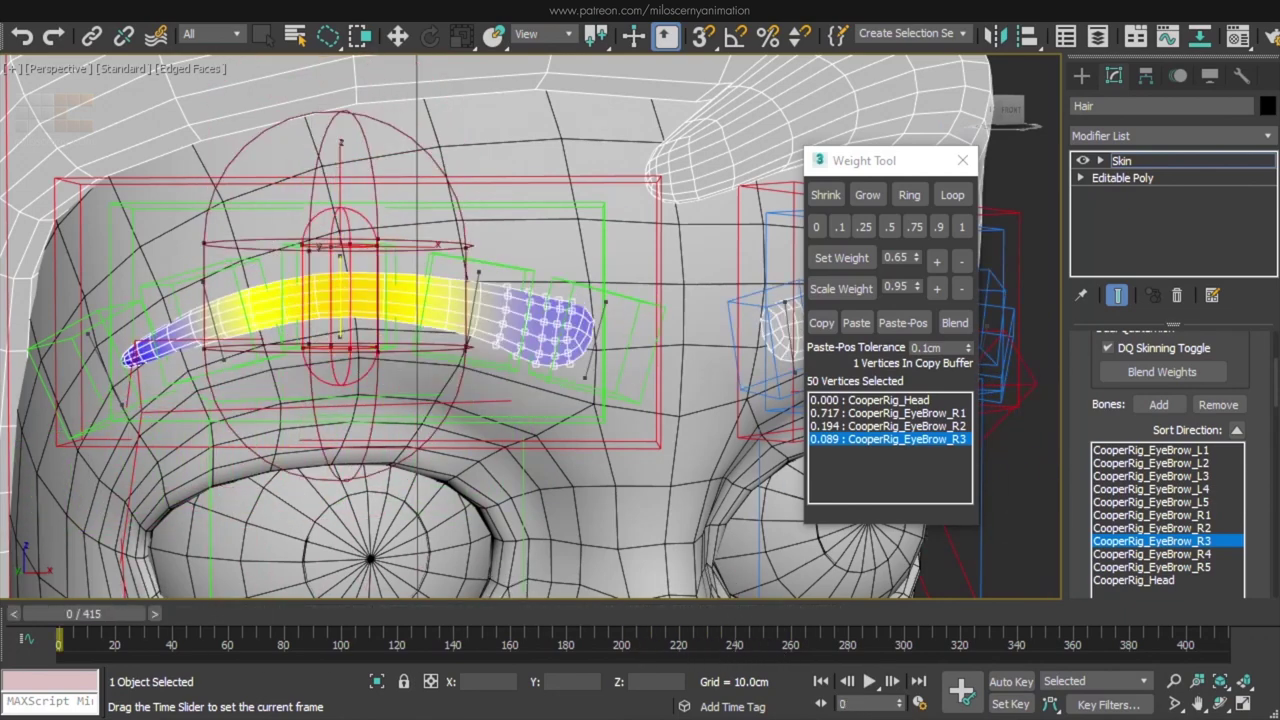
# - Close the Weight Tool and turn on Mirror Mode for the hair's Skin modifier
pyautogui.press('w')
pyautogui.click(966, 162)
pyautogui.scroll(-3, 699, 320)
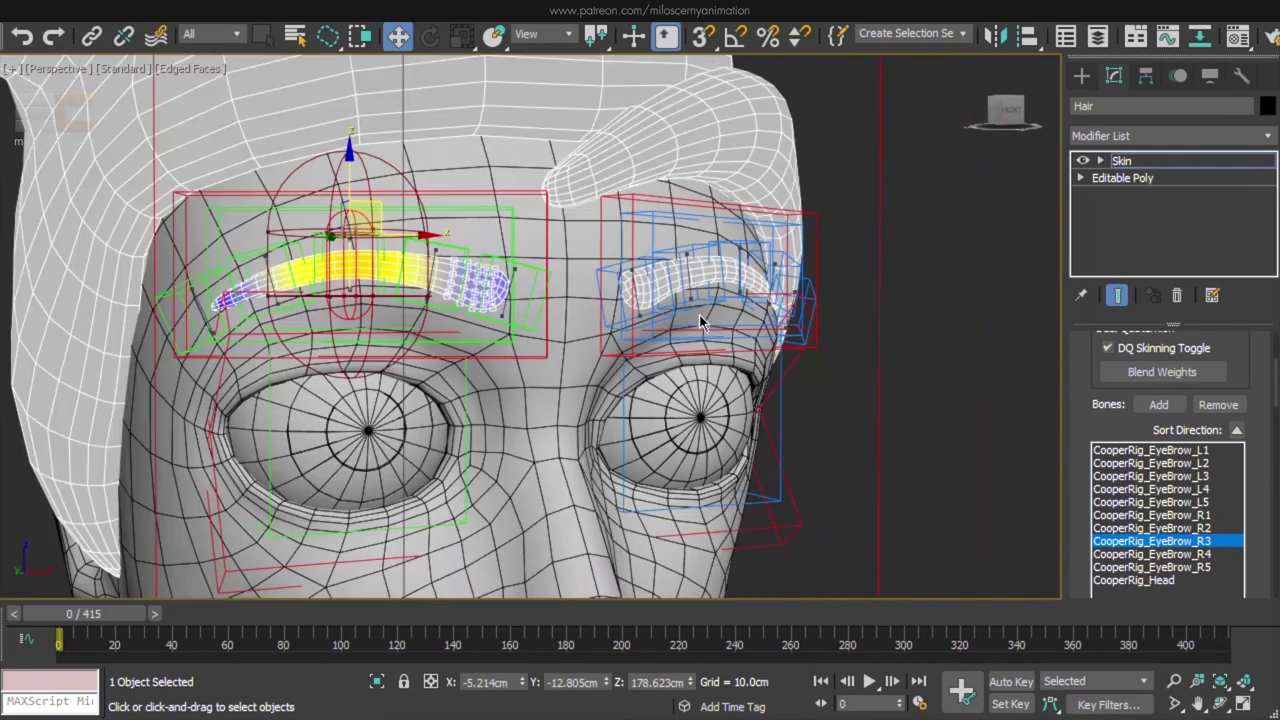
pyautogui.scroll(-10, 1076, 443)
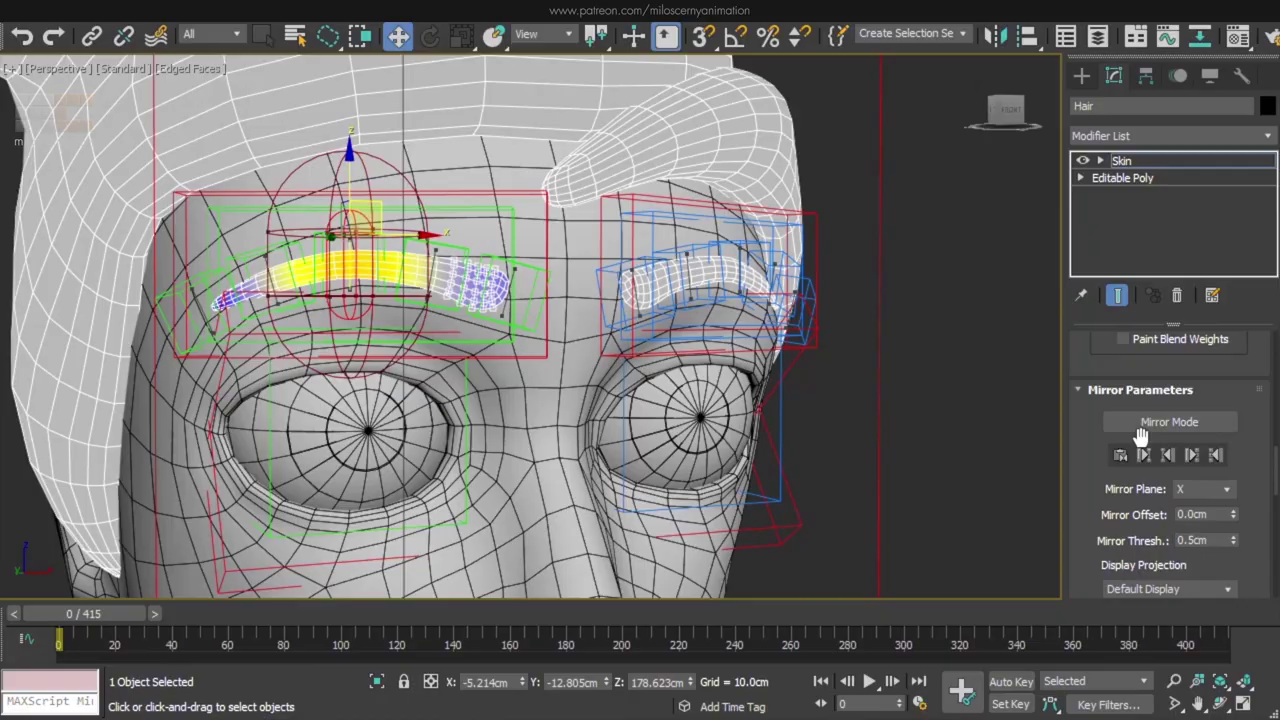
pyautogui.click(1146, 425)
pyautogui.keyDown('alt'); pyautogui.moveTo(834, 391); pyautogui.dragTo(682, 370, button='middle'); pyautogui.keyUp('alt')
pyautogui.moveTo(689, 266); pyautogui.dragTo(684, 490, button='middle')
pyautogui.scroll(-3, 684, 490)
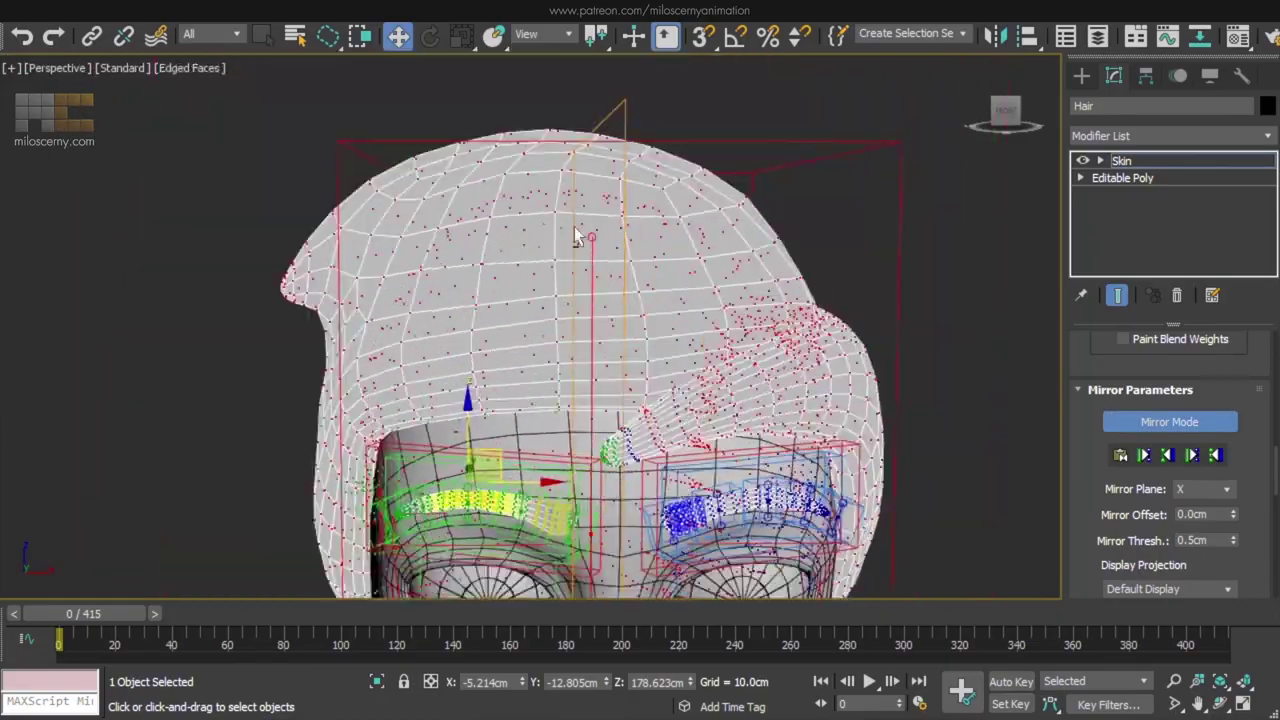
# - Paste the right eyebrow's weights onto the left eyebrow with Paste Green to Blue Verts and turn off Mirror Mode
pyautogui.keyDown('alt'); pyautogui.moveTo(575, 237); pyautogui.dragTo(393, 181, button='middle'); pyautogui.keyUp('alt')
pyautogui.keyDown('alt'); pyautogui.moveTo(318, 220); pyautogui.dragTo(545, 345, button='middle'); pyautogui.keyUp('alt')
pyautogui.moveTo(625, 380); pyautogui.dragTo(622, 227, button='middle')
pyautogui.scroll(5, 694, 386)
pyautogui.moveTo(596, 312); pyautogui.dragTo(678, 399, button='middle')
pyautogui.keyDown('alt'); pyautogui.moveTo(678, 399); pyautogui.dragTo(645, 386, button='middle'); pyautogui.keyUp('alt')
pyautogui.moveTo(708, 426); pyautogui.dragTo(690, 397, button='middle')
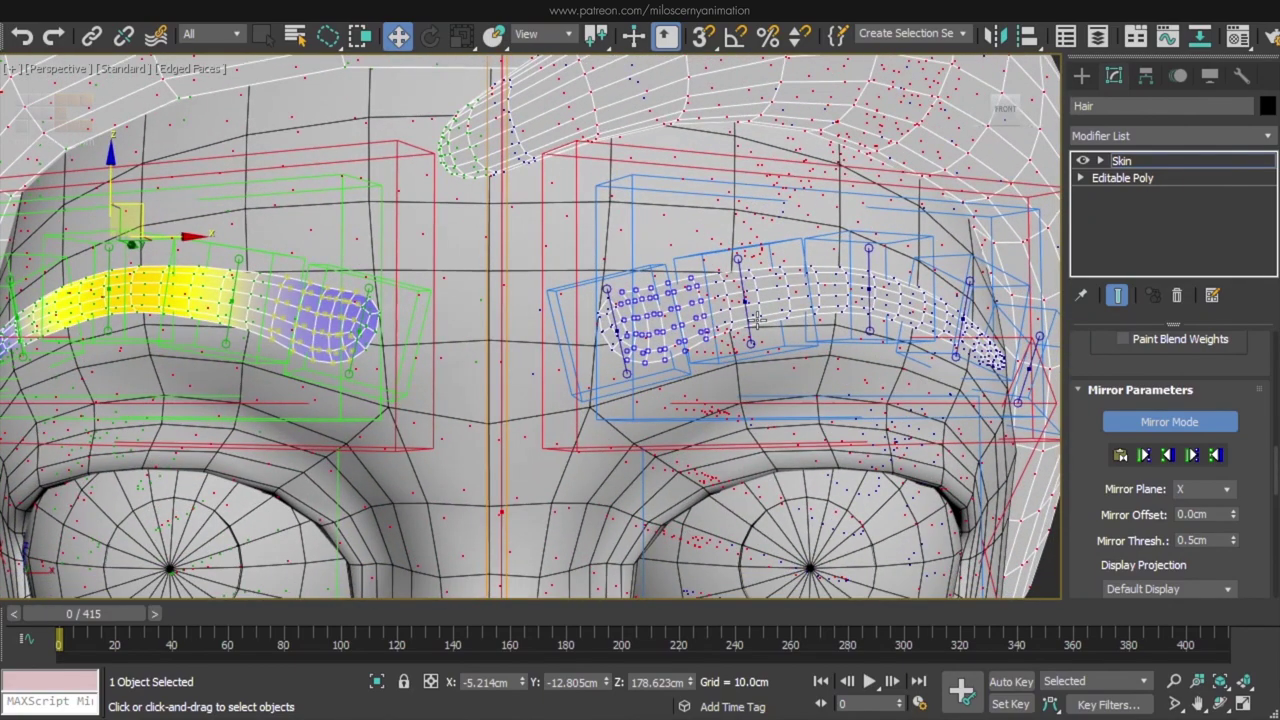
pyautogui.click(739, 282)
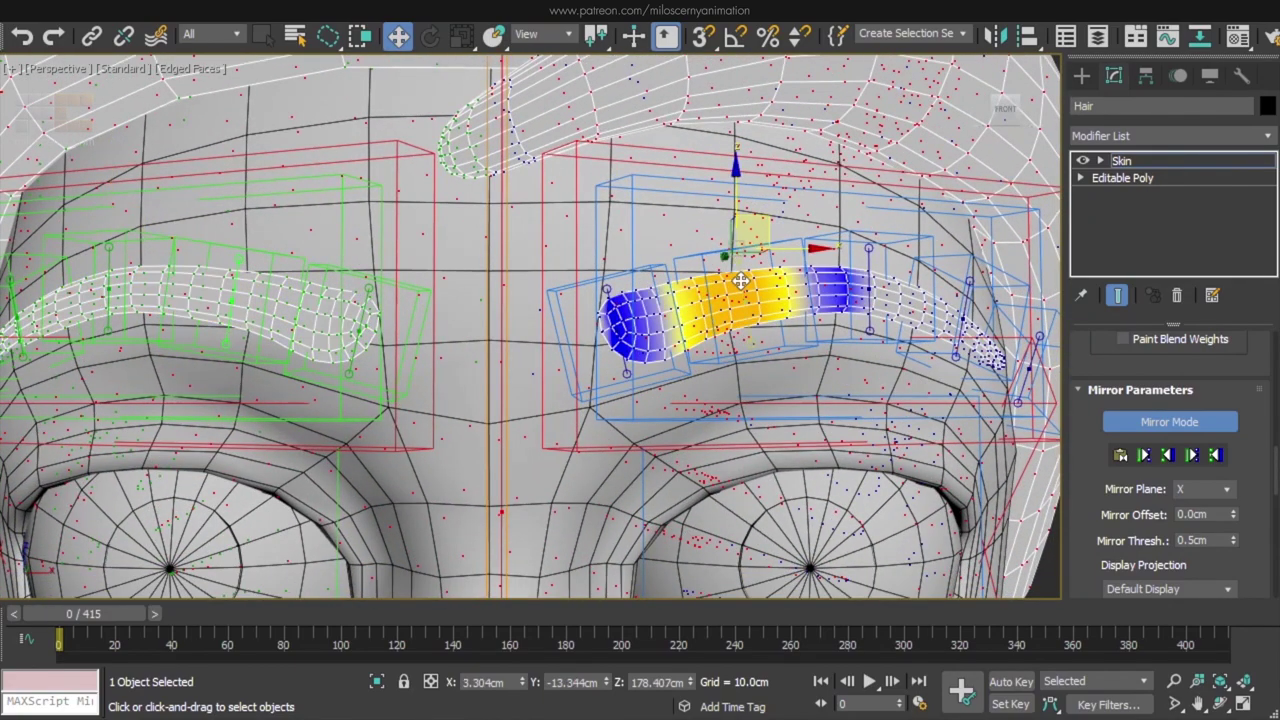
pyautogui.click(1192, 457)
pyautogui.moveTo(830, 390); pyautogui.dragTo(784, 376, button='middle')
pyautogui.click(1136, 430)
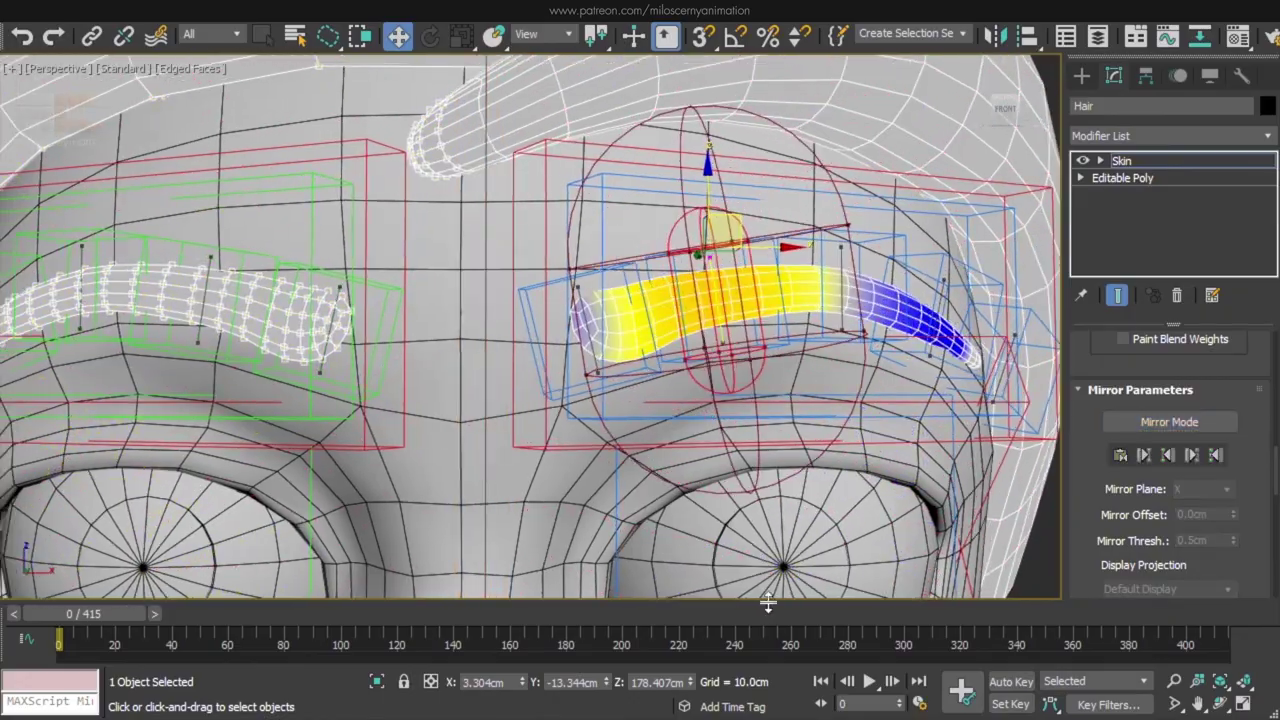
# - Scrub the animation to check the mirrored eyebrow, exit envelope editing and return to frame 0
pyautogui.moveTo(768, 604); pyautogui.dragTo(889, 643)
pyautogui.click(1150, 165)
pyautogui.scroll(-5, 680, 400)
pyautogui.moveTo(680, 410); pyautogui.dragTo(666, 357, button='middle')
pyautogui.scroll(-5, 690, 365)
pyautogui.moveTo(736, 616); pyautogui.dragTo(40, 618)
pyautogui.moveTo(670, 469); pyautogui.dragTo(666, 467, button='middle')
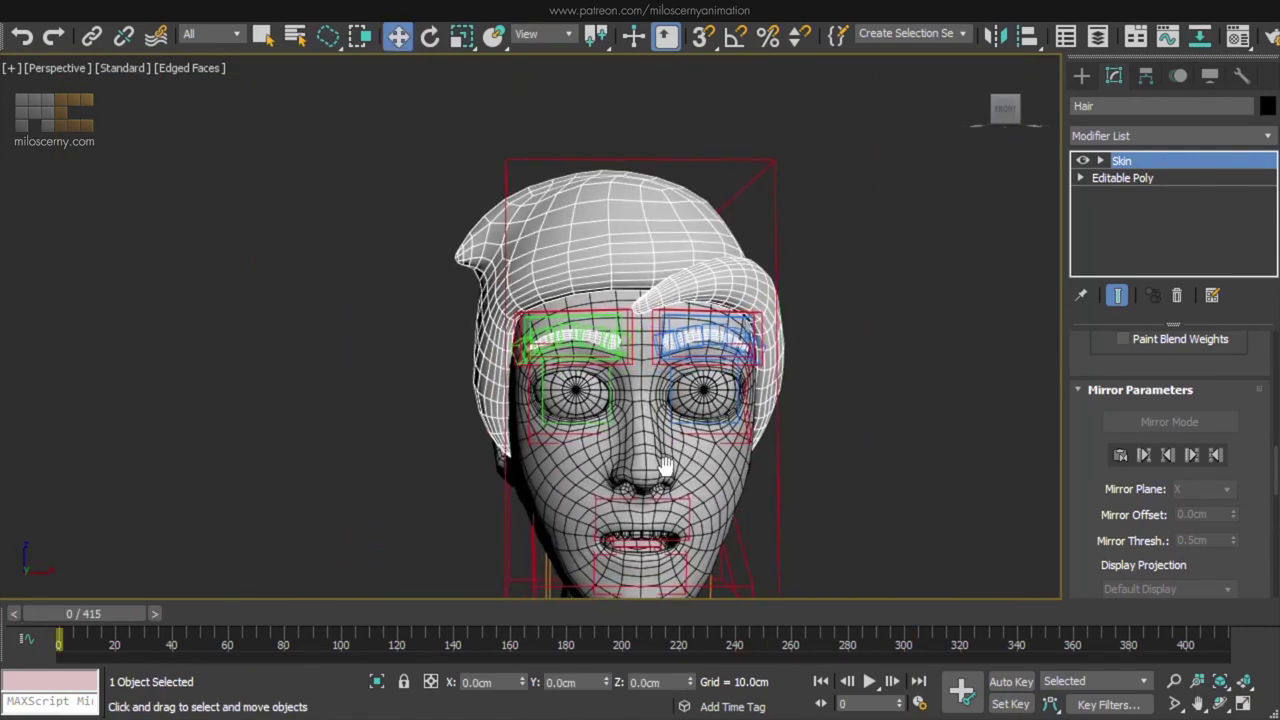
# - Deselect the hair mesh, open the Material Editor and assign the Hair material to the hair
pyautogui.scroll(-5, 665, 467)
pyautogui.click(720, 343)
pyautogui.press('m')
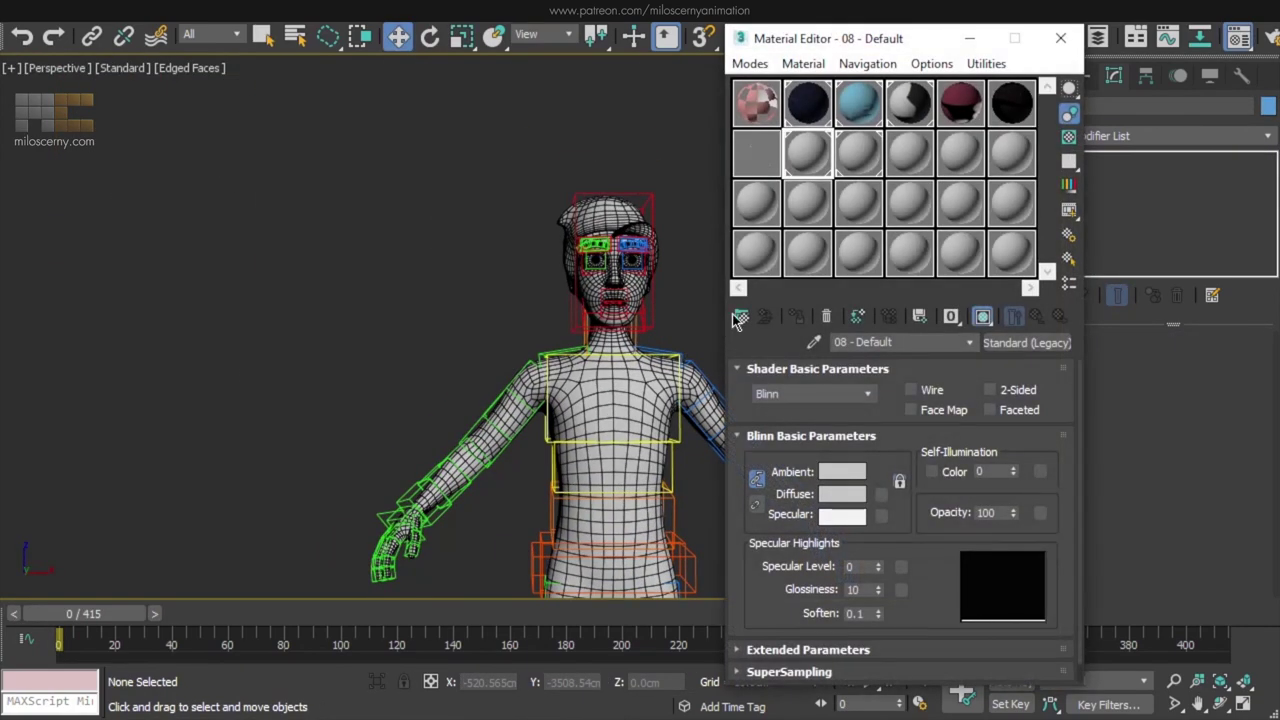
pyautogui.click(1008, 97)
pyautogui.click(633, 292)
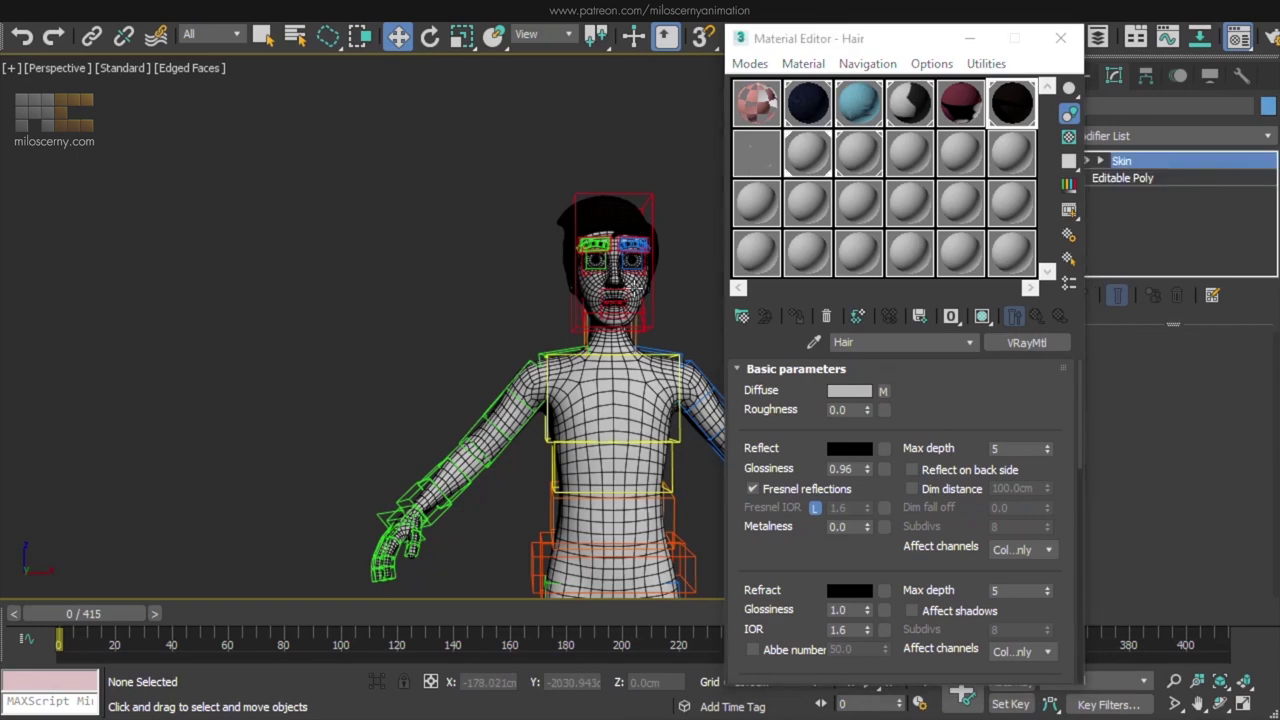
# - Assign the skin material to the body and the remaining materials to the eyes, teeth and tongue, then close the Material Editor
pyautogui.moveTo(612, 388); pyautogui.dragTo(608, 376)
pyautogui.click(611, 301)
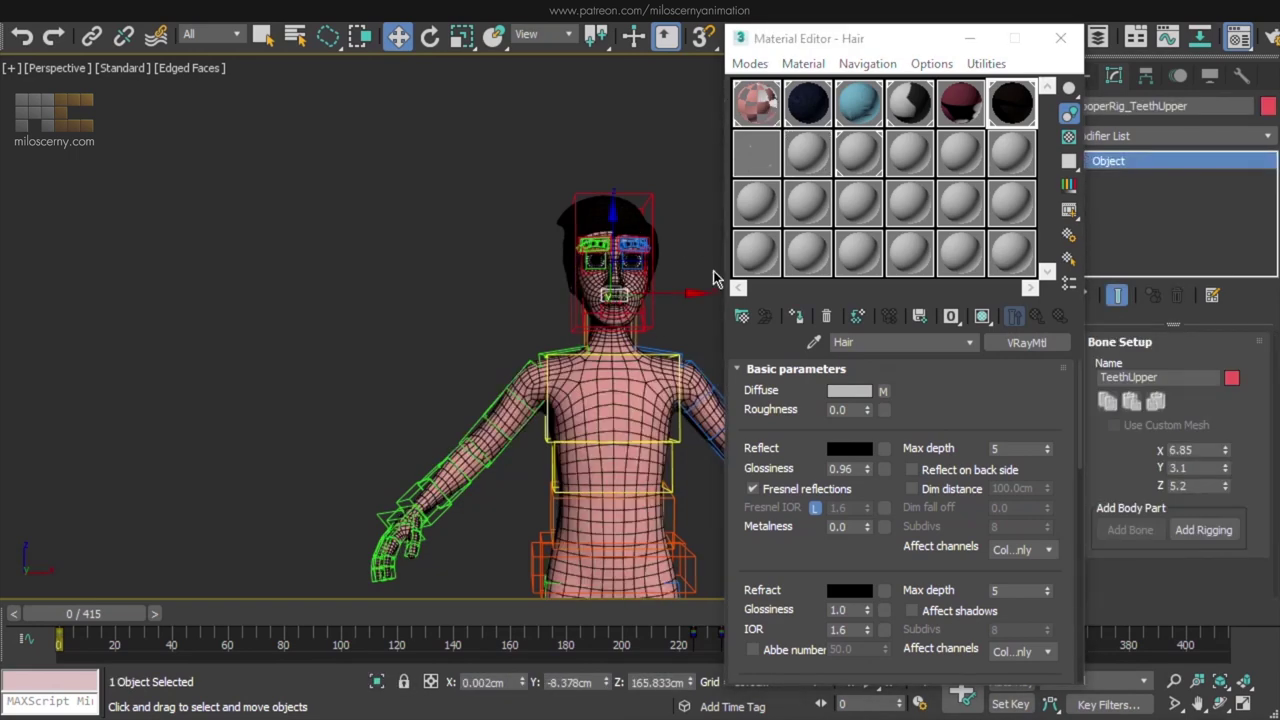
pyautogui.scroll(6, 632, 303)
pyautogui.click(547, 270)
pyautogui.click(550, 272)
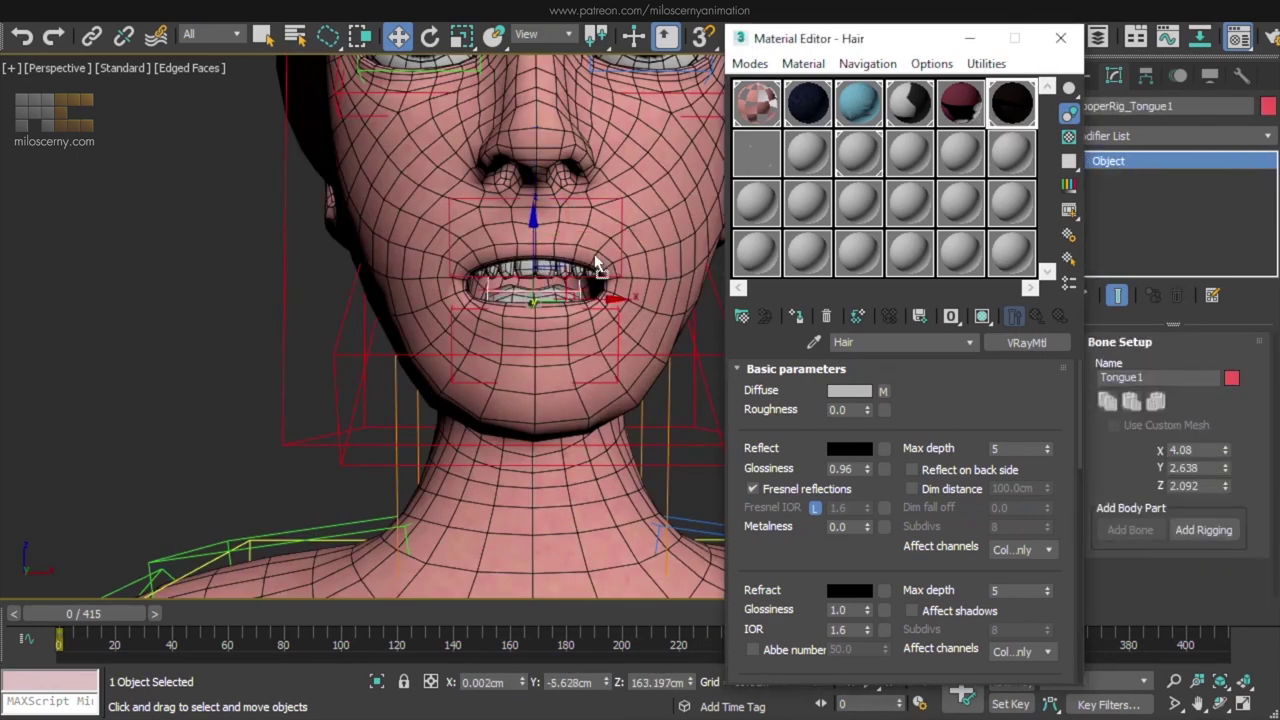
pyautogui.scroll(-6, 550, 266)
pyautogui.click(673, 281)
pyautogui.click(1060, 38)
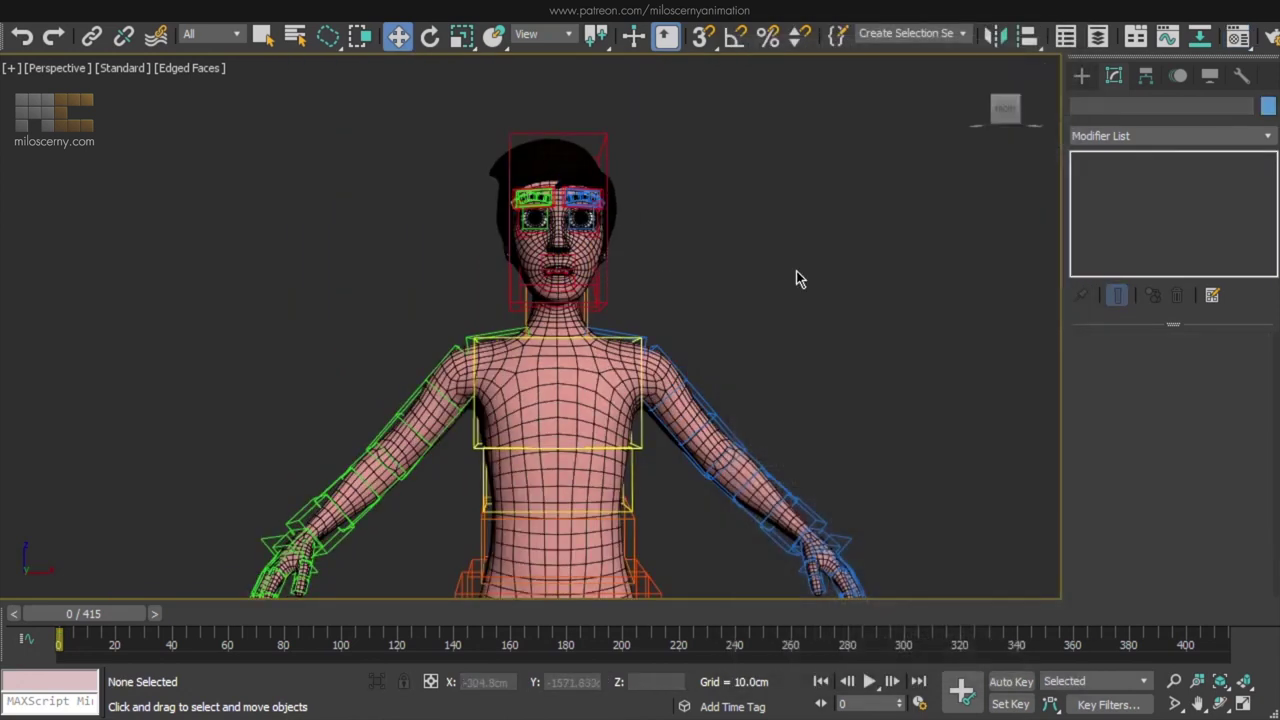
# - Scrub the animation to frame 310 to review how the face and both eyebrows deform
pyautogui.scroll(-4, 742, 306)
pyautogui.keyDown('alt'); pyautogui.moveTo(742, 308); pyautogui.dragTo(745, 273, button='middle'); pyautogui.keyUp('alt')
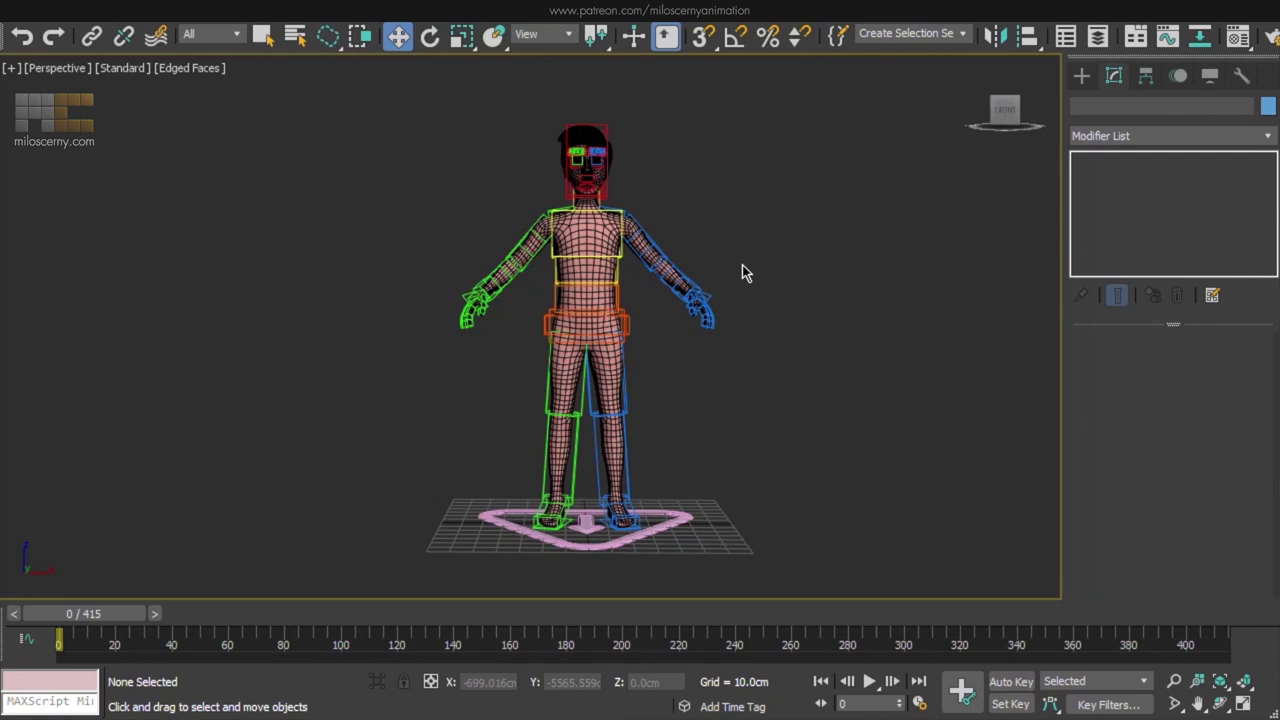
pyautogui.scroll(10, 586, 130)
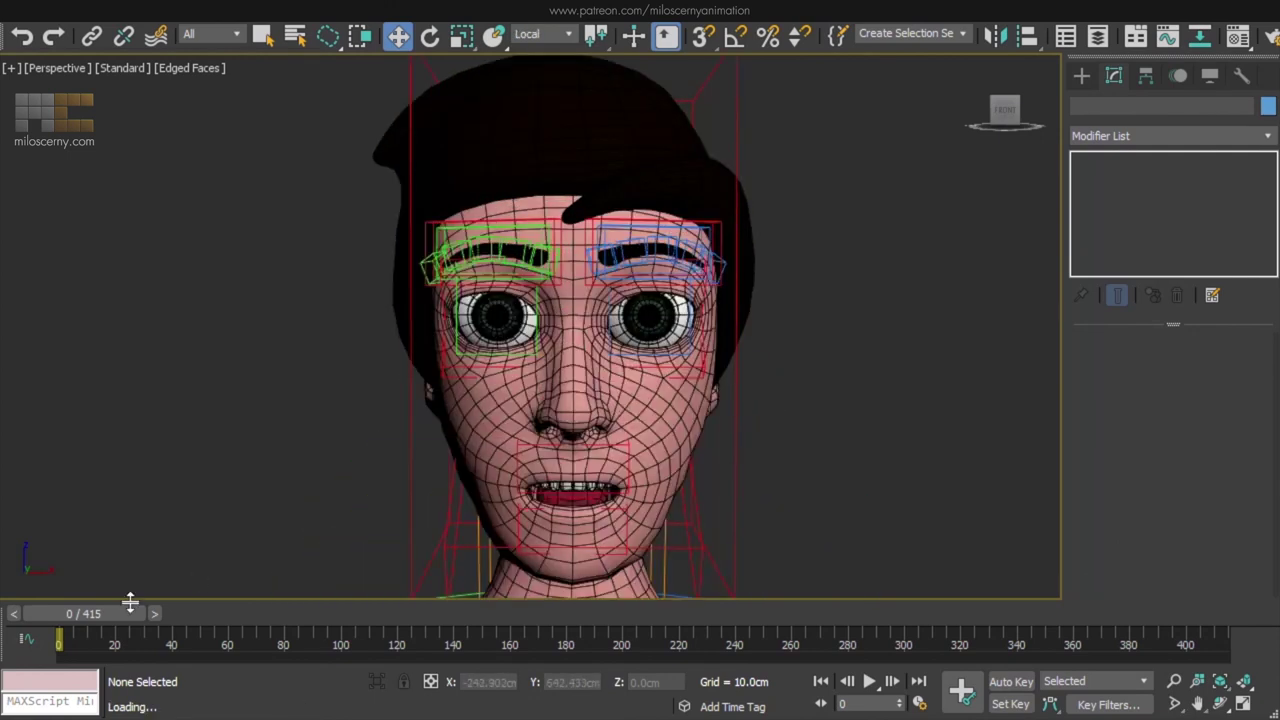
pyautogui.moveTo(130, 600); pyautogui.dragTo(966, 662)
pyautogui.scroll(5, 607, 304)
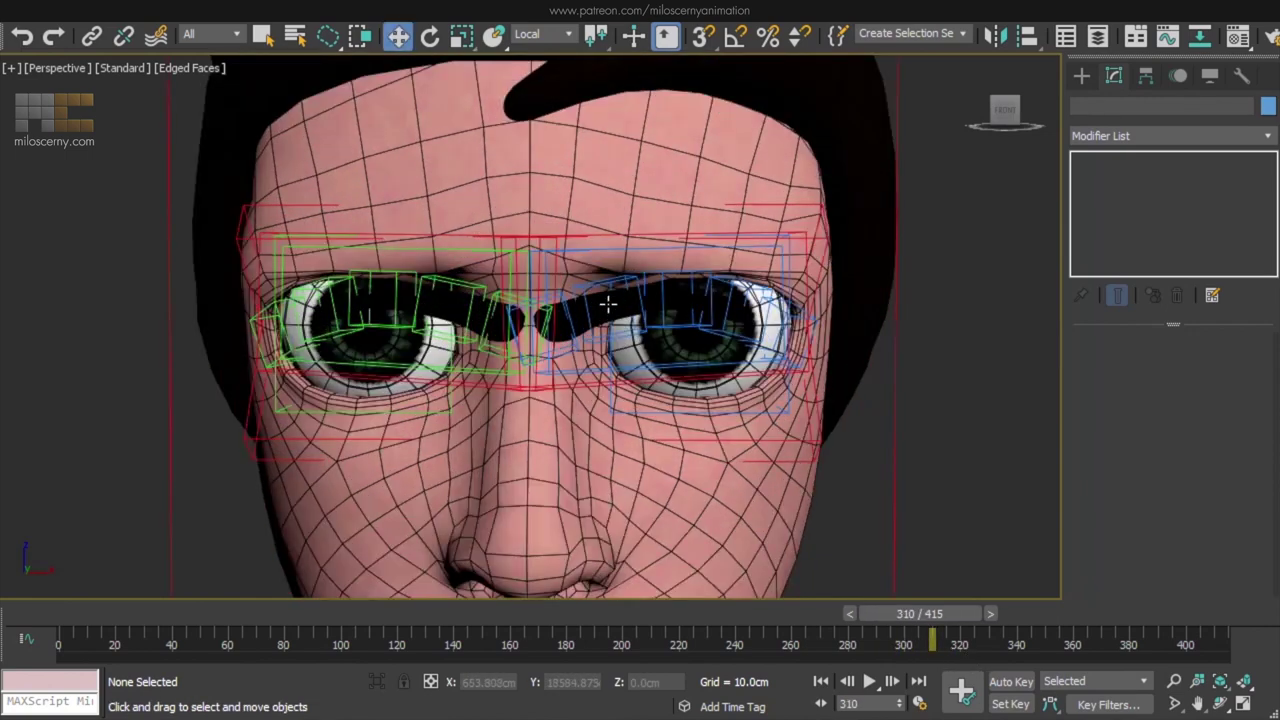
# - At frame 310, turn on Auto Key and raise the CooperRig_EyeBrow_R control above the eye, to about -2.7 cm in local Y
pyautogui.moveTo(440, 300); pyautogui.dragTo(543, 280, button='middle')
pyautogui.moveTo(700, 255); pyautogui.dragTo(530, 275, button='middle')
pyautogui.click(757, 309)
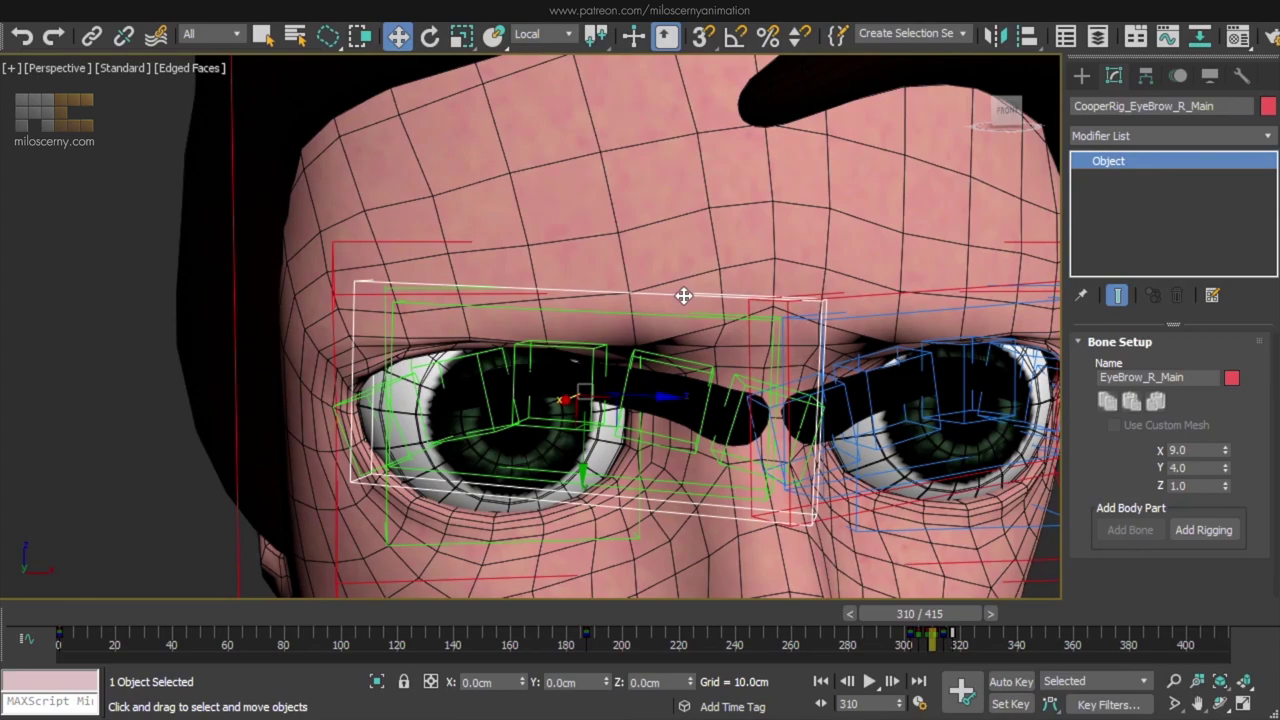
pyautogui.keyDown('alt'); pyautogui.moveTo(686, 294); pyautogui.dragTo(440, 341, button='middle'); pyautogui.keyUp('alt')
pyautogui.click(463, 265)
pyautogui.keyDown('alt'); pyautogui.moveTo(463, 265); pyautogui.dragTo(690, 330, button='middle'); pyautogui.keyUp('alt')
pyautogui.click(1010, 682)
pyautogui.moveTo(473, 408); pyautogui.dragTo(437, 263)
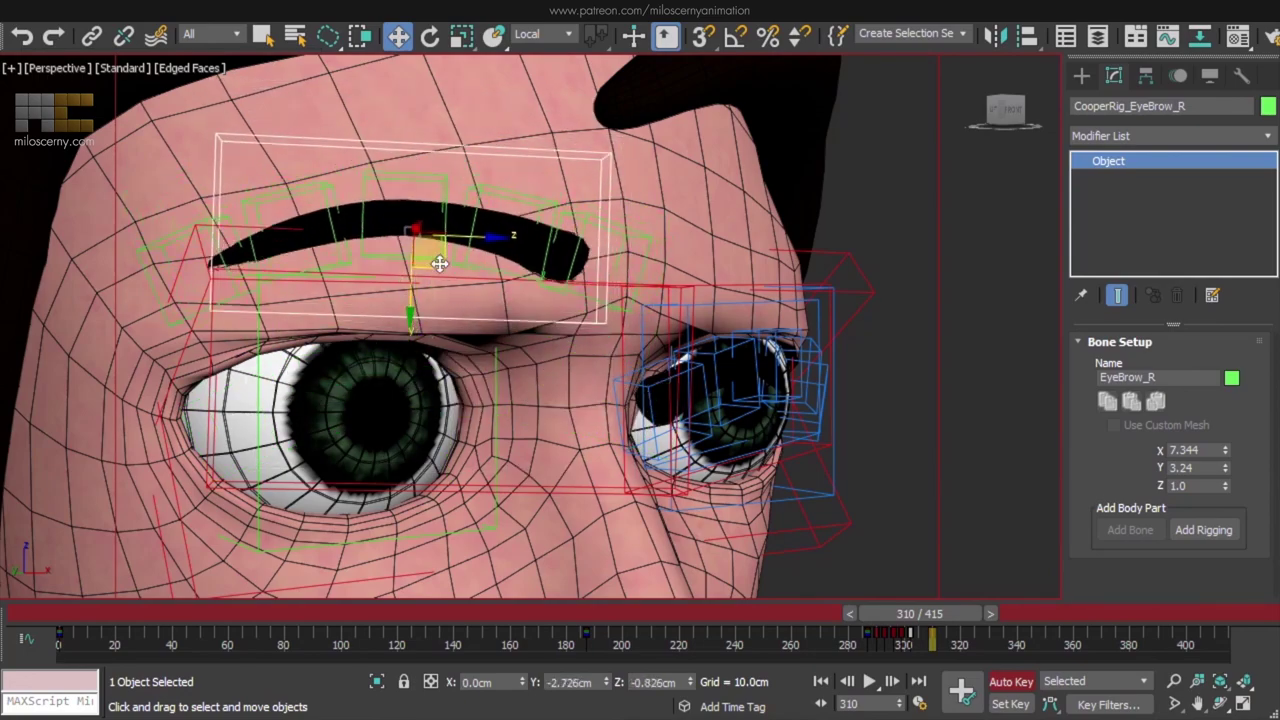
# - Try lowering the middle controls of the right eyebrow and shifting the inner and outer ones to test the brow's deformation
pyautogui.moveTo(437, 263)
pyautogui.keyDown('alt'); pyautogui.mouseDown(button='middle')
pyautogui.moveTo(545, 288)
pyautogui.moveTo(428, 263)
pyautogui.mouseUp(button='middle'); pyautogui.keyUp('alt')
pyautogui.click(511, 258)
pyautogui.keyDown('ctrl'); pyautogui.click(408, 248); pyautogui.keyUp('ctrl')
pyautogui.moveTo(492, 288); pyautogui.dragTo(487, 327)
pyautogui.click(508, 302)
pyautogui.moveTo(513, 314); pyautogui.dragTo(517, 294)
pyautogui.click(335, 244)
pyautogui.moveTo(335, 244); pyautogui.dragTo(339, 289)
# - Try moving the CooperRig_EyeBrow_R5 control slightly outward and raising CooperRig_EyeBrow_R1 at the inner end of the brow
pyautogui.click(238, 264)
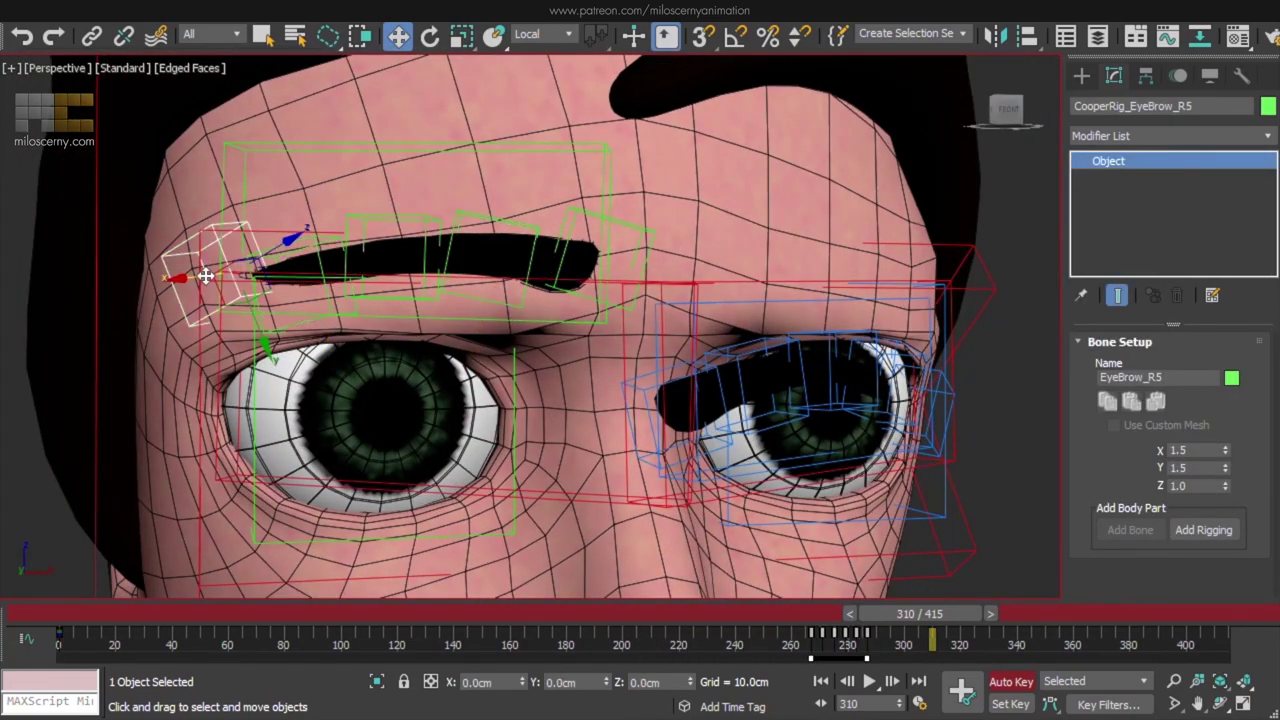
pyautogui.moveTo(205, 276); pyautogui.dragTo(193, 279)
pyautogui.scroll(-4, 405, 237)
pyautogui.scroll(4, 439, 236)
pyautogui.click(535, 256)
pyautogui.moveTo(550, 278); pyautogui.dragTo(562, 246)
pyautogui.scroll(-4, 562, 246)
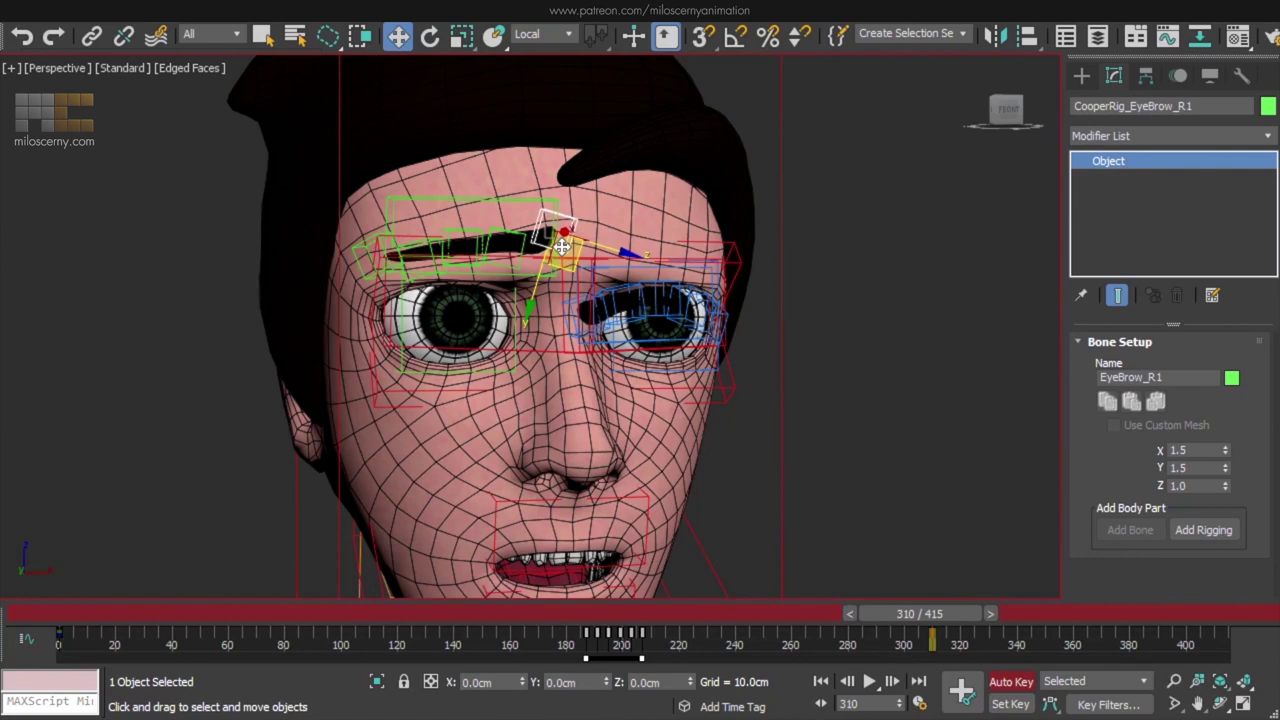
# - Undo the test moves of the individual right eyebrow controls
pyautogui.hotkey('ctrl', 'z')
pyautogui.hotkey('ctrl', 'z')
pyautogui.hotkey('ctrl', 'z')
pyautogui.hotkey('ctrl', 'z')
pyautogui.hotkey('ctrl', 'z')
pyautogui.hotkey('ctrl', 'z')
pyautogui.hotkey('ctrl', 'z')
pyautogui.hotkey('ctrl', 'z')
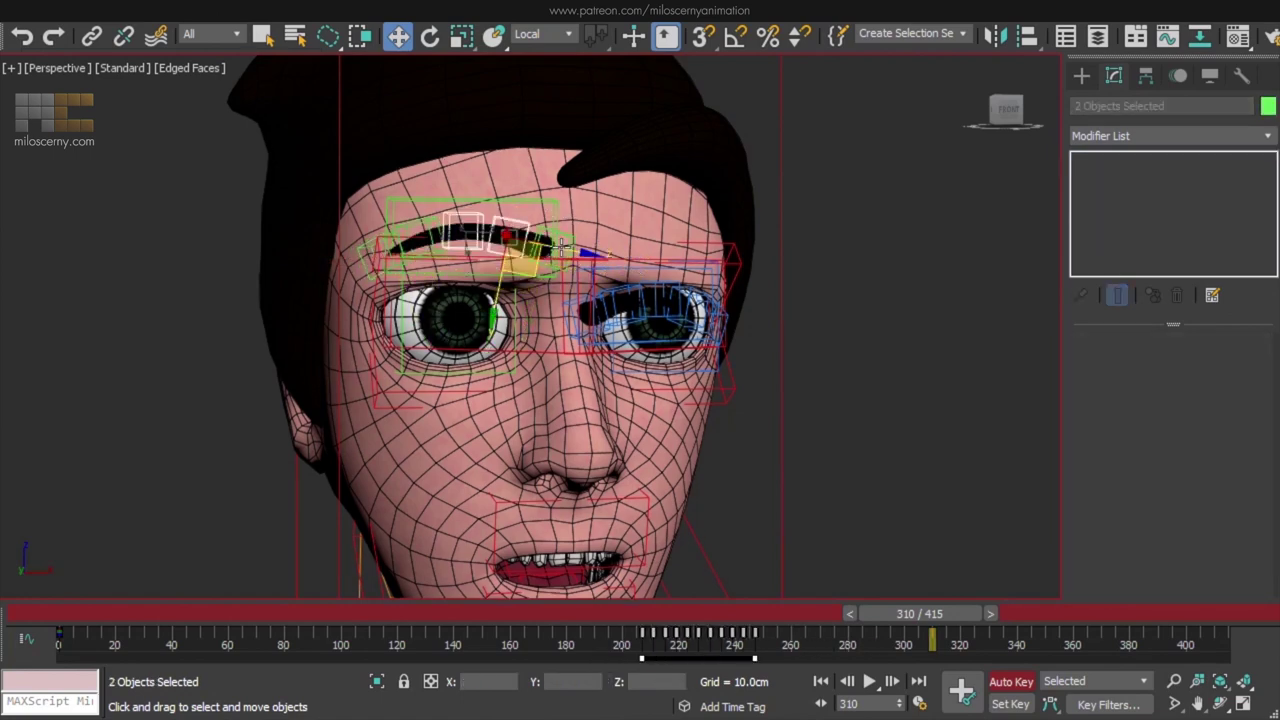
# - Move the animation to frame 349 and select the Body mesh at the waist and hips
pyautogui.scroll(-3, 562, 247)
pyautogui.moveTo(650, 335); pyautogui.dragTo(573, 280, button='middle')
pyautogui.moveTo(942, 613); pyautogui.dragTo(944, 622)
pyautogui.scroll(-2, 735, 470)
pyautogui.moveTo(735, 470); pyautogui.dragTo(758, 288, button='middle')
pyautogui.scroll(-5, 758, 287)
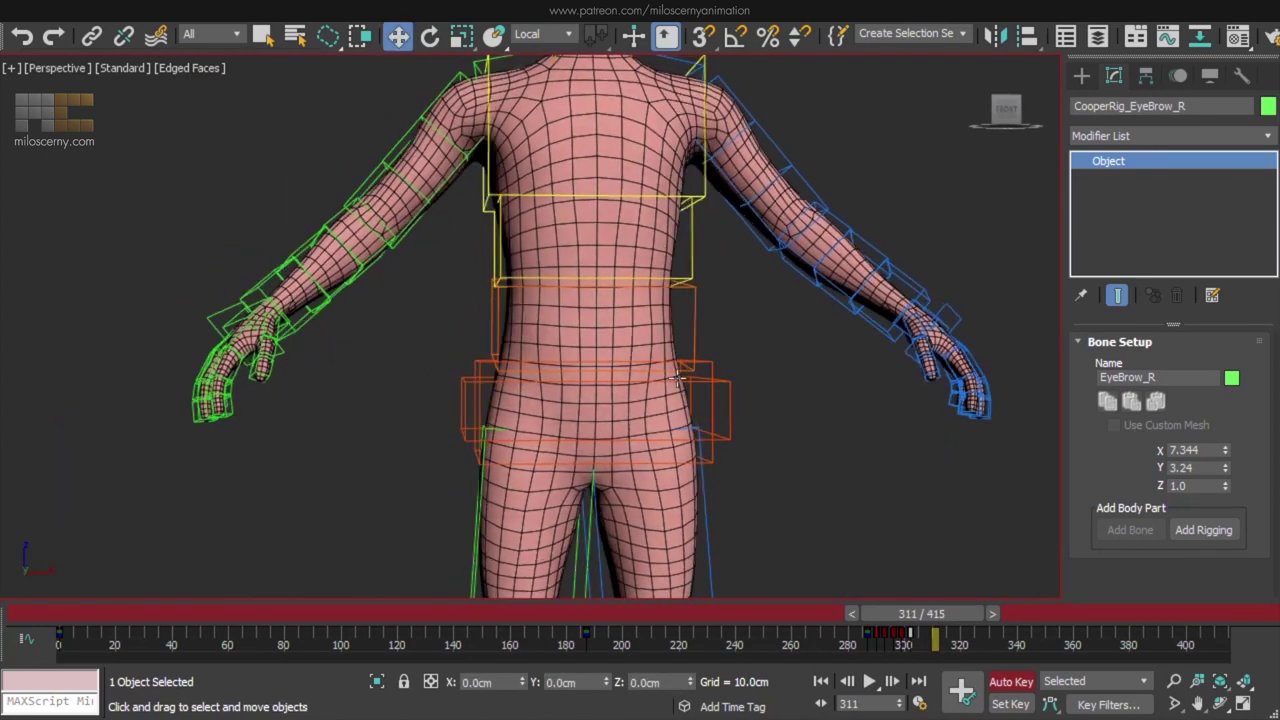
pyautogui.moveTo(921, 613); pyautogui.dragTo(1020, 614)
pyautogui.press('w')
pyautogui.scroll(6, 600, 398)
pyautogui.click(686, 409)
pyautogui.scroll(-1, 621, 368)
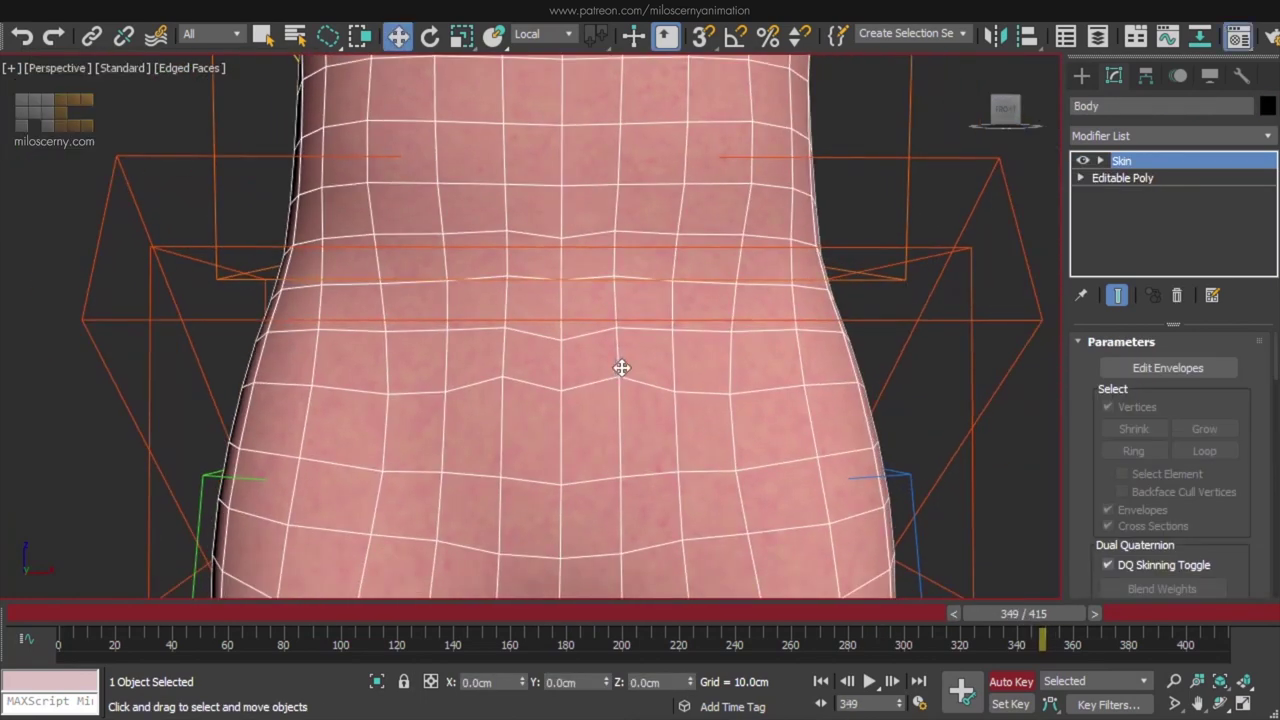
# - Enter envelope editing in the body's Skin modifier, pick a lower-belly vertex and open the Weight Tool
pyautogui.press('m')
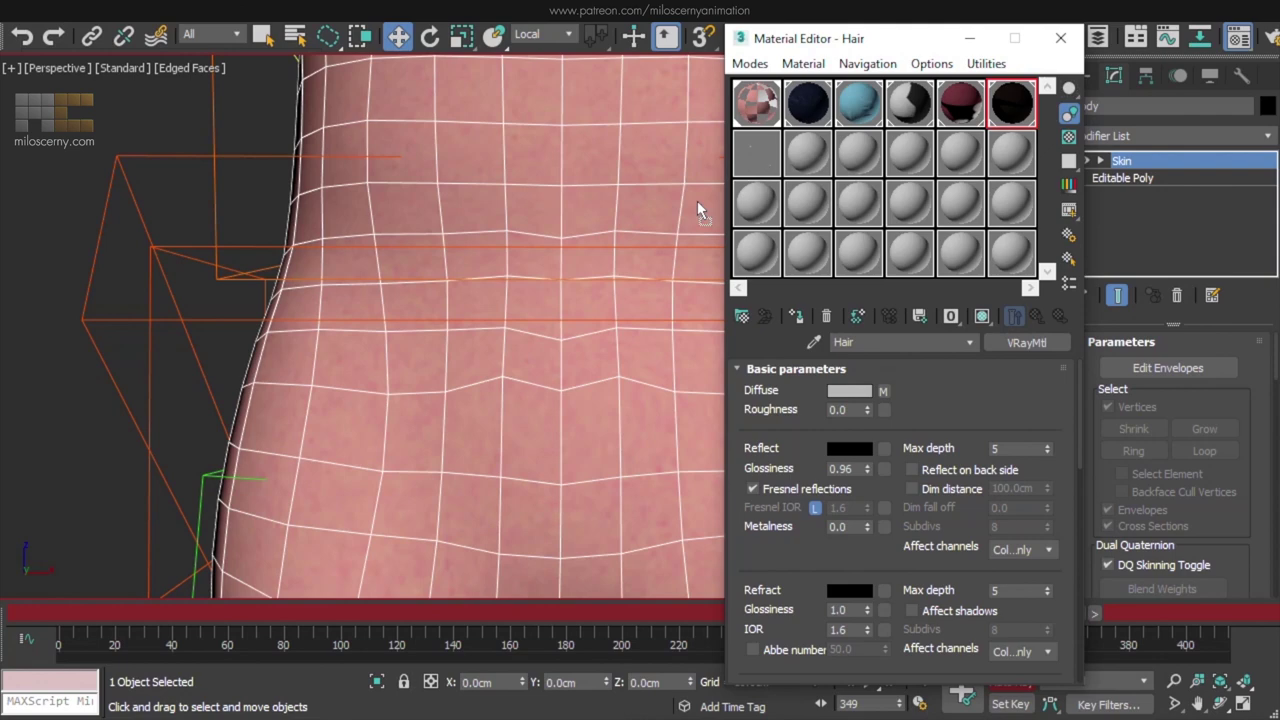
pyautogui.press('m')
pyautogui.press('1')
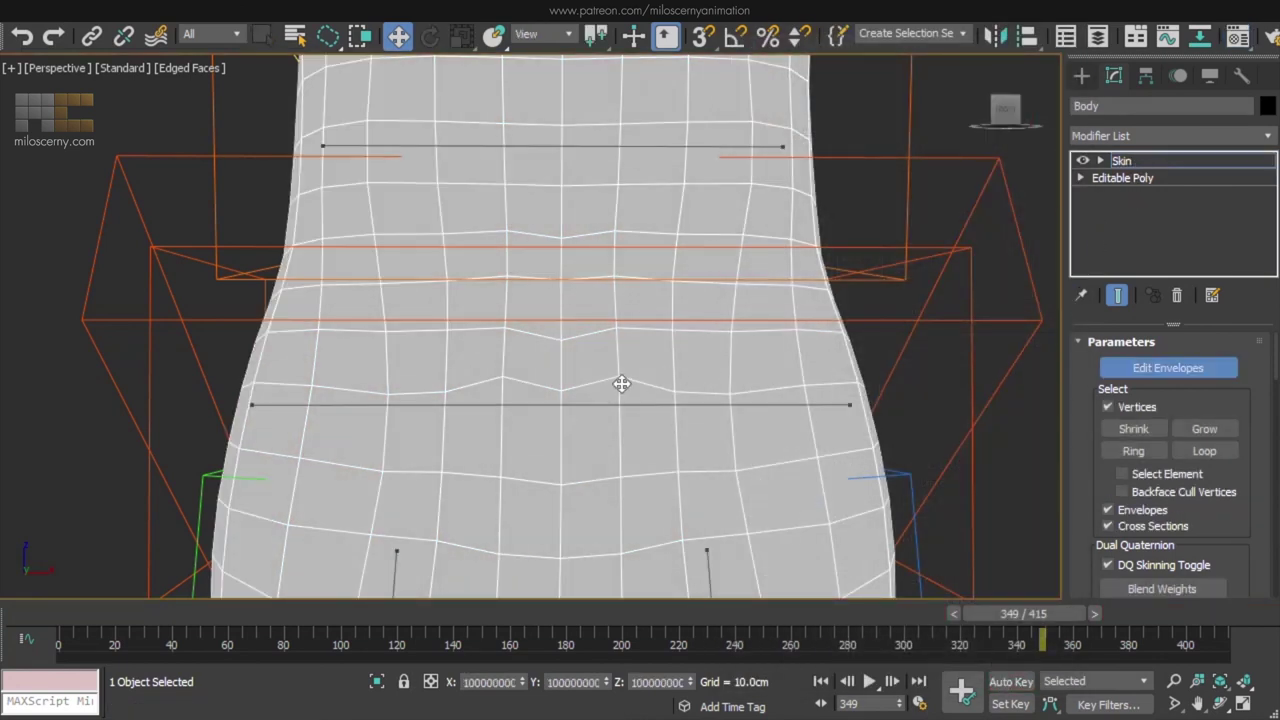
pyautogui.scroll(-10, 1079, 499)
pyautogui.click(1109, 445)
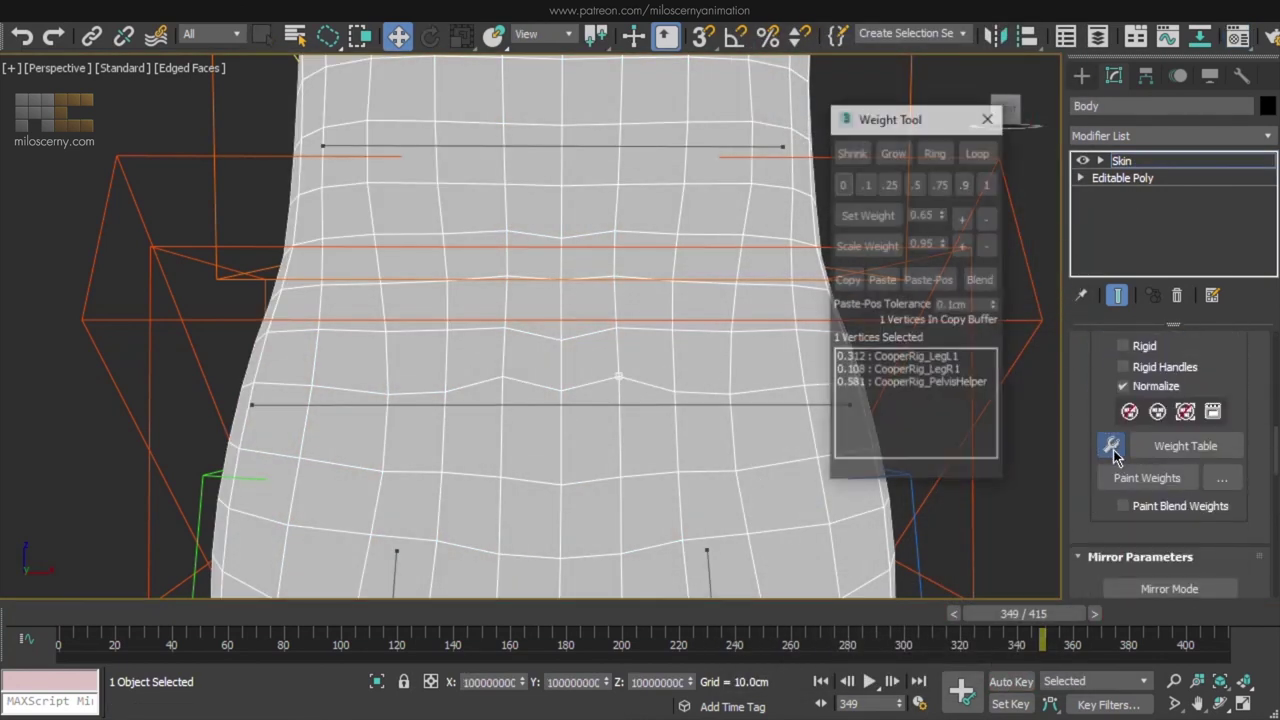
# - With the PelvisHelper bone active, select the vertex loop around the lower belly, blend its weights, then grow the selection and blend again
pyautogui.moveTo(703, 264); pyautogui.dragTo(660, 170, button='middle')
pyautogui.click(586, 313)
pyautogui.keyDown('alt'); pyautogui.moveTo(586, 314); pyautogui.dragTo(555, 343, button='middle'); pyautogui.keyUp('alt')
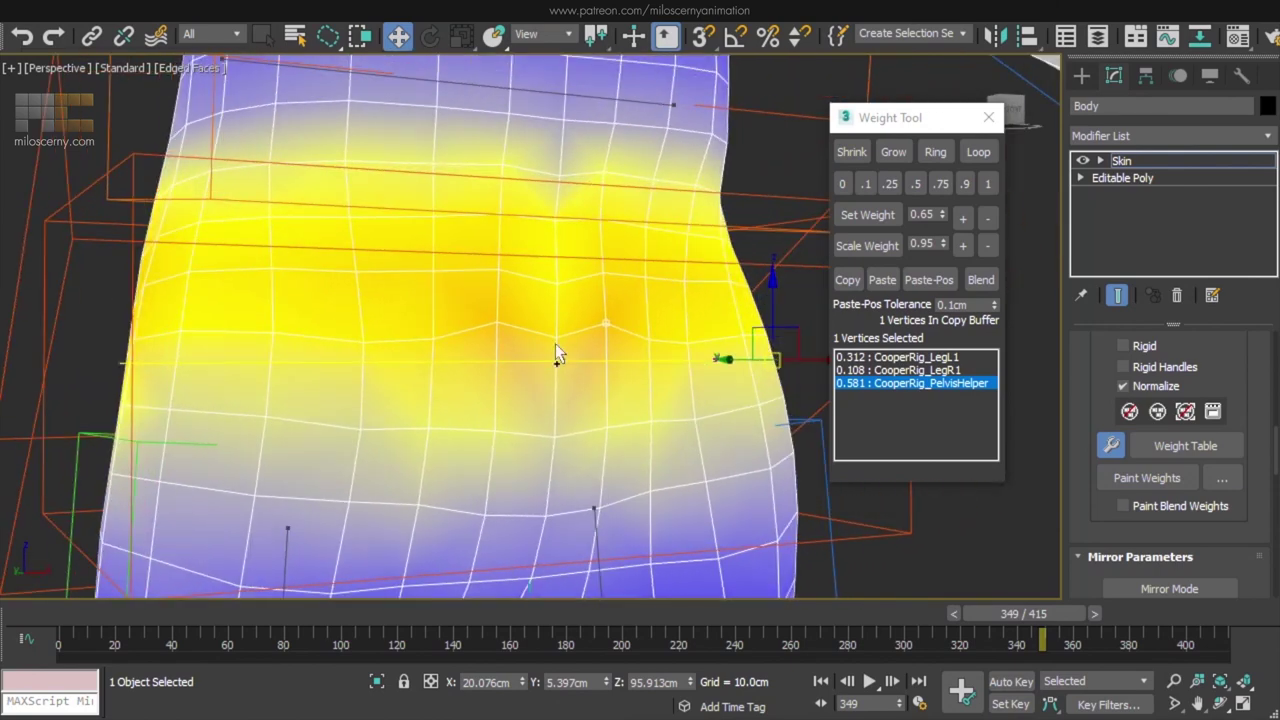
pyautogui.click(979, 152)
pyautogui.click(980, 280)
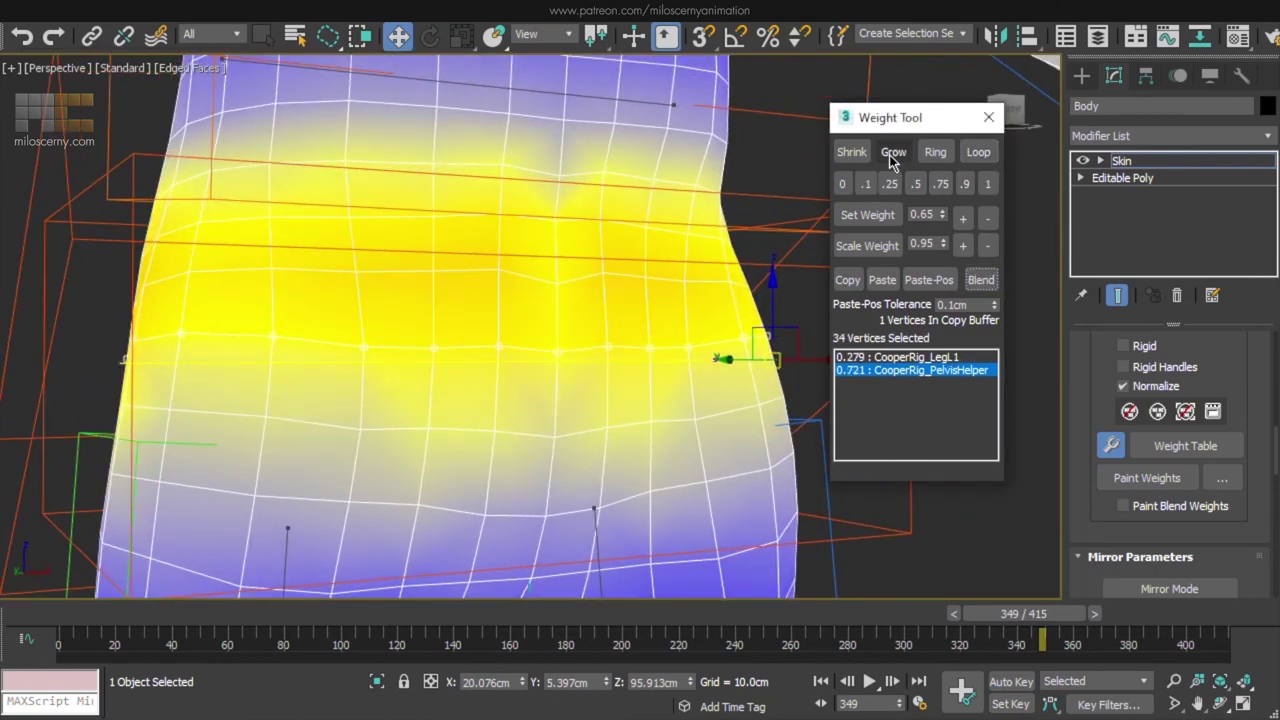
pyautogui.click(893, 153)
pyautogui.click(982, 280)
# - At frame 350, blend the weights of neighbouring vertex loops around the hips for the PelvisHelper and Spine1 bones
pyautogui.moveTo(1045, 627); pyautogui.dragTo(1049, 624)
pyautogui.press('w')
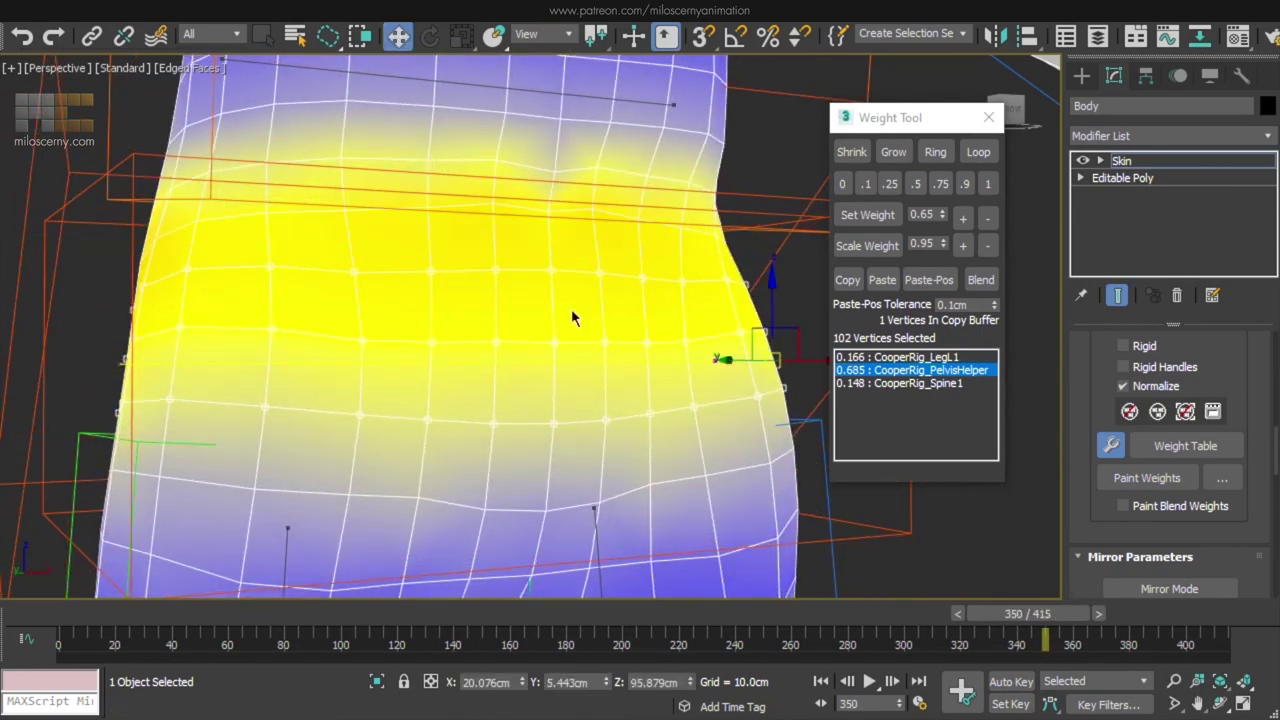
pyautogui.click(981, 280)
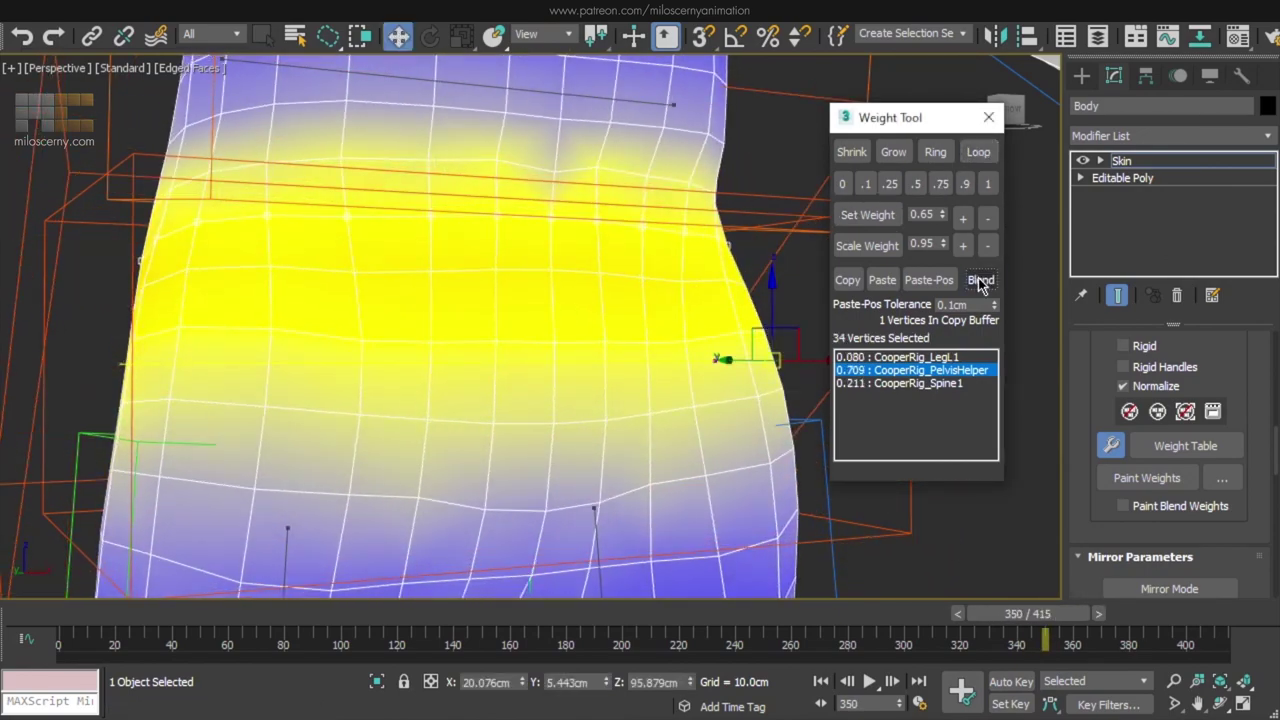
pyautogui.keyDown('alt'); pyautogui.moveTo(560, 350); pyautogui.dragTo(390, 326, button='middle'); pyautogui.keyUp('alt')
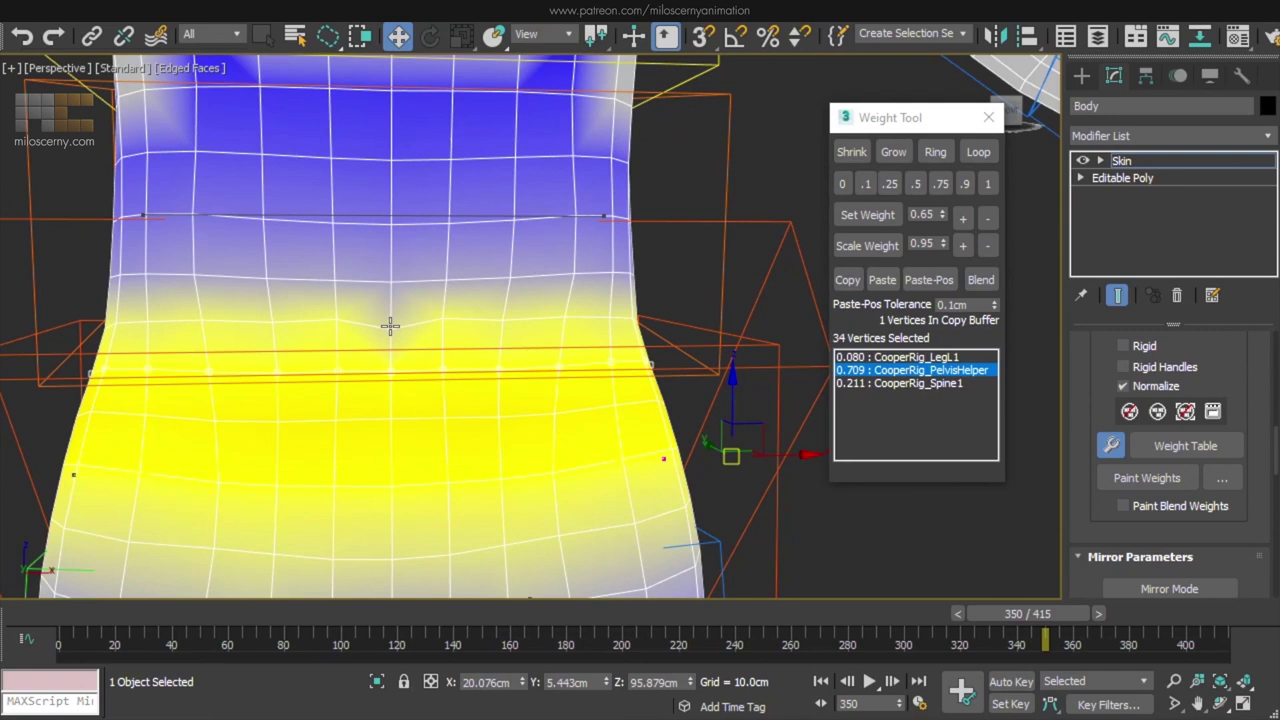
pyautogui.click(972, 383)
pyautogui.click(337, 417)
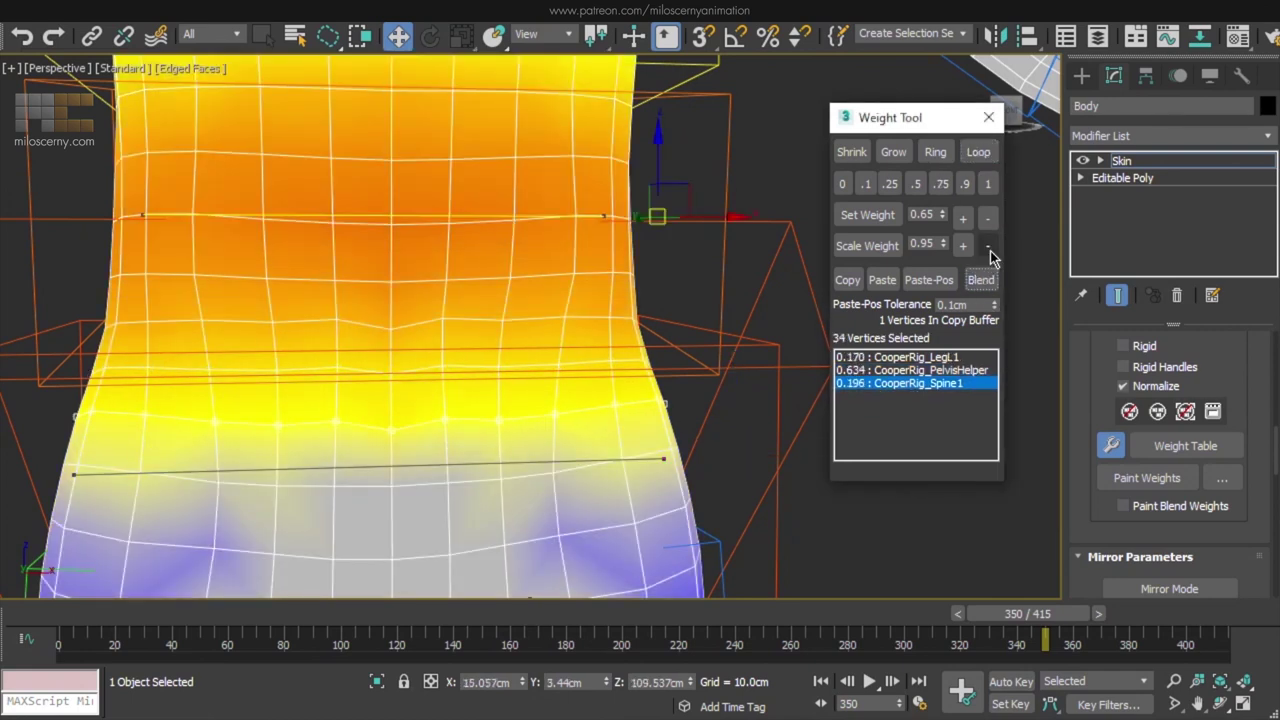
# - Select a vertex loop at the waist, blend it with the Spine2 bone active and set the Spine2 weight to 0.1
pyautogui.click(390, 329)
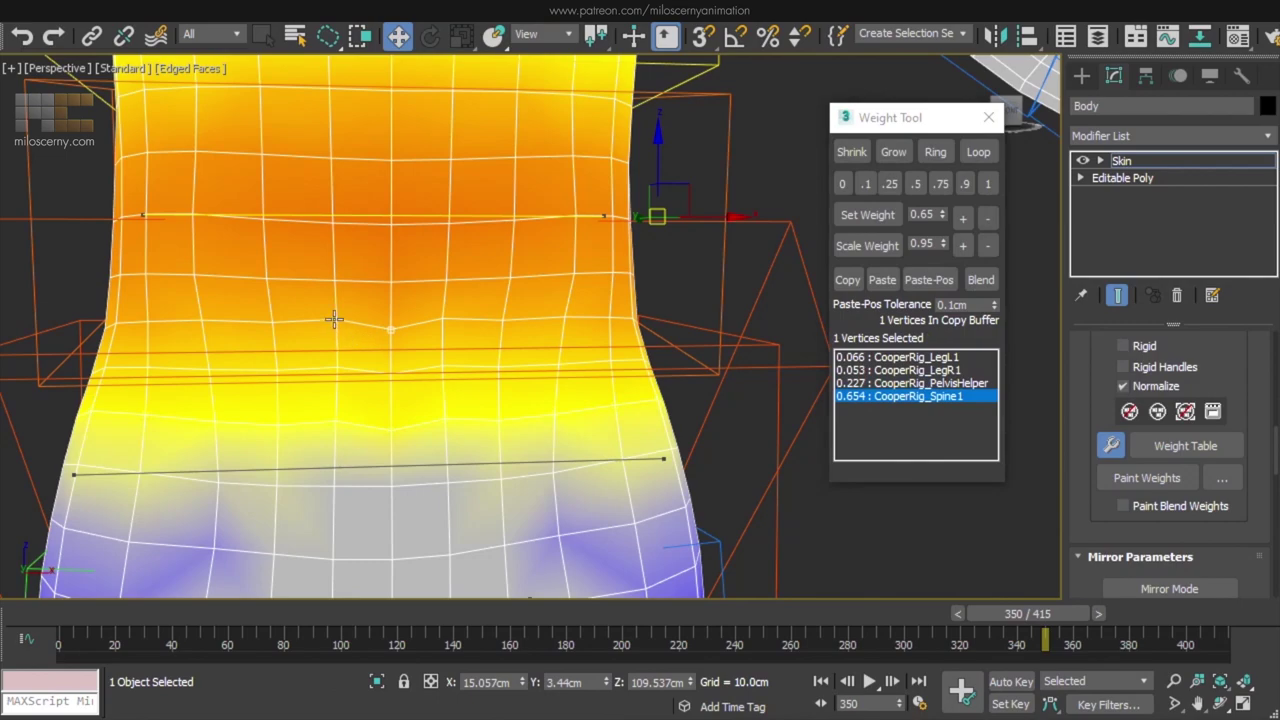
pyautogui.click(979, 152)
pyautogui.moveTo(563, 122); pyautogui.dragTo(571, 223, button='middle')
pyautogui.click(543, 124)
pyautogui.click(984, 282)
pyautogui.keyDown('alt'); pyautogui.moveTo(700, 330); pyautogui.dragTo(640, 303, button='middle'); pyautogui.keyUp('alt')
pyautogui.click(866, 184)
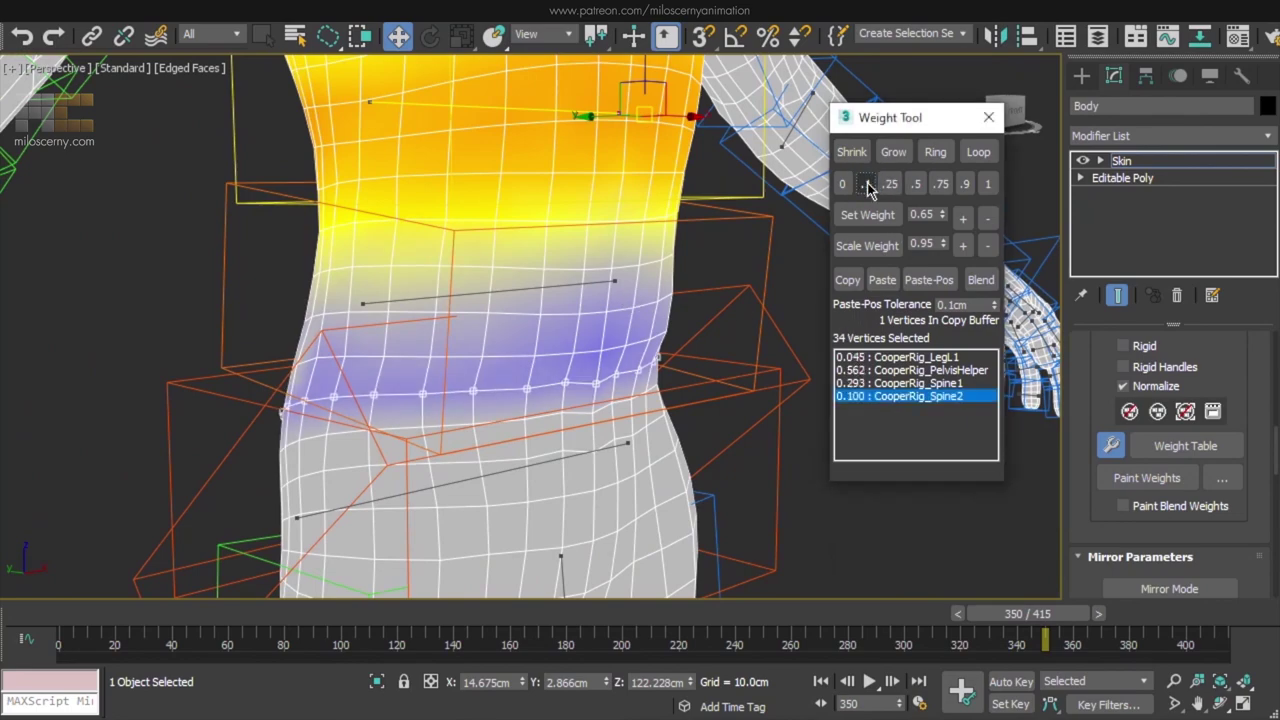
# - Move to the forward-bend pose at frame 366, select the vertex loop above the waist crease, grow it and blend its weights
pyautogui.moveTo(1072, 613); pyautogui.dragTo(1115, 619)
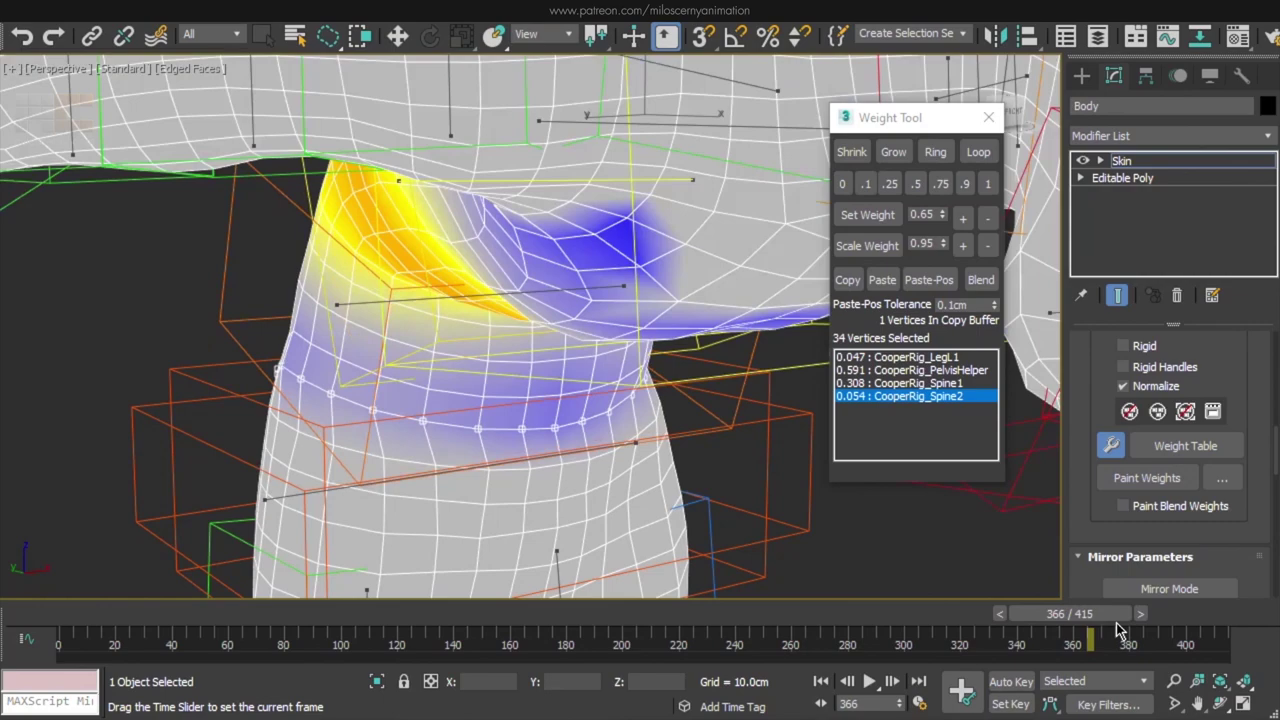
pyautogui.press('w')
pyautogui.keyDown('alt'); pyautogui.moveTo(810, 440); pyautogui.dragTo(716, 480, button='middle'); pyautogui.keyUp('alt')
pyautogui.scroll(4, 702, 458)
pyautogui.scroll(-2, 683, 442)
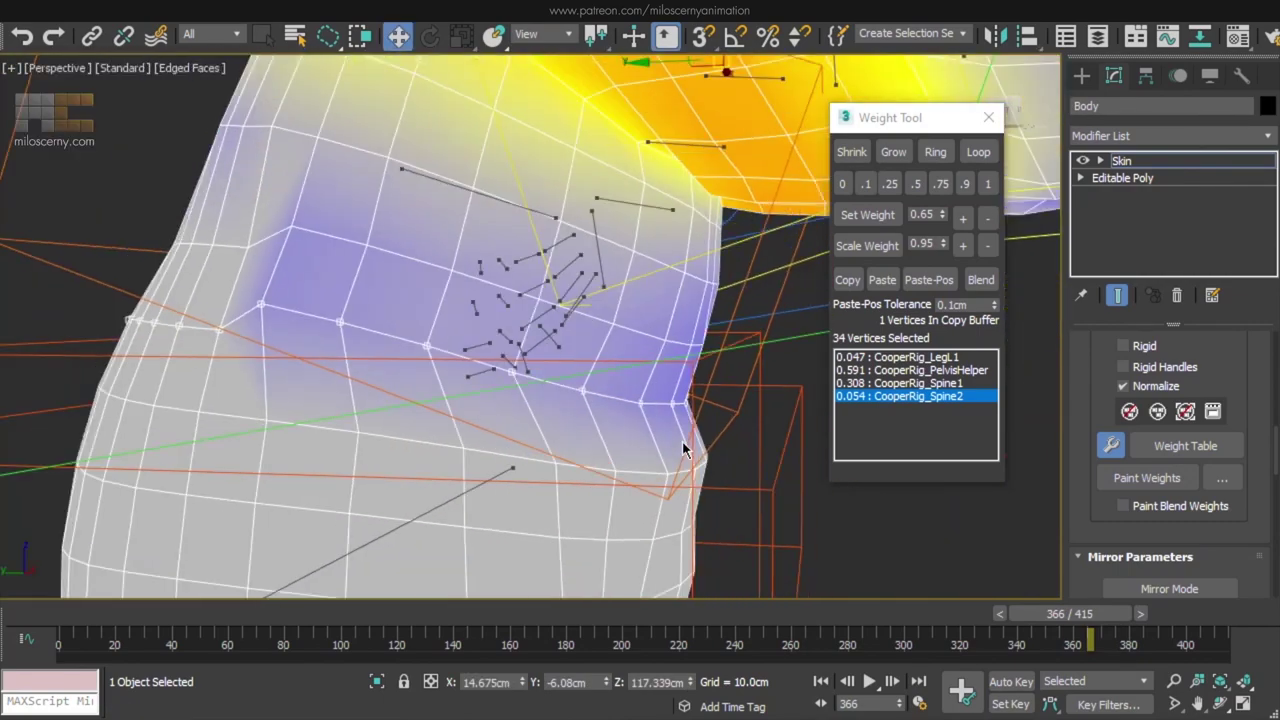
pyautogui.click(978, 152)
pyautogui.click(893, 152)
pyautogui.click(980, 280)
# - Blend the grown waist selection several more times while checking the Spine1, PelvisHelper and Spine2 weights
pyautogui.click(970, 370)
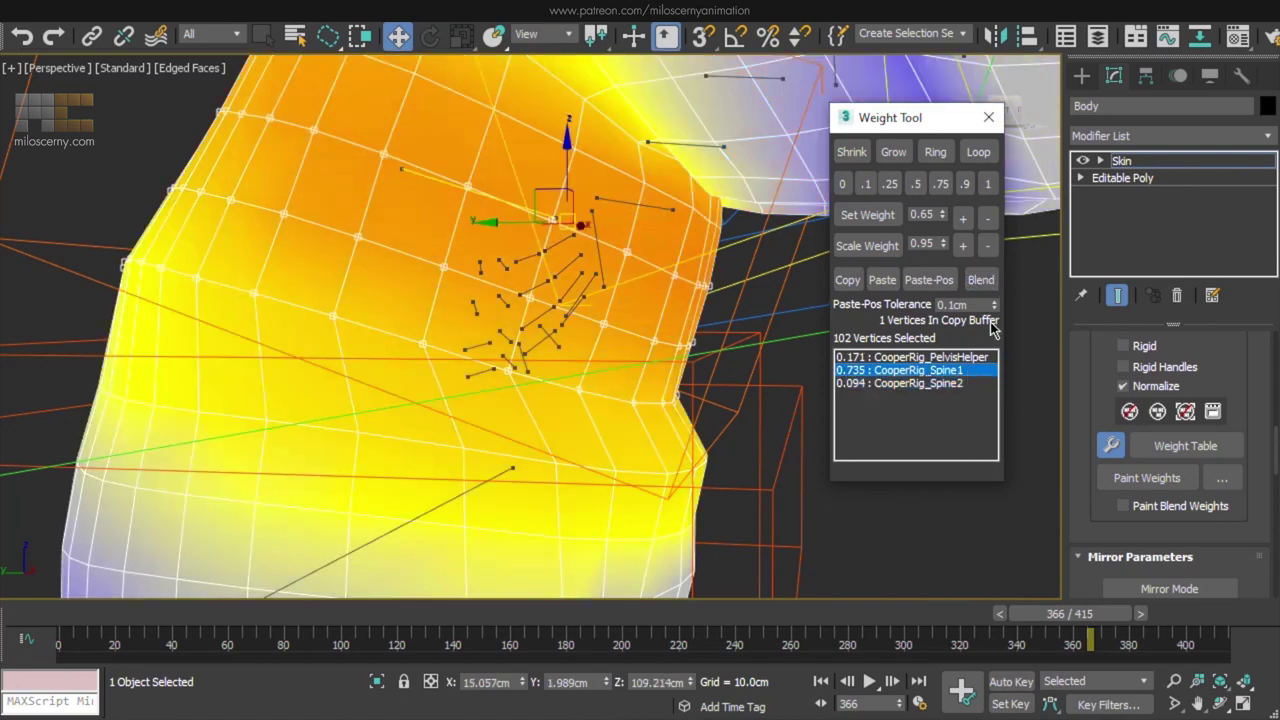
pyautogui.click(993, 280)
pyautogui.click(993, 280)
pyautogui.click(976, 357)
pyautogui.click(986, 280)
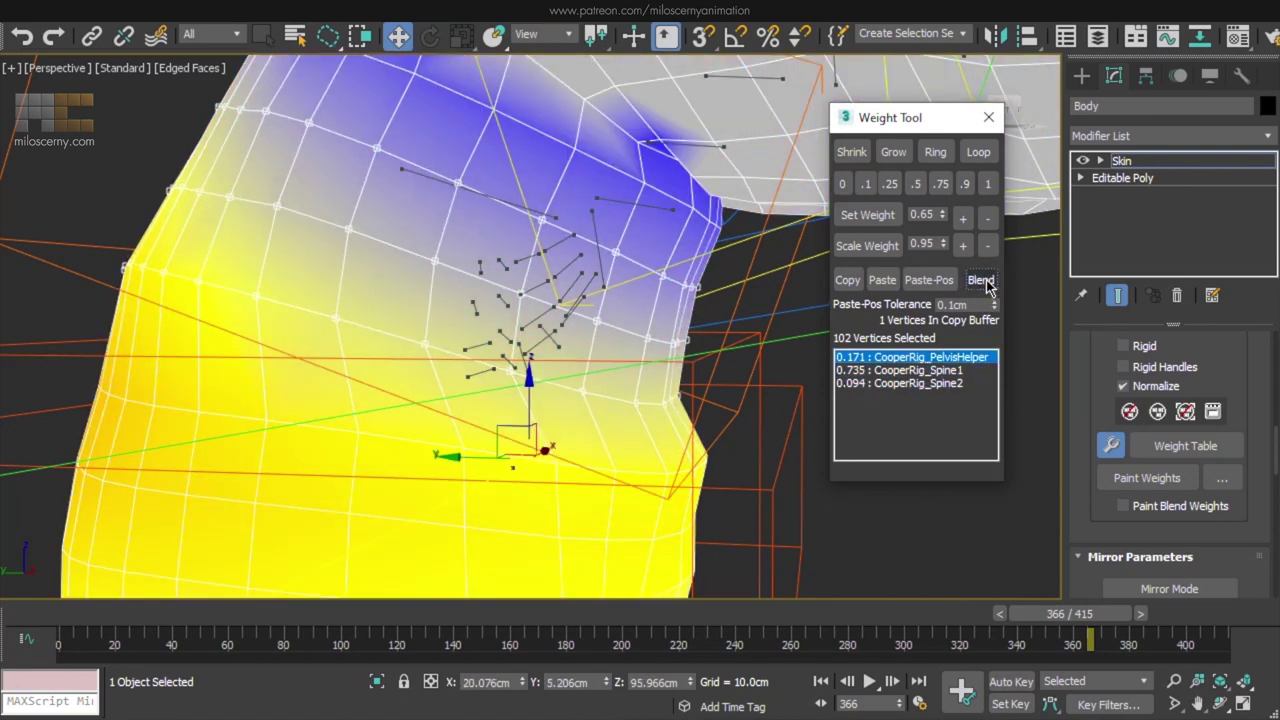
pyautogui.click(971, 370)
pyautogui.click(971, 383)
# - Select the vertex loop at the waist crease and scale its Spine2 weight down to about 0.037
pyautogui.click(638, 402)
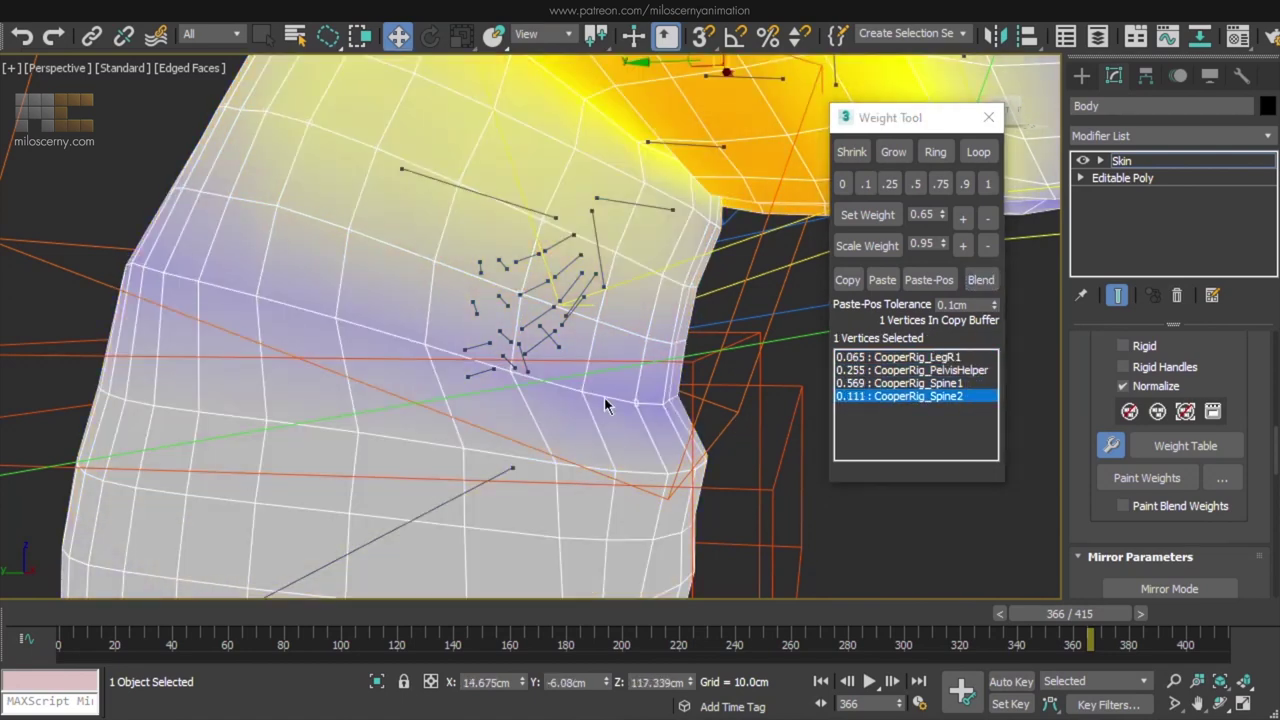
pyautogui.click(978, 152)
pyautogui.click(987, 245)
pyautogui.click(987, 245)
pyautogui.click(987, 245)
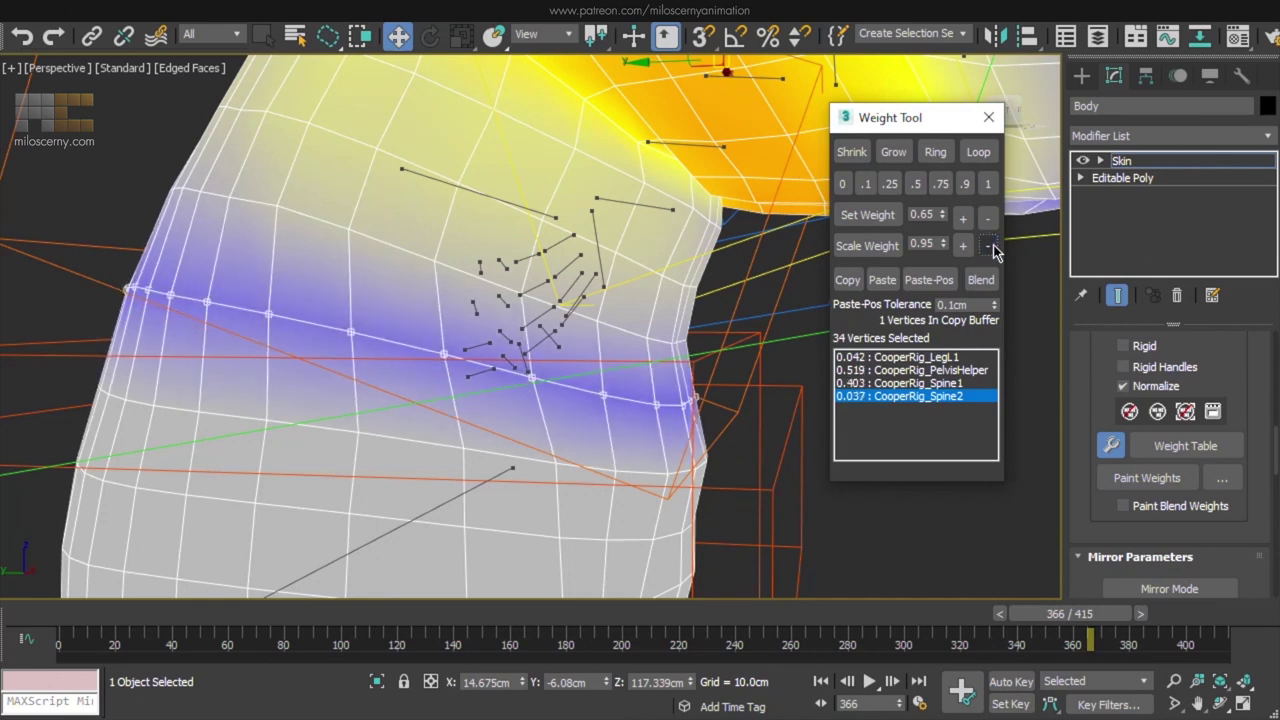
# - Select the next loop below the crease, set its Spine2 weight to 0.1 and scale it down to about 0.028 or less
pyautogui.click(671, 470)
pyautogui.click(978, 152)
pyautogui.click(866, 184)
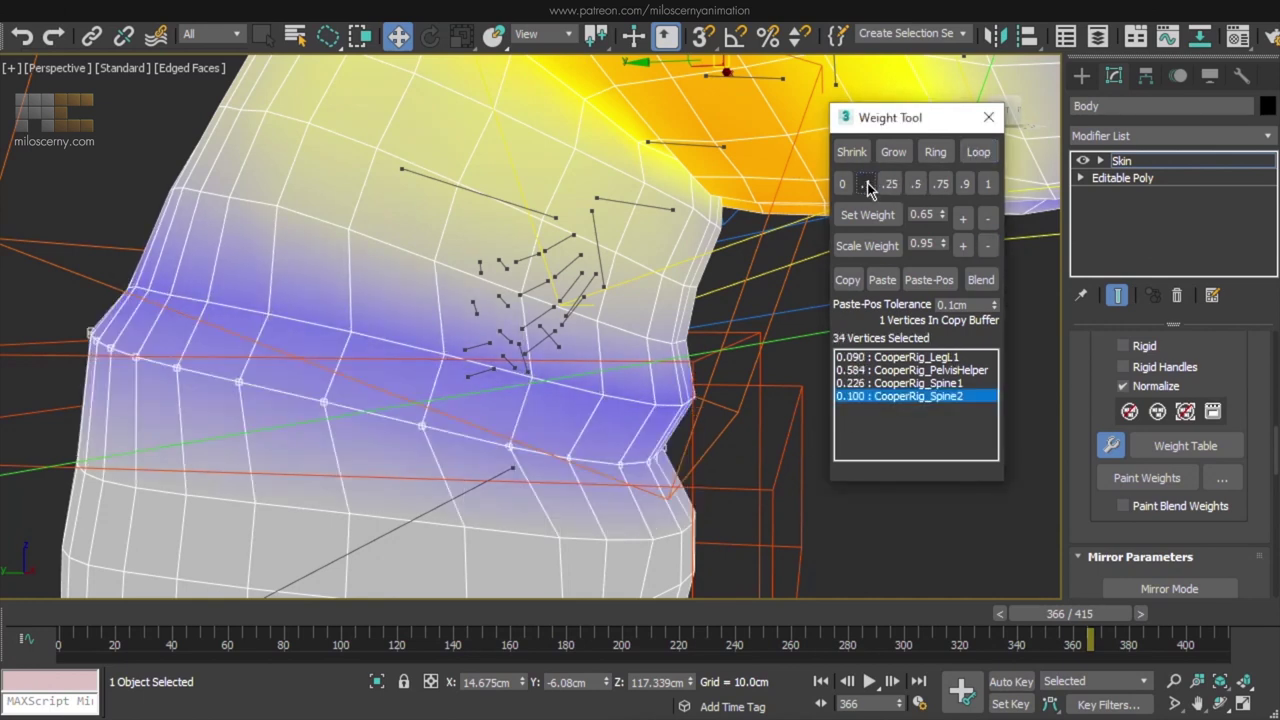
pyautogui.click(987, 245)
pyautogui.click(987, 245)
pyautogui.click(987, 245)
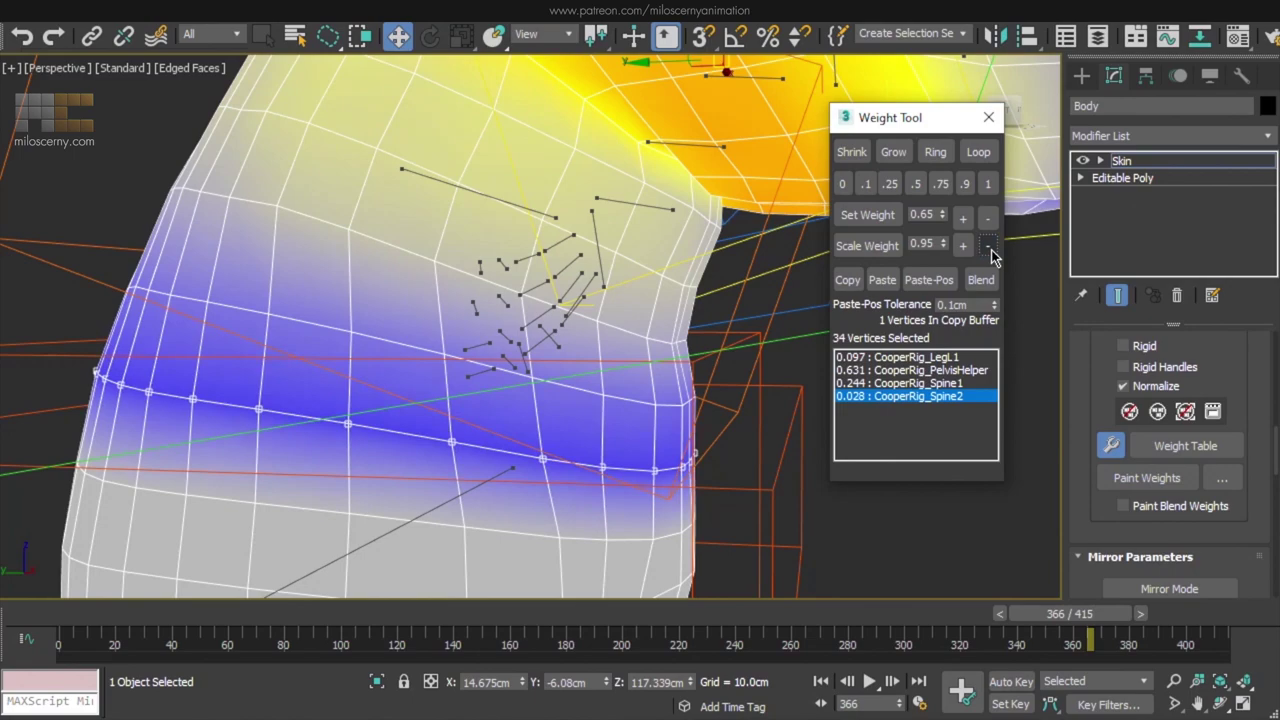
pyautogui.click(987, 245)
# - Select the vertex loop above the crease, grow it by one ring each way and blend its Spine2 and Spine1 weights
pyautogui.moveTo(1060, 614); pyautogui.dragTo(1057, 620)
pyautogui.click(972, 158)
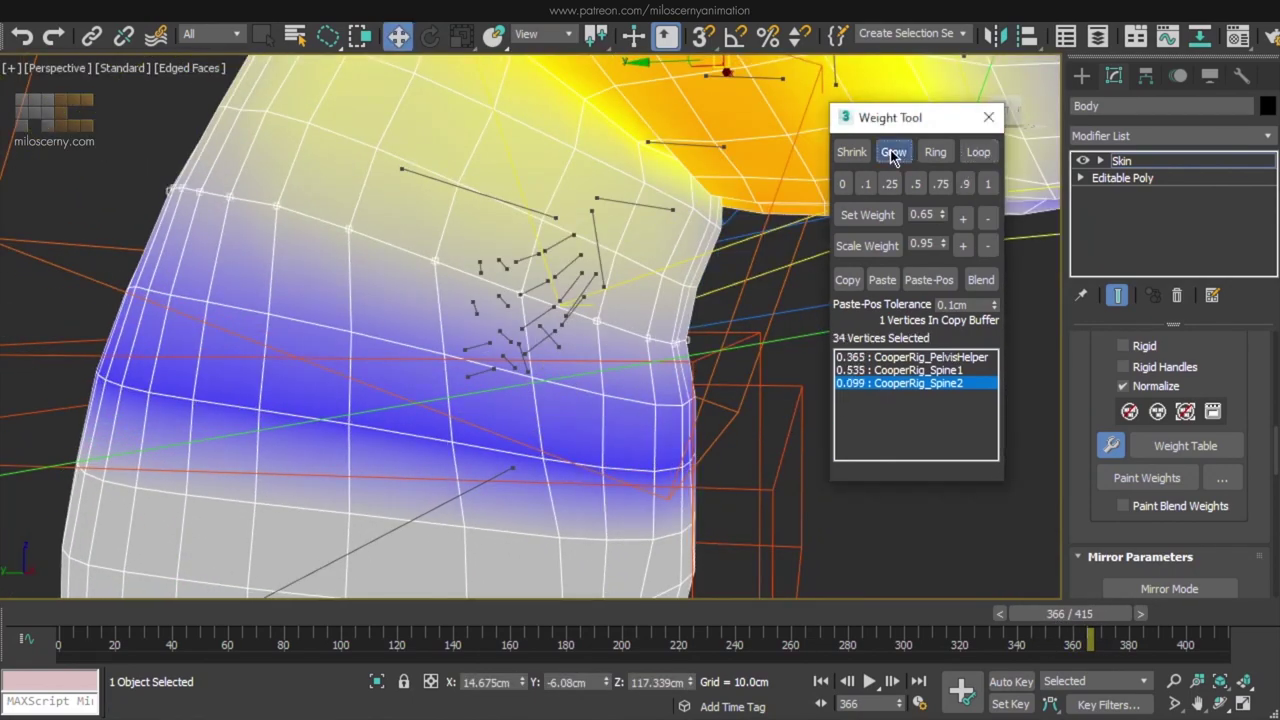
pyautogui.click(893, 154)
pyautogui.click(984, 280)
pyautogui.click(984, 280)
pyautogui.click(972, 370)
pyautogui.click(992, 282)
# - Examine the bent torso from the side at frame 366 and scrub the animation back to frame 0
pyautogui.moveTo(1080, 614); pyautogui.dragTo(1083, 617)
pyautogui.press('w')
pyautogui.keyDown('alt'); pyautogui.moveTo(742, 421); pyautogui.dragTo(344, 338, button='middle'); pyautogui.keyUp('alt')
pyautogui.scroll(-3, 477, 332)
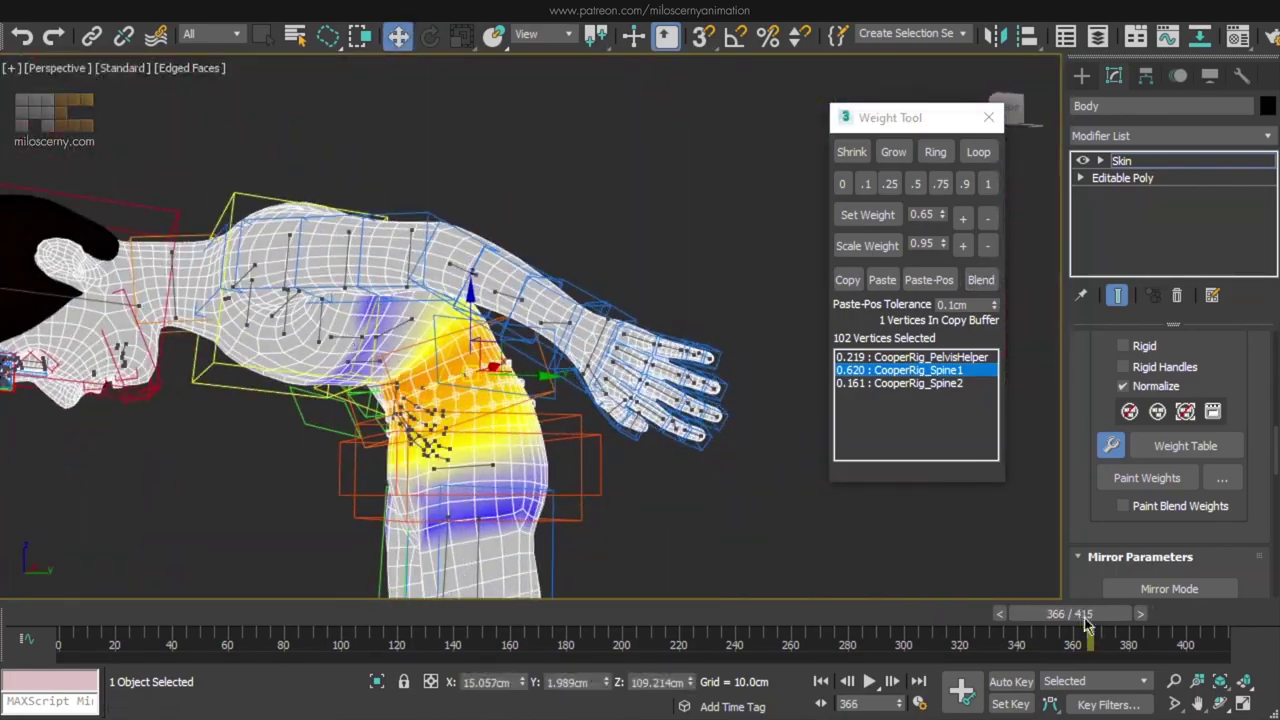
pyautogui.moveTo(1083, 619); pyautogui.dragTo(40, 646)
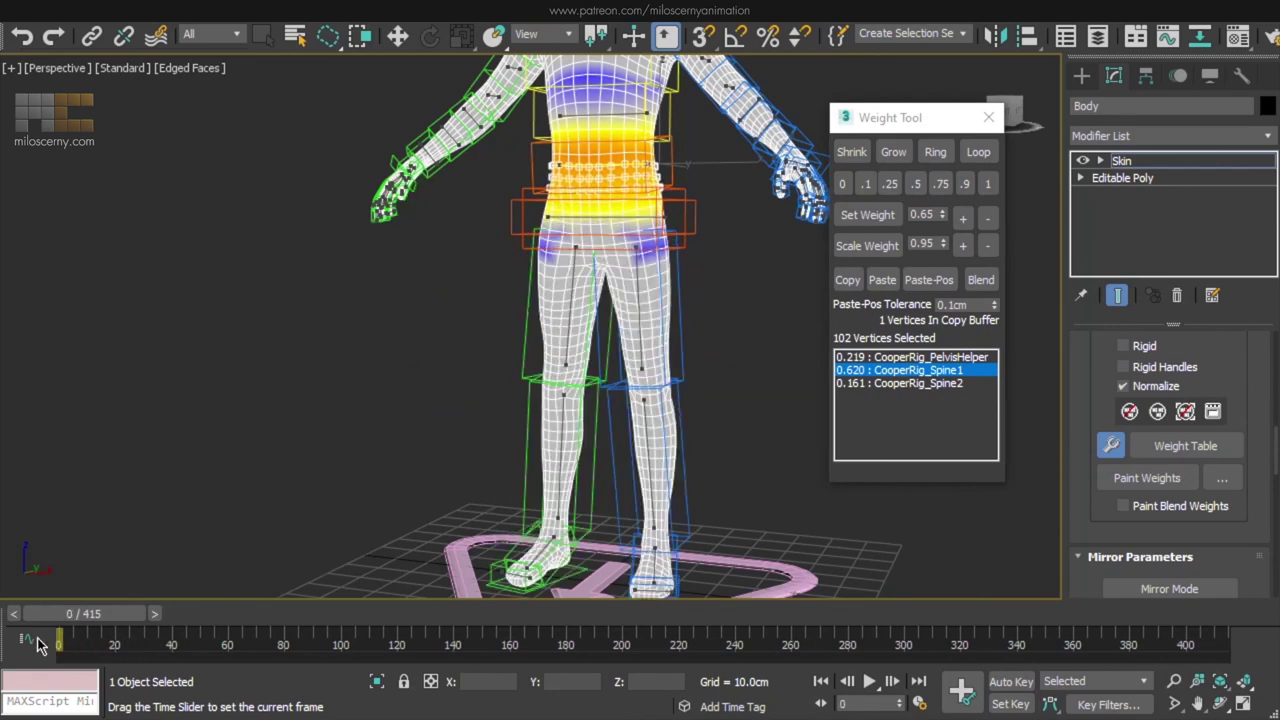
# - Leave envelope editing on the body's Skin modifier and close the Weight Tool
pyautogui.press('w')
pyautogui.moveTo(716, 210); pyautogui.dragTo(636, 342, button='middle')
pyautogui.scroll(4, 540, 272)
pyautogui.scroll(2, 539, 270)
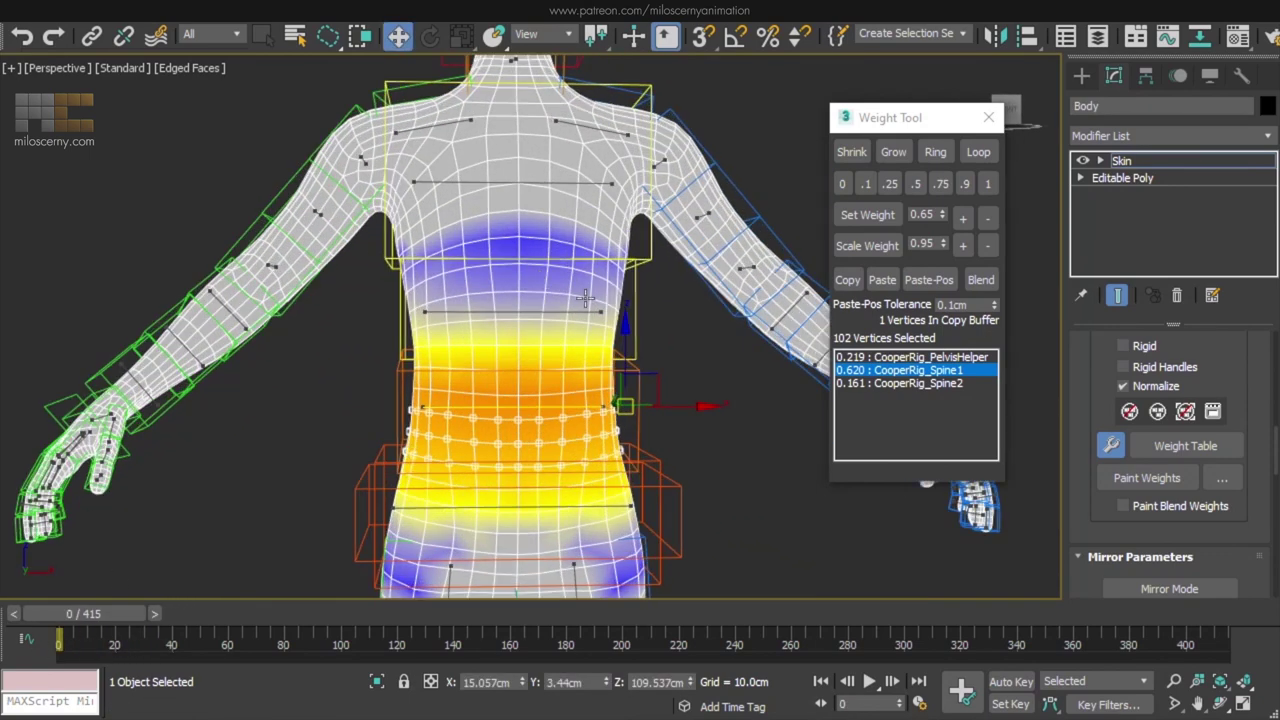
pyautogui.click(1155, 160)
pyautogui.scroll(-6, 657, 375)
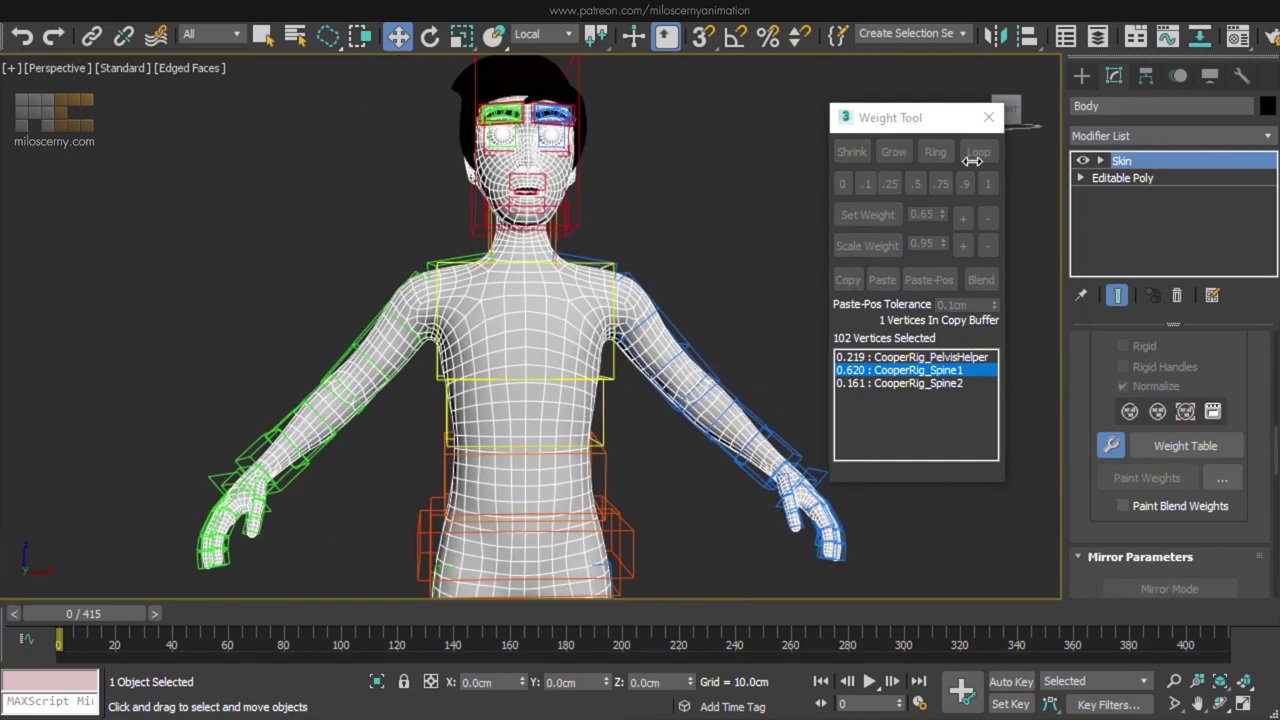
pyautogui.click(988, 117)
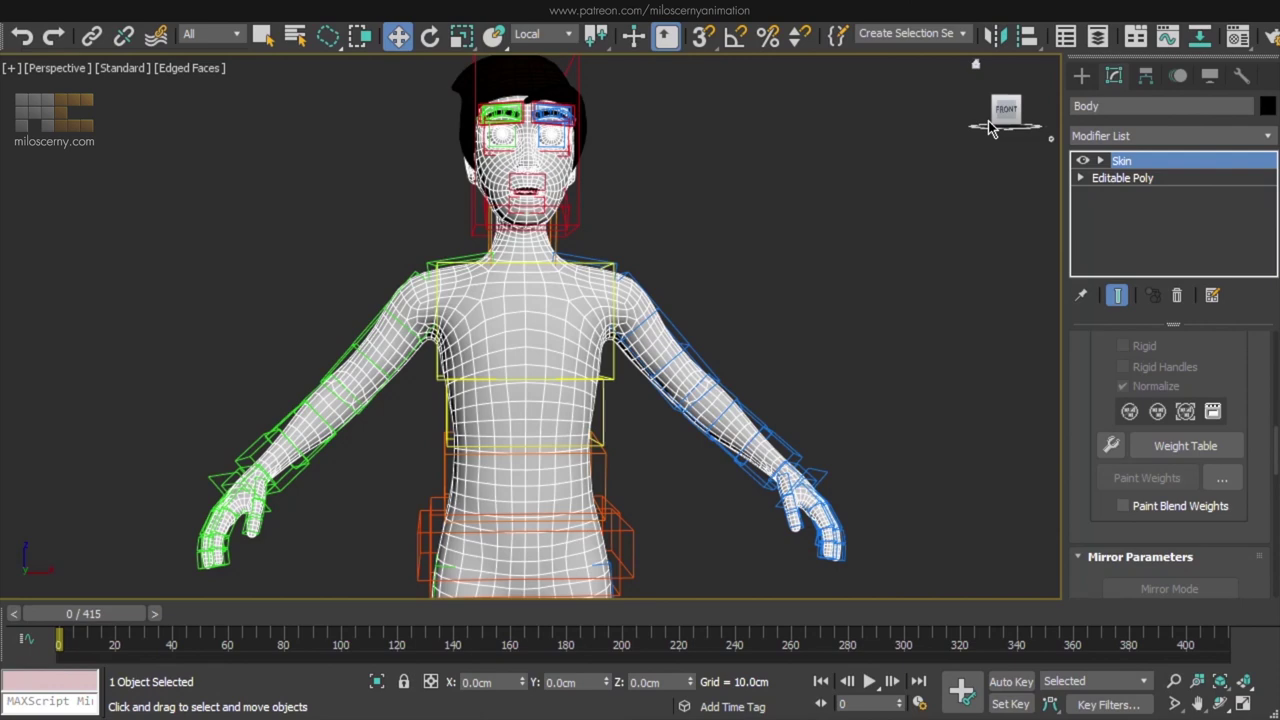
# - Unhide the Shirt object in the mesh layer, close the Layer Explorer and select the shirt
pyautogui.click(1097, 37)
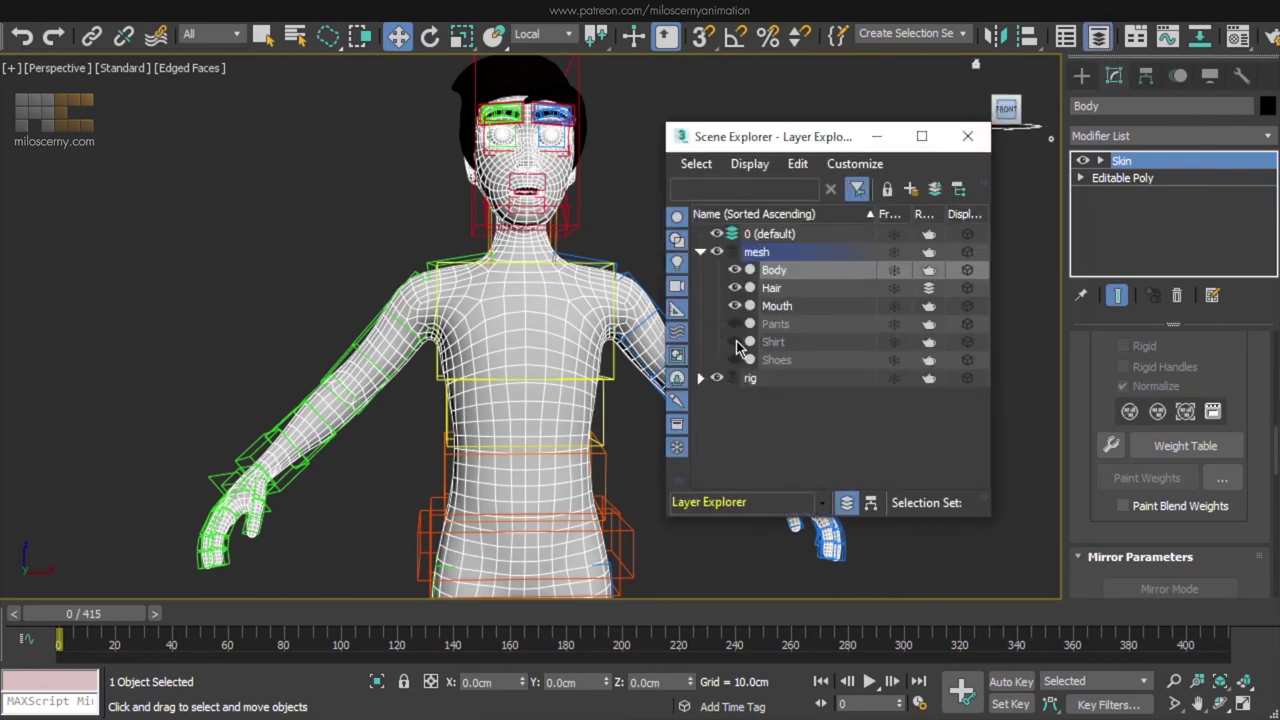
pyautogui.click(735, 342)
pyautogui.click(967, 136)
pyautogui.click(650, 300)
# - Apply a Skin Wrap modifier to the shirt and add the Body mesh as its wrap object
pyautogui.click(1176, 136)
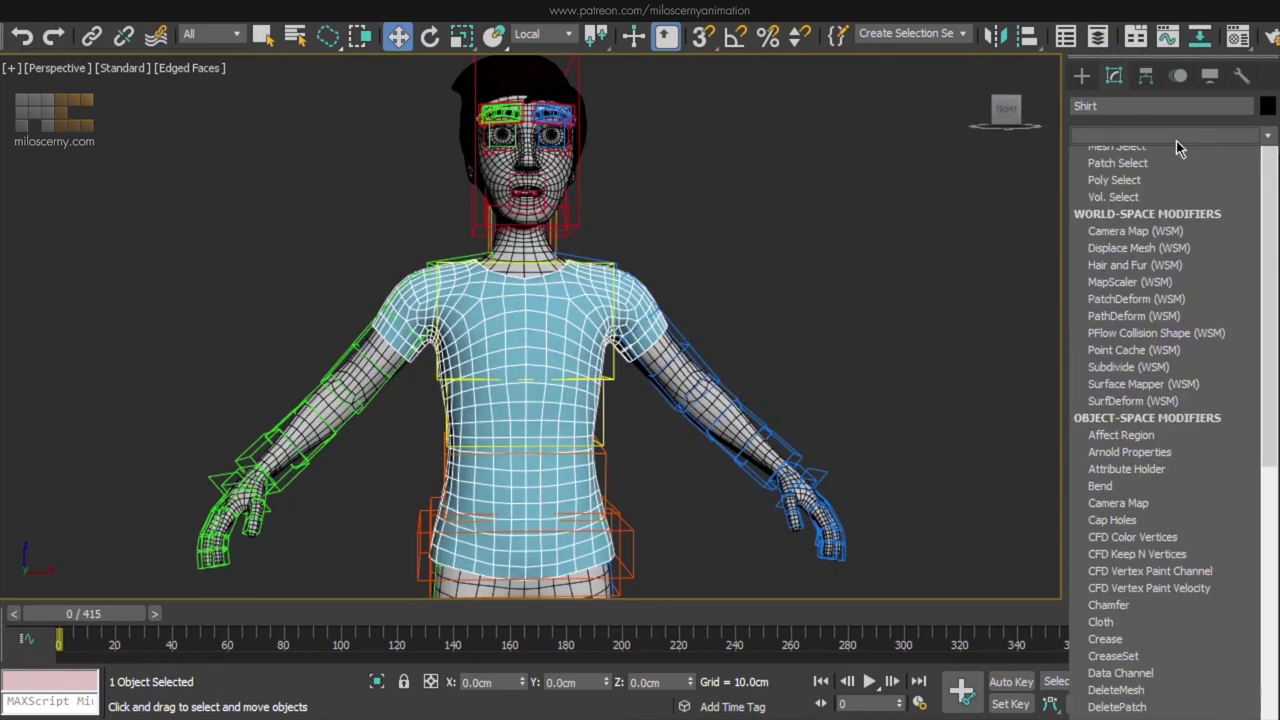
pyautogui.scroll(-3, 1176, 146)
pyautogui.press('s')
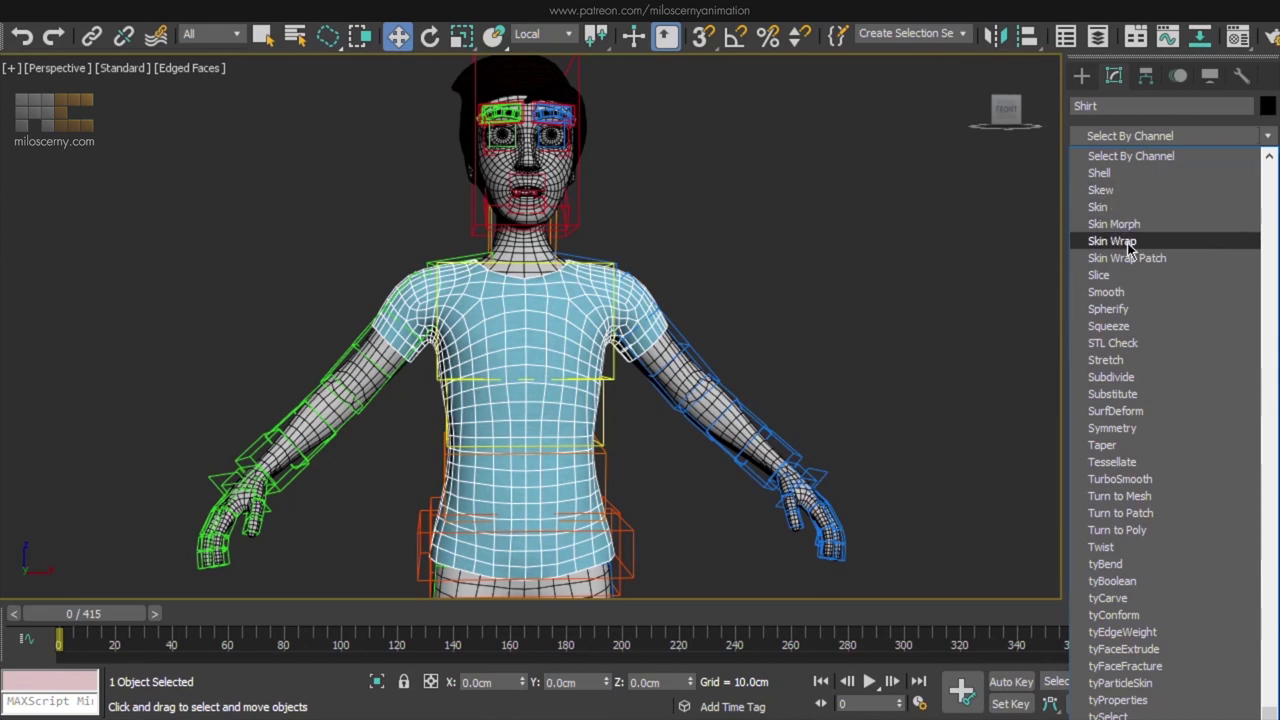
pyautogui.click(1125, 242)
pyautogui.moveTo(1086, 337); pyautogui.dragTo(1068, 489)
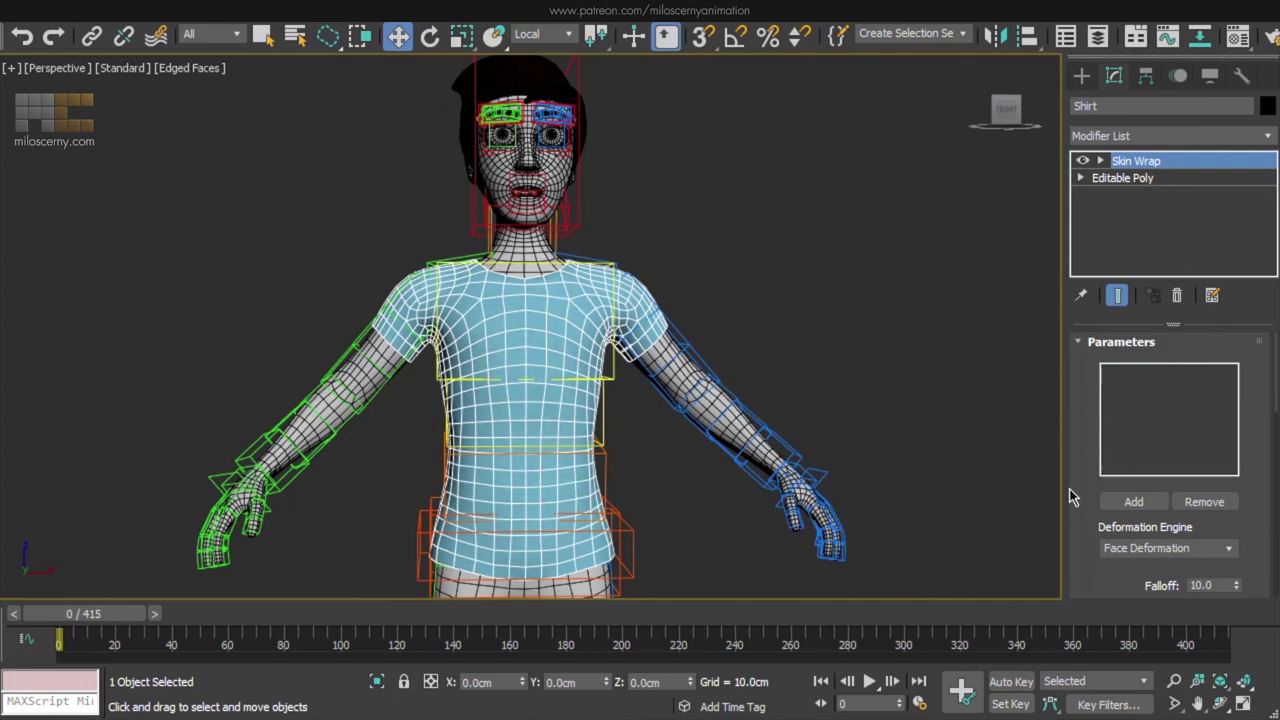
pyautogui.click(1131, 501)
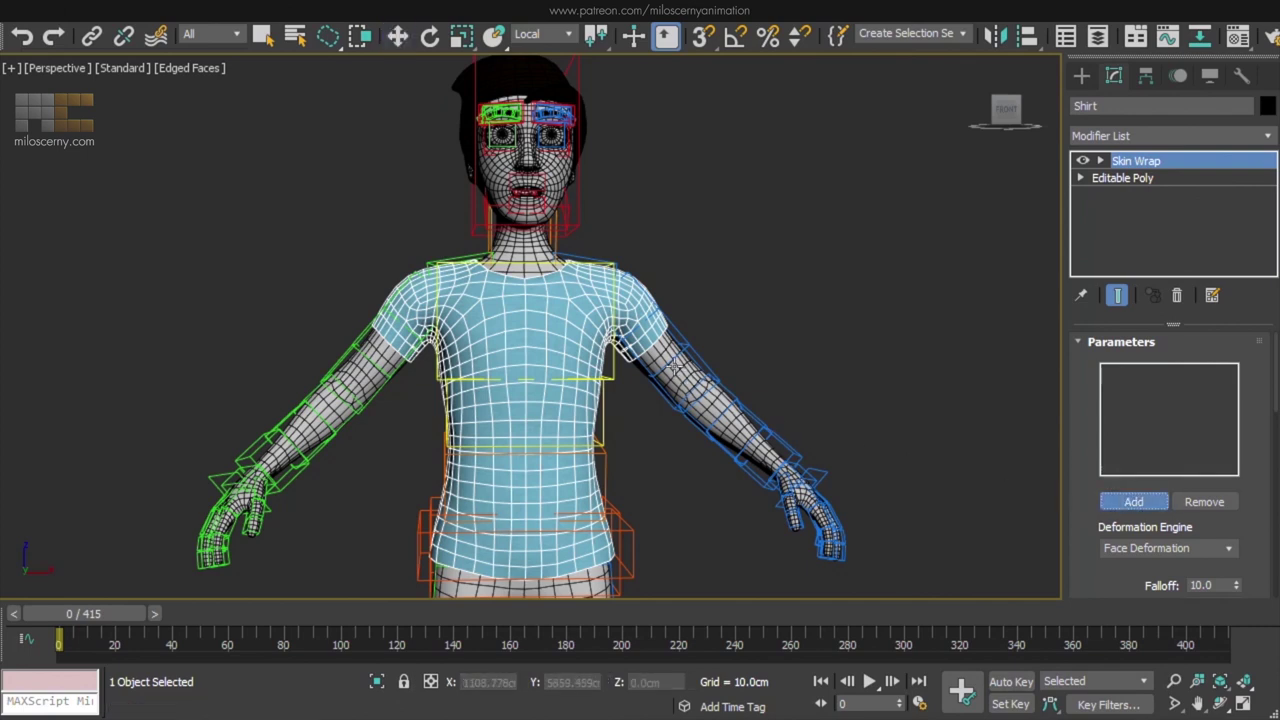
pyautogui.click(1137, 503)
# - At the raised-arms pose on frame 137, set the shirt's Skin Wrap engine to Vertex Deformation and Distance Infl. to 1.1
pyautogui.moveTo(128, 616); pyautogui.dragTo(494, 623)
pyautogui.scroll(6, 520, 240)
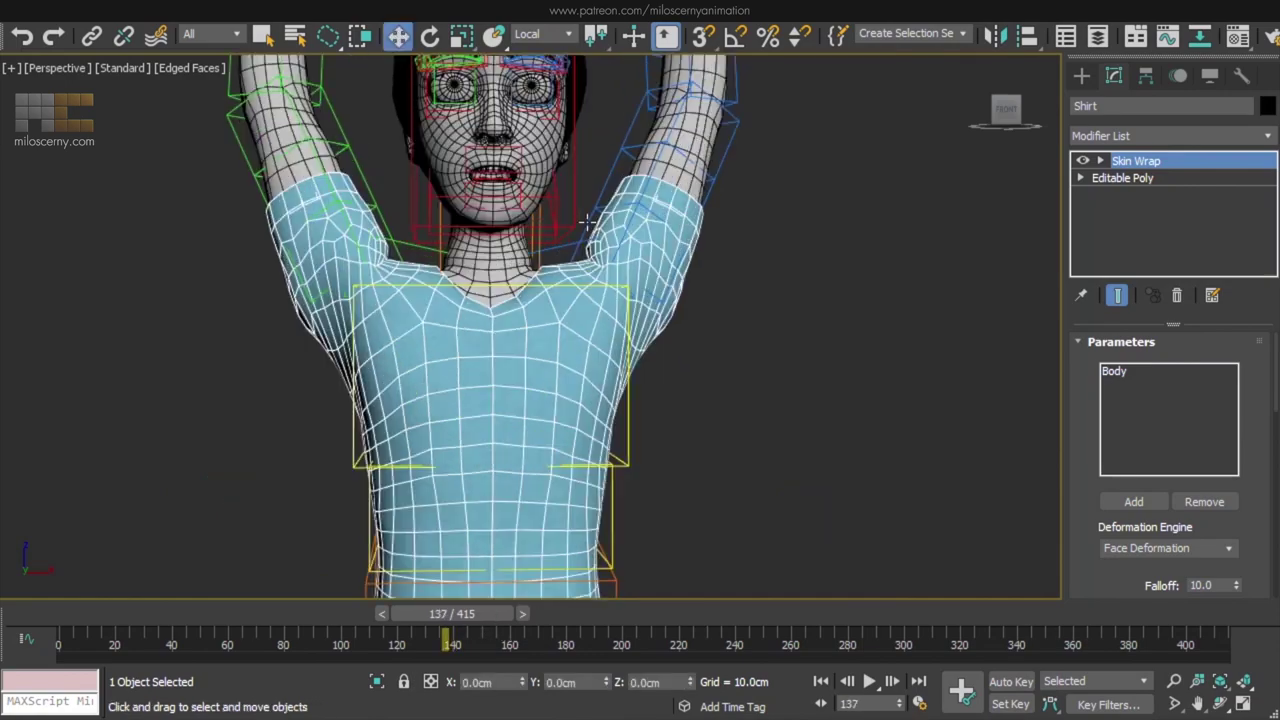
pyautogui.scroll(-2, 1107, 485)
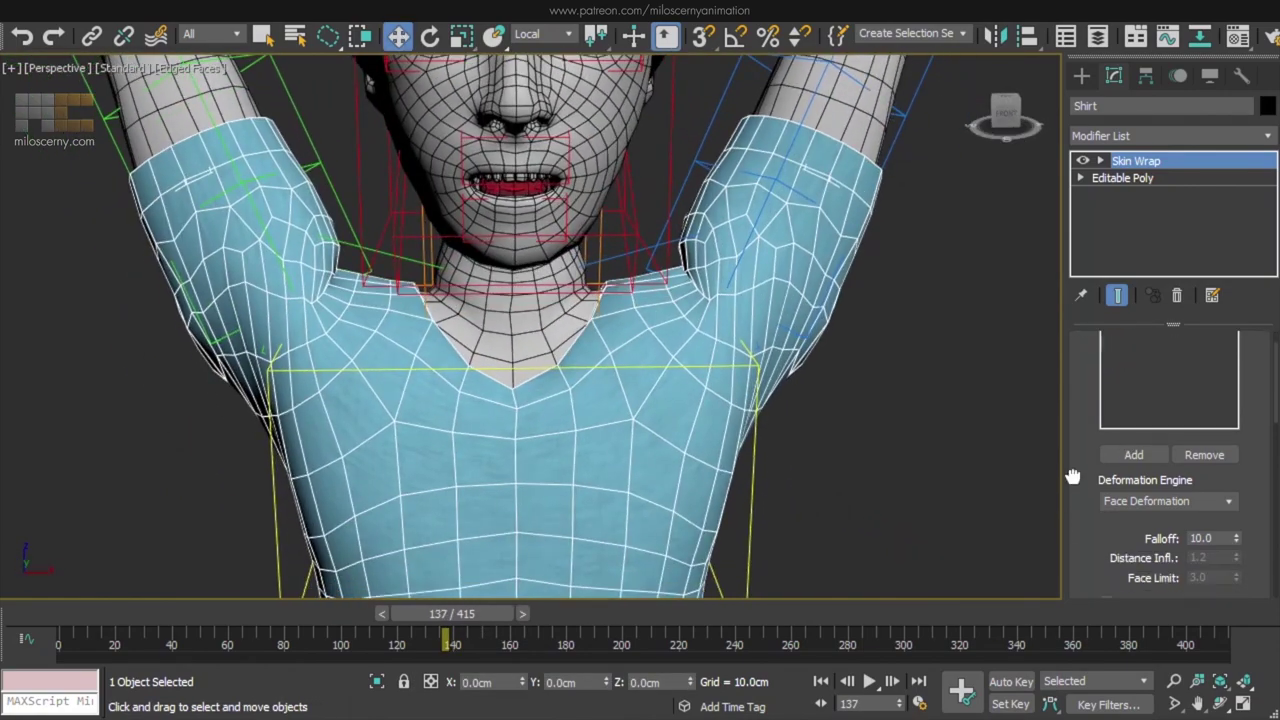
pyautogui.click(1228, 479)
pyautogui.click(1174, 503)
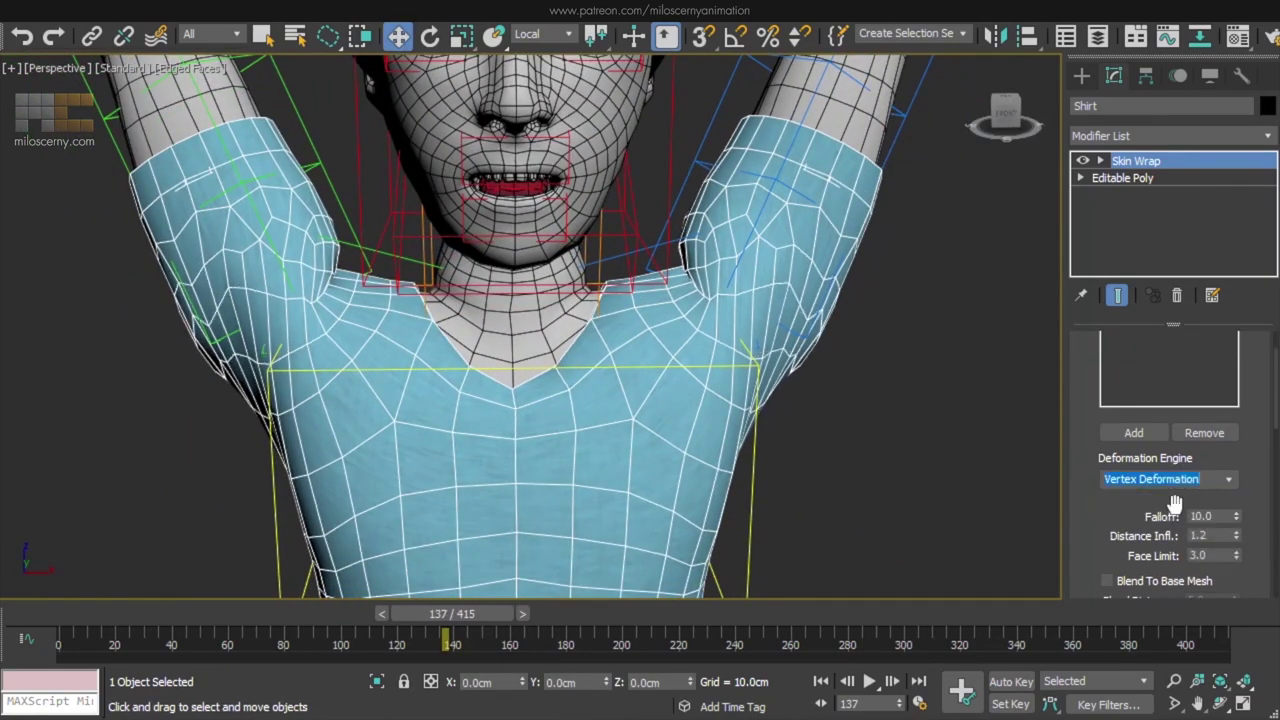
pyautogui.click(1226, 478)
pyautogui.click(1220, 494)
pyautogui.click(1225, 479)
pyautogui.click(1225, 508)
pyautogui.moveTo(1238, 517); pyautogui.dragTo(1245, 487)
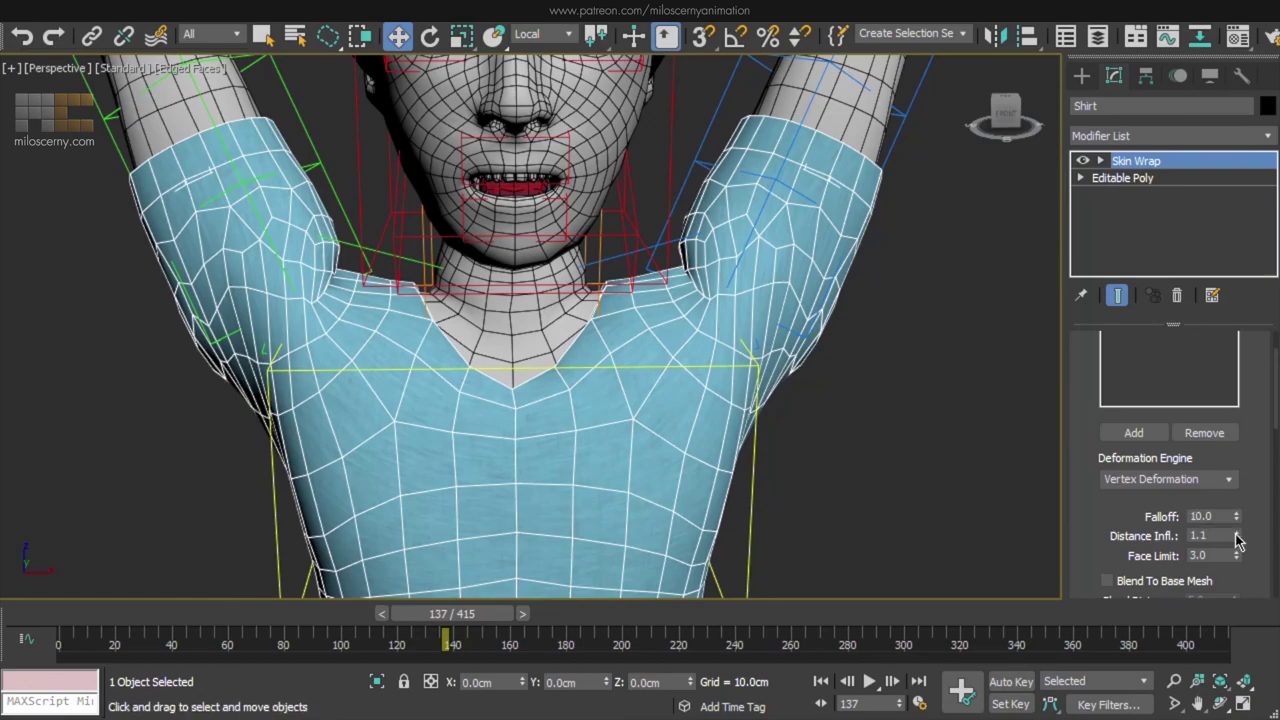
# - Scrub the animation to frame 133 and examine the shirt's deformation around the back of the neck and shoulders
pyautogui.scroll(-2, 1237, 540)
pyautogui.moveTo(482, 614)
pyautogui.mouseDown()
pyautogui.moveTo(463, 625)
pyautogui.moveTo(538, 633)
pyautogui.moveTo(452, 626)
pyautogui.moveTo(472, 626)
pyautogui.mouseUp()
pyautogui.press('w')
pyautogui.scroll(-3, 406, 406)
pyautogui.keyDown('alt'); pyautogui.moveTo(406, 406); pyautogui.dragTo(752, 380, button='middle'); pyautogui.keyUp('alt')
pyautogui.moveTo(450, 618)
pyautogui.mouseDown()
pyautogui.moveTo(479, 620)
pyautogui.moveTo(451, 614)
pyautogui.mouseUp()
pyautogui.press('w')
pyautogui.scroll(2, 435, 387)
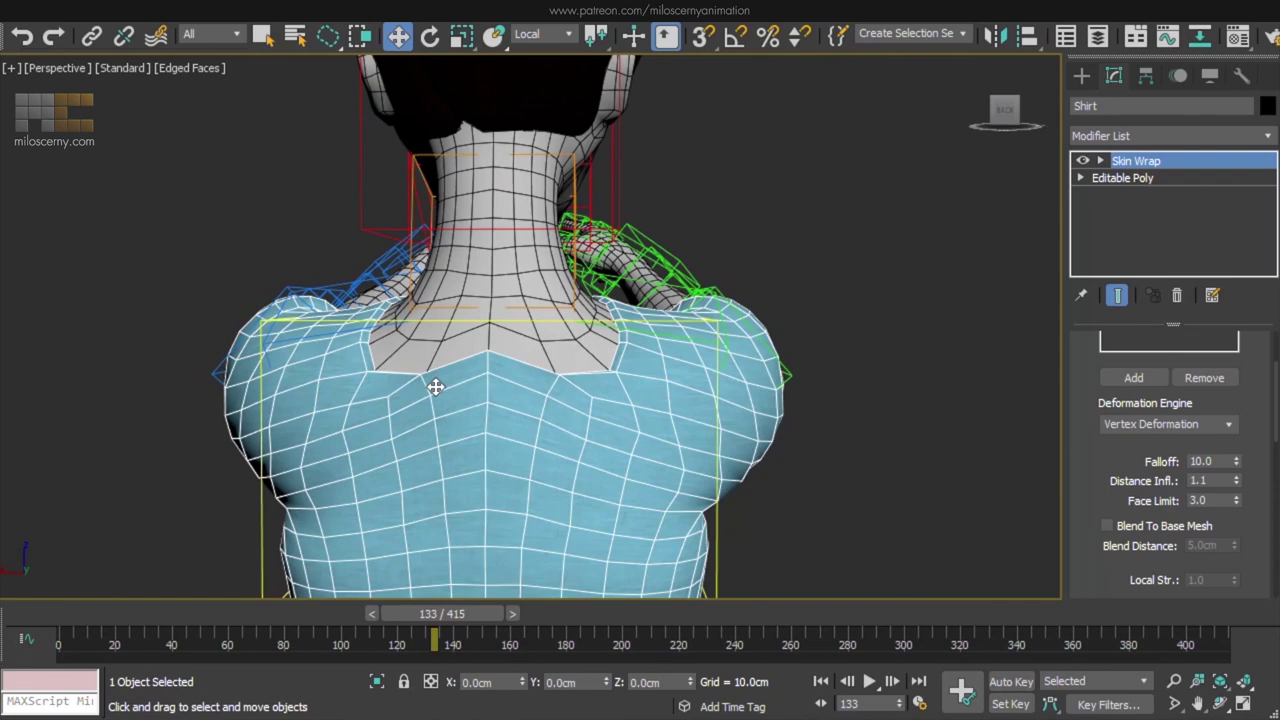
pyautogui.scroll(2, 435, 387)
pyautogui.moveTo(485, 416); pyautogui.dragTo(506, 393, button='middle')
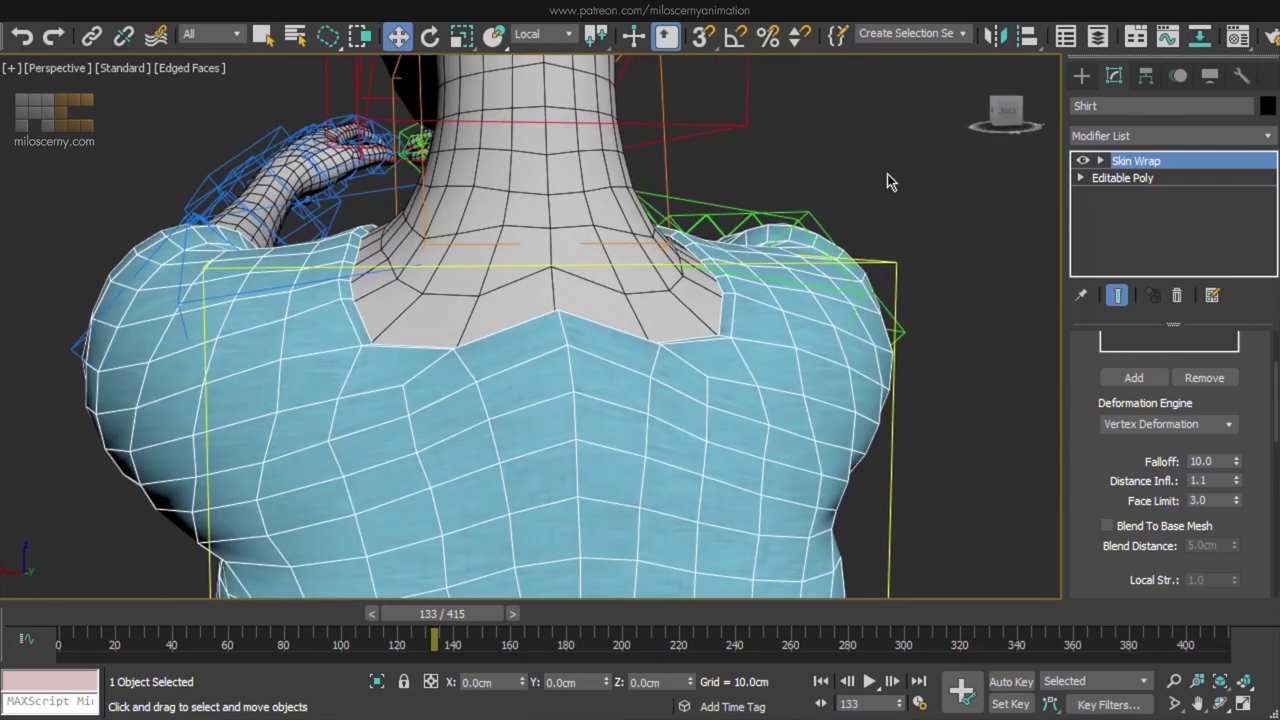
# - Hide the Shirt in the mesh layer, select the body and open the Weight Tool in its Skin envelope editing
pyautogui.click(1097, 37)
pyautogui.click(735, 342)
pyautogui.click(588, 342)
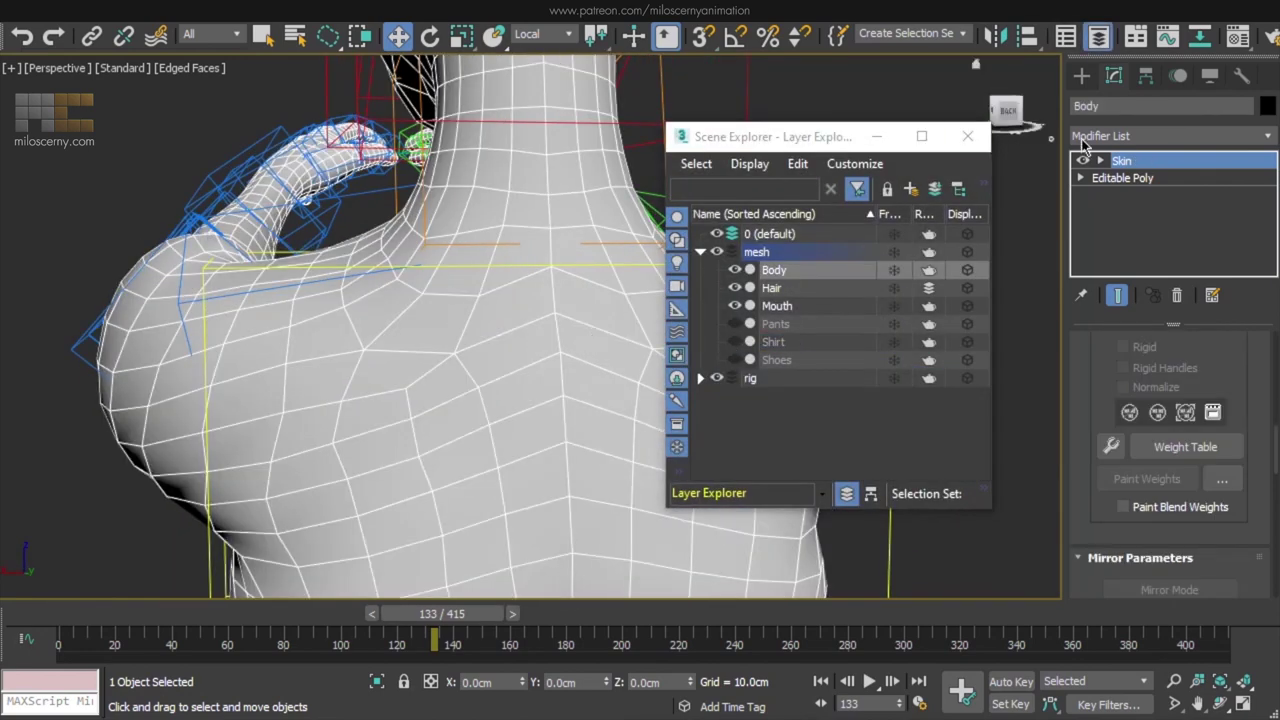
pyautogui.click(1118, 161)
pyautogui.moveTo(535, 361); pyautogui.dragTo(441, 311, button='middle')
pyautogui.click(1110, 447)
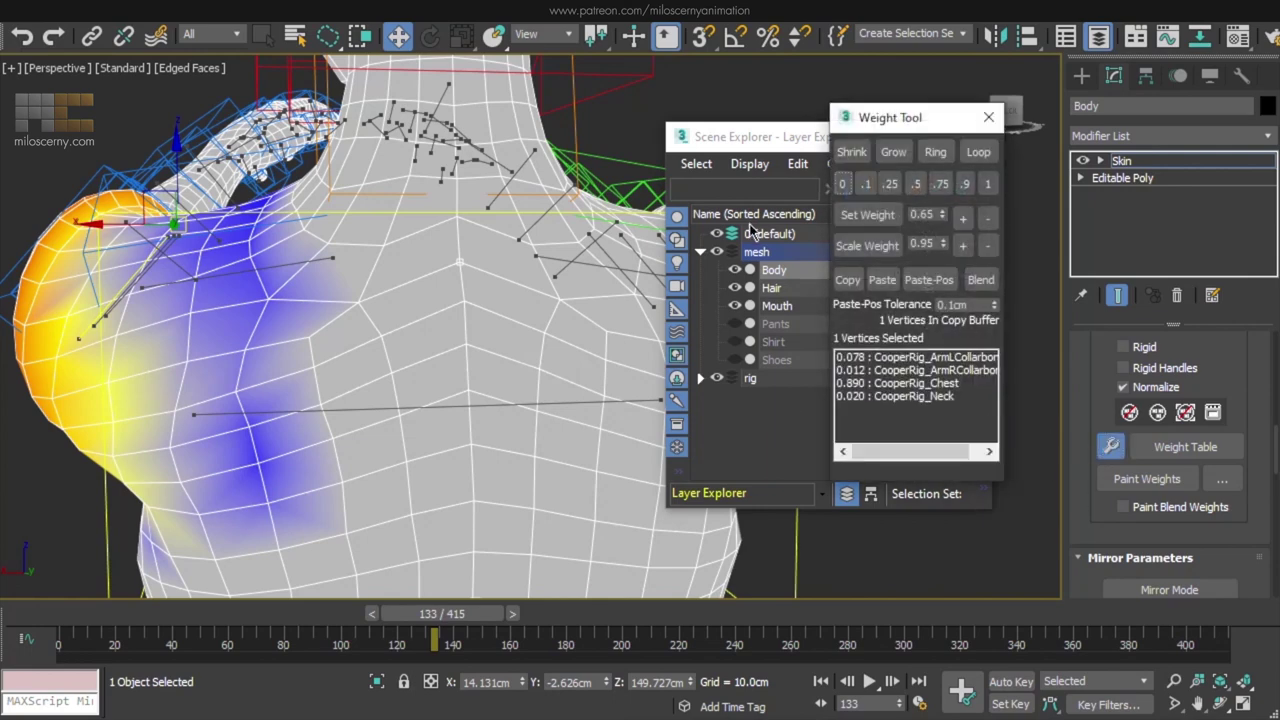
pyautogui.click(968, 136)
pyautogui.keyDown('alt'); pyautogui.moveTo(600, 285); pyautogui.dragTo(457, 301, button='middle'); pyautogui.keyUp('alt')
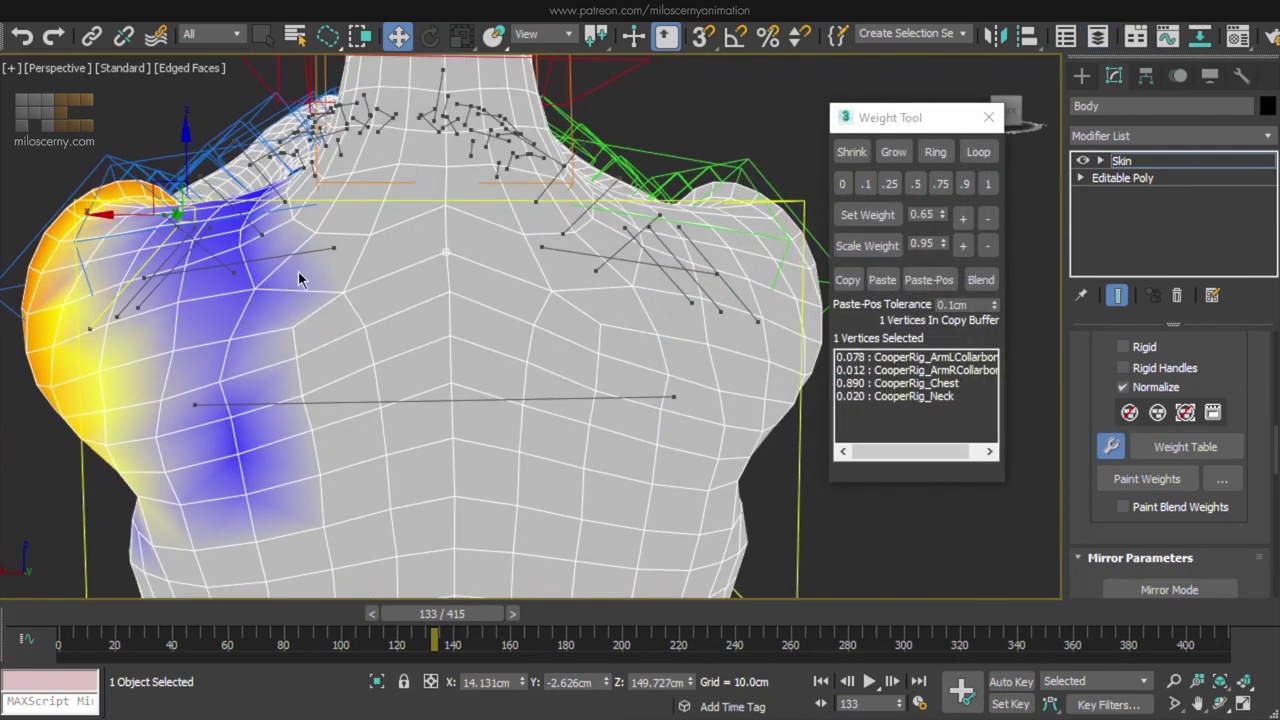
# - Select the centre-line vertices of the upper back and blend their left collarbone, right collarbone and Chest weights
pyautogui.click(336, 257)
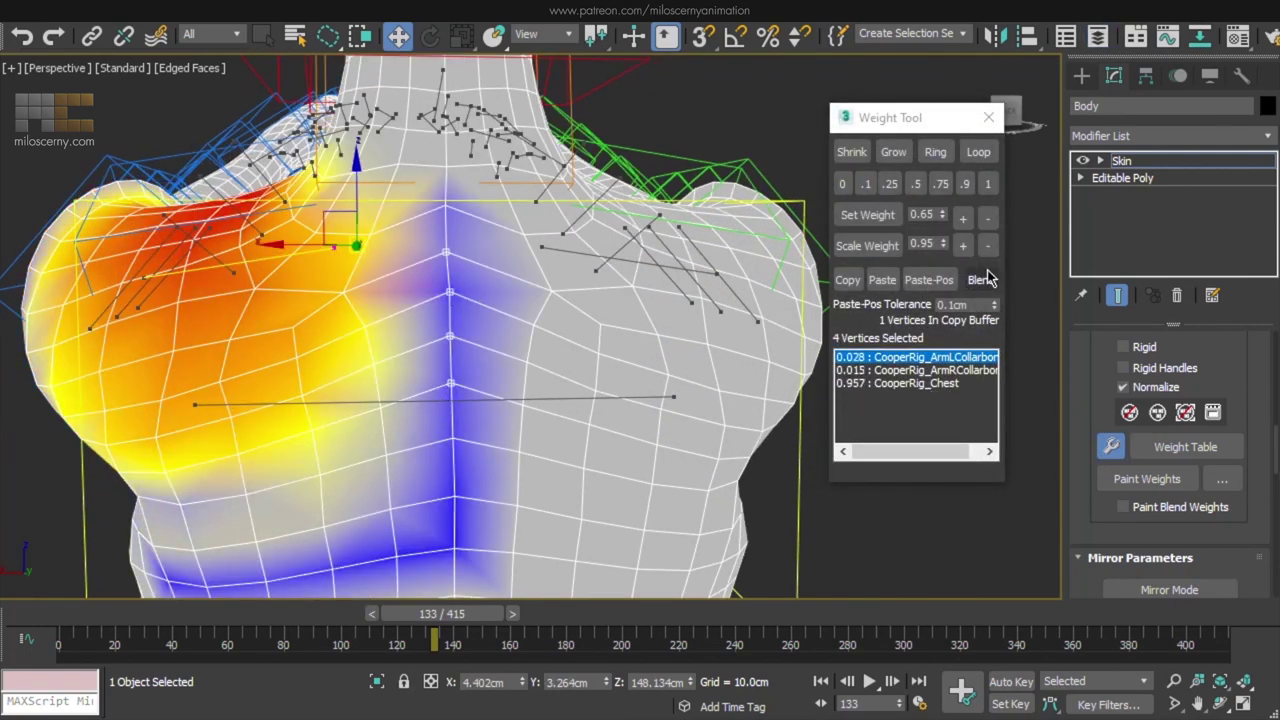
pyautogui.click(950, 370)
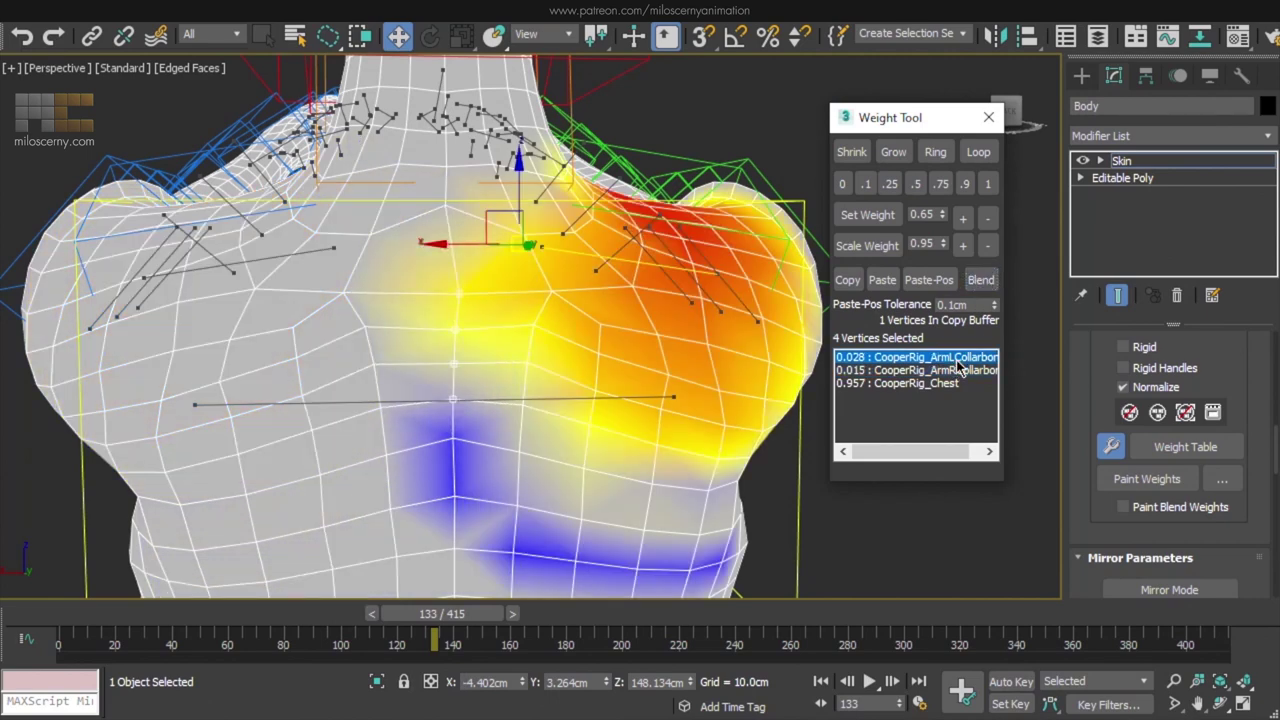
pyautogui.click(985, 281)
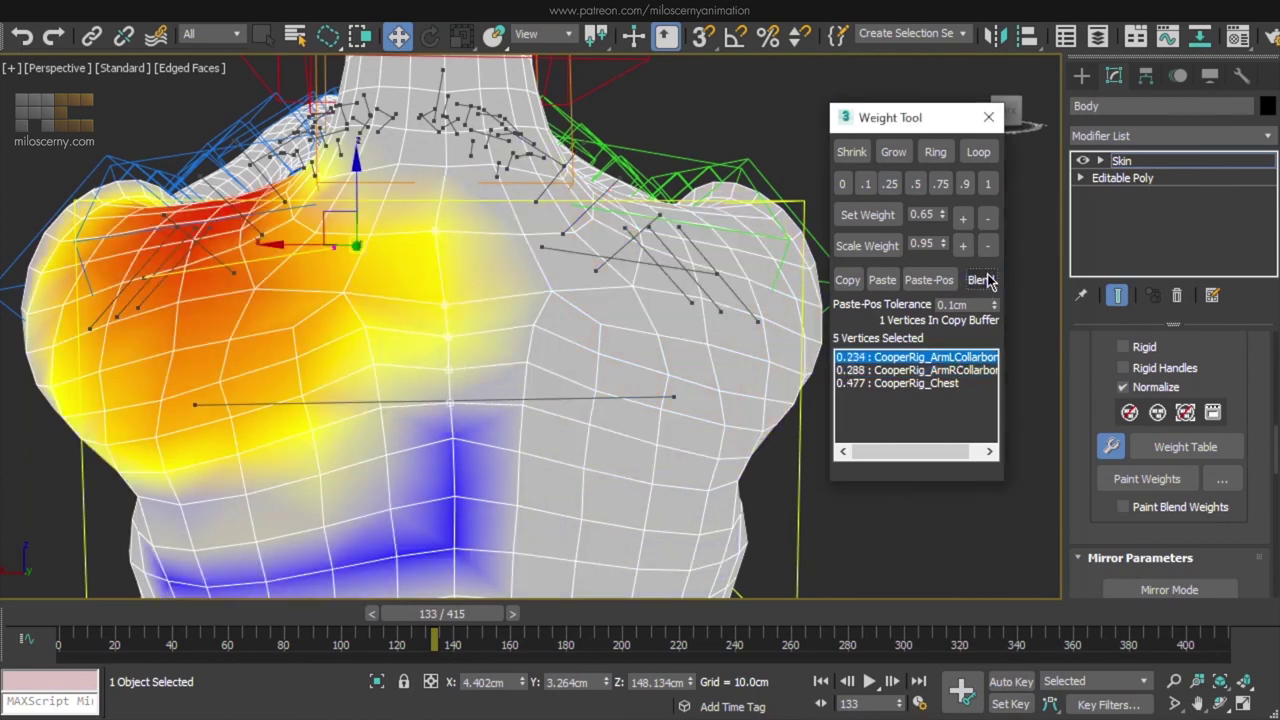
pyautogui.click(982, 286)
pyautogui.click(961, 382)
pyautogui.click(986, 278)
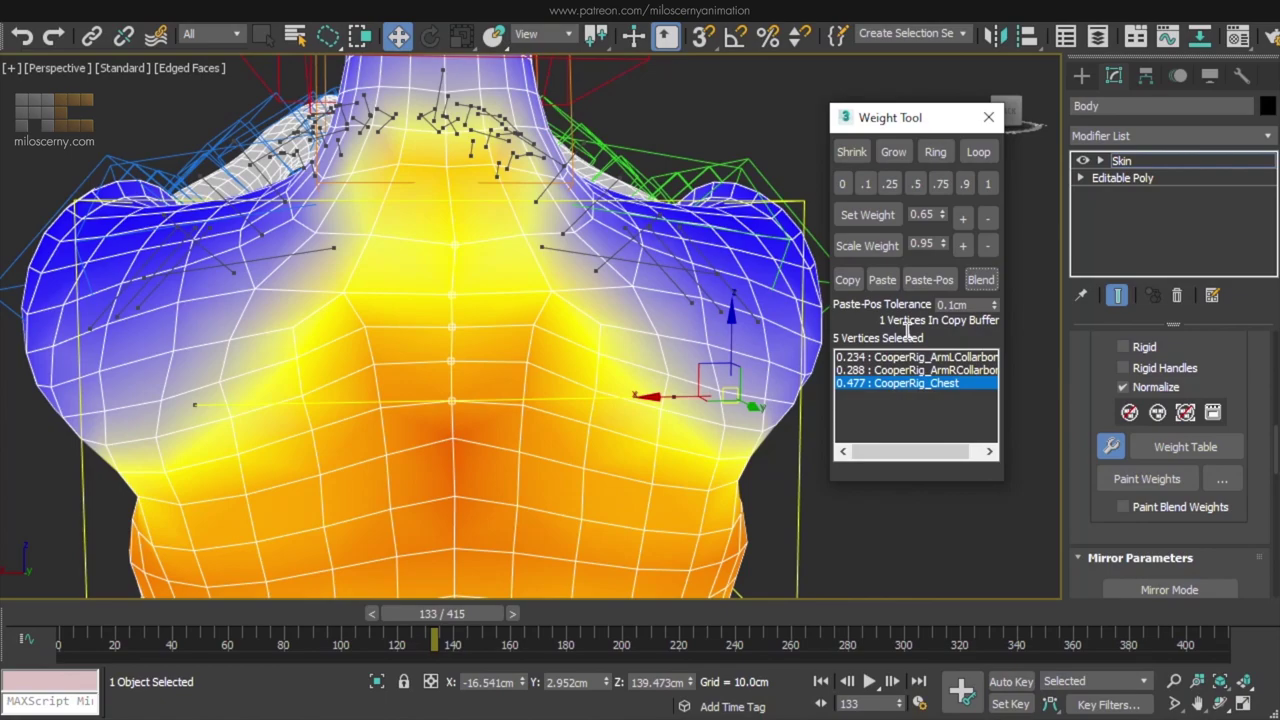
pyautogui.click(957, 370)
pyautogui.click(960, 383)
pyautogui.click(985, 281)
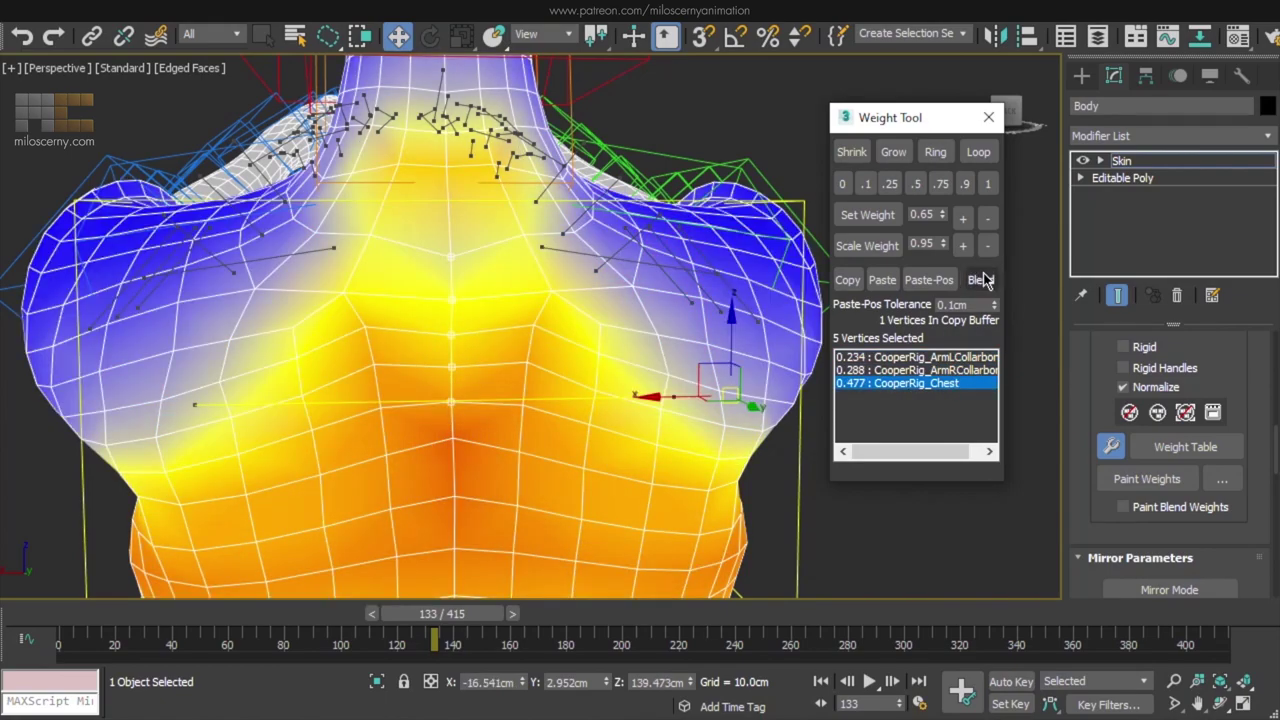
# - Leave envelope editing on the body's Skin modifier and unhide the Shirt in the mesh layer
pyautogui.moveTo(437, 620)
pyautogui.mouseDown()
pyautogui.moveTo(400, 620)
pyautogui.moveTo(451, 627)
pyautogui.moveTo(424, 630)
pyautogui.moveTo(437, 632)
pyautogui.mouseUp()
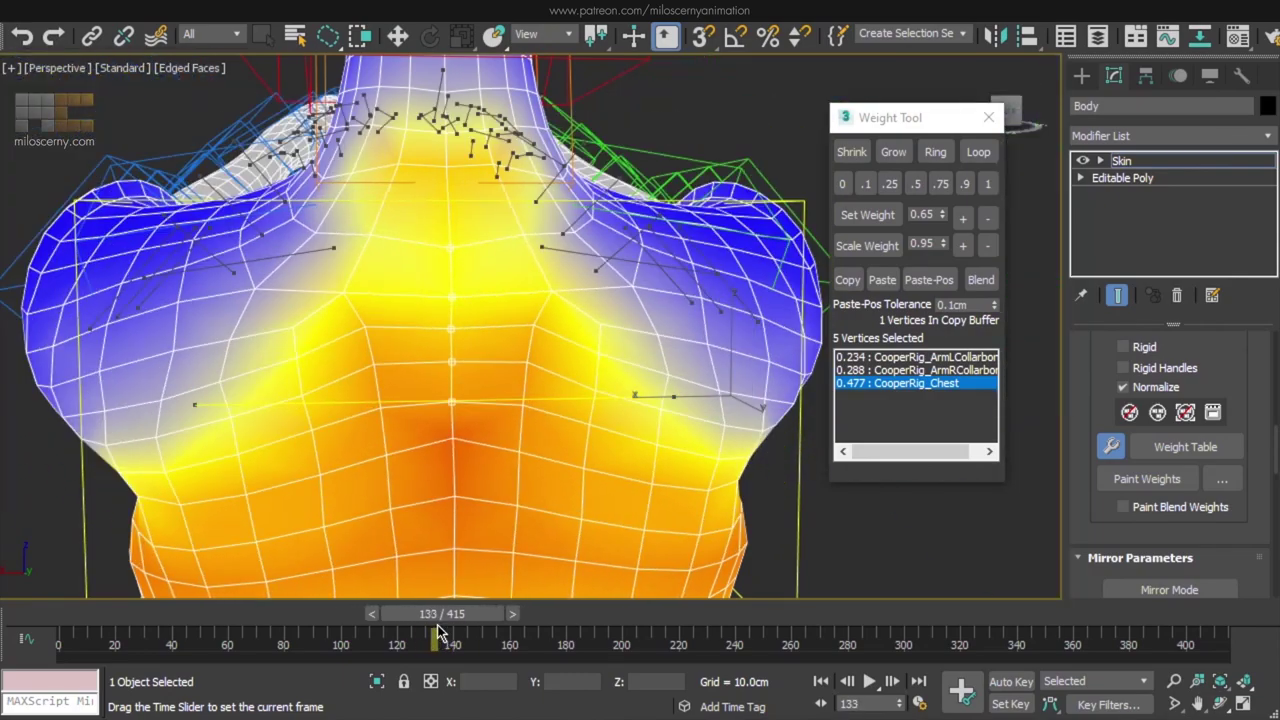
pyautogui.click(1137, 160)
pyautogui.click(1093, 40)
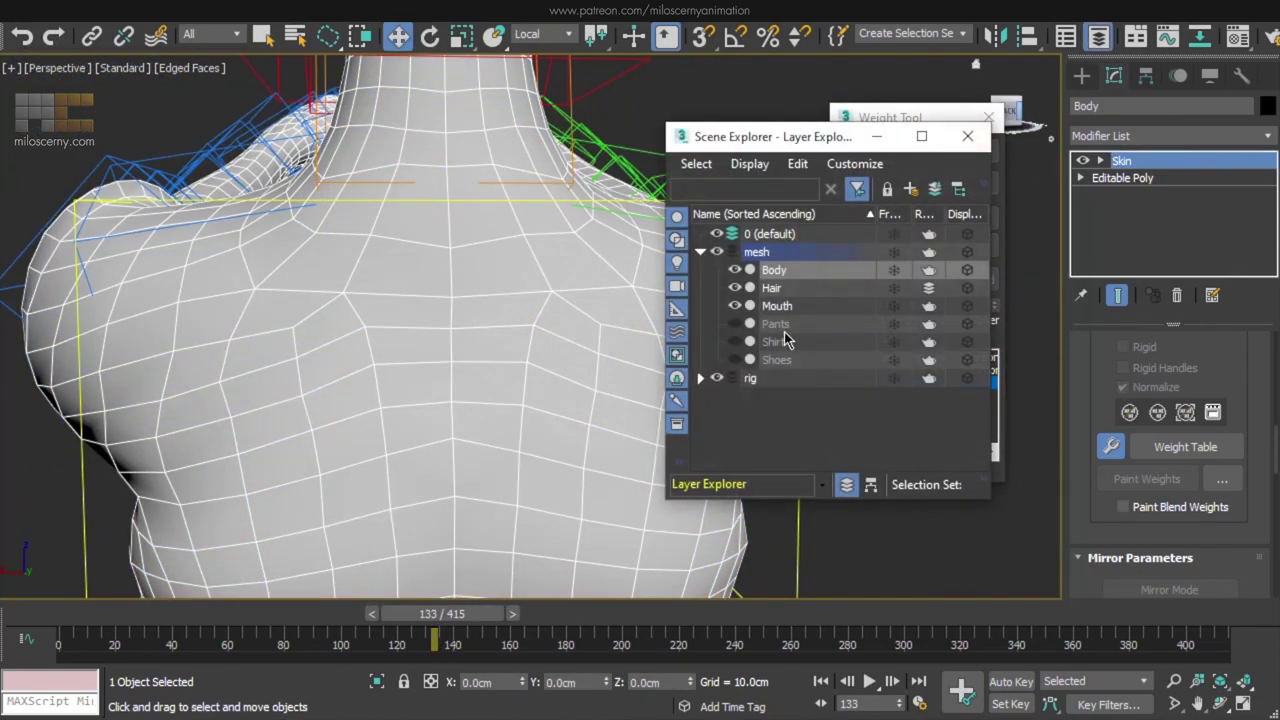
pyautogui.click(735, 341)
# - Examine the shirt on the posed character from the front and scrub the animation back to frame 0
pyautogui.moveTo(452, 620)
pyautogui.mouseDown()
pyautogui.moveTo(431, 622)
pyautogui.moveTo(452, 620)
pyautogui.mouseUp()
pyautogui.press('w')
pyautogui.scroll(-8, 436, 478)
pyautogui.moveTo(436, 478); pyautogui.dragTo(450, 297, button='middle')
pyautogui.keyDown('alt'); pyautogui.moveTo(450, 297); pyautogui.dragTo(680, 300, button='middle'); pyautogui.keyUp('alt')
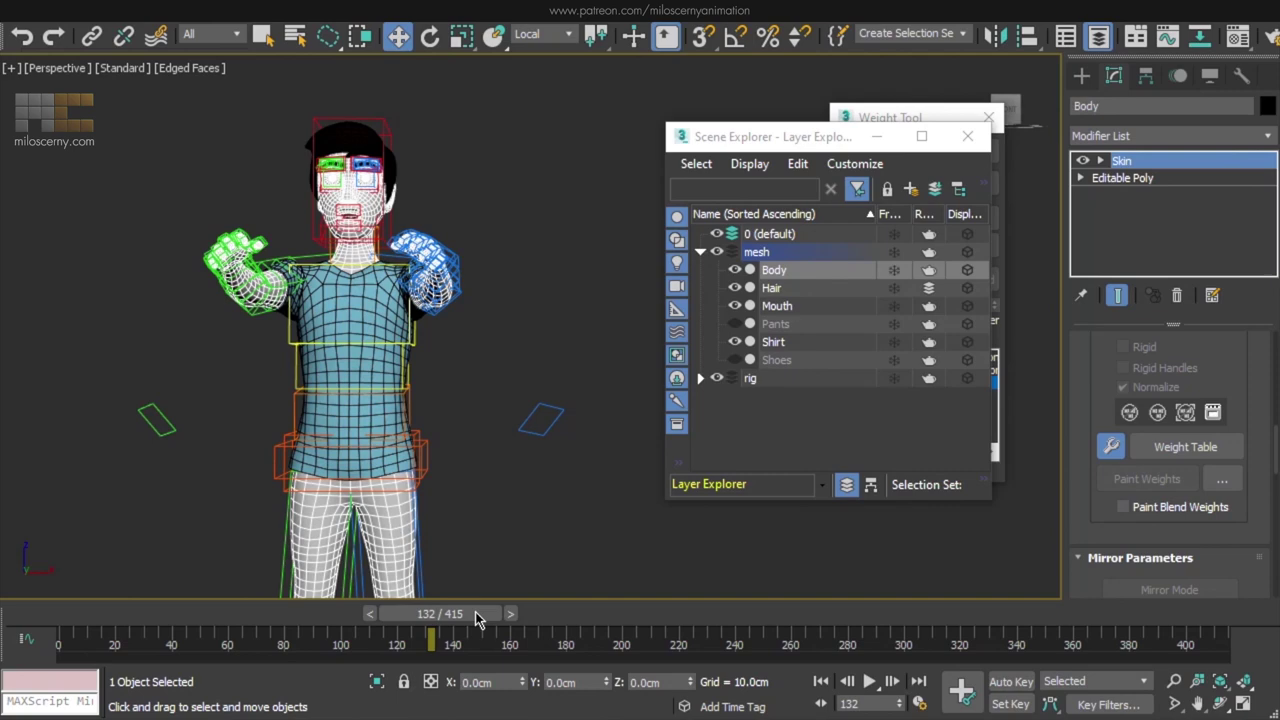
pyautogui.moveTo(477, 617); pyautogui.dragTo(343, 633)
pyautogui.moveTo(78, 641)
pyautogui.mouseDown()
pyautogui.moveTo(187, 640)
pyautogui.moveTo(88, 642)
pyautogui.mouseUp()
pyautogui.press('w')
pyautogui.moveTo(392, 431); pyautogui.dragTo(515, 383, button='middle')
# - Close the Layer Explorer and the Weight Tool and select the shirt
pyautogui.click(968, 133)
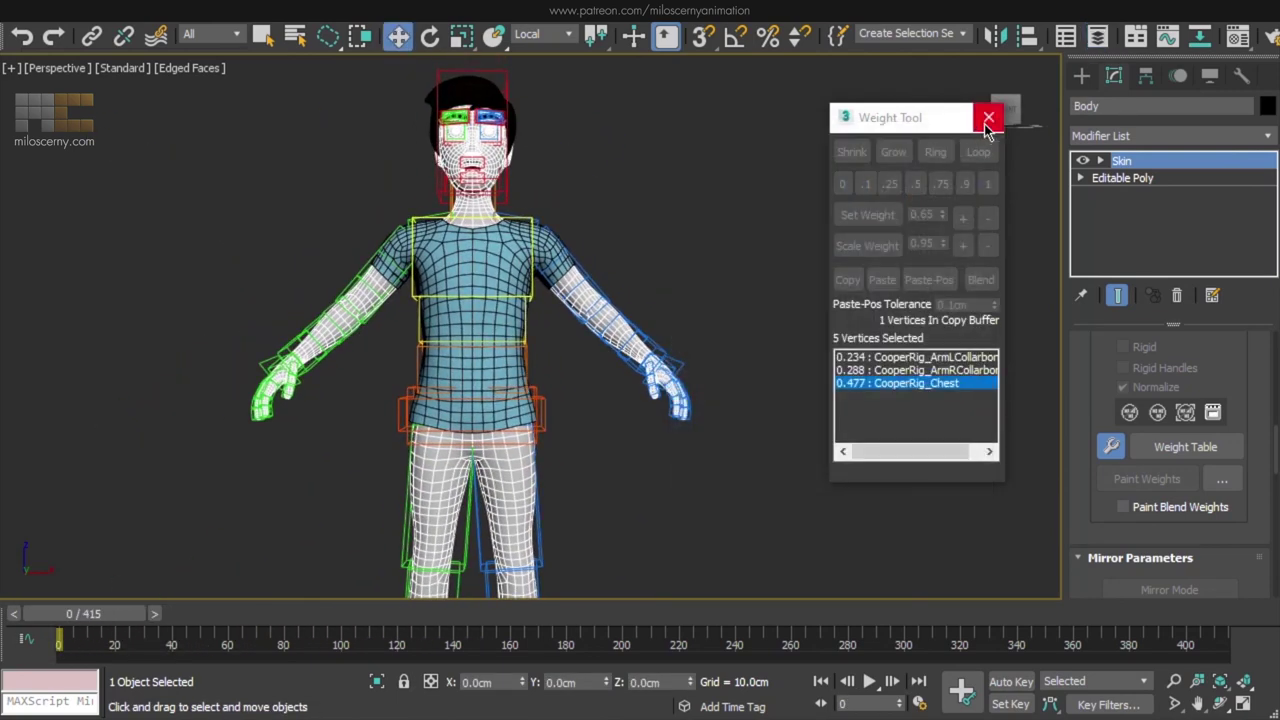
pyautogui.click(988, 117)
pyautogui.click(455, 291)
pyautogui.moveTo(470, 300); pyautogui.dragTo(528, 333, button='middle')
pyautogui.scroll(5, 528, 333)
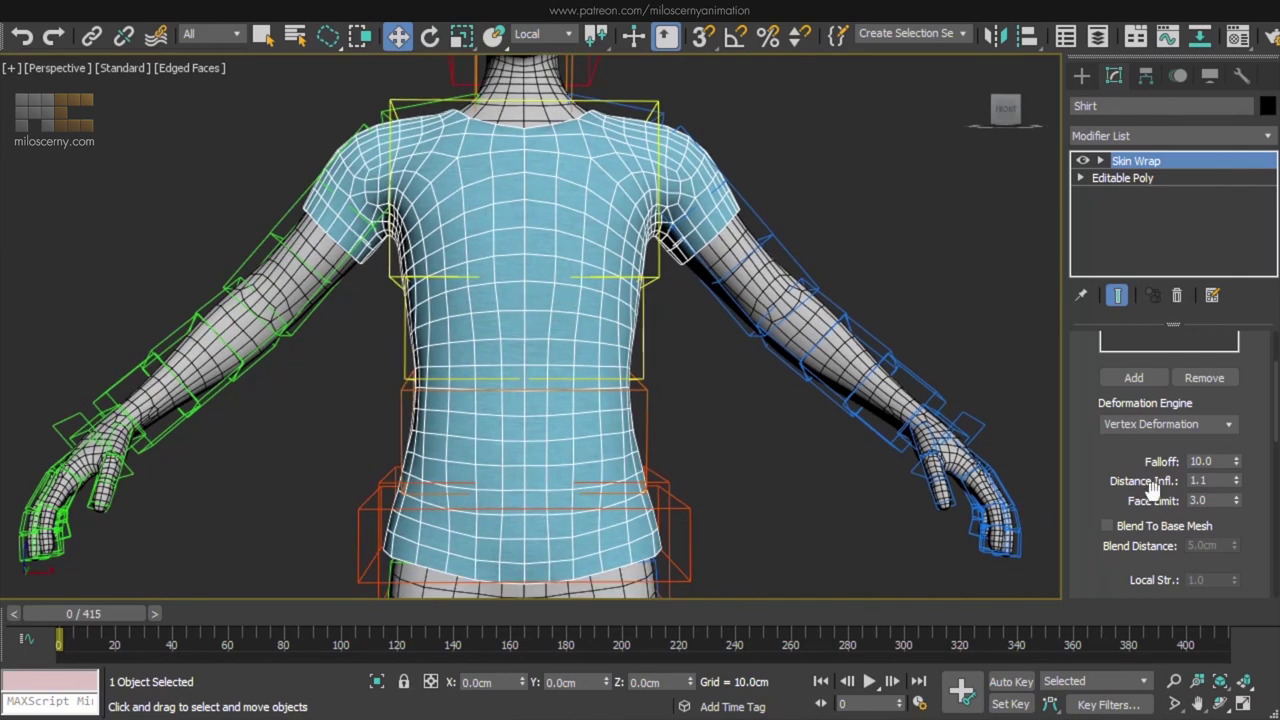
# - Convert the shirt's Skin Wrap to a Skin modifier with Weight All Points enabled, and delete the Skin Wrap
pyautogui.scroll(-5, 1151, 486)
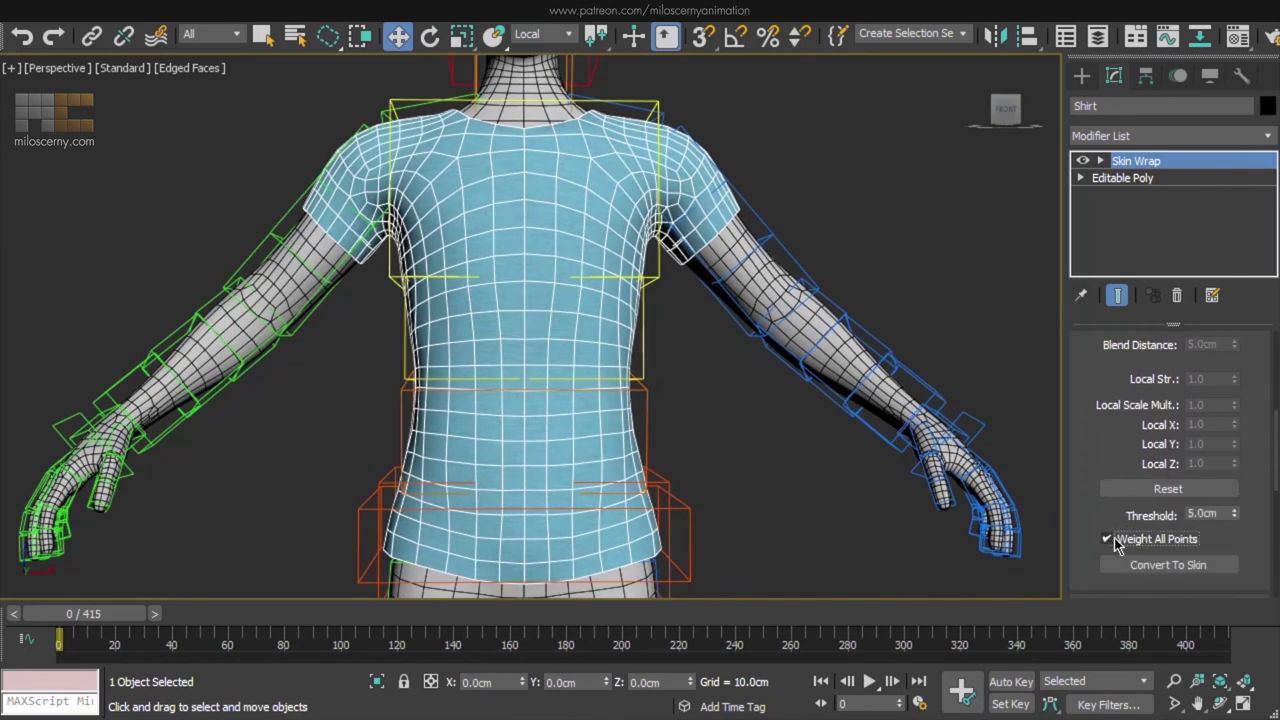
pyautogui.click(1162, 565)
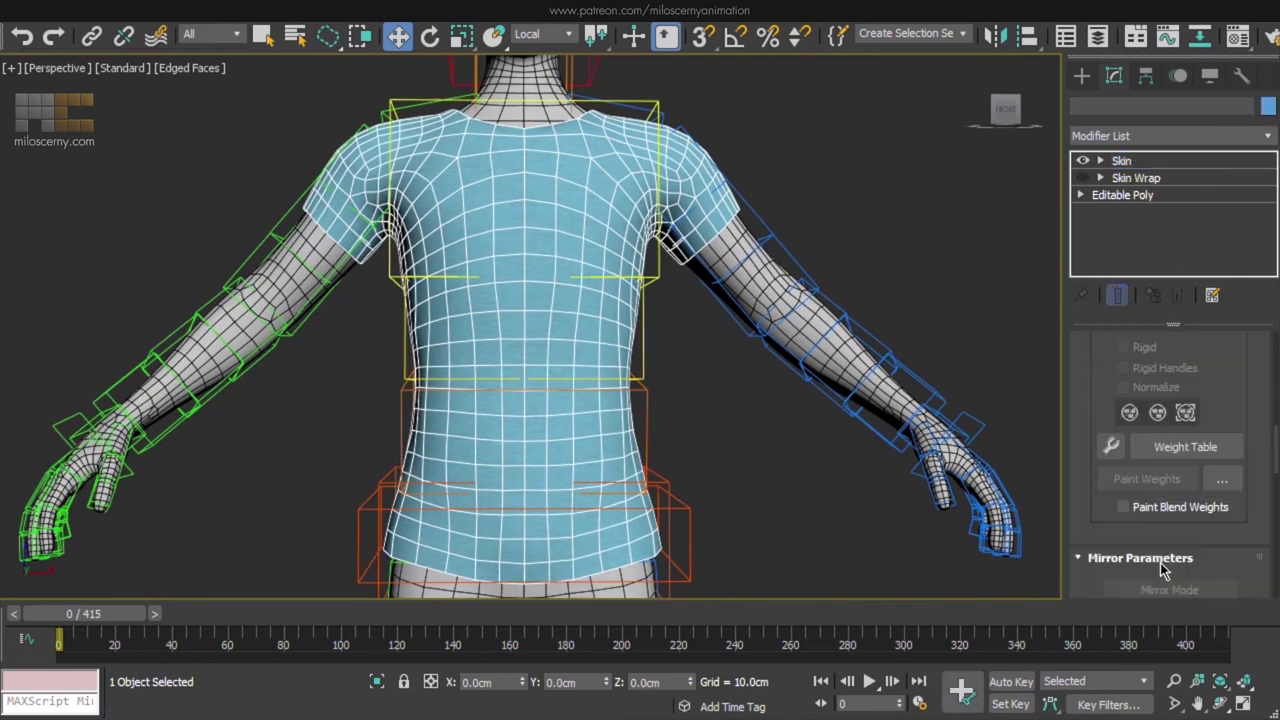
pyautogui.rightClick(1136, 180)
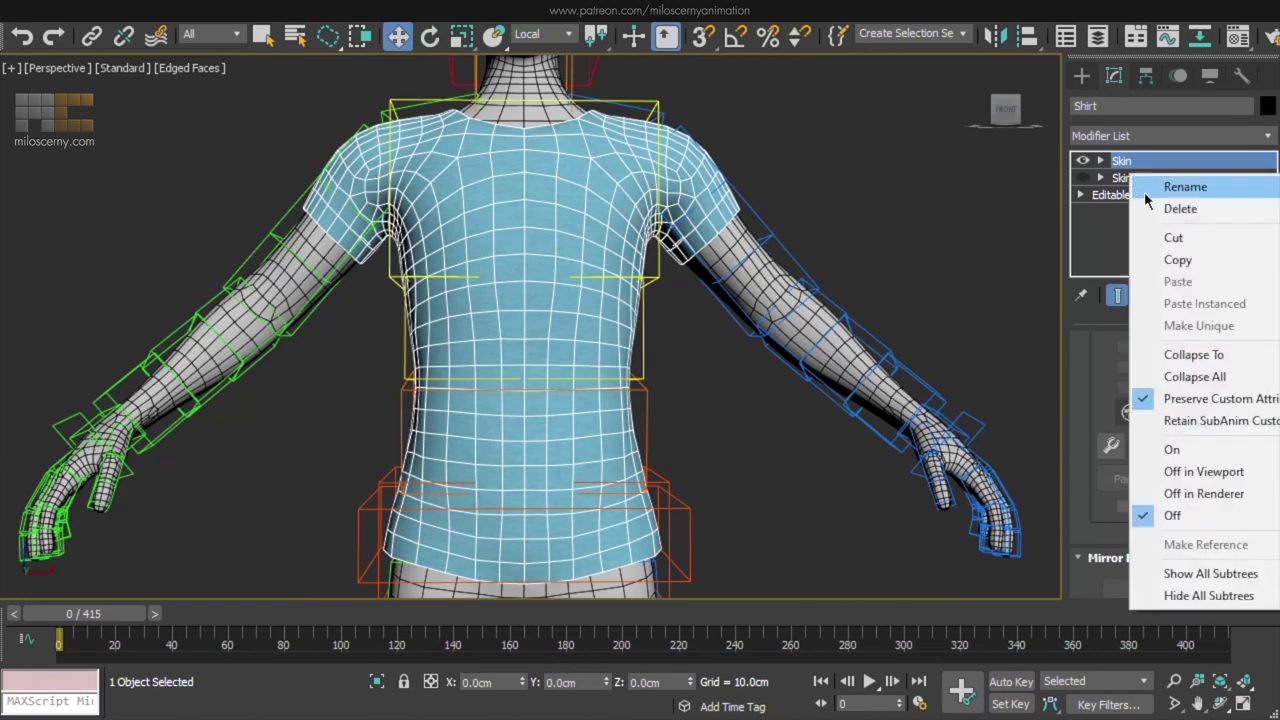
pyautogui.click(1163, 207)
# - In the shirt's Skin modifier, make sure the DQ Skinning Toggle is on and the Bone Affect Limit is 4
pyautogui.scroll(10, 1090, 355)
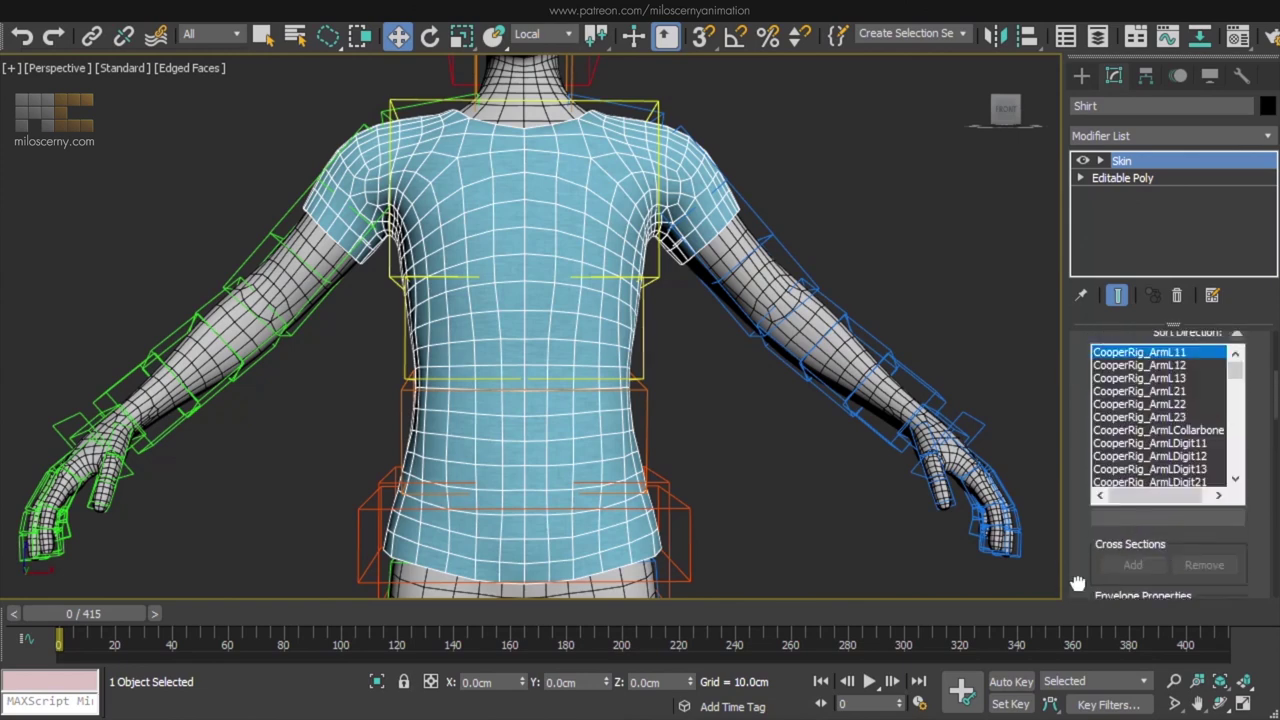
pyautogui.scroll(-1, 1220, 475)
pyautogui.scroll(-10, 1232, 530)
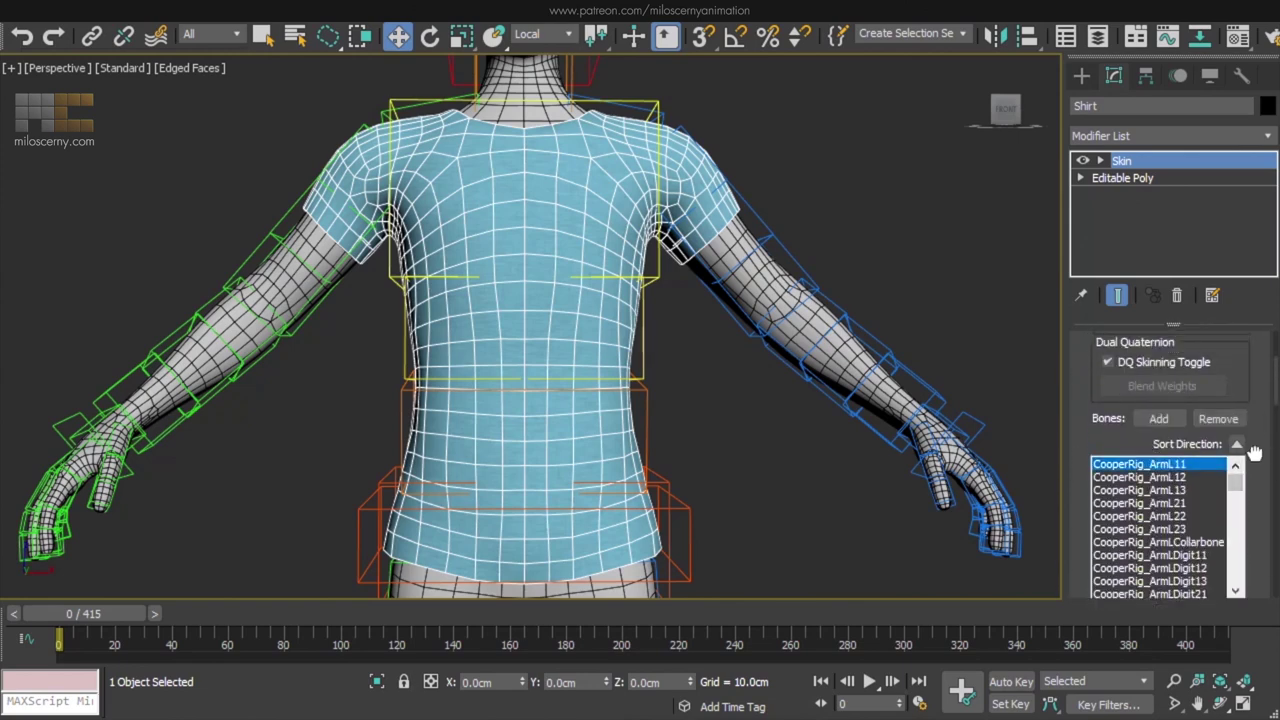
pyautogui.scroll(-5, 1256, 392)
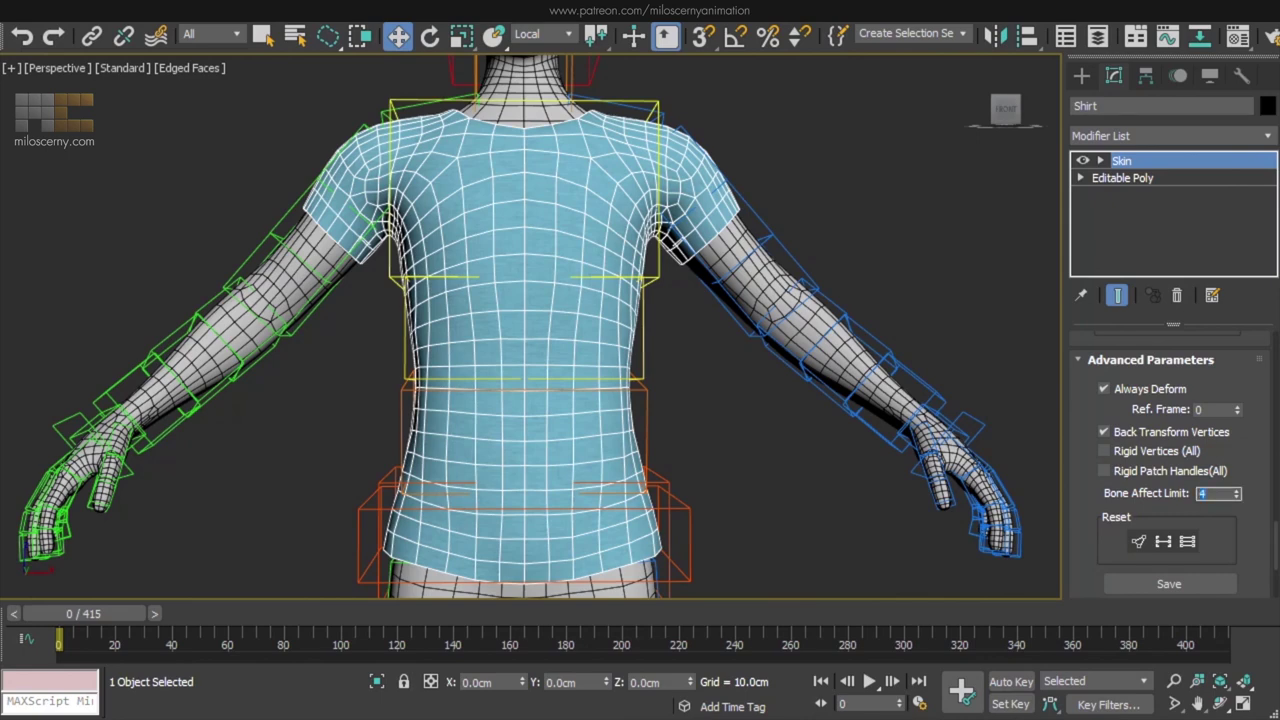
# - Unhide the Pants object in the mesh layer, close the Layer Explorer and select the pants
pyautogui.scroll(-5, 852, 416)
pyautogui.moveTo(854, 420); pyautogui.dragTo(745, 321, button='middle')
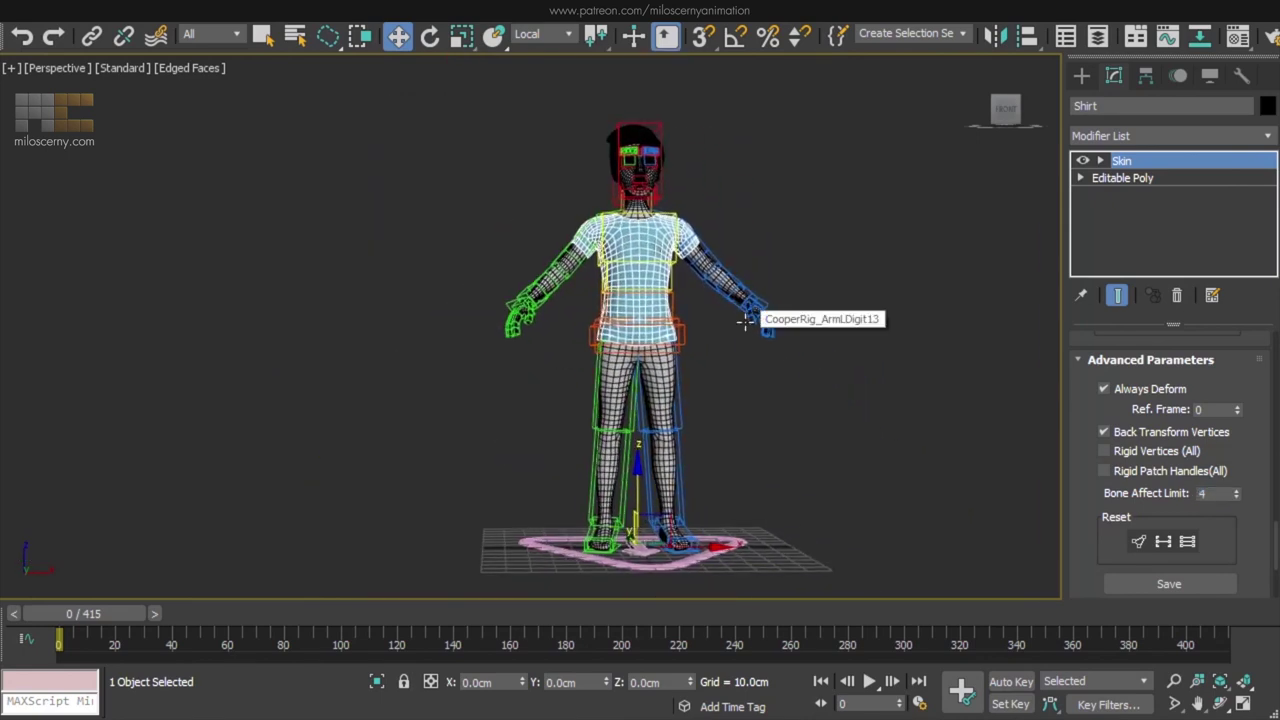
pyautogui.click(1098, 37)
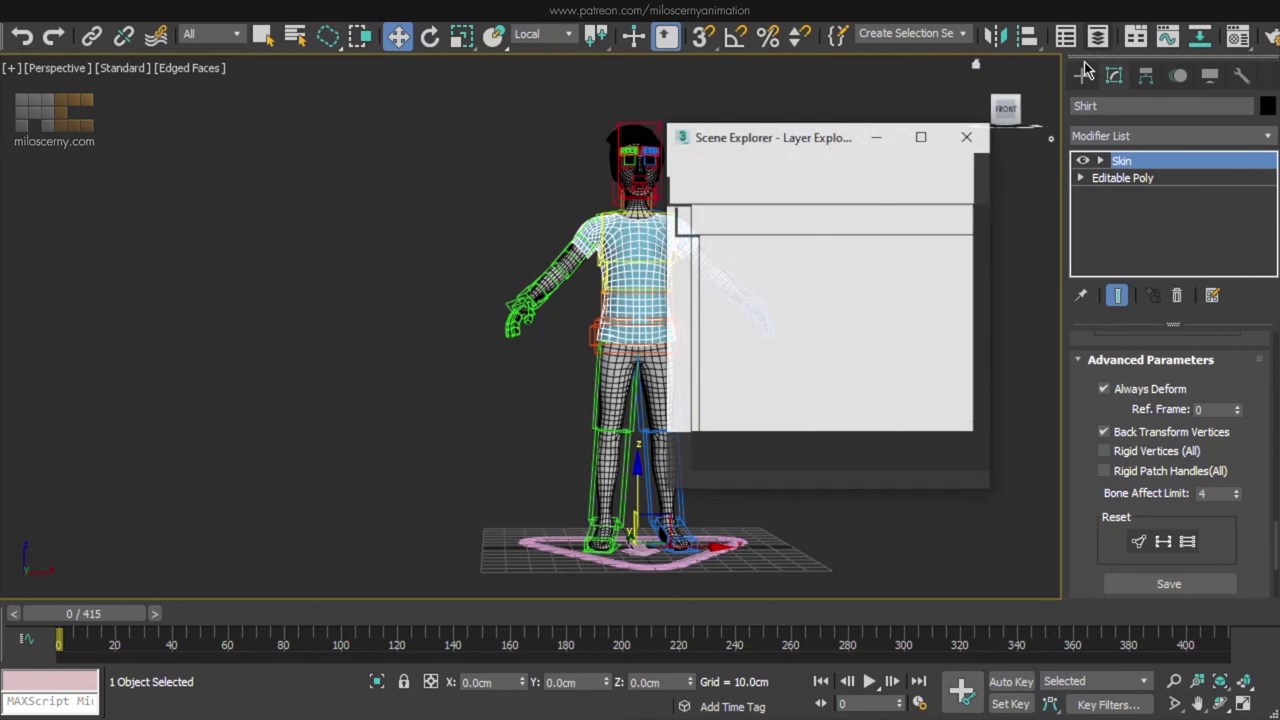
pyautogui.click(967, 136)
pyautogui.click(660, 370)
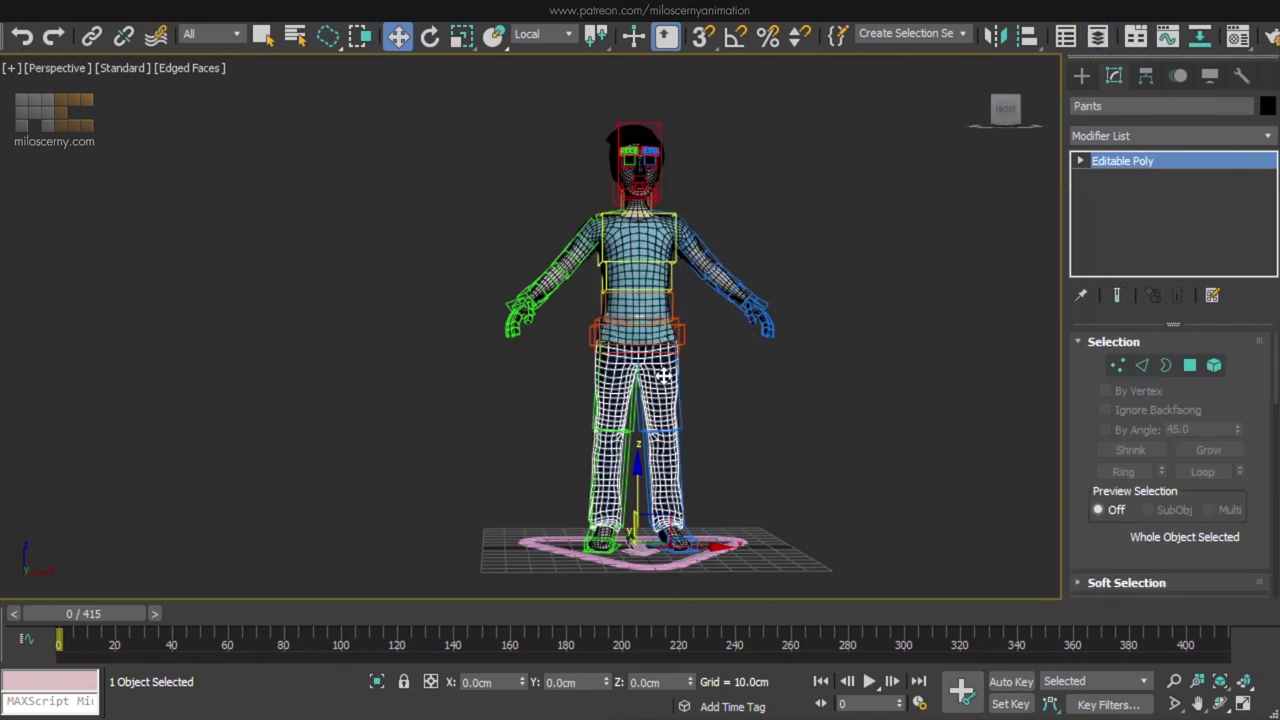
# - Add a Skin Wrap modifier to the pants and add the Body as its control object
pyautogui.click(1128, 136)
pyautogui.press('s')
pyautogui.scroll(-1, 1128, 160)
pyautogui.click(1100, 191)
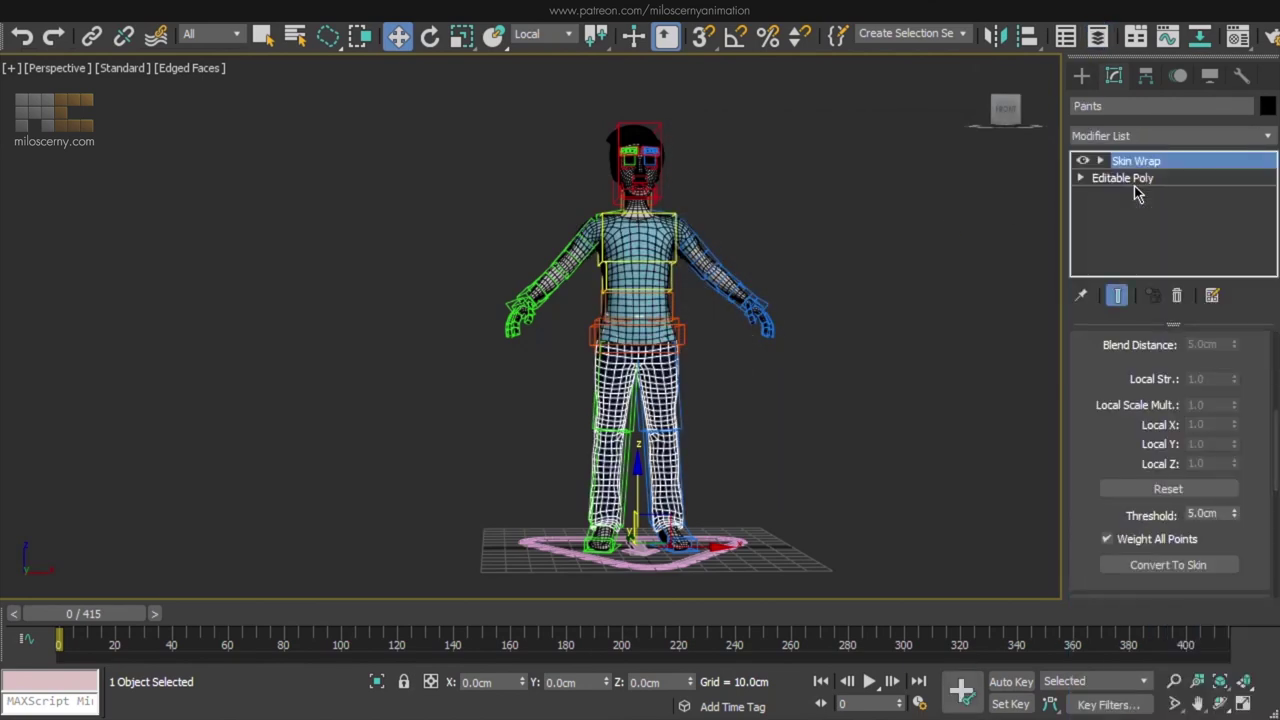
pyautogui.scroll(5, 1100, 480)
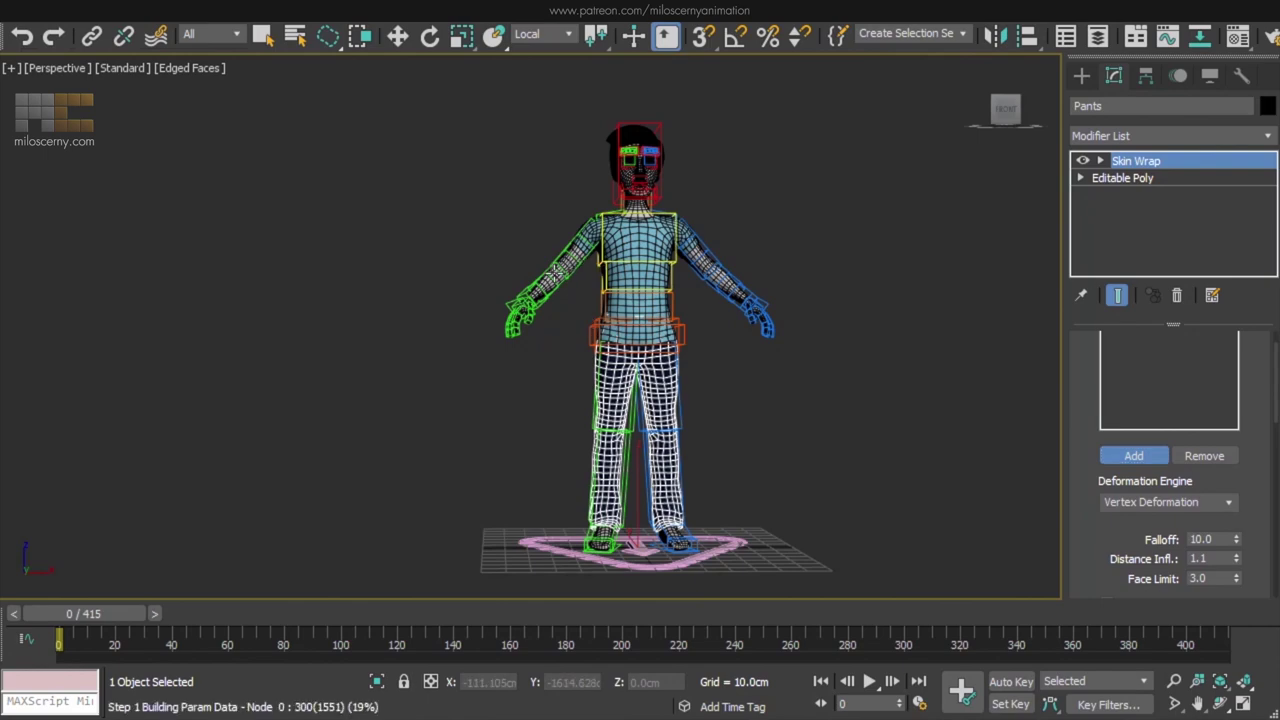
# - Set the deformation engine of the pants' Skin Wrap to Face Deformation
pyautogui.moveTo(1077, 394); pyautogui.dragTo(1077, 440)
pyautogui.moveTo(1077, 497); pyautogui.dragTo(1077, 420)
pyautogui.click(1228, 474)
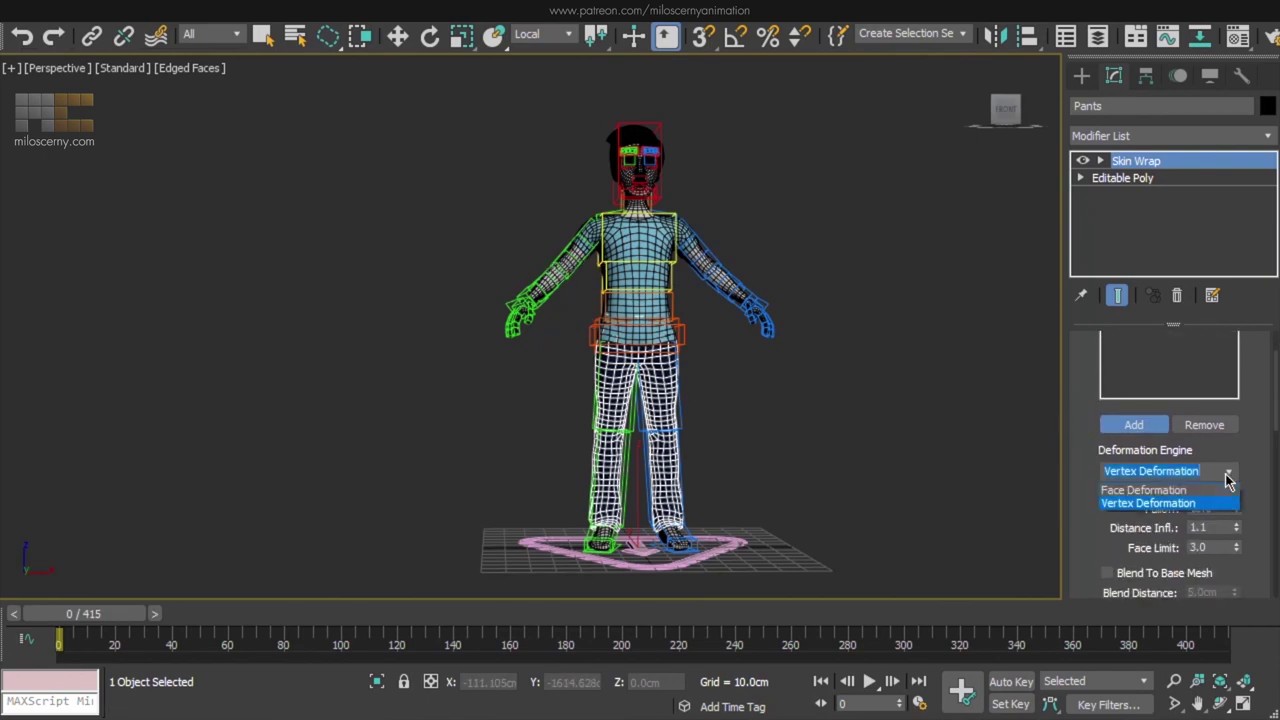
pyautogui.scroll(5, 714, 447)
# - Scrub through the leg animation to examine how the pants deform around both bent knees, and return to frame 0
pyautogui.keyDown('alt'); pyautogui.moveTo(714, 447); pyautogui.dragTo(590, 383, button='middle'); pyautogui.keyUp('alt')
pyautogui.rightClick(590, 385)
pyautogui.moveTo(106, 614); pyautogui.dragTo(168, 628)
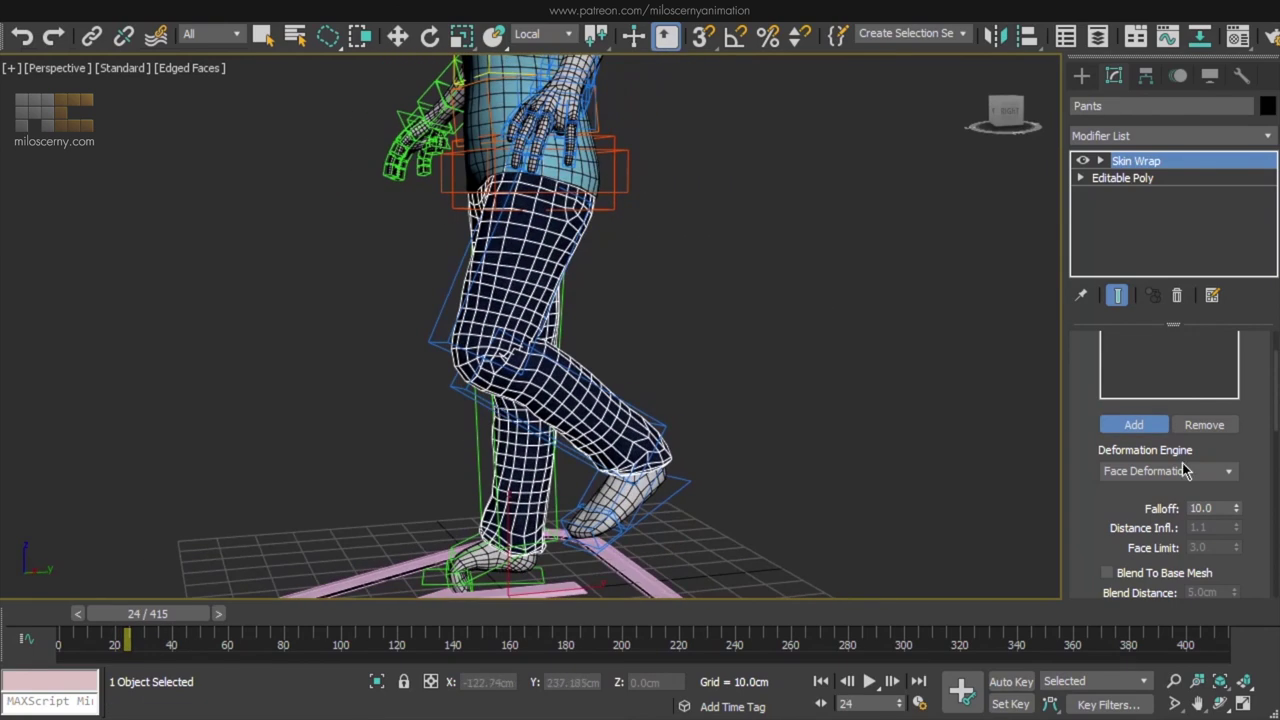
pyautogui.scroll(3, 912, 455)
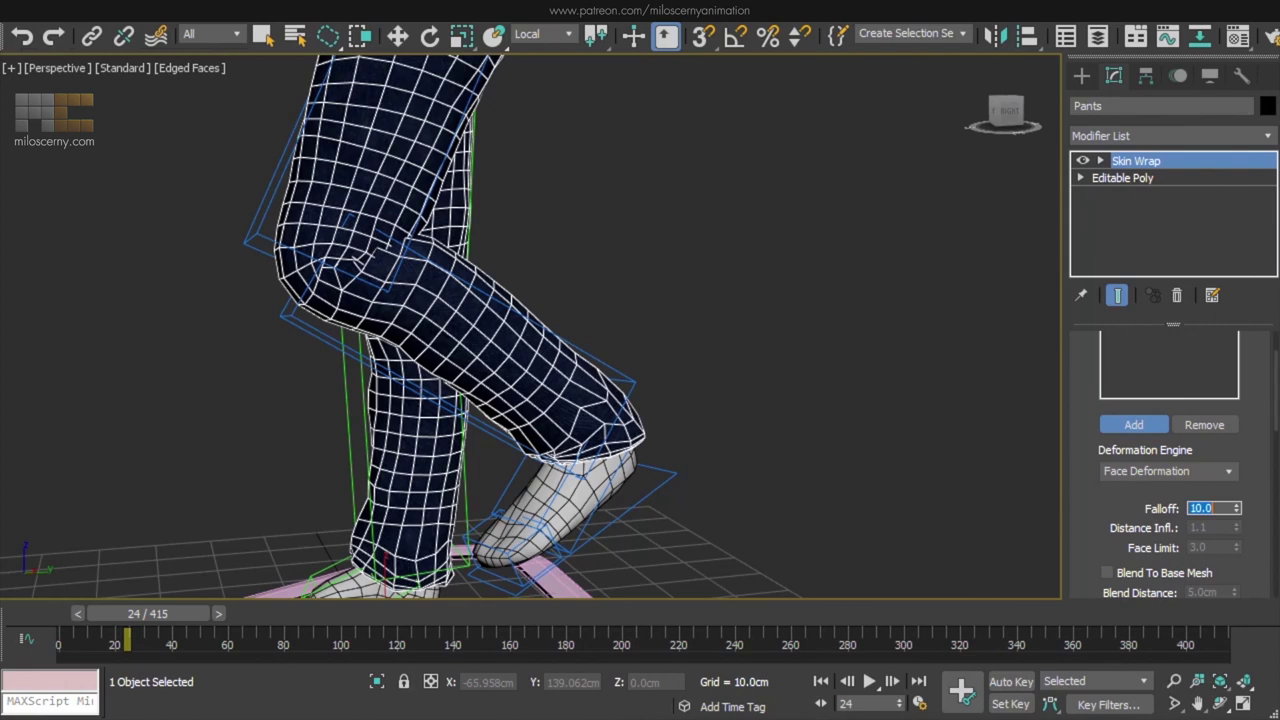
pyautogui.moveTo(1080, 536); pyautogui.dragTo(1085, 298)
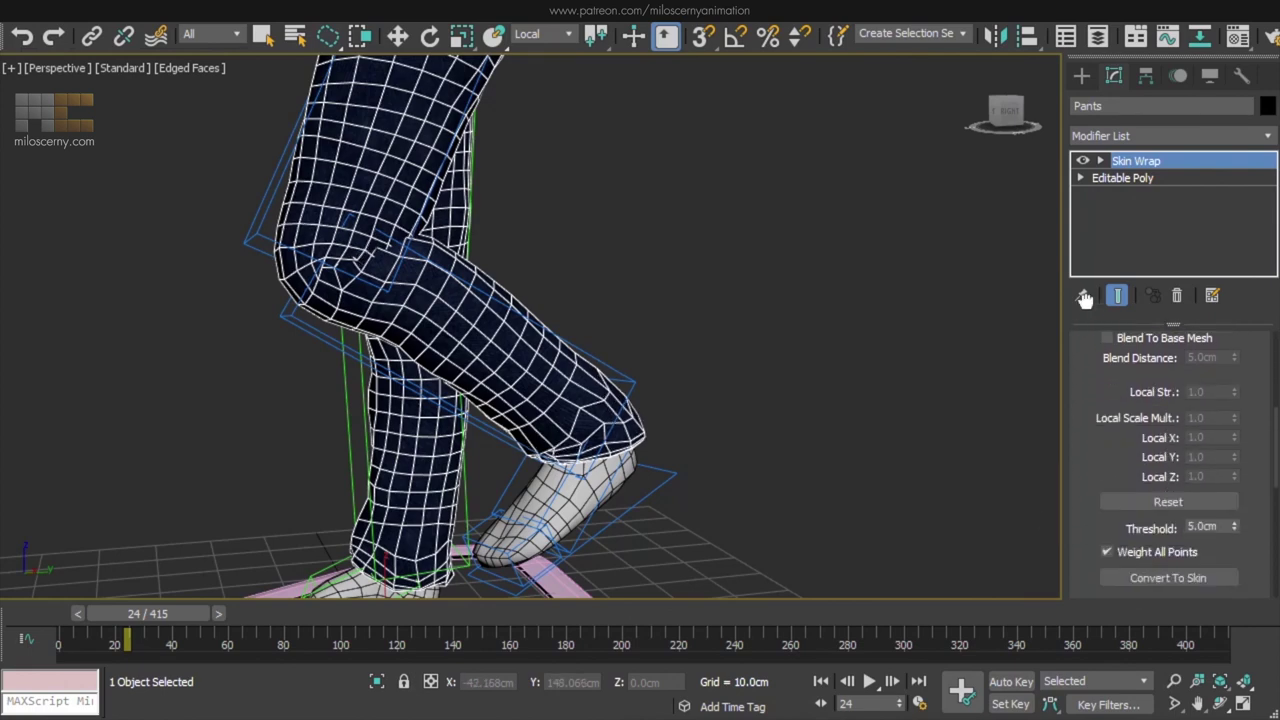
pyautogui.moveTo(147, 614)
pyautogui.mouseDown()
pyautogui.moveTo(191, 622)
pyautogui.moveTo(128, 625)
pyautogui.moveTo(141, 618)
pyautogui.mouseUp()
pyautogui.keyDown('alt'); pyautogui.moveTo(650, 336); pyautogui.dragTo(432, 346, button='middle'); pyautogui.keyUp('alt')
pyautogui.moveTo(158, 614); pyautogui.dragTo(115, 625)
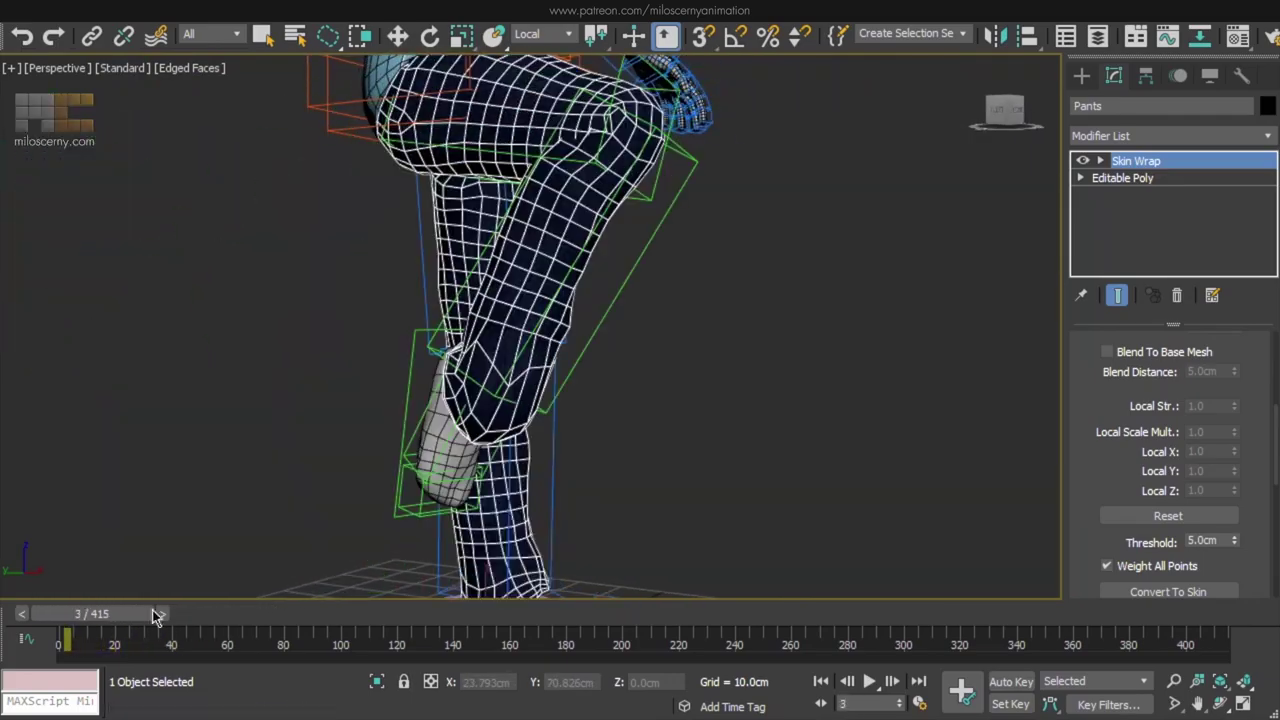
pyautogui.moveTo(640, 190); pyautogui.dragTo(715, 440, button='middle')
pyautogui.keyDown('alt'); pyautogui.moveTo(715, 440); pyautogui.dragTo(490, 383, button='middle'); pyautogui.keyUp('alt')
pyautogui.scroll(-7, 490, 383)
pyautogui.moveTo(690, 410); pyautogui.dragTo(700, 294, button='middle')
pyautogui.moveTo(84, 622); pyautogui.dragTo(50, 624)
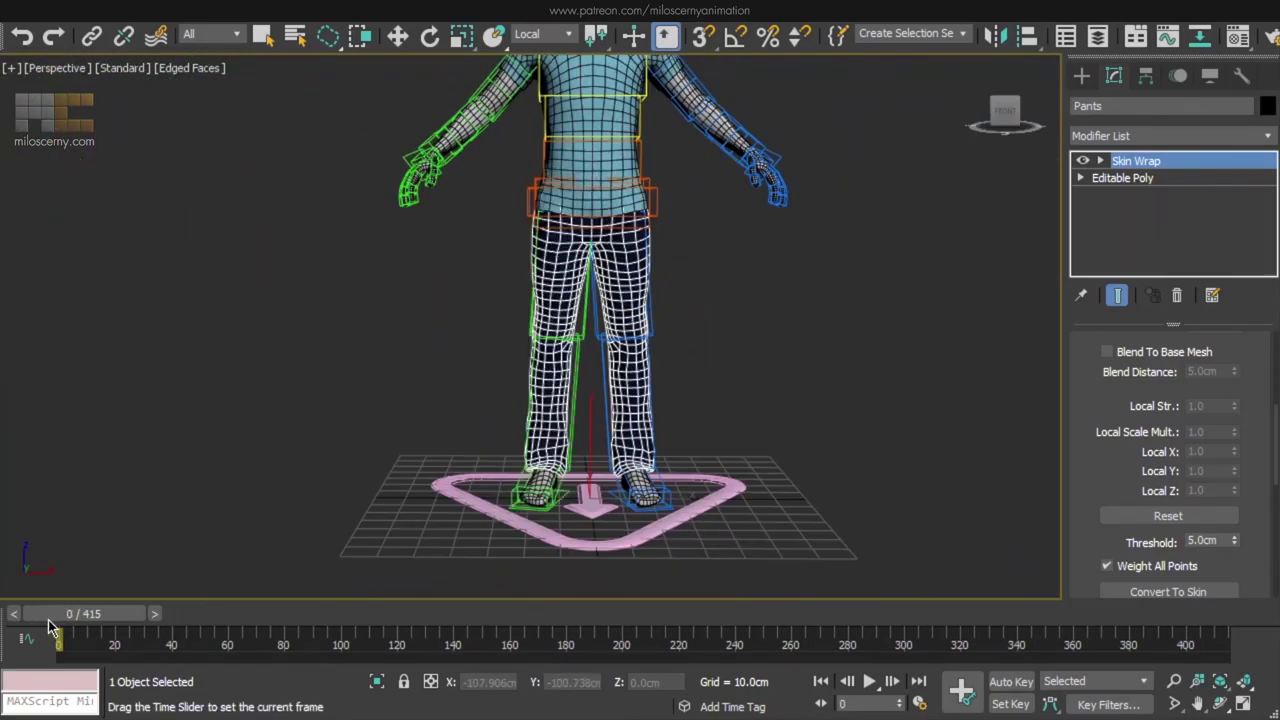
# - Convert the pants' Skin Wrap to a Skin modifier and delete the Skin Wrap
pyautogui.moveTo(560, 500); pyautogui.dragTo(567, 385, button='middle')
pyautogui.scroll(-5, 1108, 355)
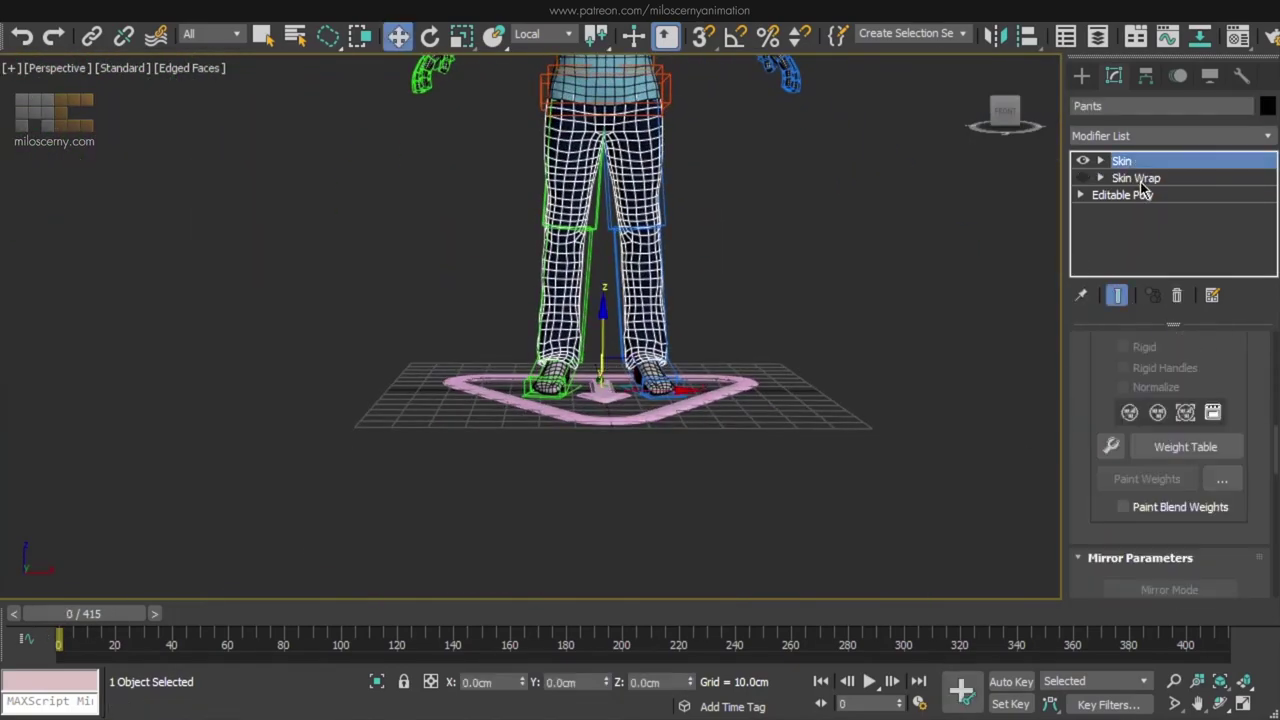
pyautogui.rightClick(1137, 178)
pyautogui.click(1160, 212)
pyautogui.scroll(-10, 1110, 500)
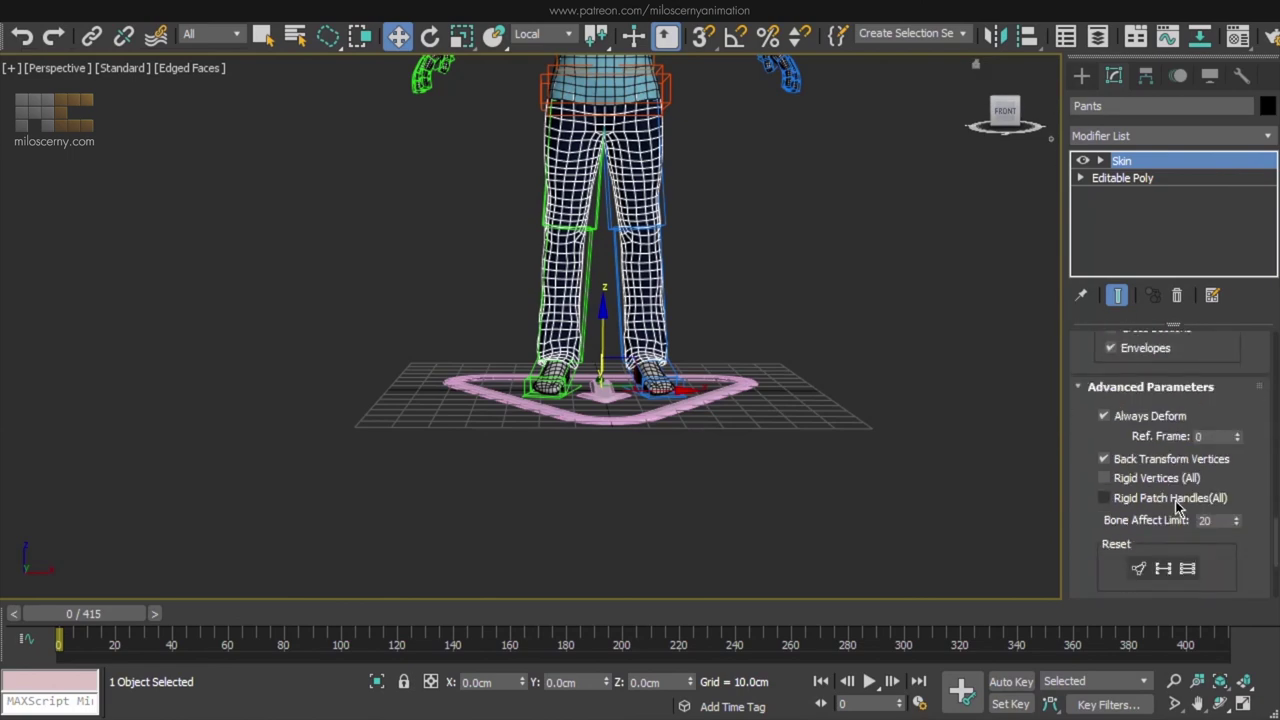
# - Unhide the Shoes object in the mesh layer, close the Layer Explorer and select the shoes
pyautogui.scroll(3, 653, 387)
pyautogui.moveTo(735, 301); pyautogui.dragTo(676, 390, button='middle')
pyautogui.click(700, 375)
pyautogui.click(1098, 40)
pyautogui.click(700, 252)
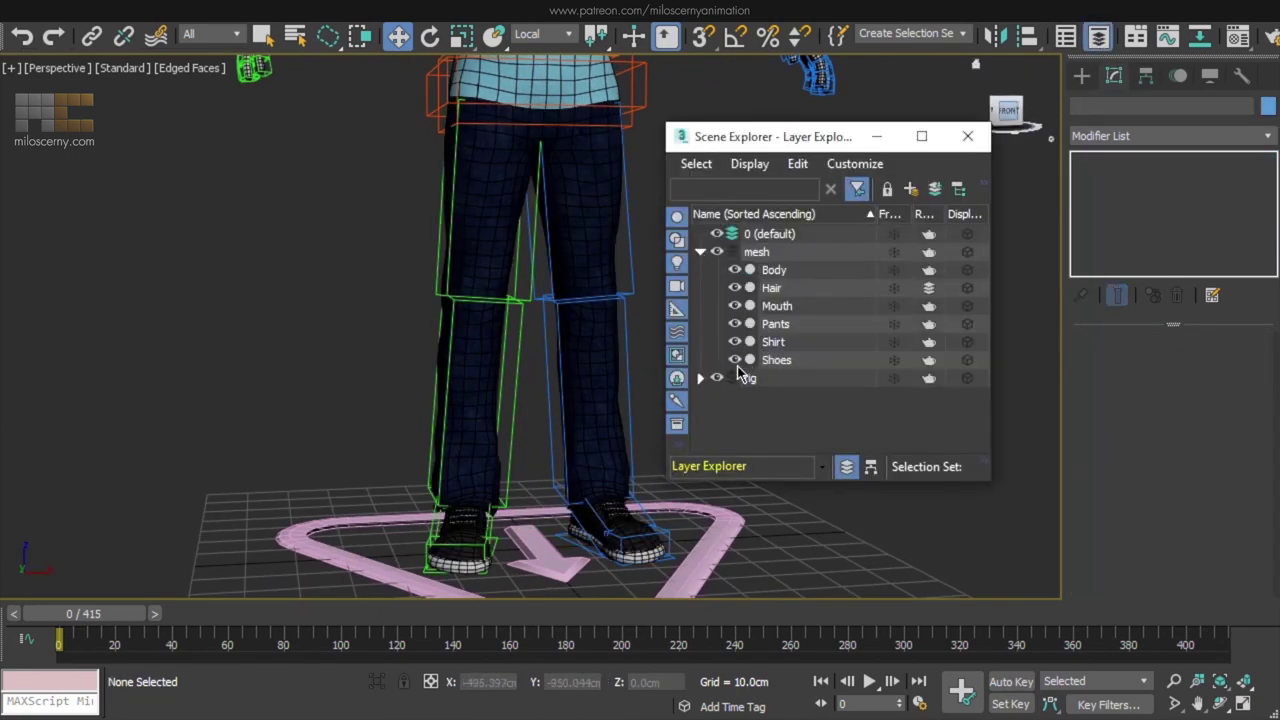
pyautogui.click(978, 147)
pyautogui.click(624, 524)
# - Add a Skin Wrap modifier to the shoes and add the Body as its control object
pyautogui.click(1183, 137)
pyautogui.write('ski')
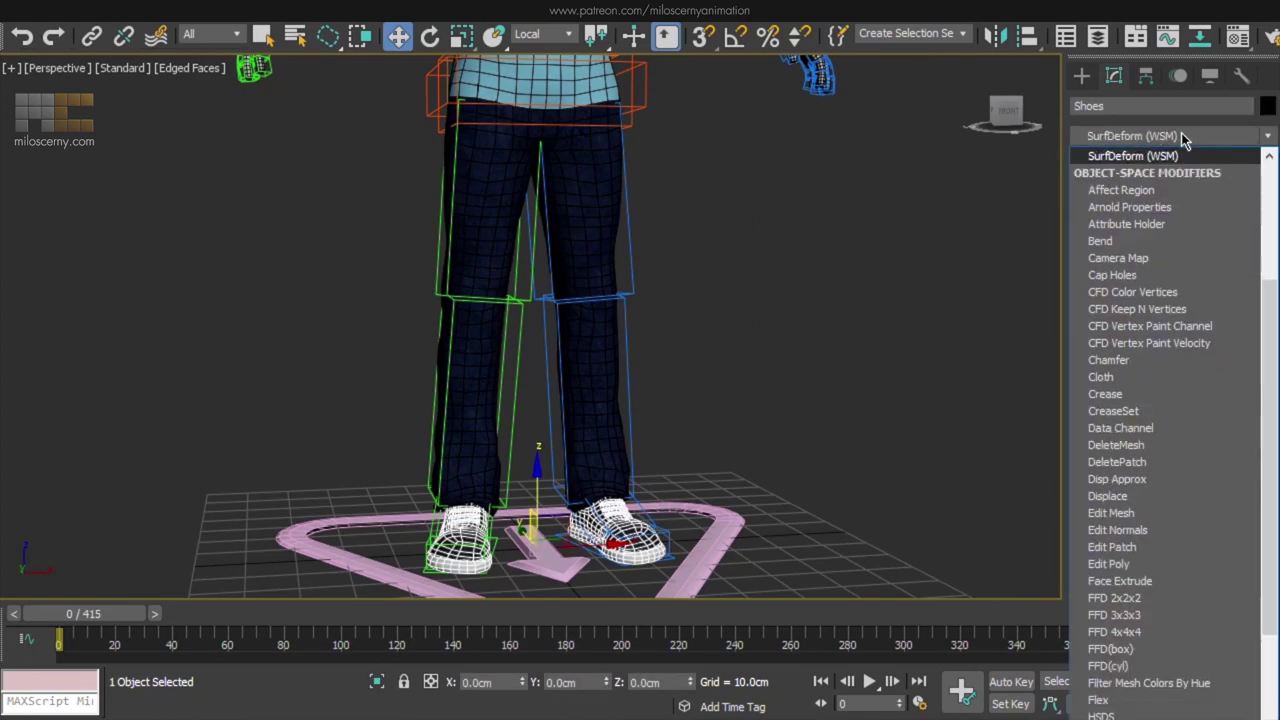
pyautogui.click(1168, 190)
pyautogui.scroll(5, 1089, 420)
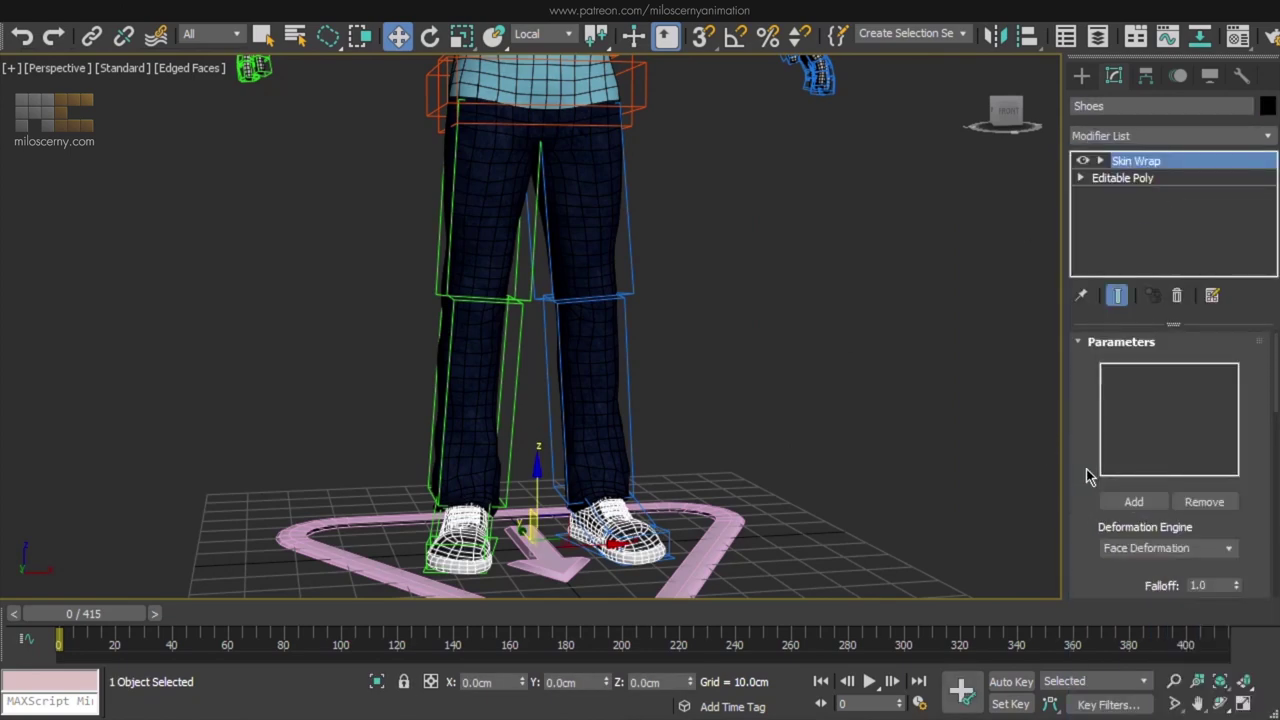
pyautogui.moveTo(540, 205); pyautogui.dragTo(610, 520, button='middle')
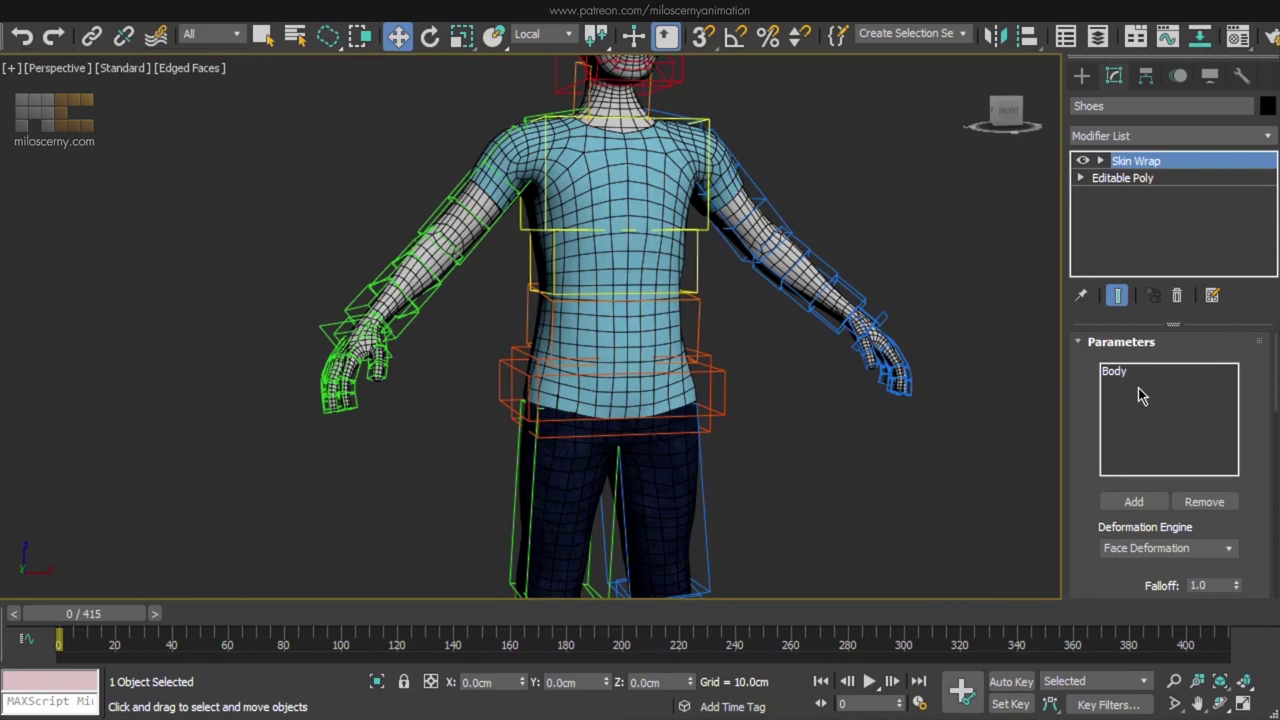
# - Scrub through the leg animation to examine how the shoes follow the feet and bend at the toes
pyautogui.scroll(-5, 1138, 395)
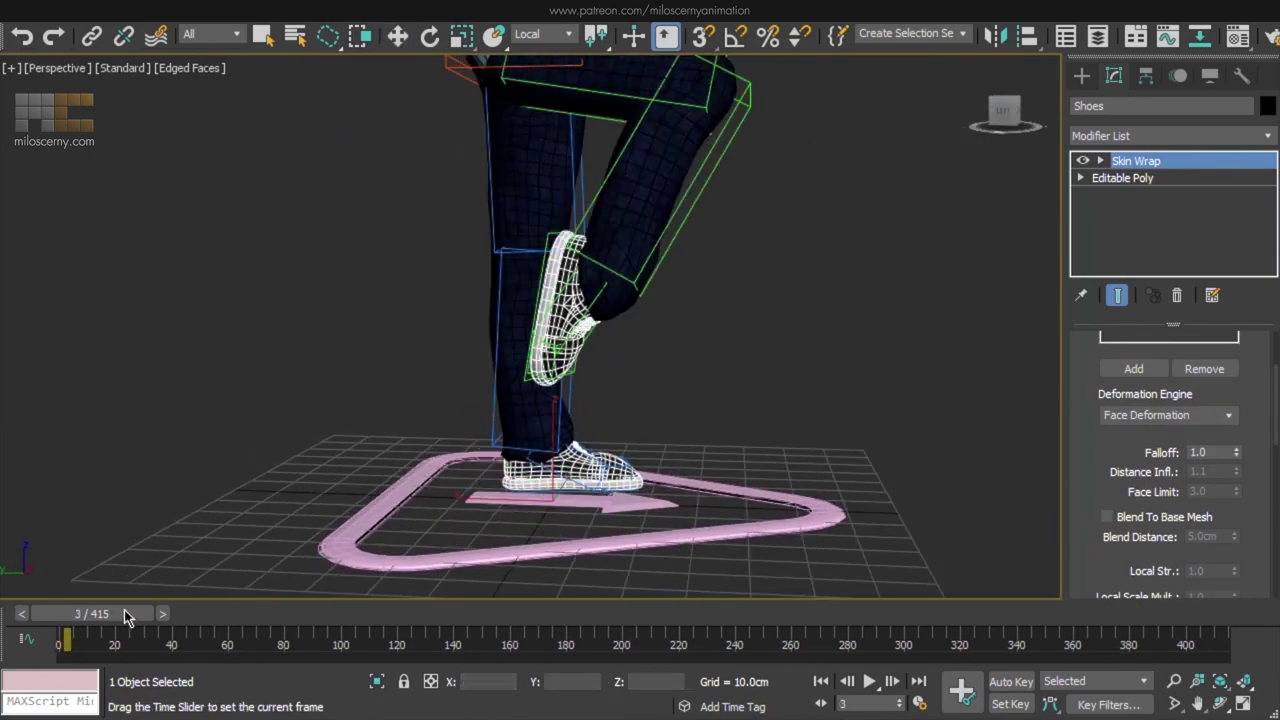
pyautogui.moveTo(125, 615); pyautogui.dragTo(166, 619)
pyautogui.press('w')
pyautogui.scroll(7, 540, 530)
pyautogui.keyDown('alt'); pyautogui.moveTo(666, 320); pyautogui.dragTo(655, 292, button='middle'); pyautogui.keyUp('alt')
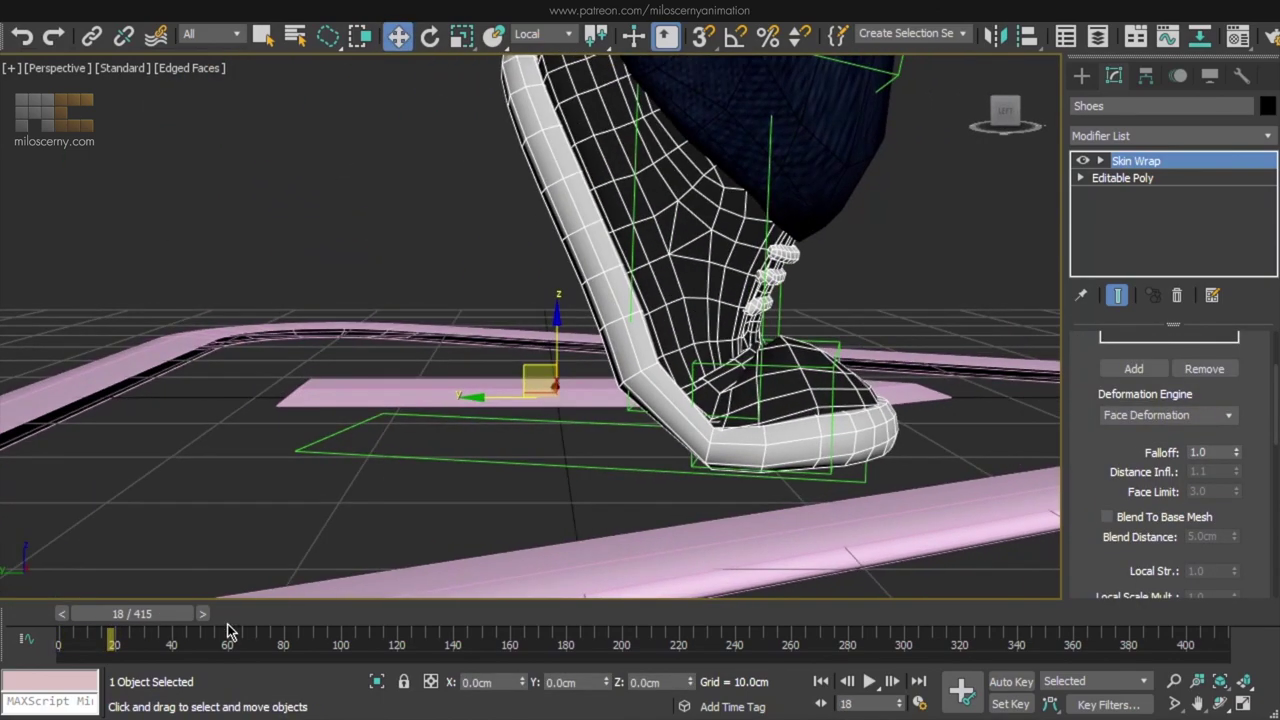
pyautogui.moveTo(182, 620)
pyautogui.mouseDown()
pyautogui.moveTo(171, 622)
pyautogui.moveTo(210, 628)
pyautogui.moveTo(179, 627)
pyautogui.mouseUp()
pyautogui.scroll(-6, 609, 316)
pyautogui.keyDown('alt'); pyautogui.moveTo(609, 316); pyautogui.dragTo(448, 440, button='middle'); pyautogui.keyUp('alt')
pyautogui.moveTo(114, 624); pyautogui.dragTo(153, 630)
pyautogui.scroll(-3, 520, 395)
pyautogui.moveTo(520, 395); pyautogui.dragTo(849, 406, button='middle')
pyautogui.scroll(-3, 611, 363)
# - Convert the shoes' Skin Wrap to a Skin modifier with Weight All Points enabled, and delete the Skin Wrap
pyautogui.moveTo(1083, 508); pyautogui.dragTo(1086, 304)
pyautogui.click(1168, 546)
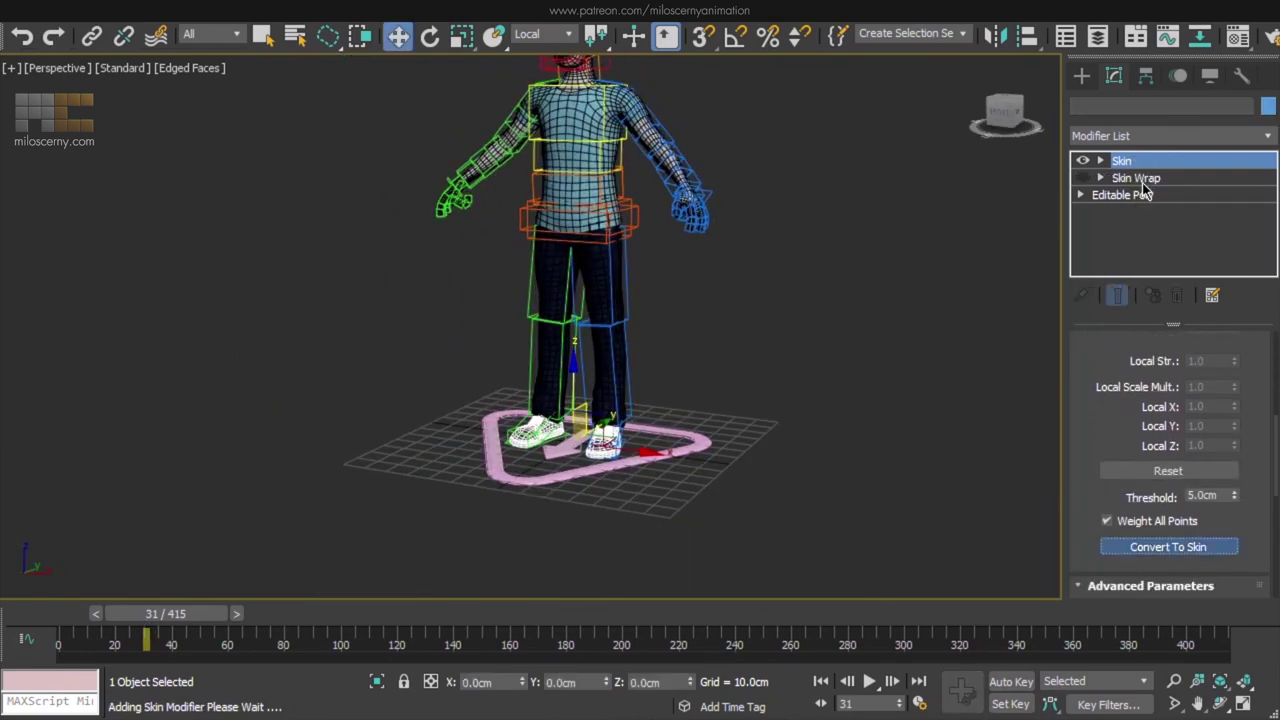
pyautogui.rightClick(1140, 177)
pyautogui.click(1164, 212)
# - Set the Bone Affect Limit of the shoes' Skin modifier to 4 and deselect the shoes
pyautogui.scroll(-10, 1083, 451)
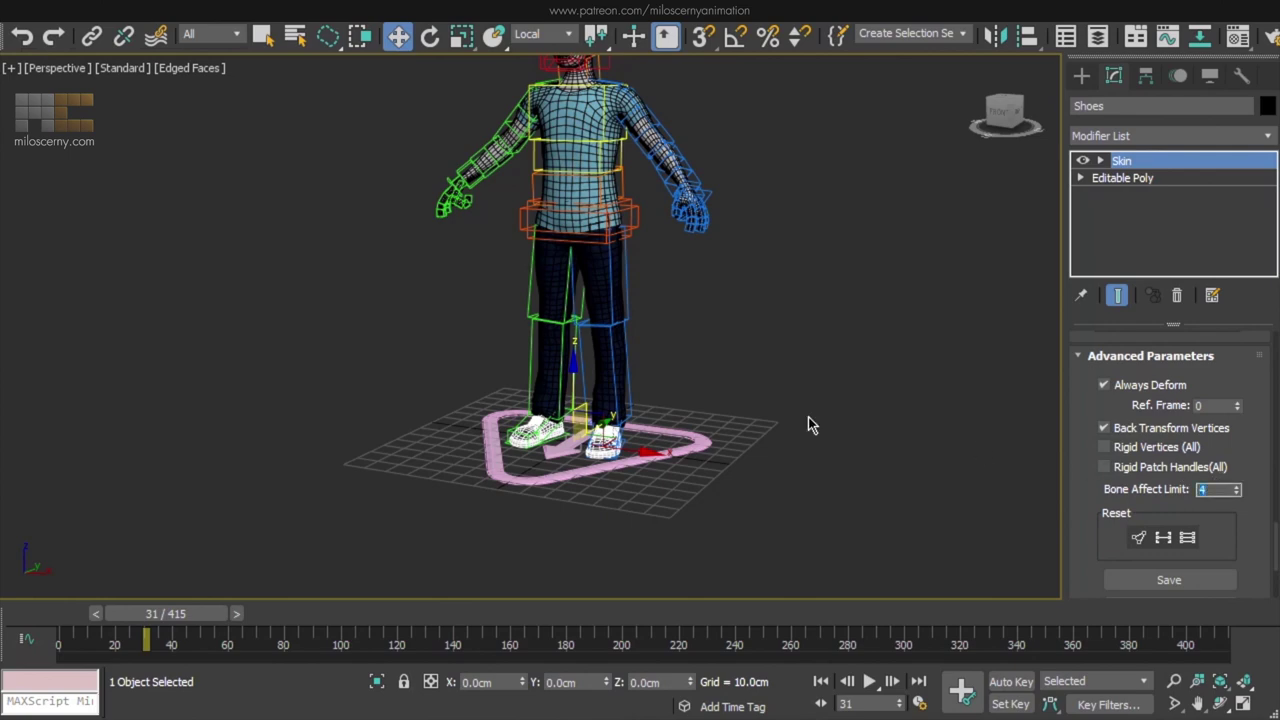
pyautogui.scroll(3, 735, 390)
pyautogui.moveTo(808, 416); pyautogui.dragTo(753, 396, button='middle')
pyautogui.scroll(-3, 753, 396)
pyautogui.click(754, 394)
# - Assign the pink skin material to the body from the Material Editor and close the editor
pyautogui.click(702, 231)
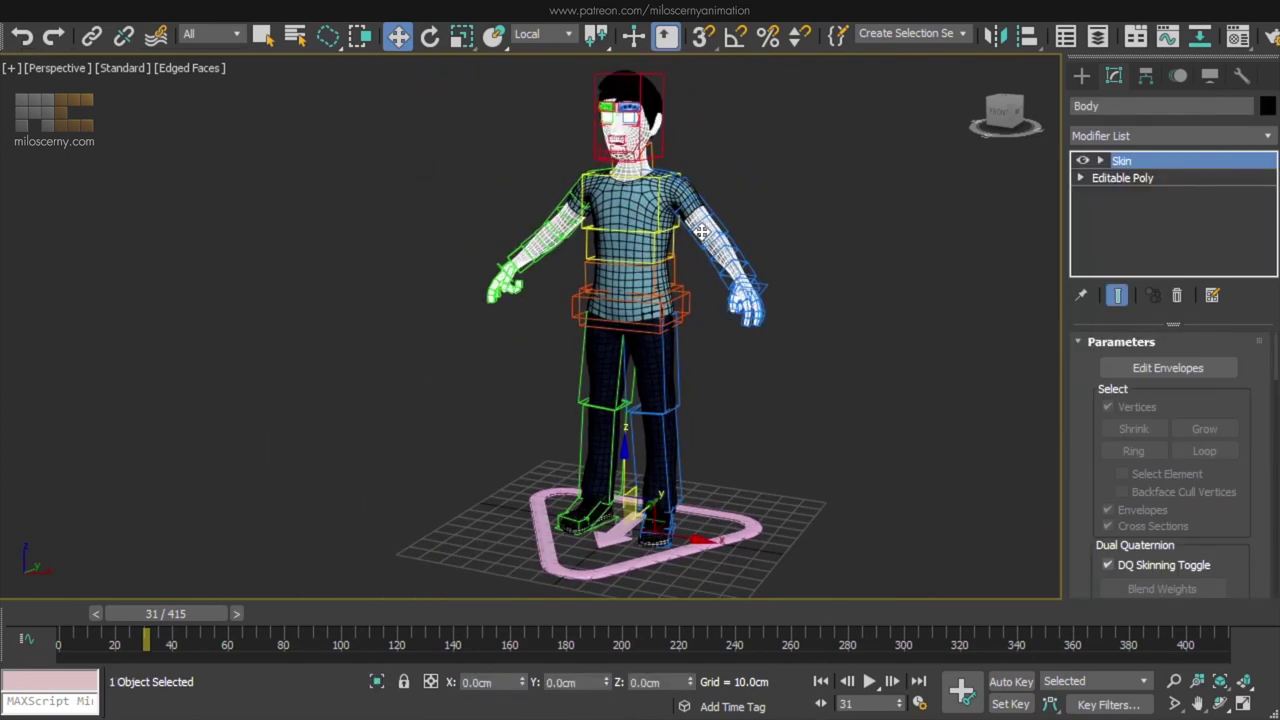
pyautogui.press('m')
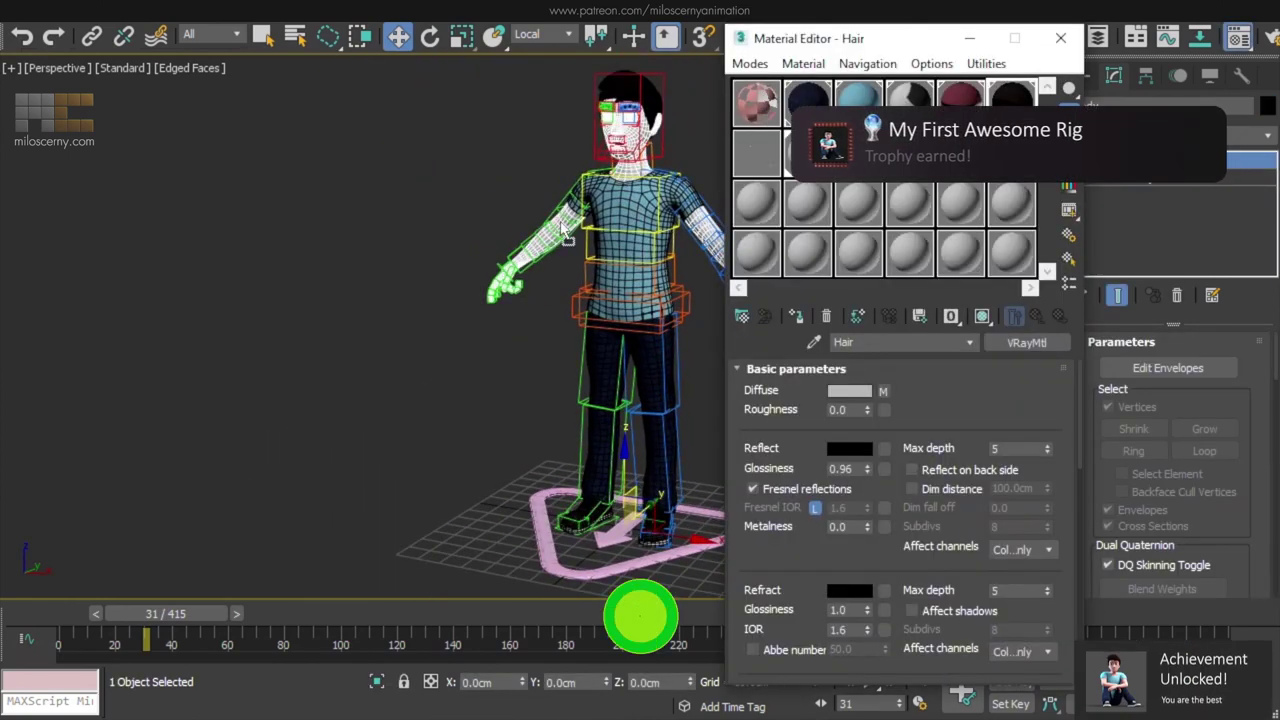
pyautogui.moveTo(582, 284); pyautogui.dragTo(414, 294, button='middle')
pyautogui.click(1061, 38)
# - Turn off the edged faces display and hide the rig layer in the Layer Explorer
pyautogui.click(644, 294)
pyautogui.press('F4')
pyautogui.keyDown('alt'); pyautogui.moveTo(644, 294); pyautogui.dragTo(722, 288, button='middle'); pyautogui.keyUp('alt')
pyautogui.click(1098, 36)
pyautogui.click(716, 270)
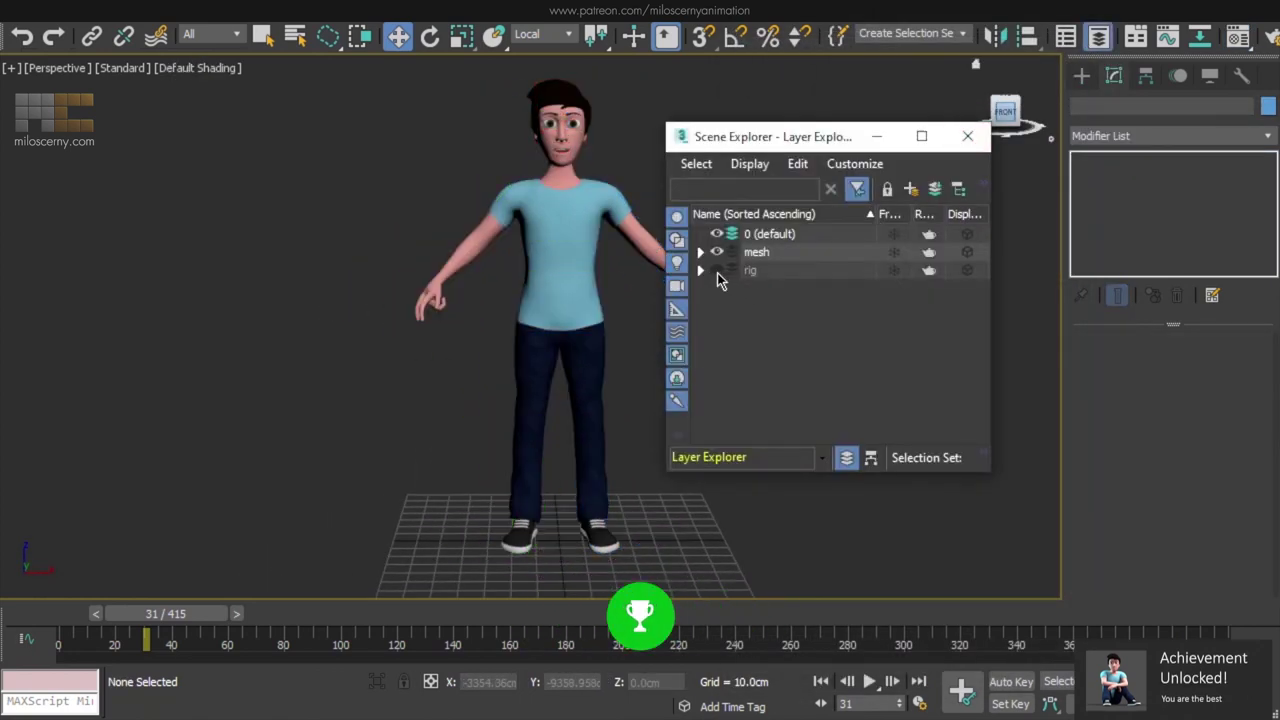
pyautogui.click(967, 136)
# - Scrub through the animation to review the clothed character, return to frame 0 and show edged faces again
pyautogui.moveTo(165, 613); pyautogui.dragTo(145, 613)
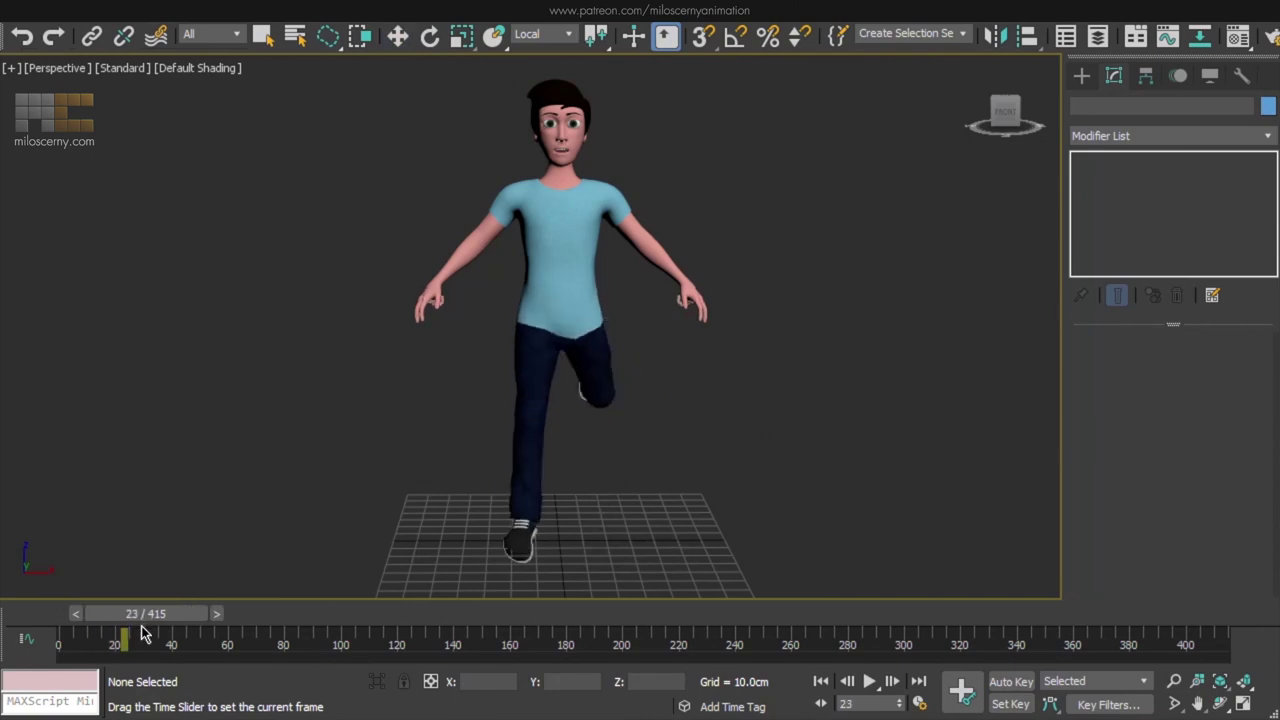
pyautogui.moveTo(378, 641); pyautogui.dragTo(58, 641)
pyautogui.press('F4')
pyautogui.press('w')
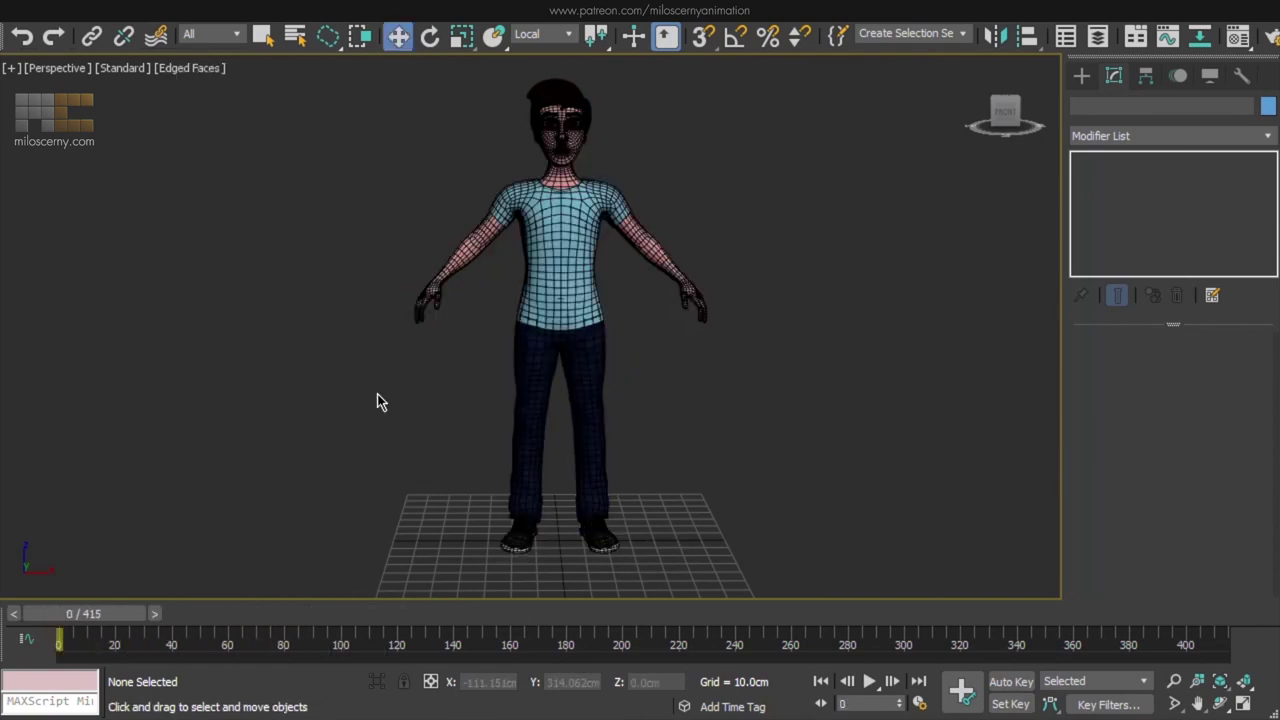
# - Select all six character mesh objects and apply a TurboSmooth modifier to them
pyautogui.moveTo(403, 190); pyautogui.dragTo(503, 127)
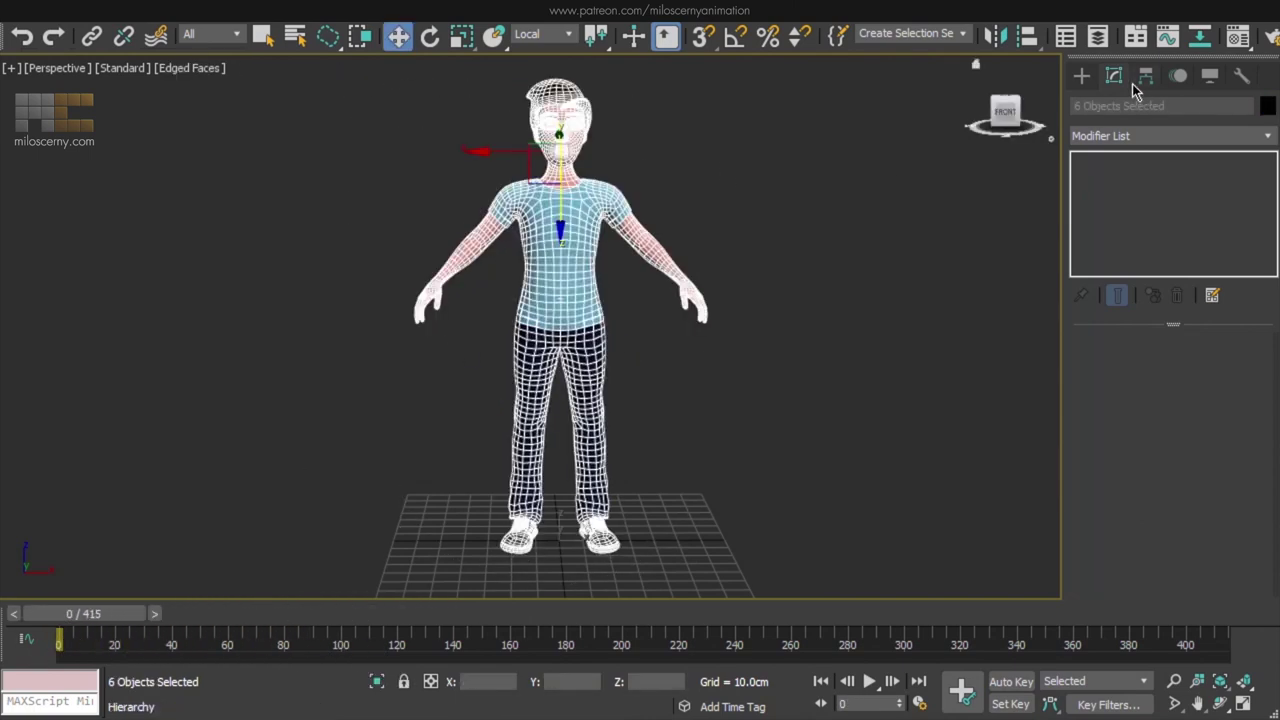
pyautogui.click(1196, 136)
pyautogui.press('t')
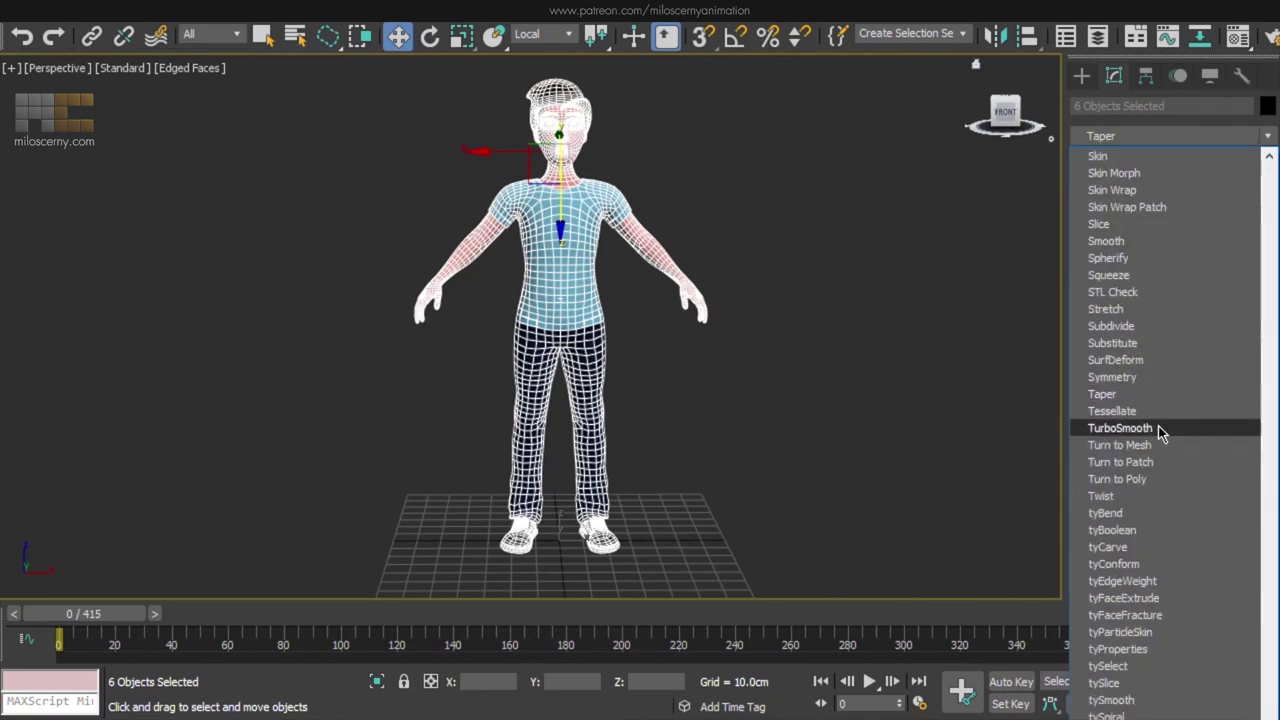
pyautogui.click(1159, 428)
pyautogui.scroll(6, 572, 226)
pyautogui.click(718, 286)
# - At frame 130 with the arms raised, compare the shirt with its TurboSmooth modifier switched off and on
pyautogui.moveTo(796, 178); pyautogui.dragTo(798, 296, button='middle')
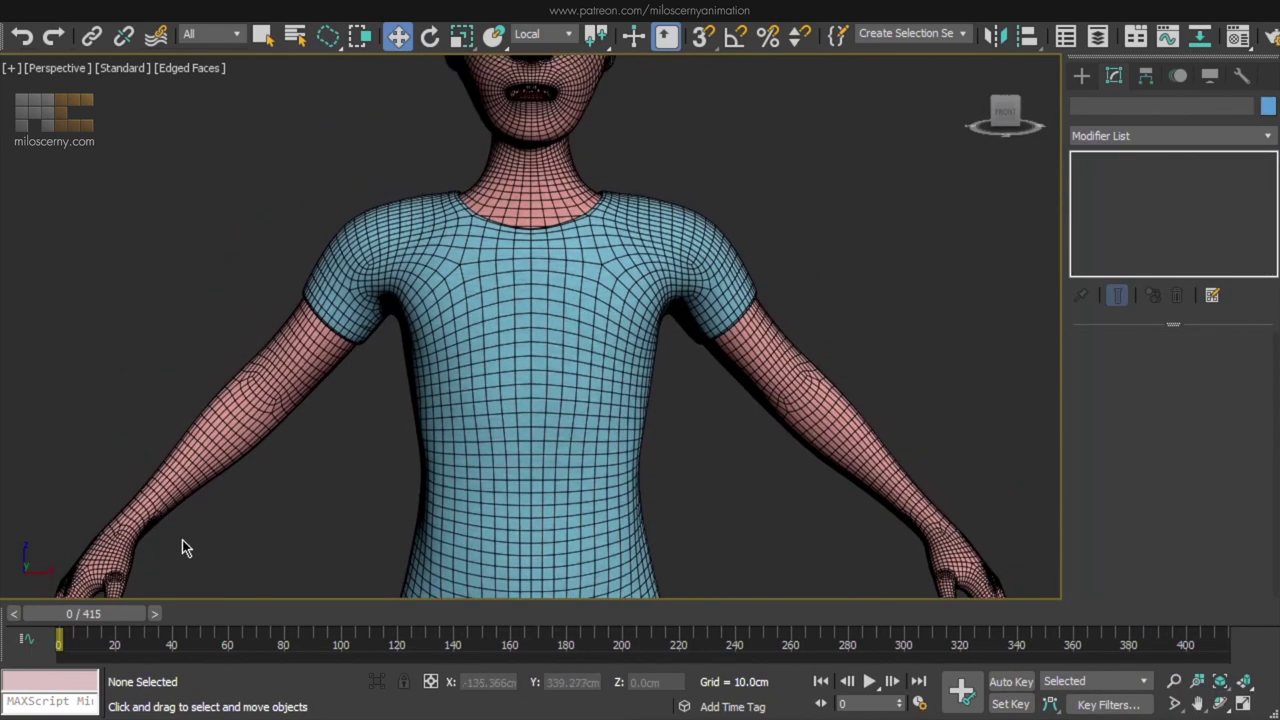
pyautogui.moveTo(111, 613); pyautogui.dragTo(460, 630)
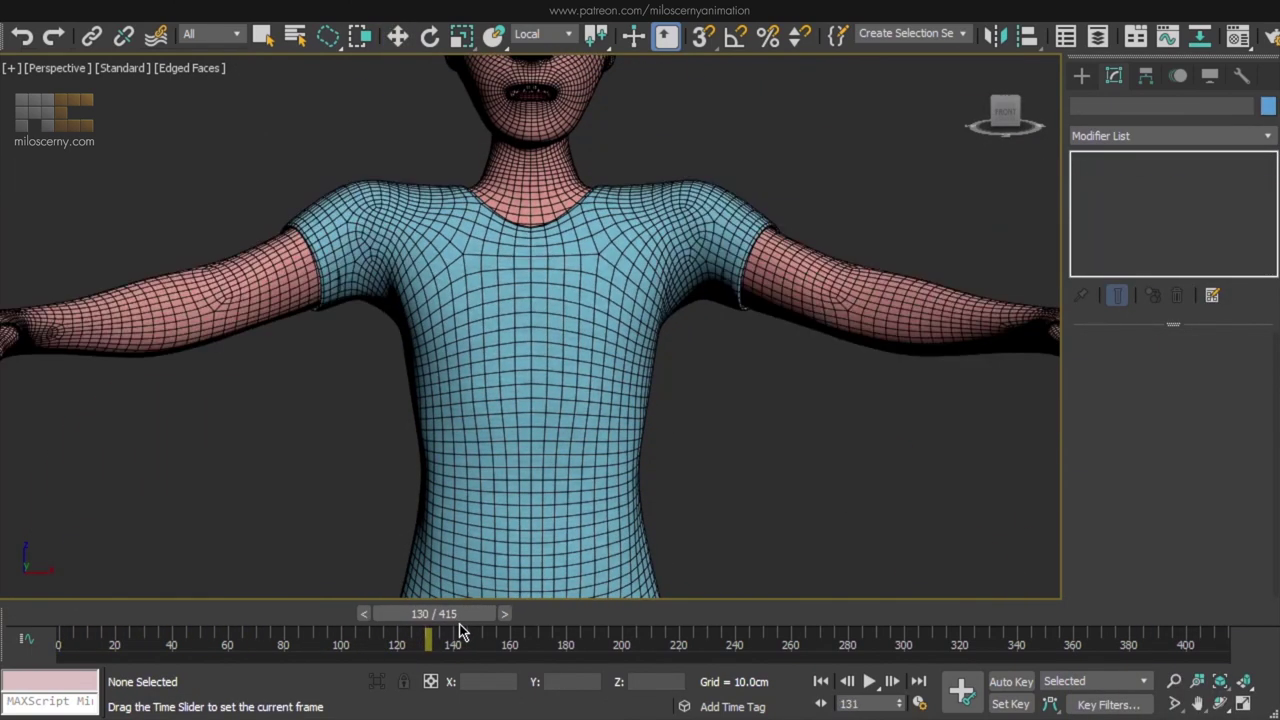
pyautogui.press('w')
pyautogui.click(552, 295)
pyautogui.click(1084, 163)
pyautogui.click(1084, 163)
pyautogui.click(1084, 163)
pyautogui.click(1084, 163)
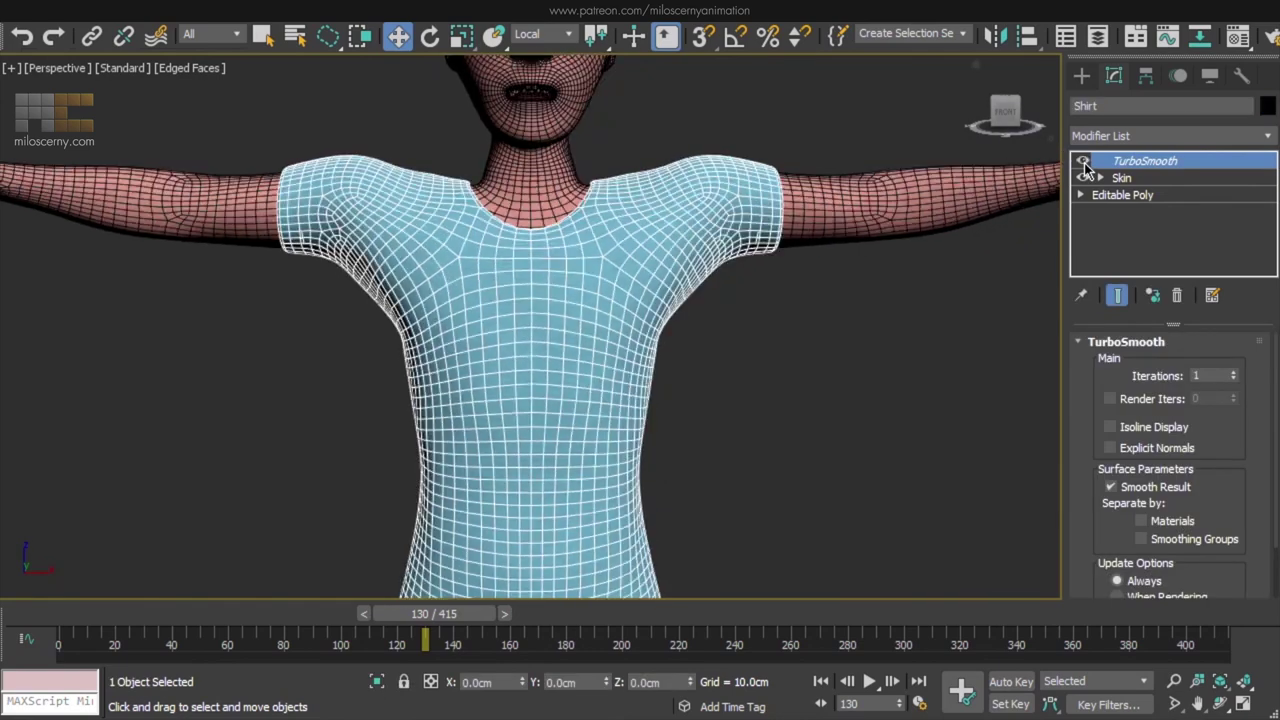
pyautogui.click(1084, 163)
pyautogui.click(1084, 163)
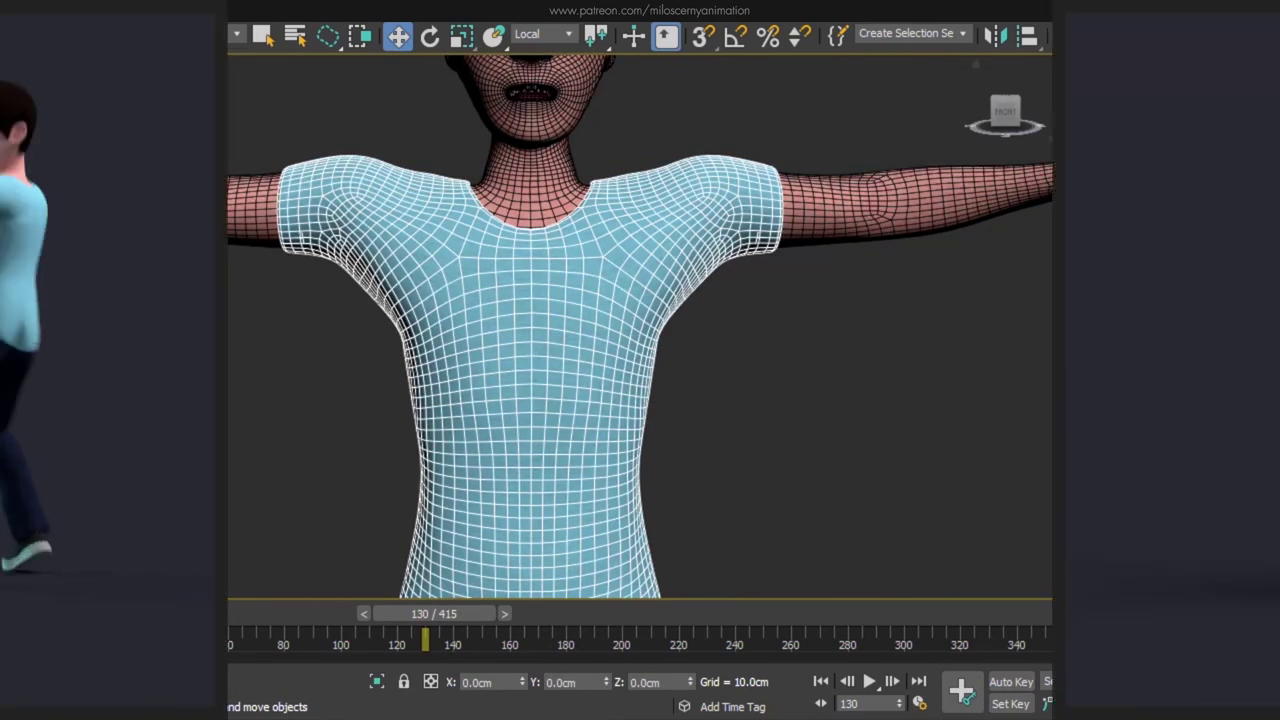